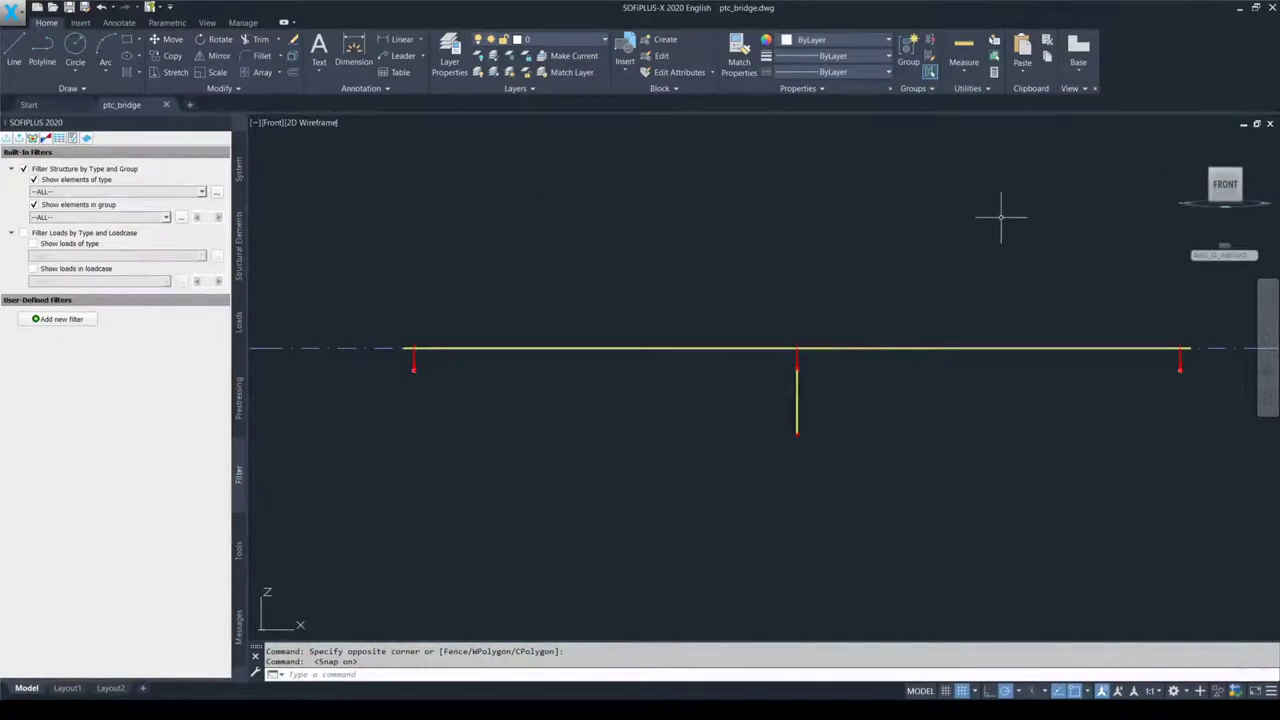
Show the prestressing tools for creating and modifying beam, shell and slab tendons
{"action": "key", "text": "F10"}
{"action": "key", "text": "F9"}
{"action": "left_click", "coordinate": [239, 406]}
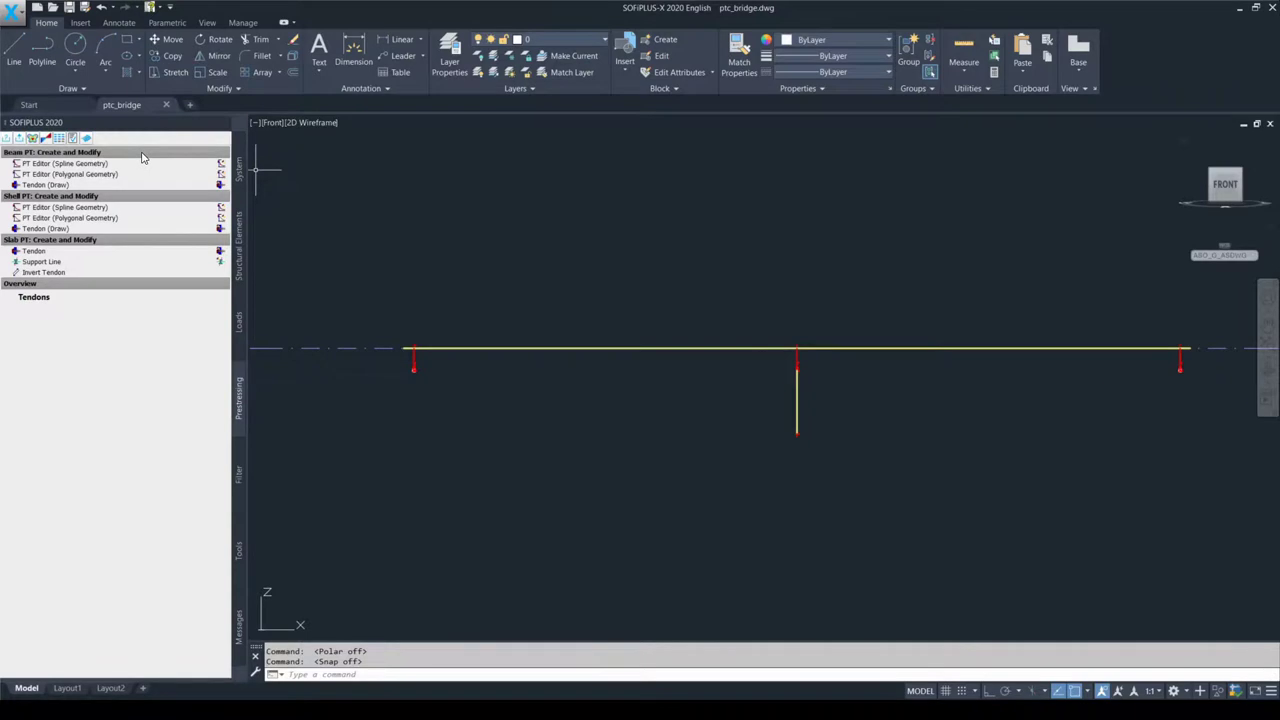
{"action": "key", "text": "F9"}
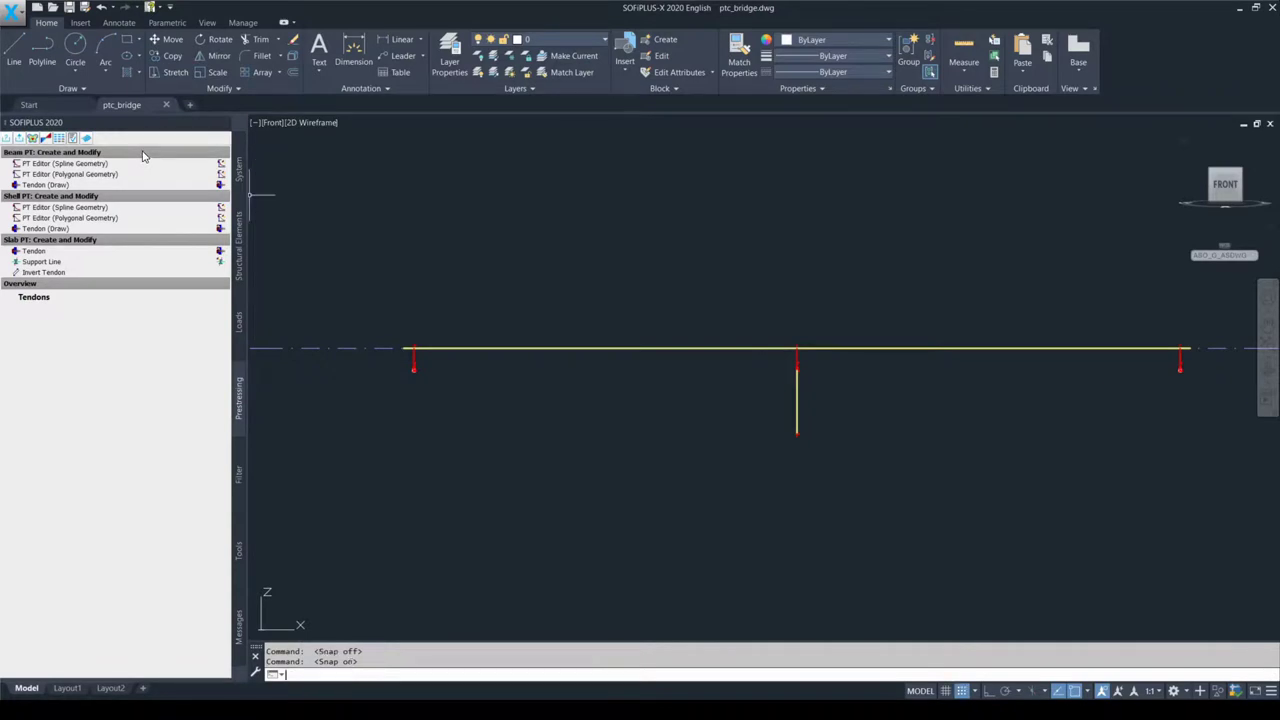
{"action": "key", "text": "F10"}
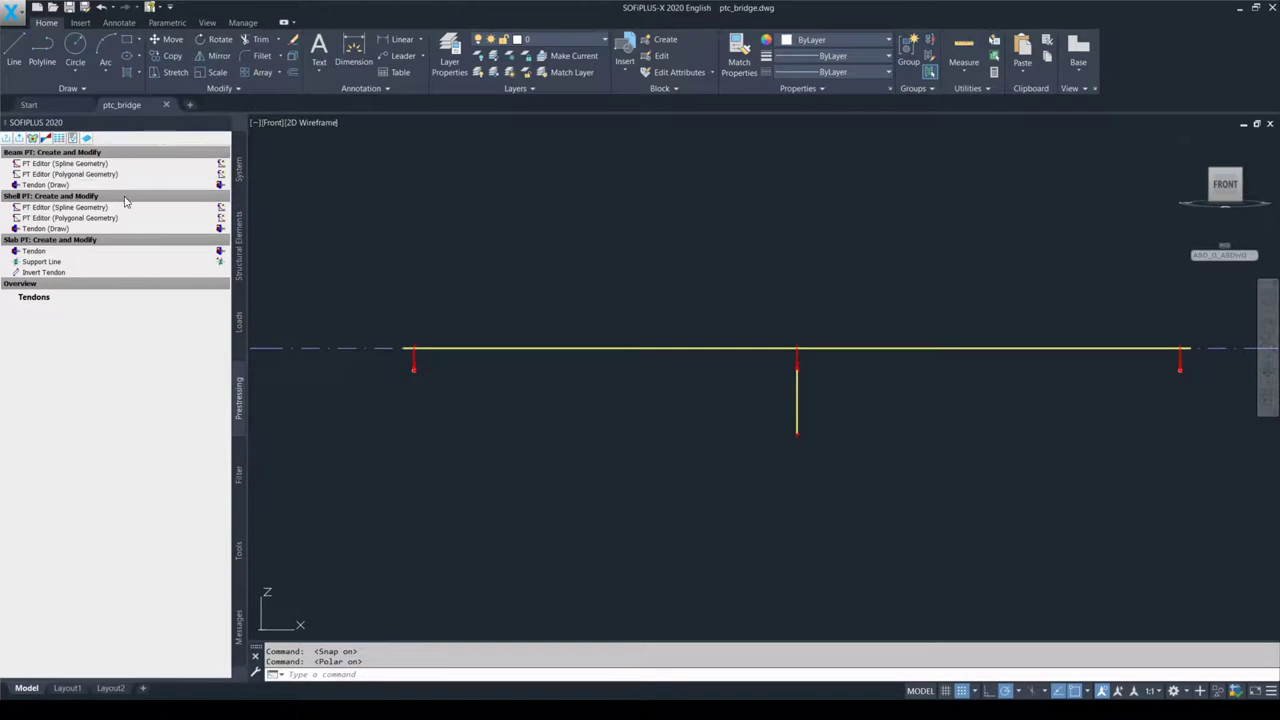
{"action": "key", "text": "F9"}
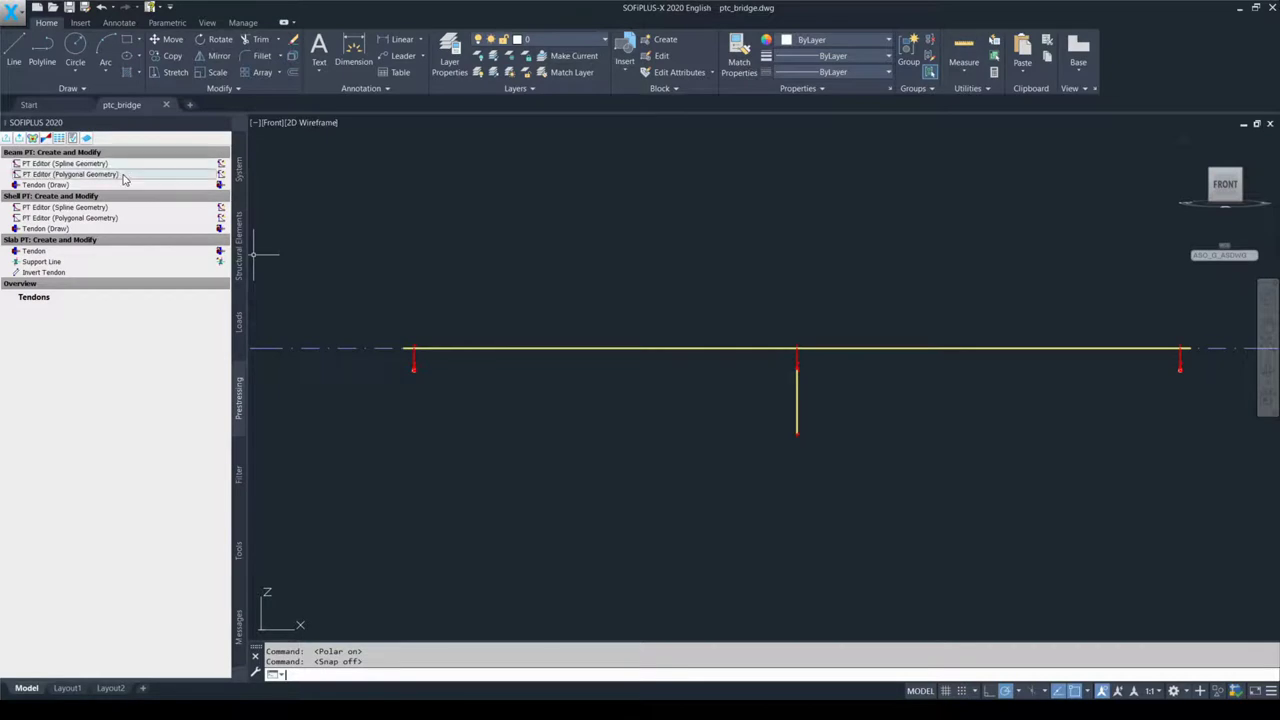
{"action": "key", "text": "F10"}
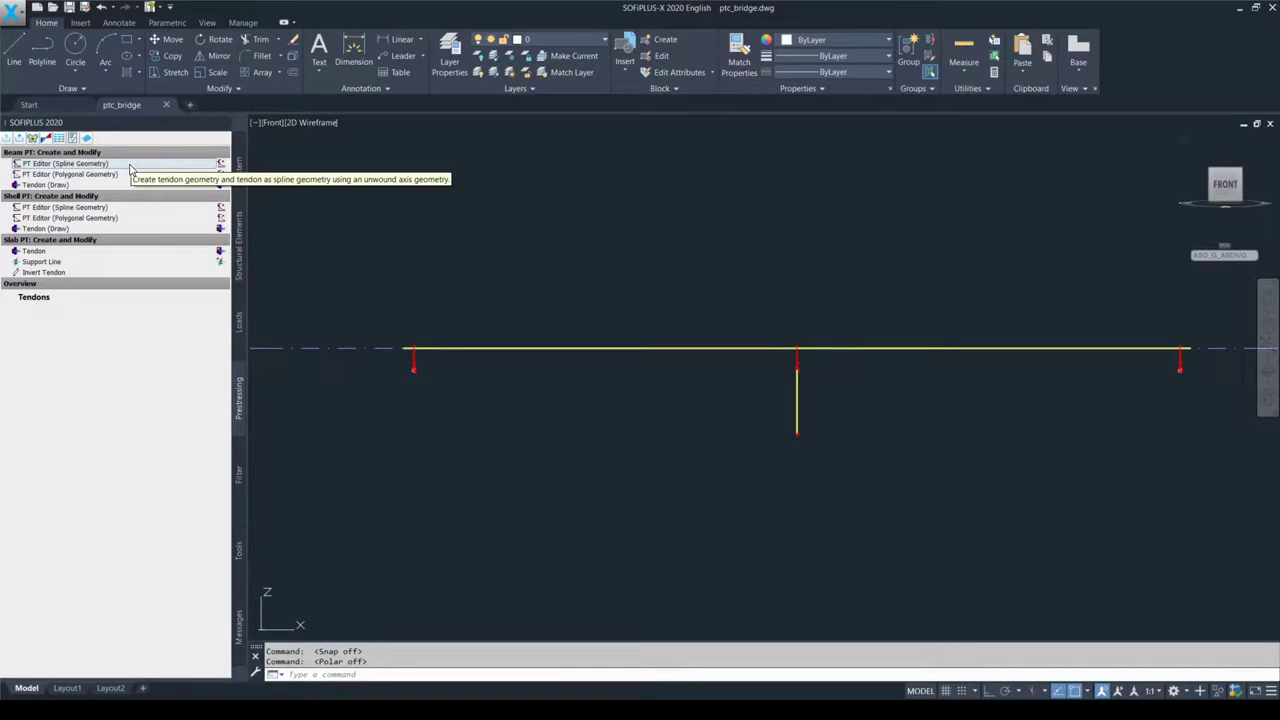
{"action": "key", "text": "F10"}
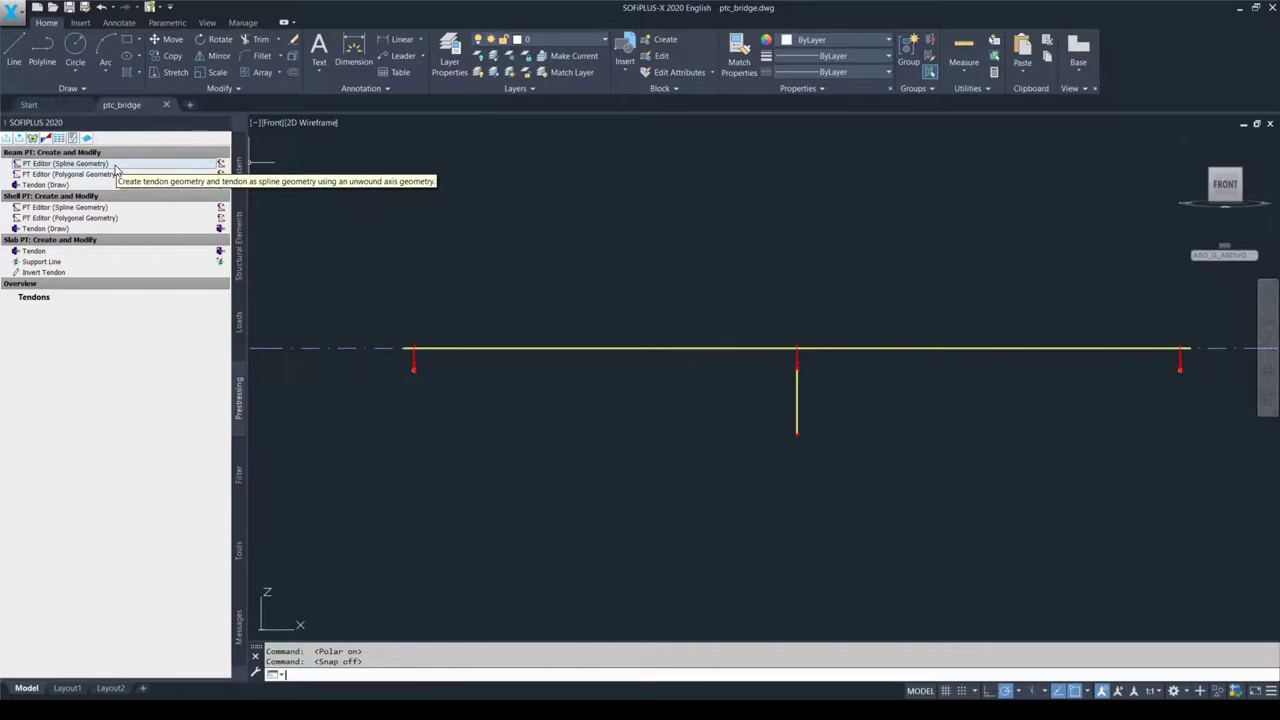
{"action": "key", "text": "F10"}
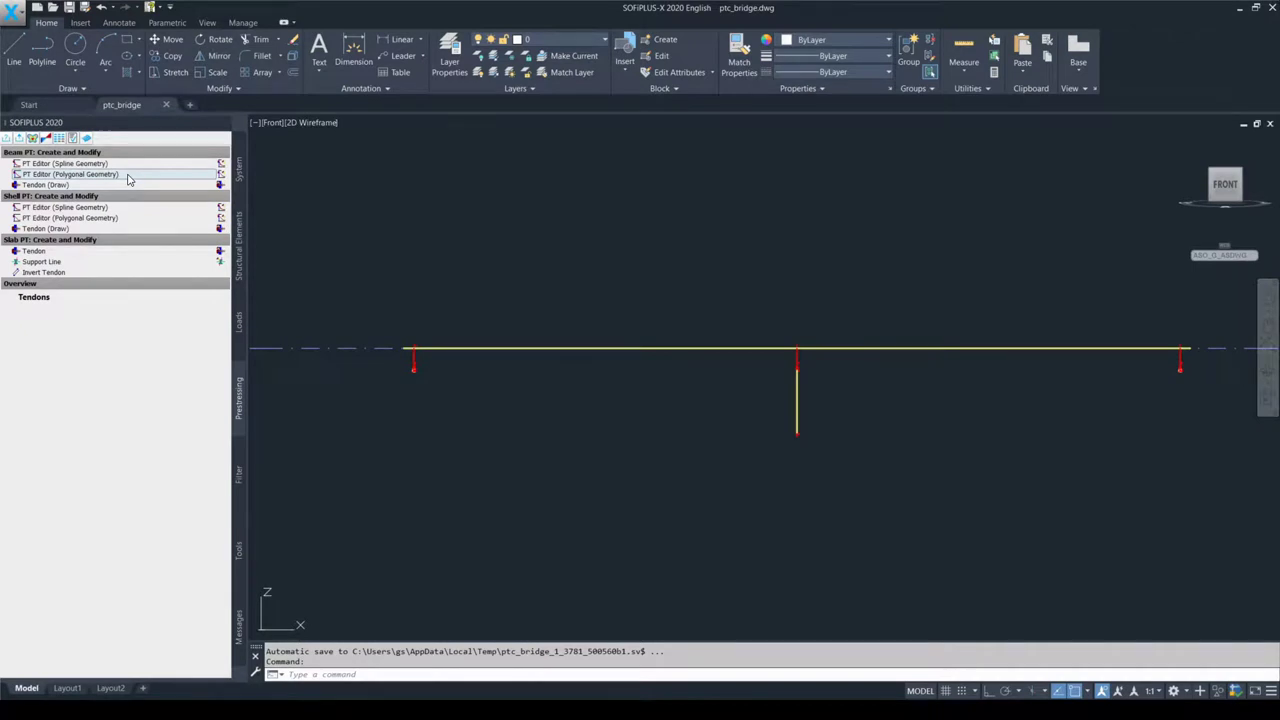
{"action": "key", "text": "F9"}
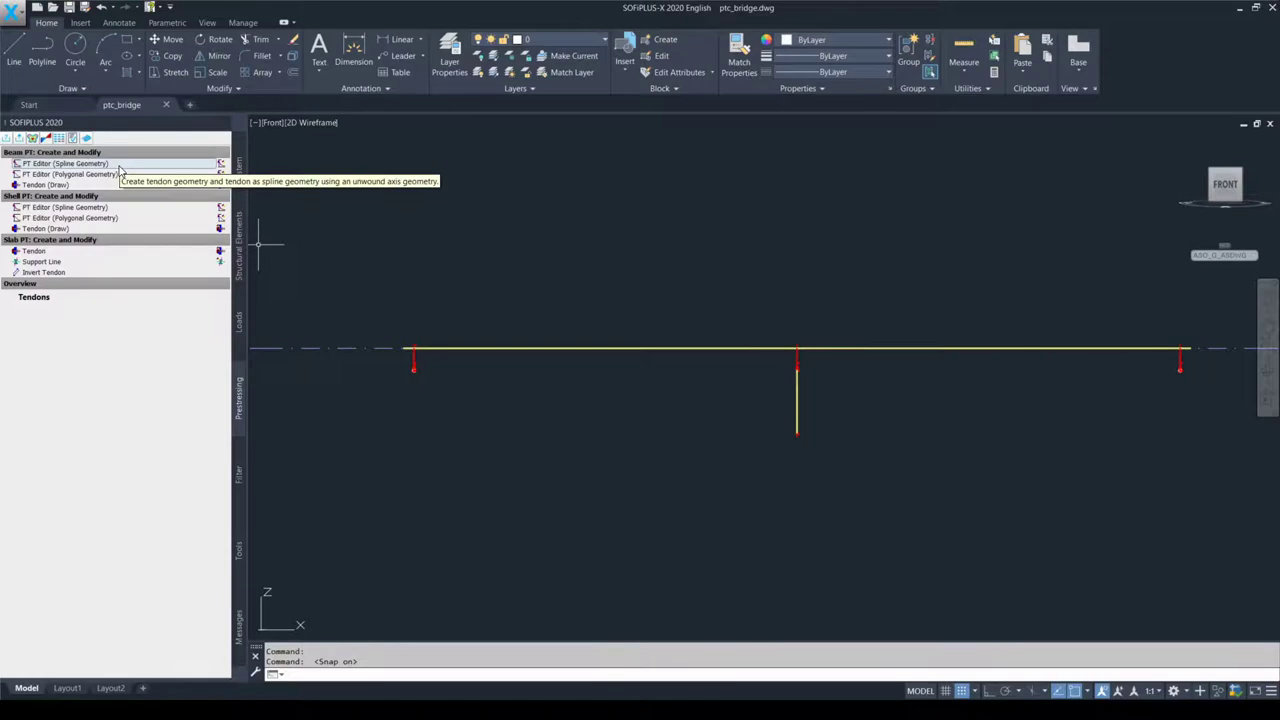
{"action": "key", "text": "F10"}
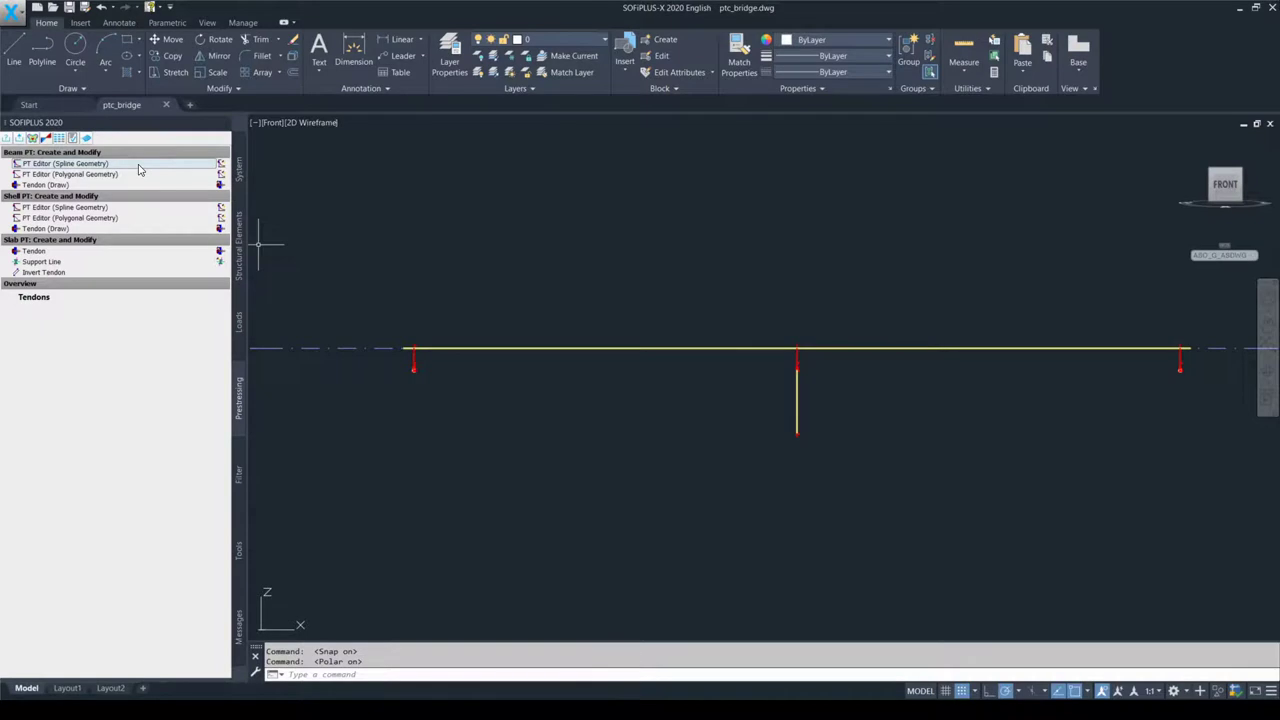
{"action": "key", "text": "F9"}
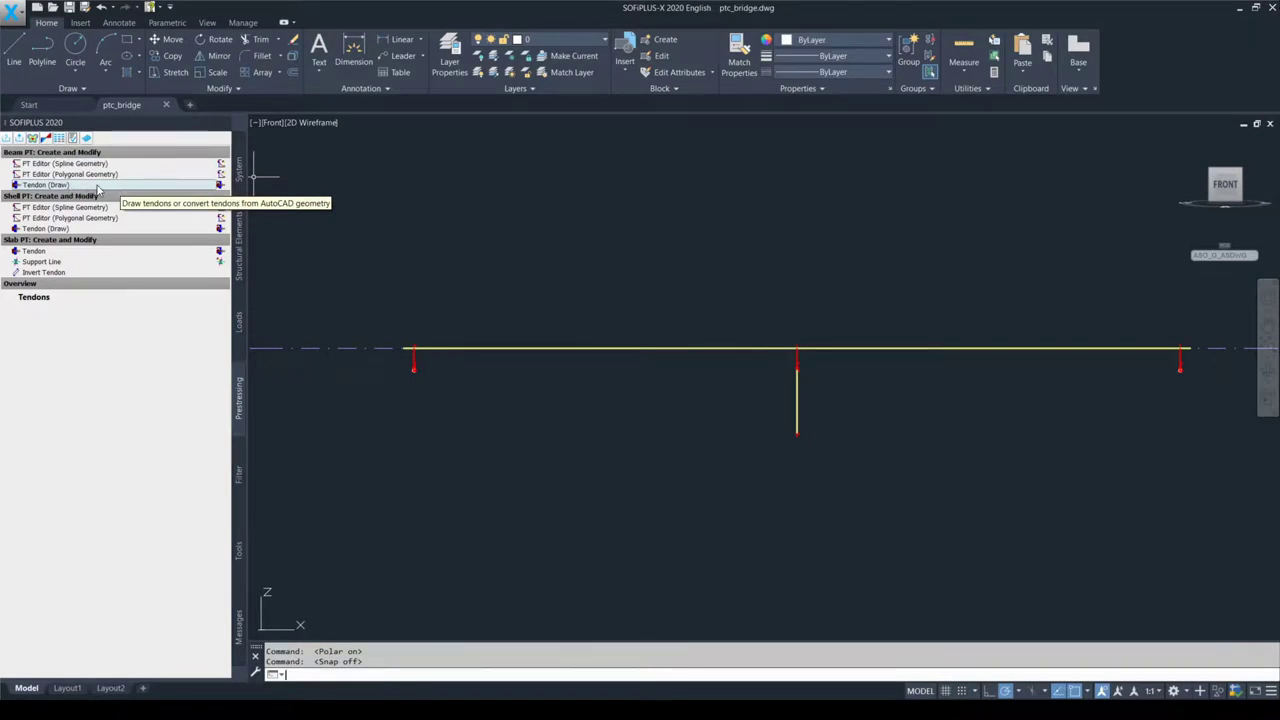
{"action": "left_click", "coordinate": [113, 190]}
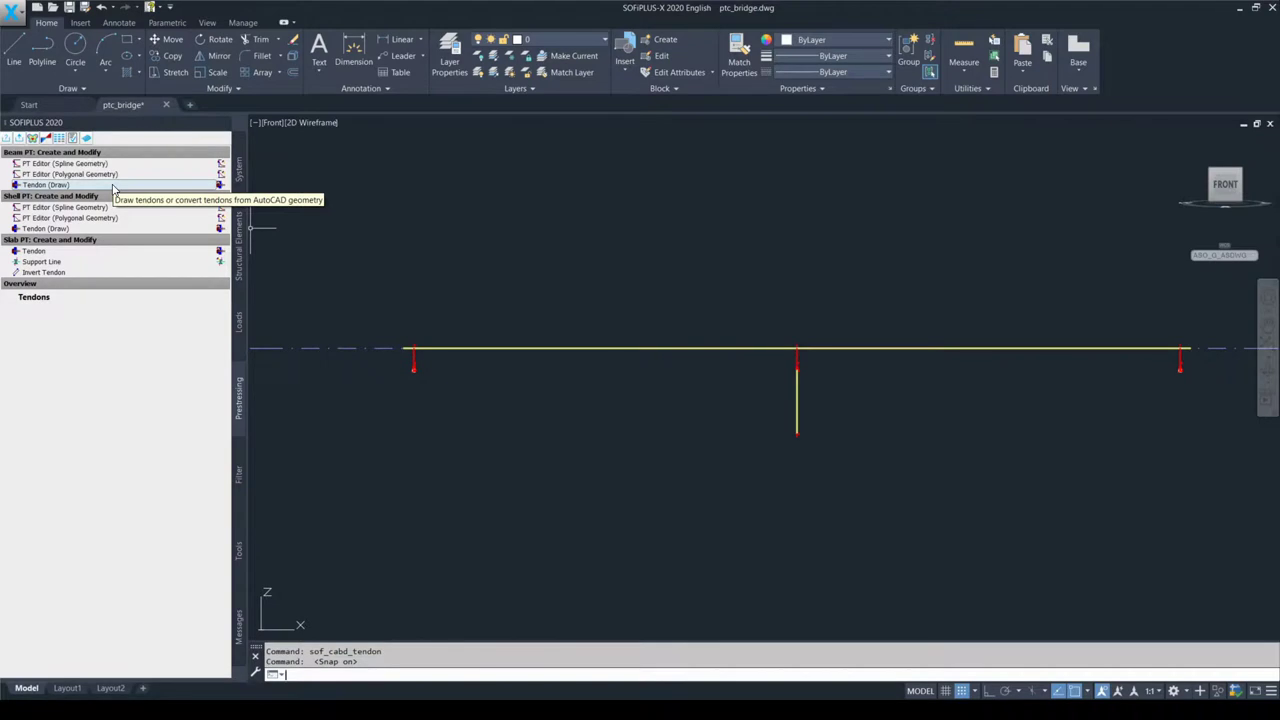
{"action": "key", "text": "F10"}
{"action": "key", "text": "F9"}
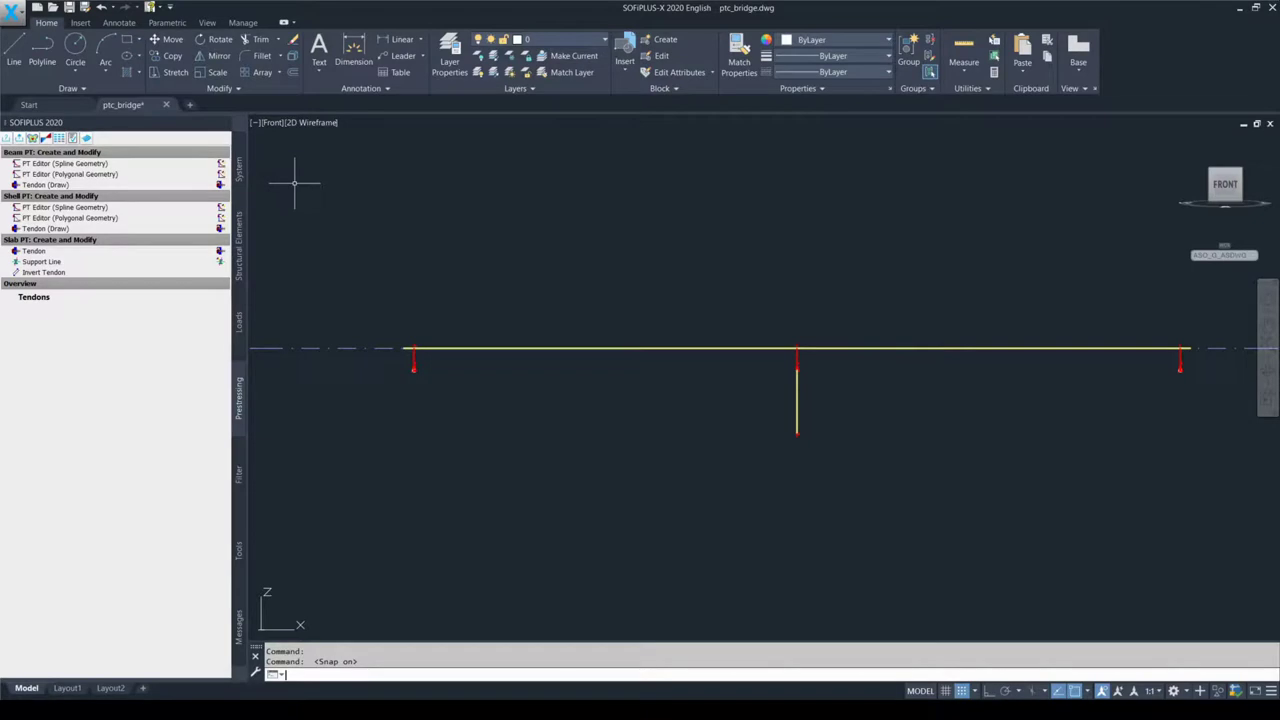
Start the beam PT Editor with spline geometry and name the new prestressing system "VSL 6-12 PAS 1570 15,2"
{"action": "left_click", "coordinate": [146, 164]}
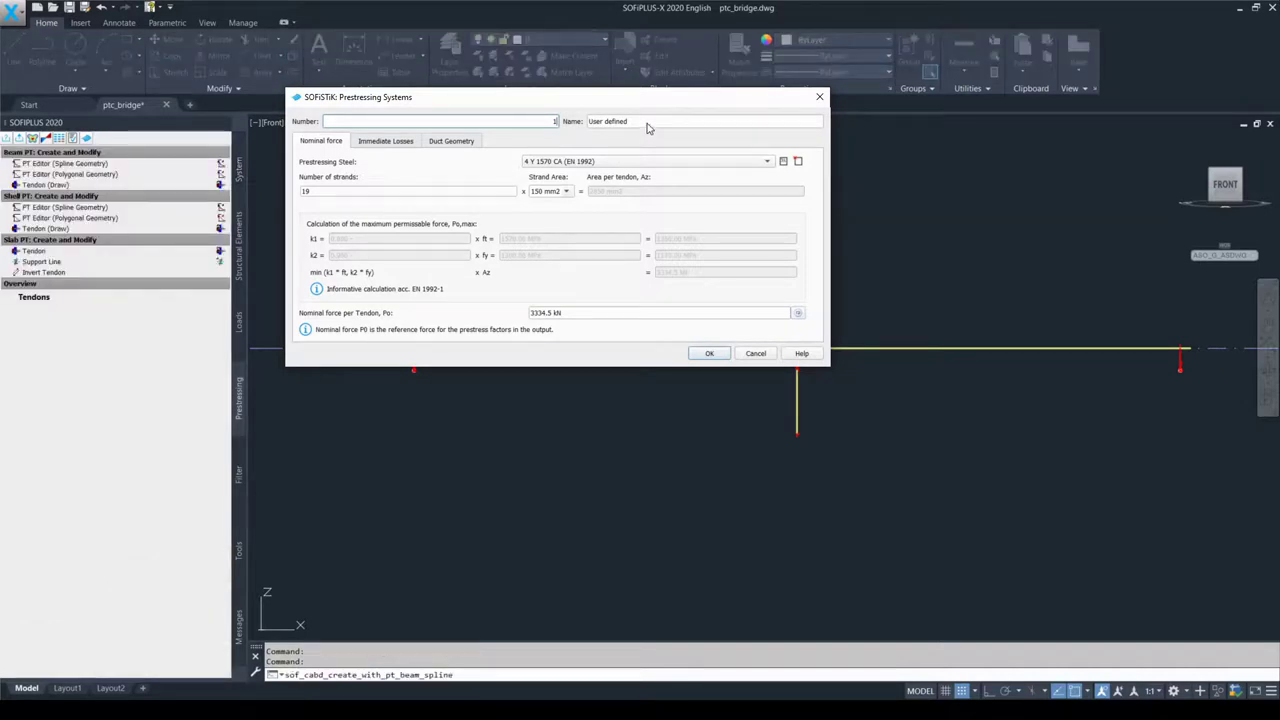
{"action": "left_click", "coordinate": [649, 125]}
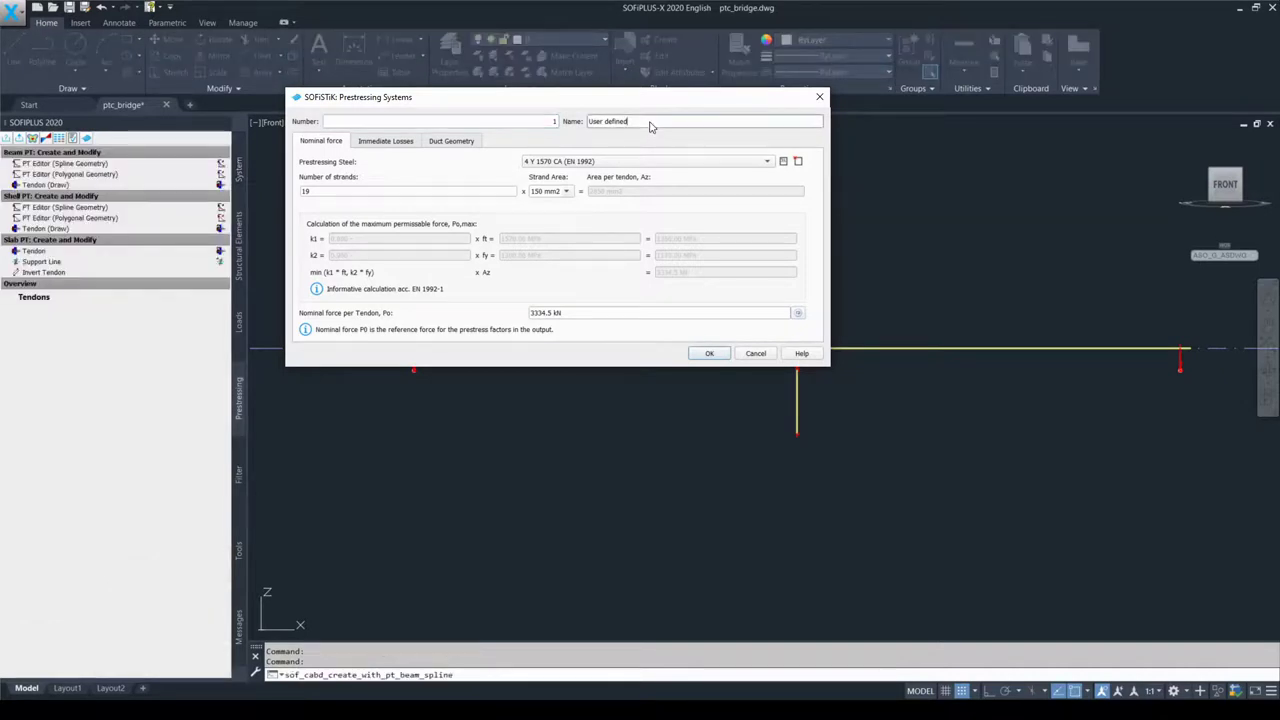
{"action": "left_click_drag", "start_coordinate": [630, 124], "coordinate": [587, 122]}
{"action": "type", "text": "VSL 6-12 PAS 1570 15,2"}
Use prestressing steel 4 Y 1570 CA (EN 1992) with 12 strands and a strand area of 143 mm2
{"action": "left_click", "coordinate": [766, 162]}
{"action": "left_click", "coordinate": [750, 174]}
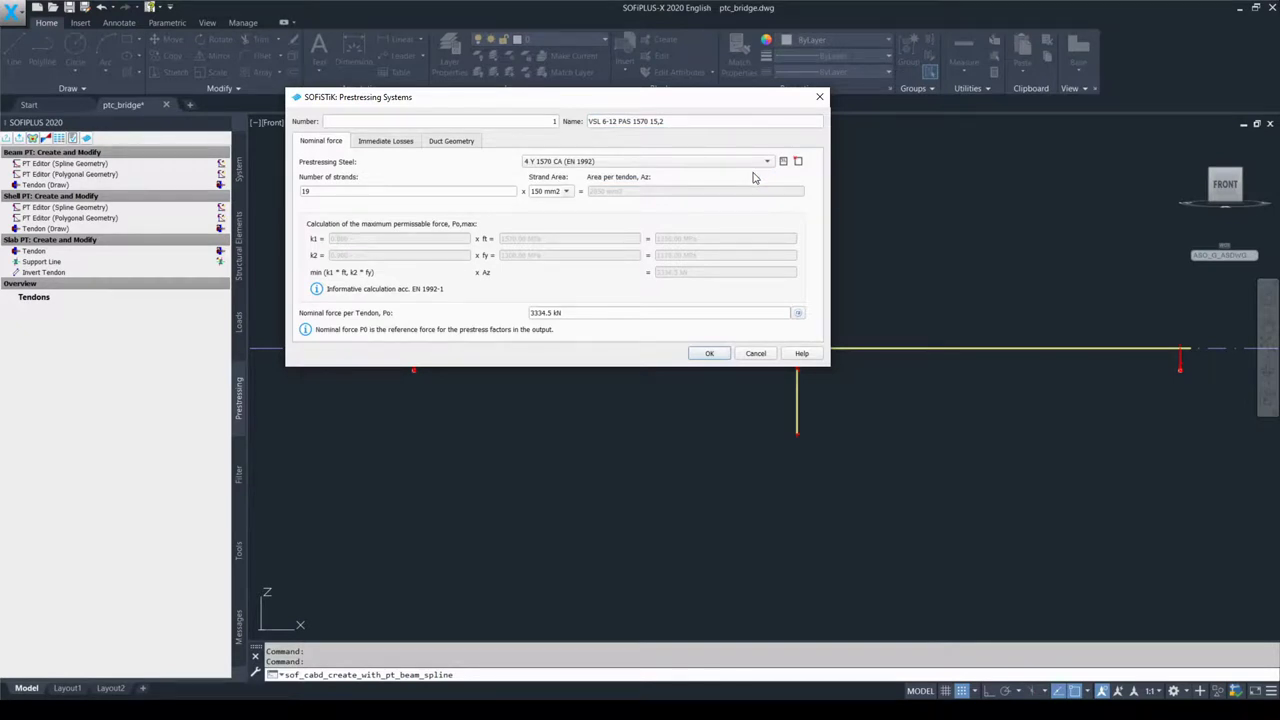
{"action": "double_click", "coordinate": [352, 196]}
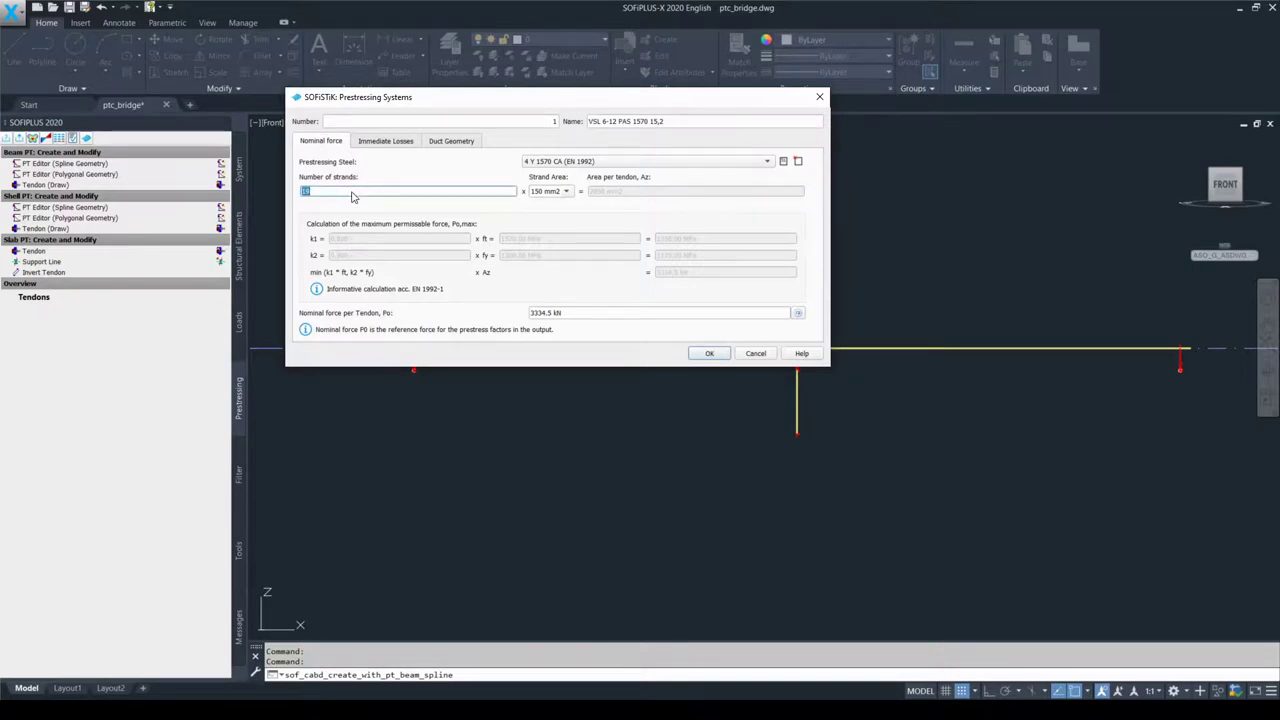
{"action": "type", "text": "12"}
{"action": "double_click", "coordinate": [539, 193]}
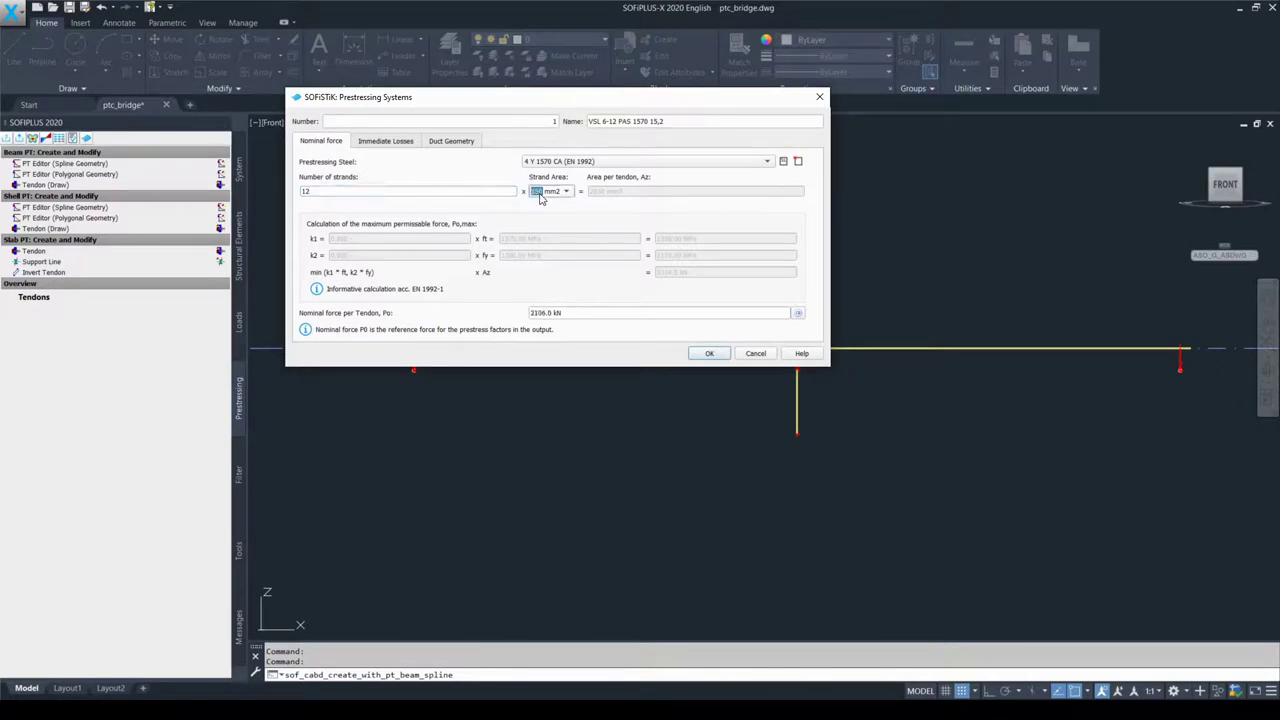
{"action": "type", "text": "143"}
{"action": "double_click", "coordinate": [432, 193]}
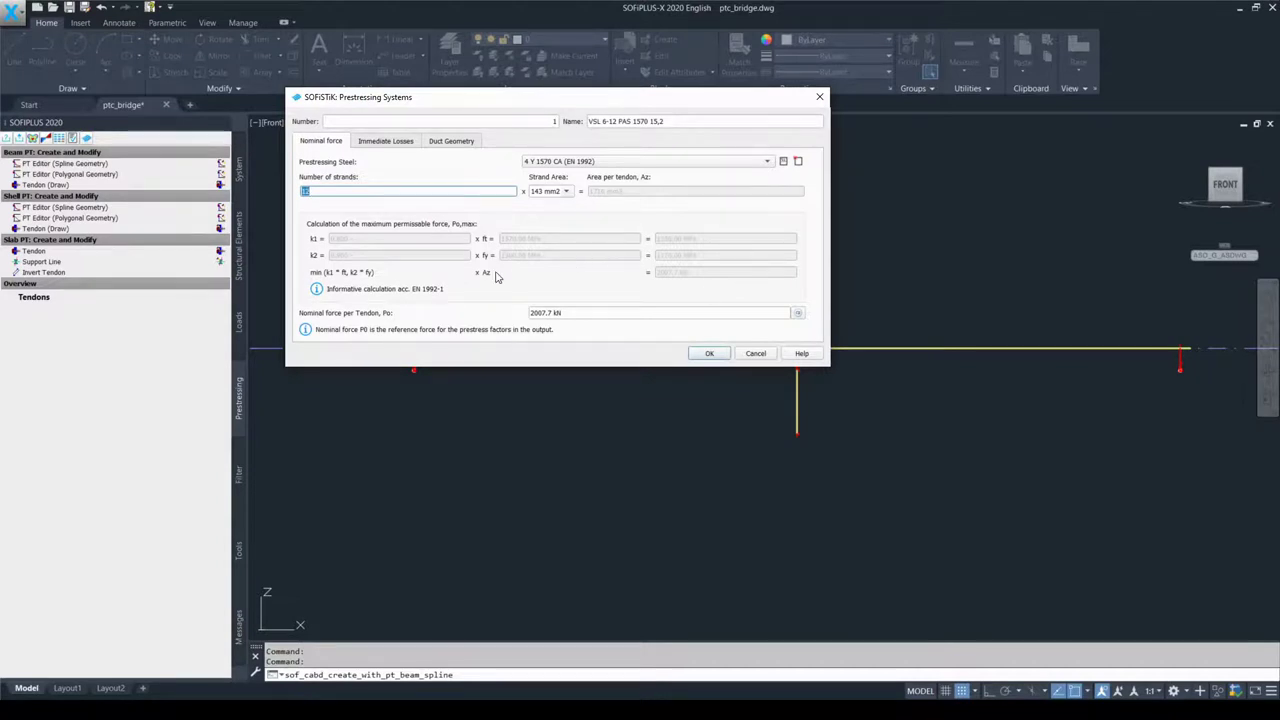
{"action": "left_click", "coordinate": [500, 229]}
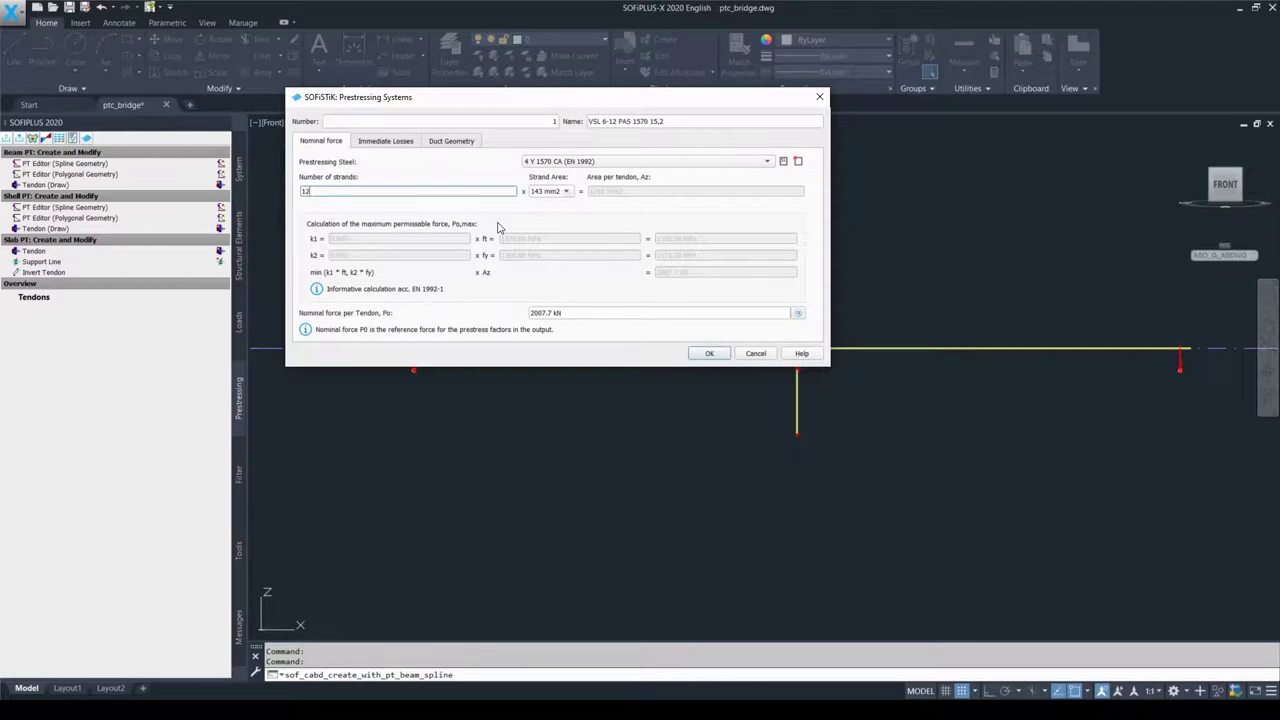
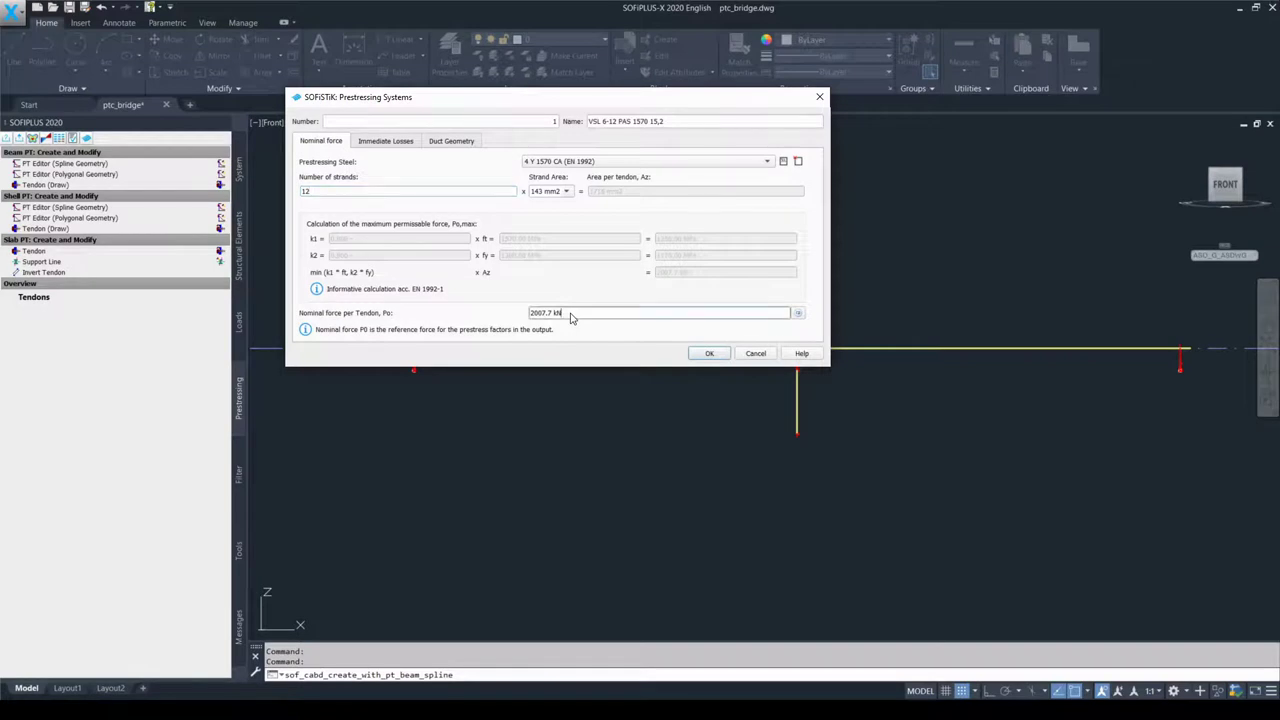
Change the number of strands to 15 and apply the calculated maximum force as the nominal force per tendon
{"action": "double_click", "coordinate": [342, 196]}
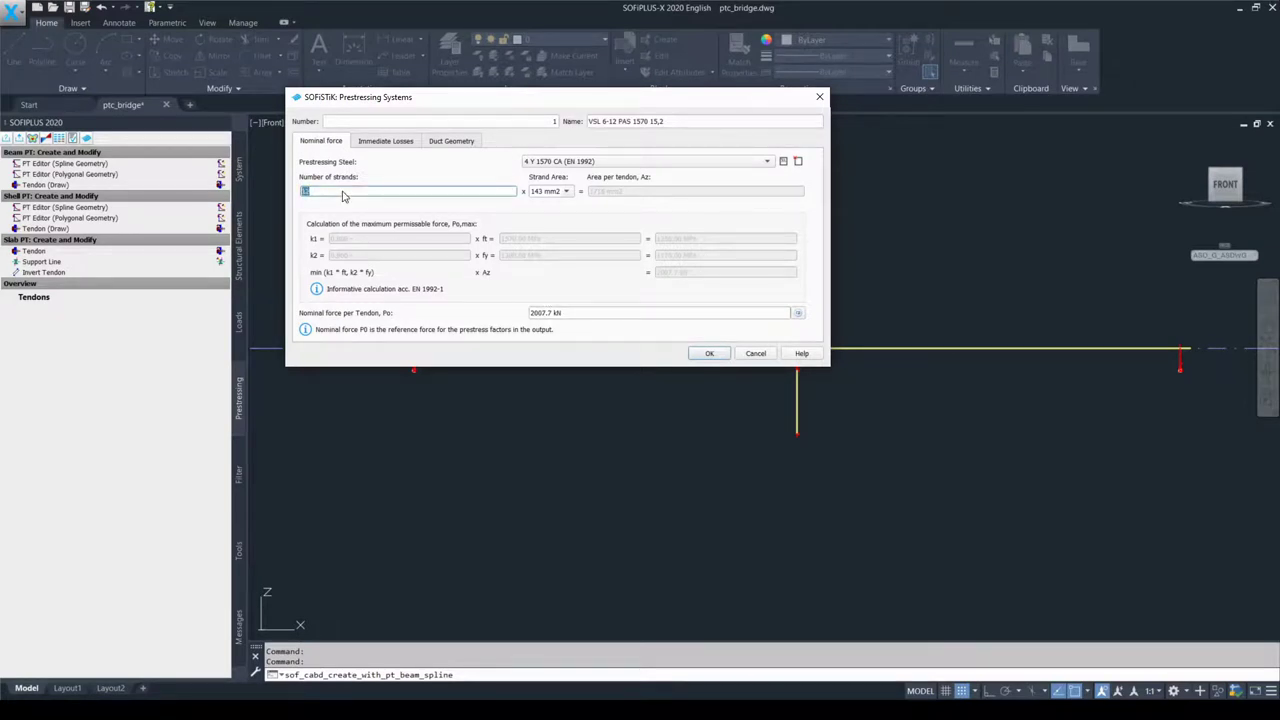
{"action": "type", "text": "15"}
{"action": "left_click", "coordinate": [582, 316]}
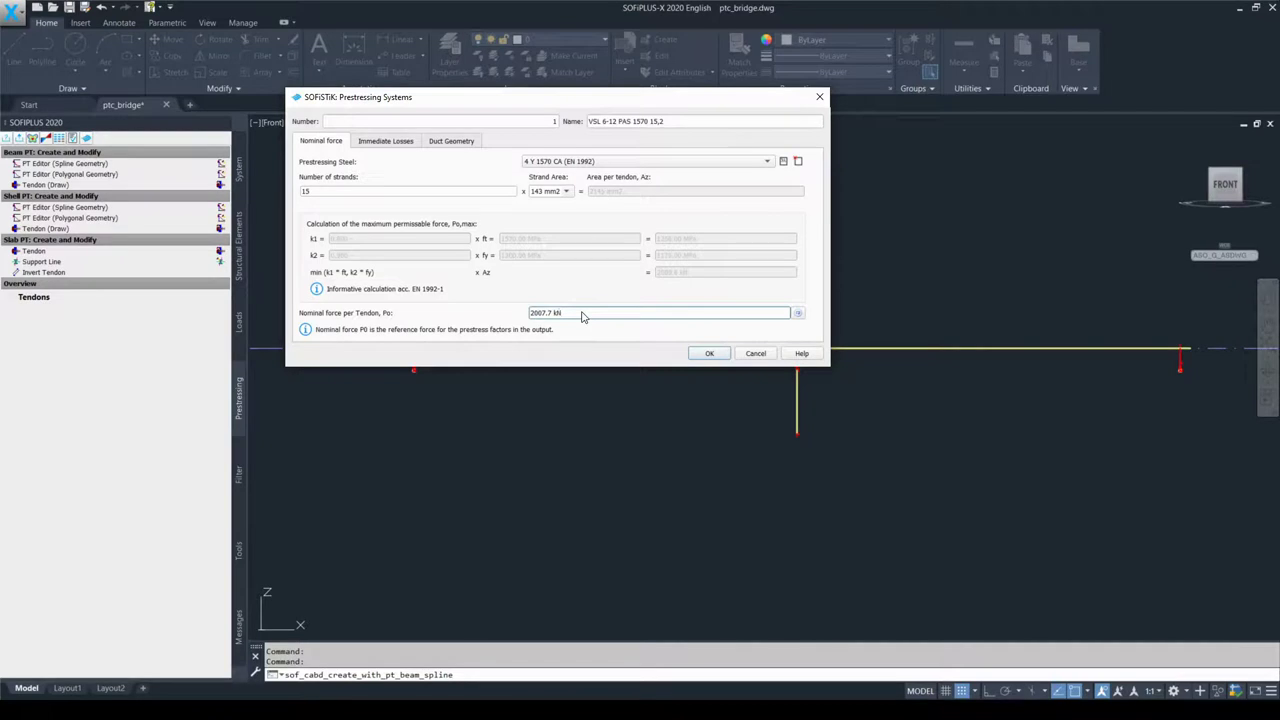
{"action": "left_click", "coordinate": [799, 314]}
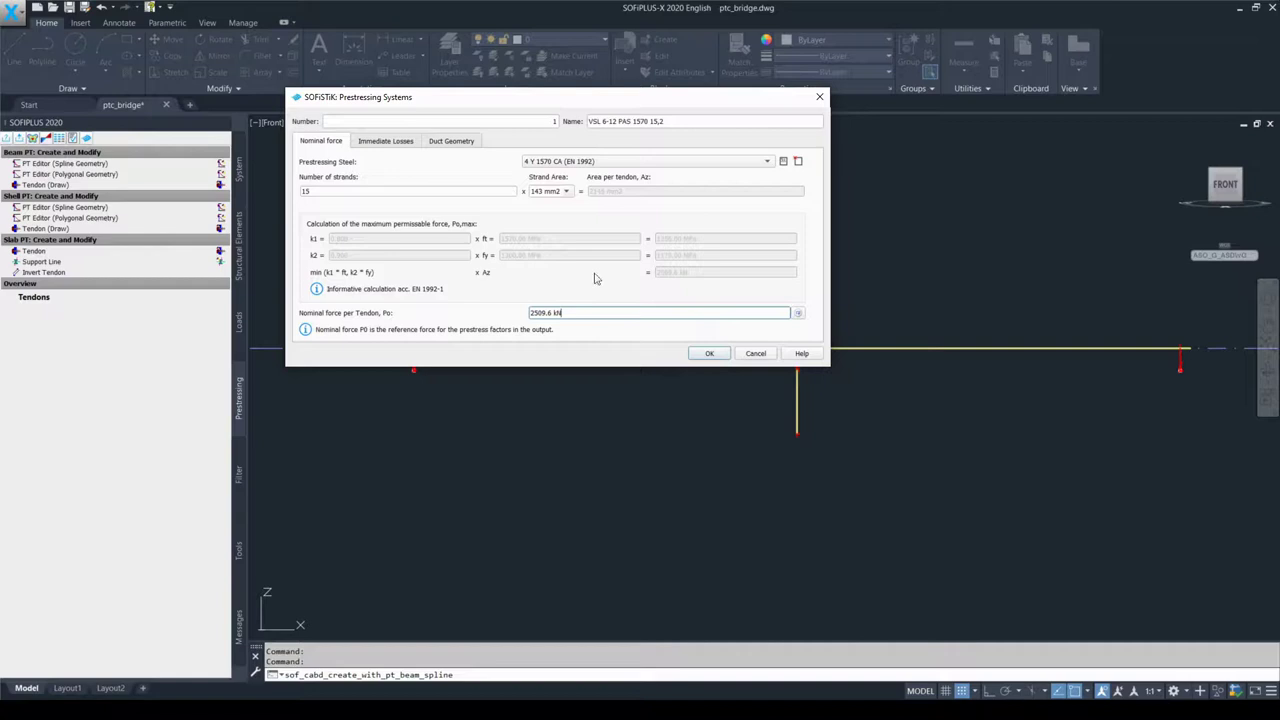
Set the number of strands back to 12 and apply the recalculated maximum as the nominal force per tendon
{"action": "double_click", "coordinate": [321, 194]}
{"action": "type", "text": "12"}
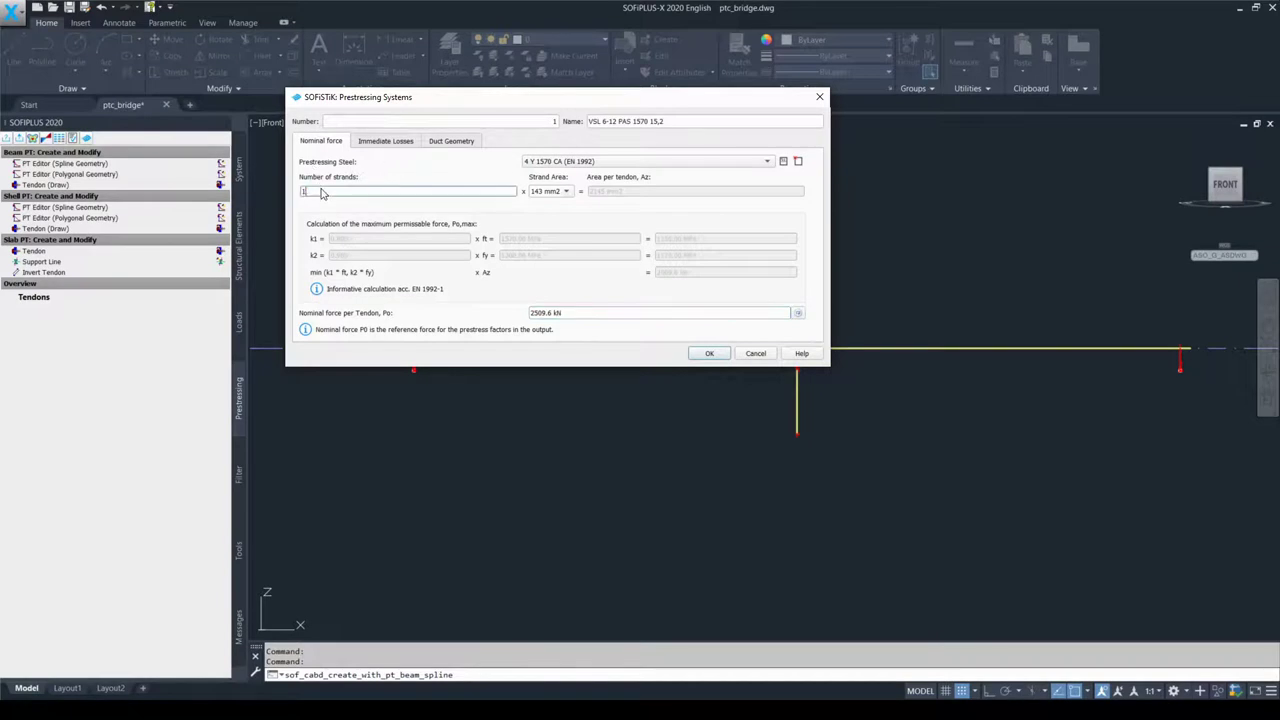
{"action": "left_click", "coordinate": [601, 312]}
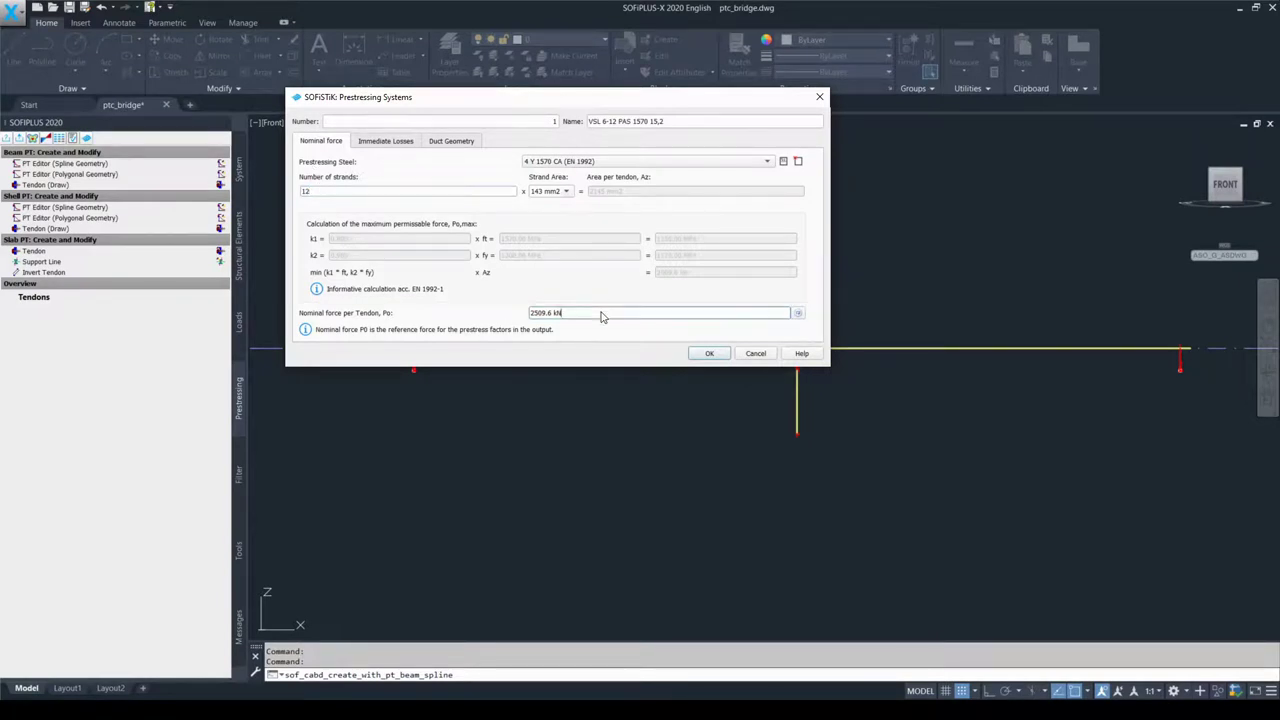
{"action": "left_click", "coordinate": [799, 314]}
In the immediate losses settings, set the wobble coefficient to 0.300 °/m
{"action": "left_click", "coordinate": [407, 145]}
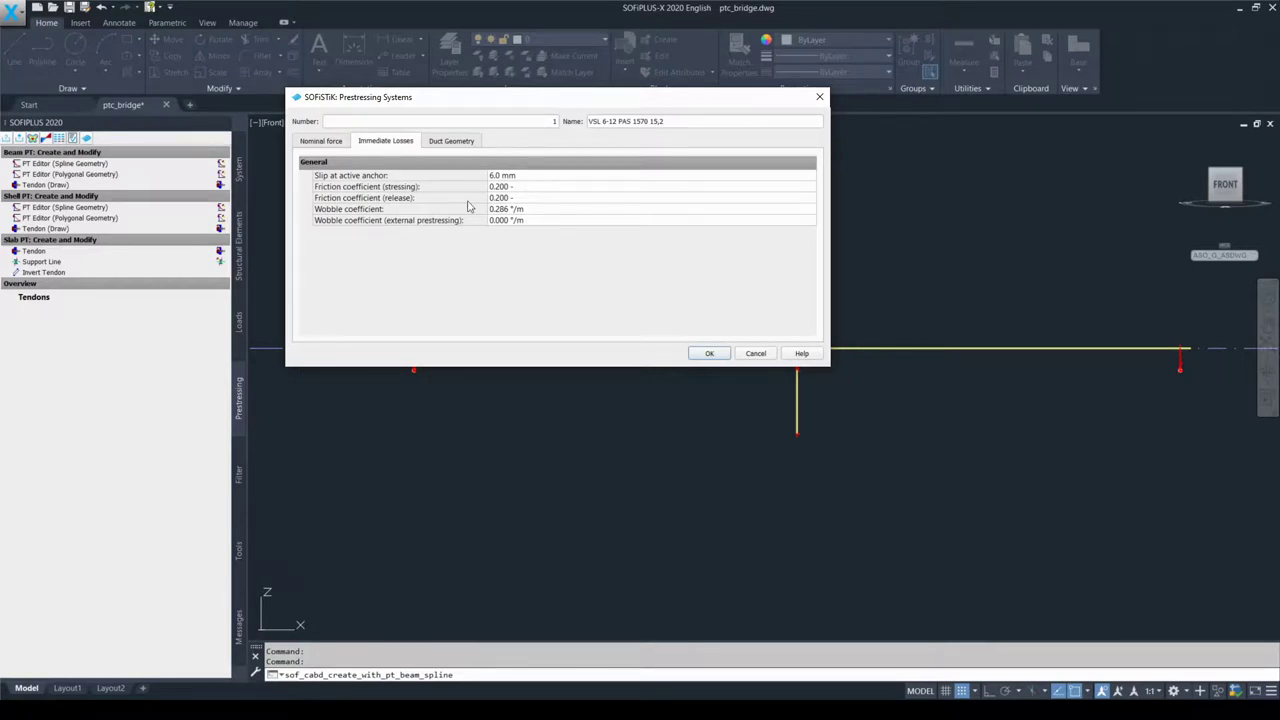
{"action": "left_click", "coordinate": [500, 211]}
{"action": "double_click", "coordinate": [500, 211]}
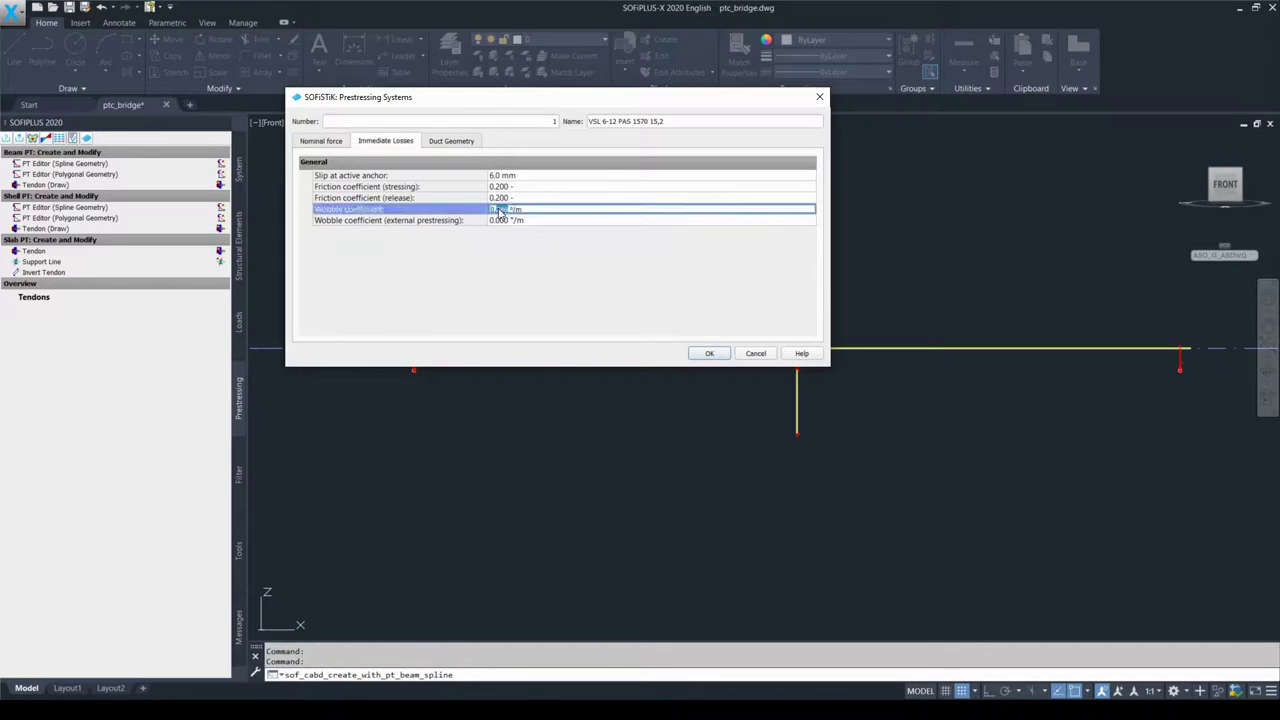
{"action": "type", "text": "300"}
{"action": "key", "text": "Return"}
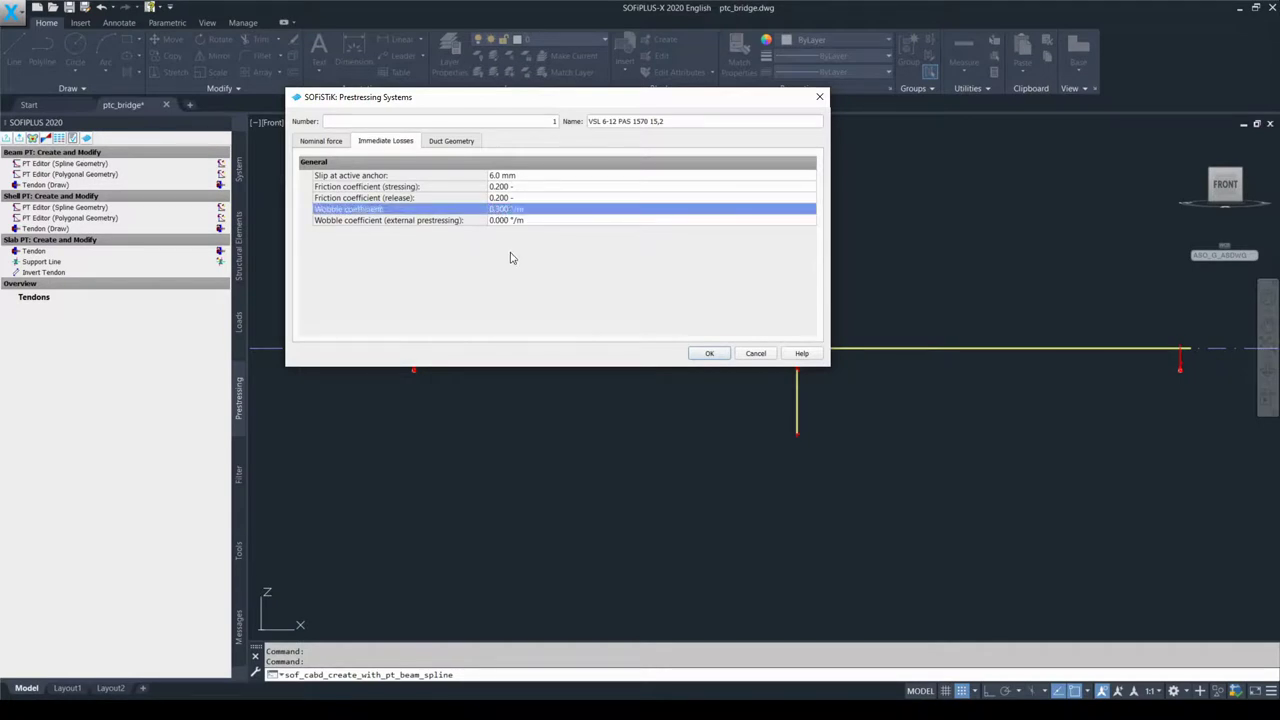
In the duct geometry, set the outer duct diameter to 90 mm and the maximum eccentricity to 14 mm
{"action": "left_click", "coordinate": [465, 141]}
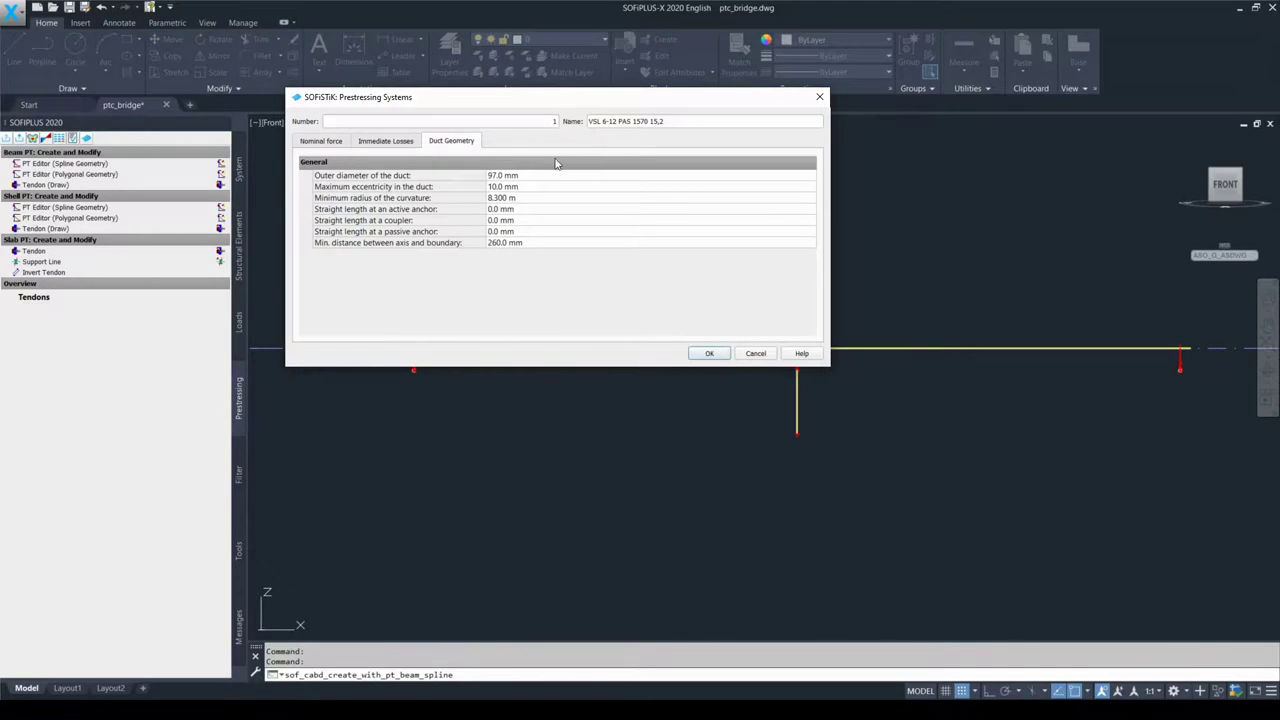
{"action": "left_click", "coordinate": [490, 177]}
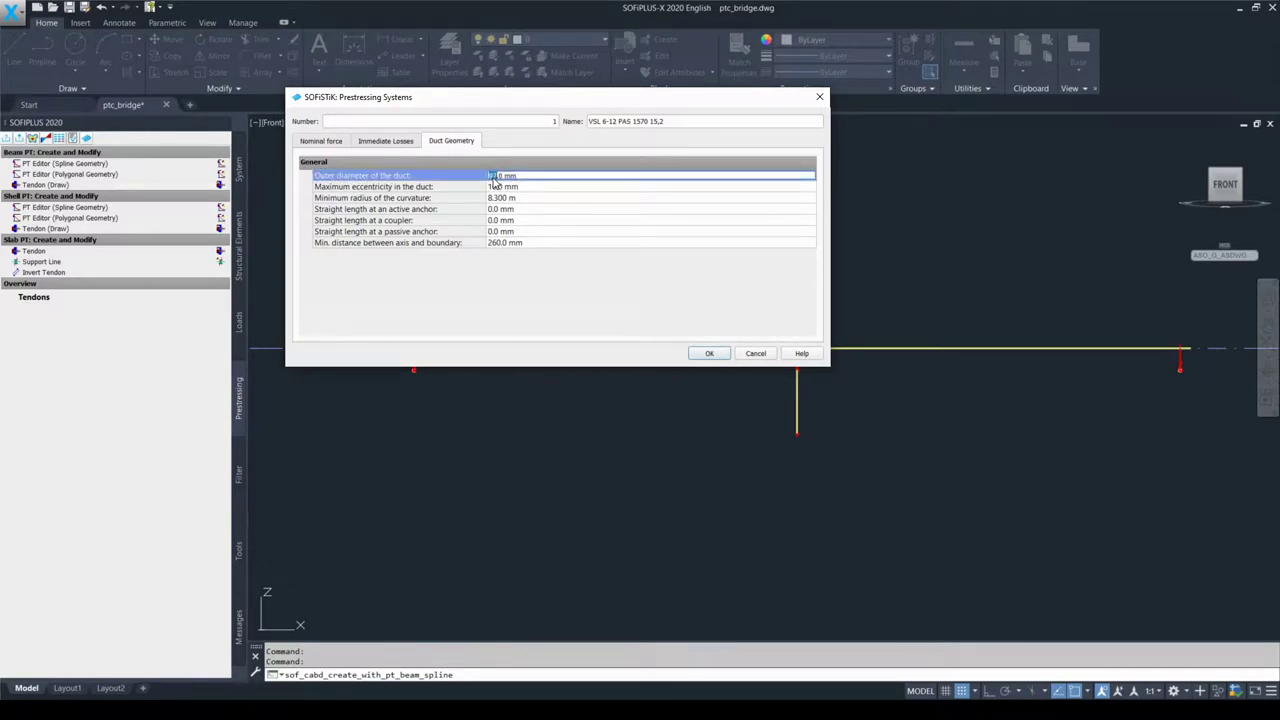
{"action": "type", "text": "8"}
{"action": "left_click", "coordinate": [497, 189]}
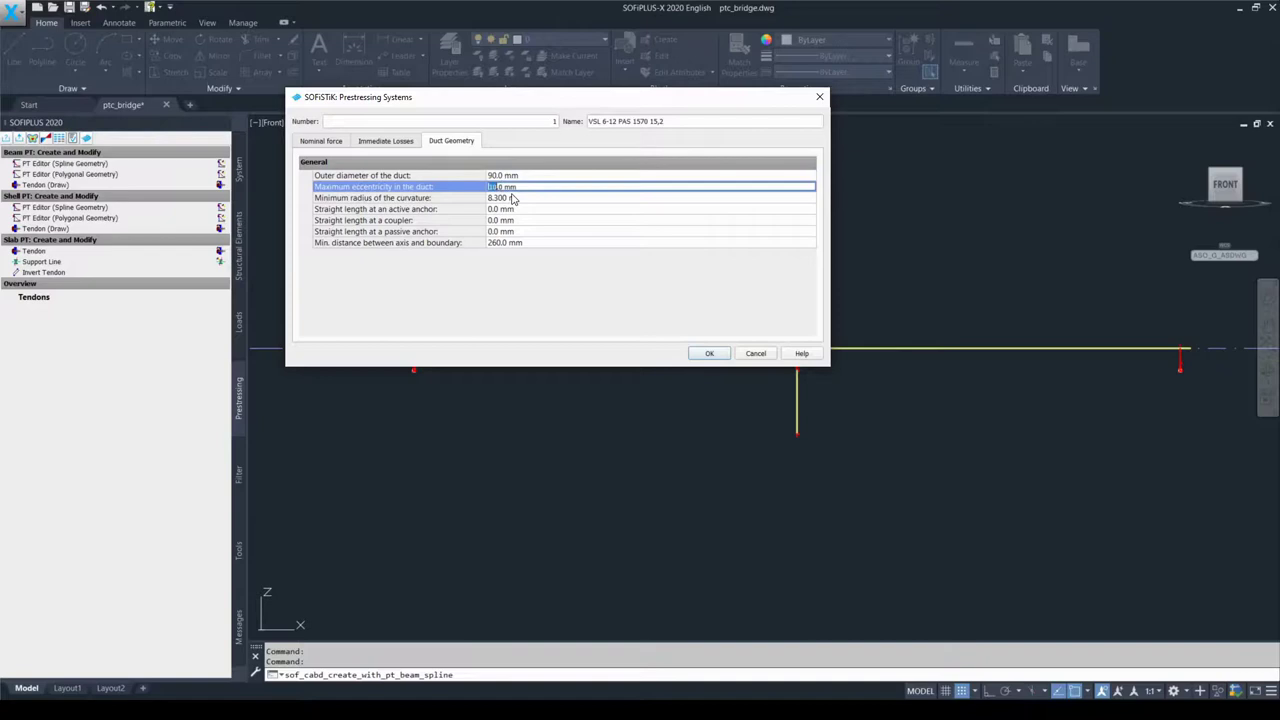
{"action": "left_click", "coordinate": [512, 164]}
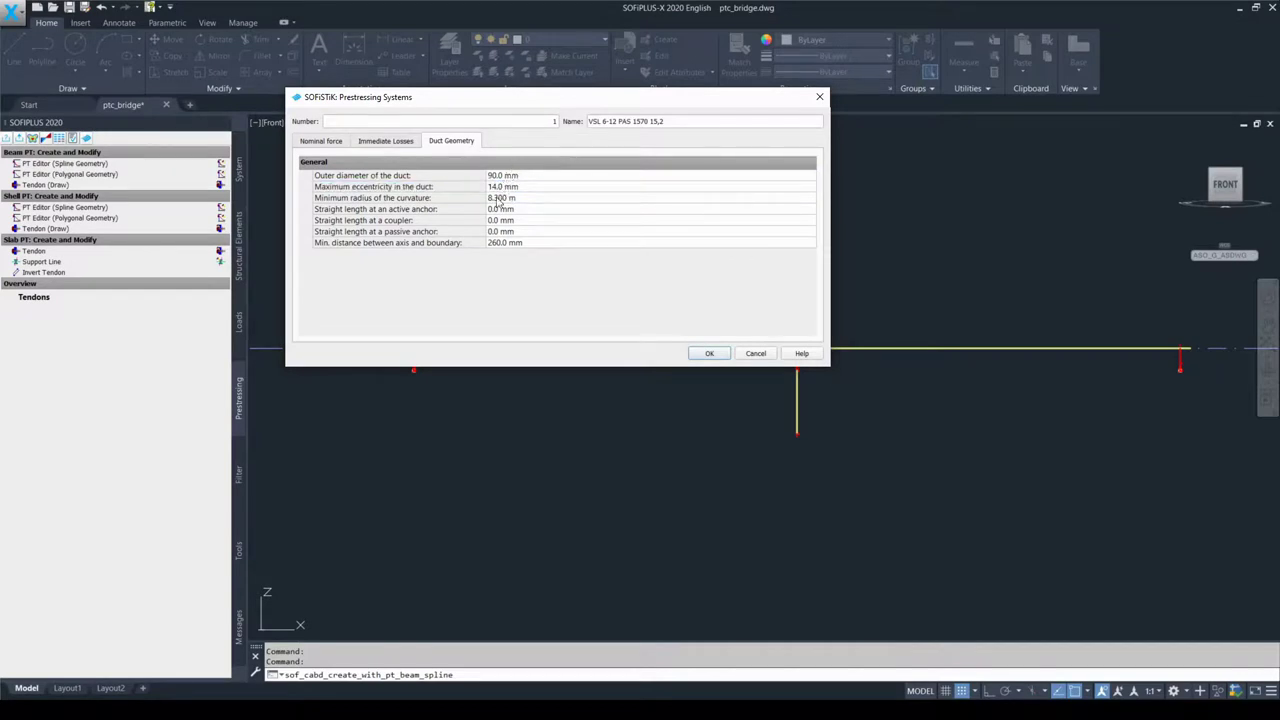
Set the duct's minimum radius of curvature to 4.300 m
{"action": "left_click", "coordinate": [492, 202]}
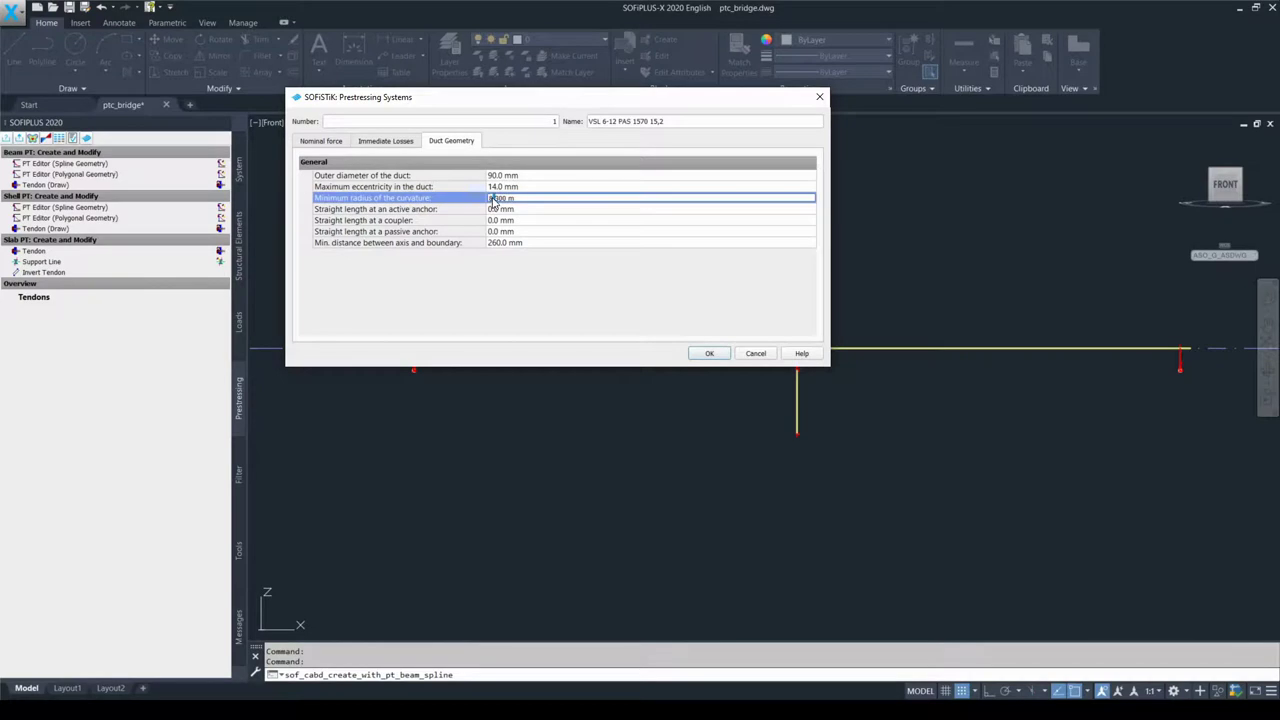
{"action": "key", "text": "Delete"}
{"action": "key", "text": "Delete"}
{"action": "type", "text": "4."}
{"action": "left_click", "coordinate": [513, 170]}
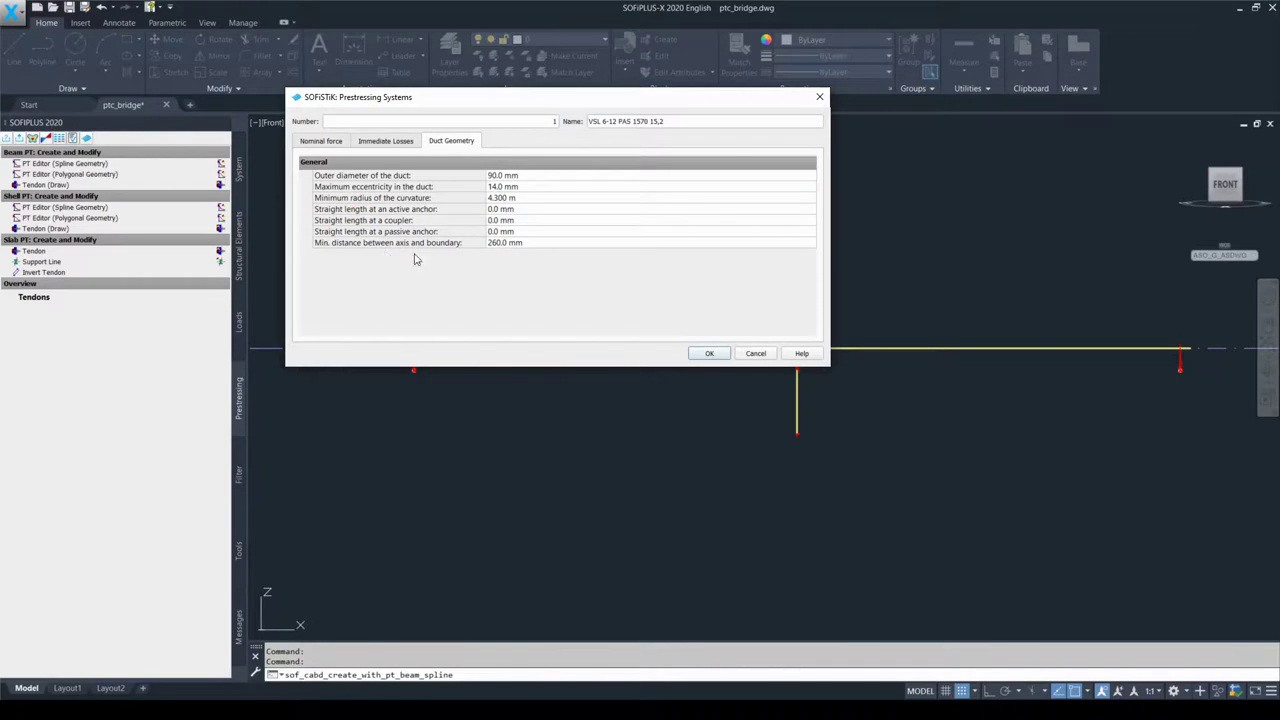
Set the duct's minimum distance between axis and boundary to 70 mm and accept the prestressing system
{"action": "left_click", "coordinate": [494, 245]}
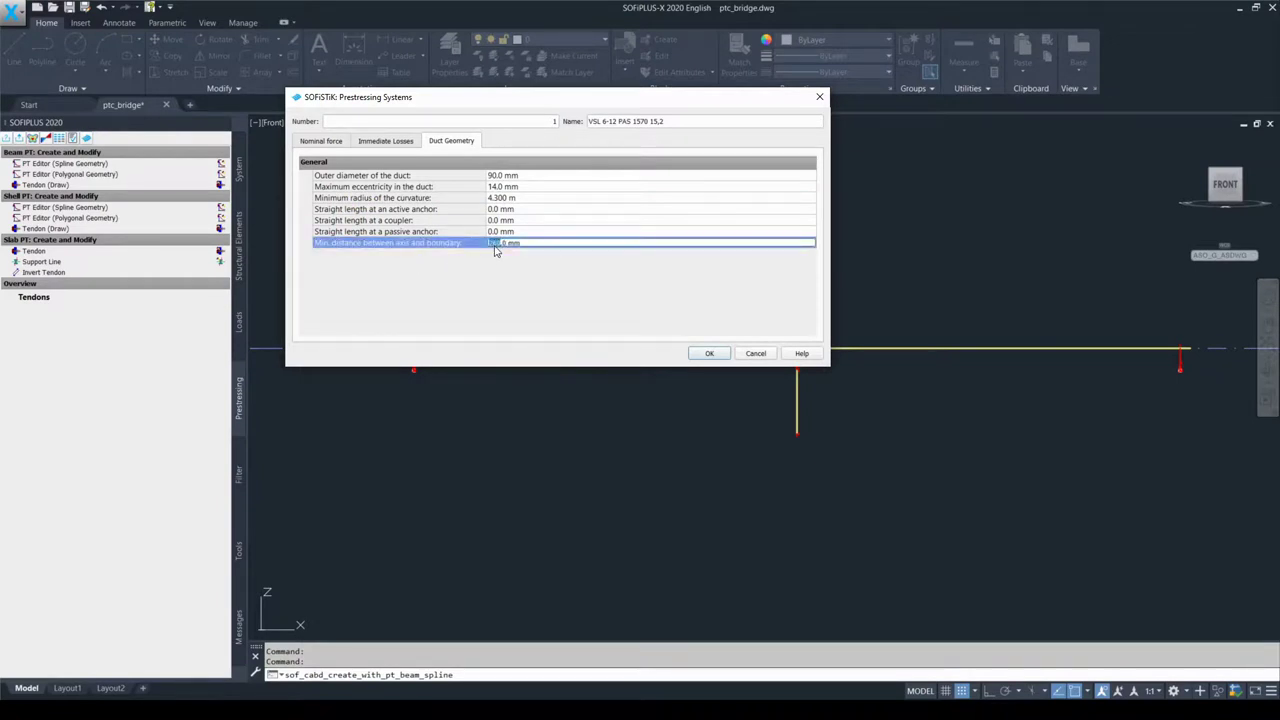
{"action": "type", "text": "7"}
{"action": "key", "text": "Return"}
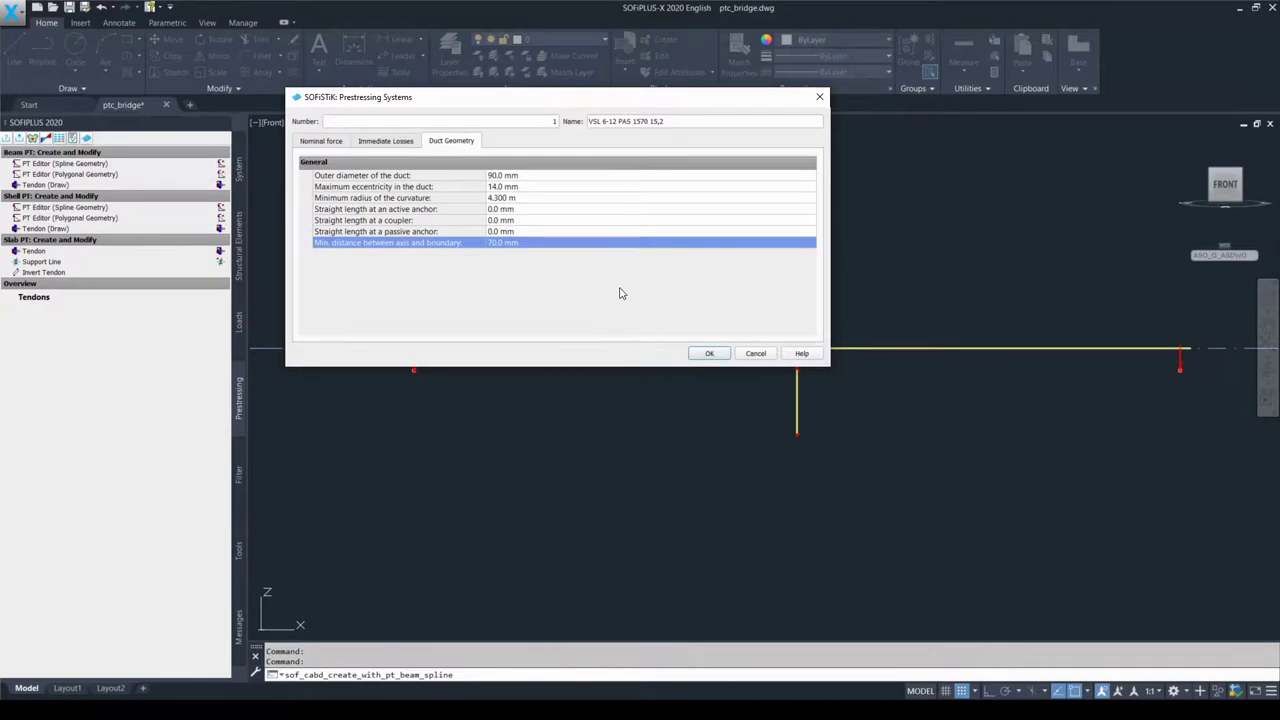
{"action": "left_click", "coordinate": [704, 353]}
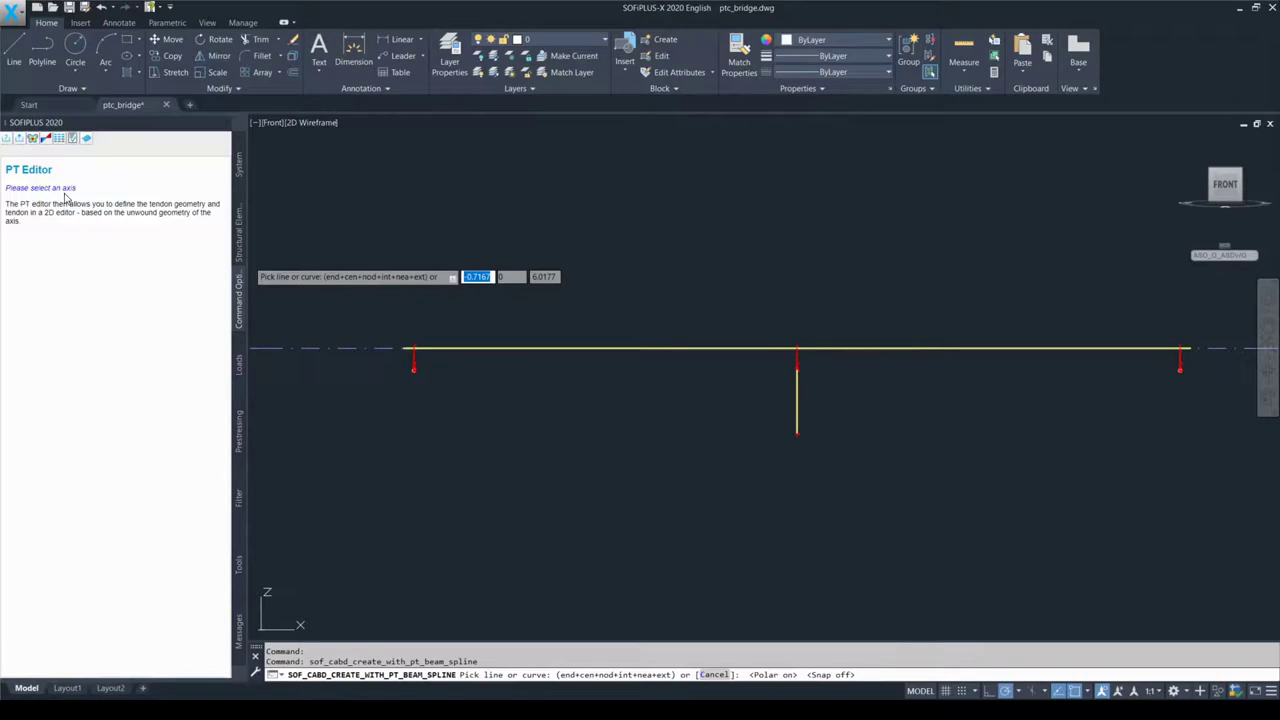
Pick the bridge axis for the spline tendon geometry and compare its tendon data with its geometry data
{"action": "left_click", "coordinate": [348, 348]}
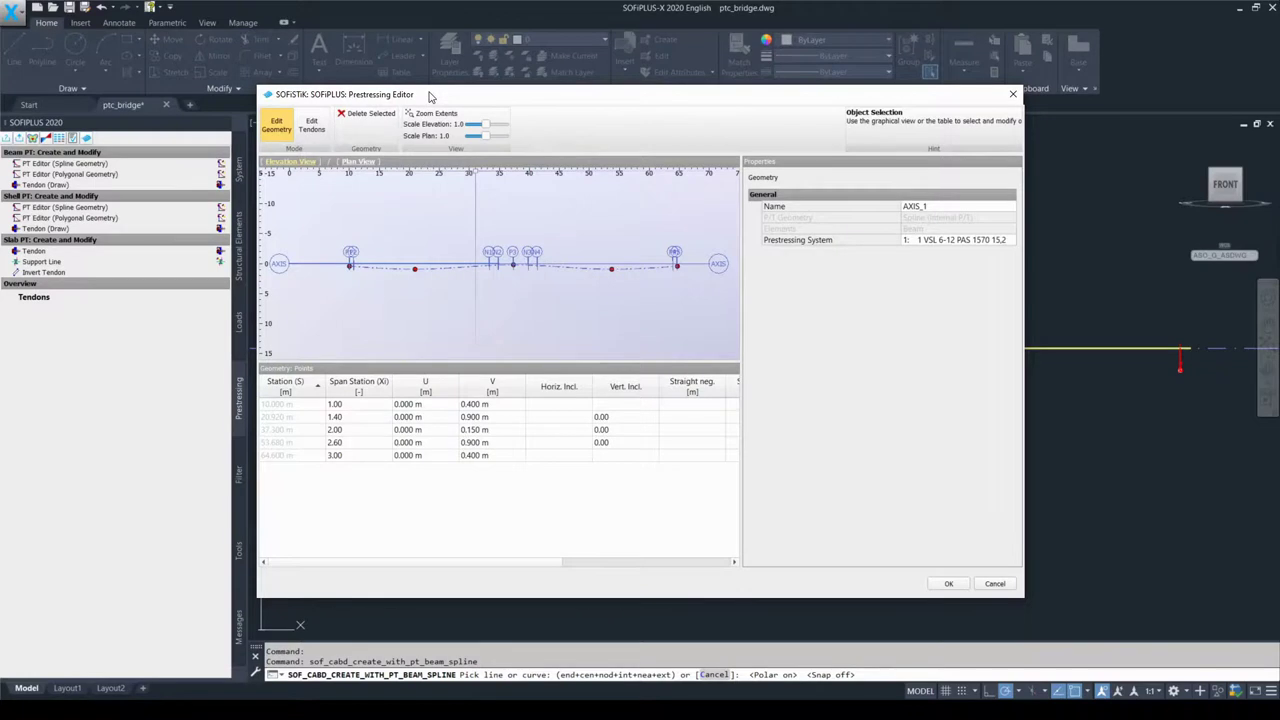
{"action": "left_click", "coordinate": [306, 120]}
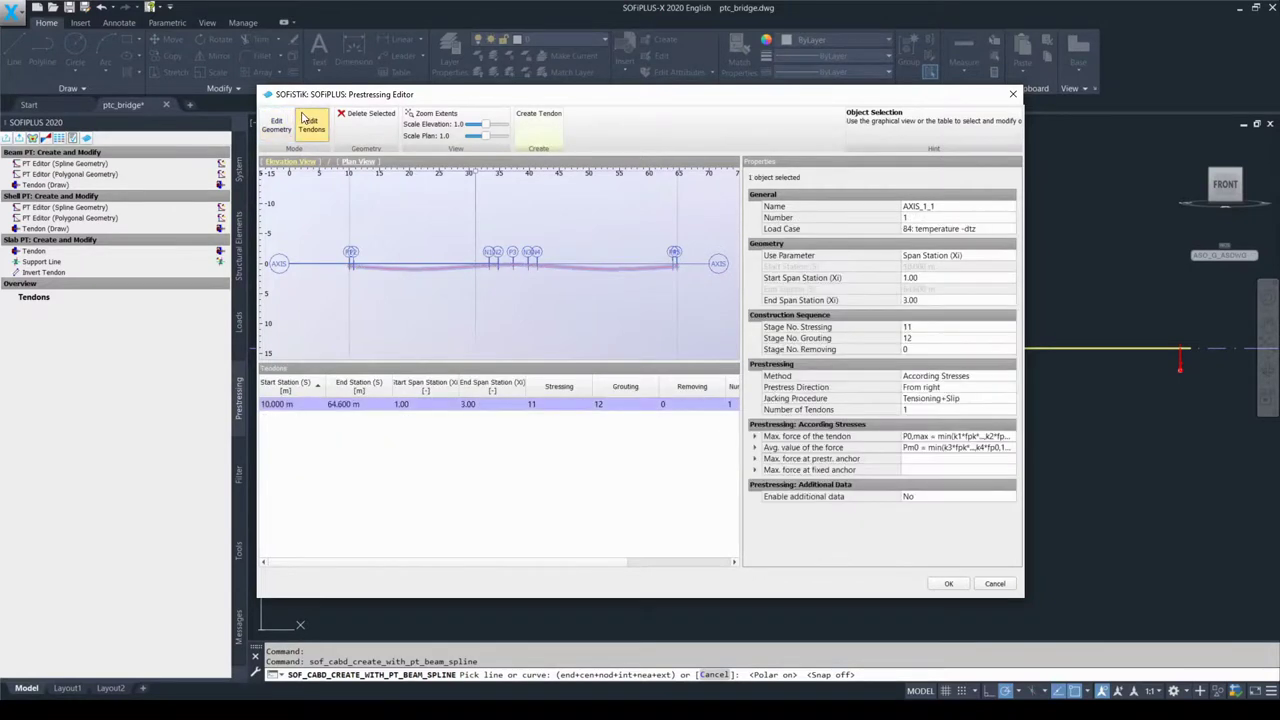
{"action": "left_click", "coordinate": [288, 121]}
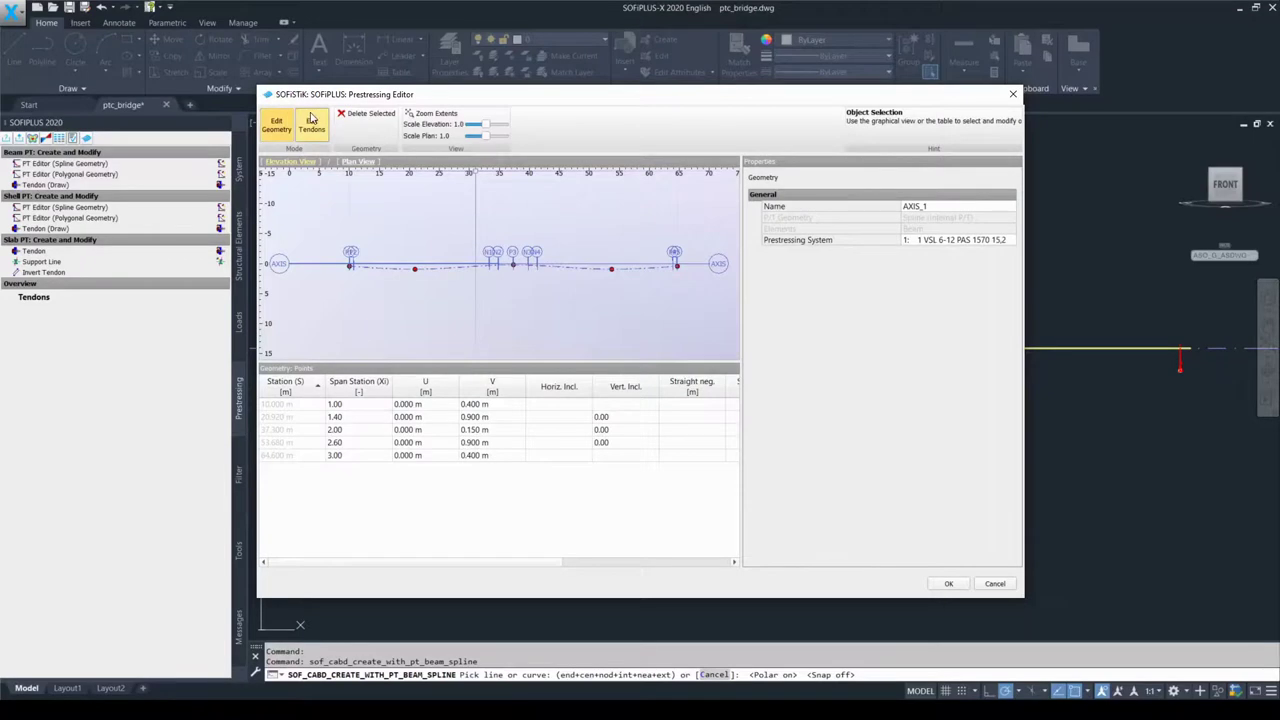
{"action": "left_click", "coordinate": [311, 120]}
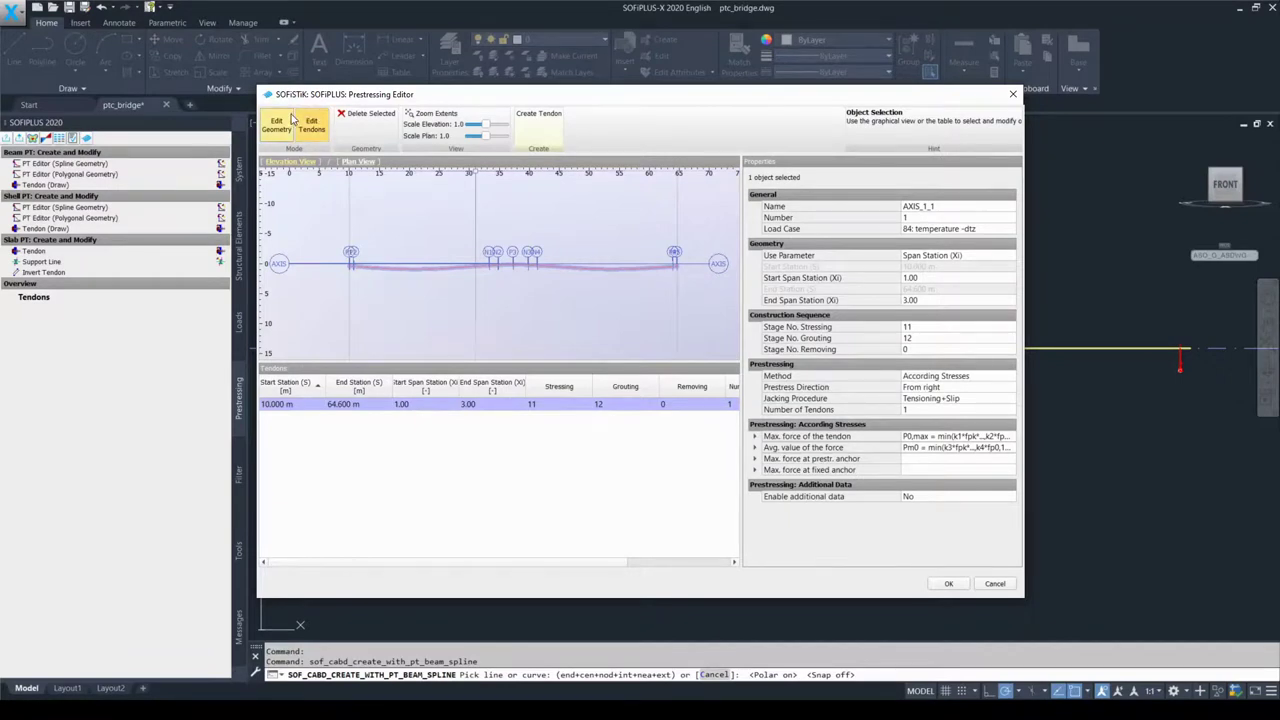
{"action": "left_click", "coordinate": [288, 121]}
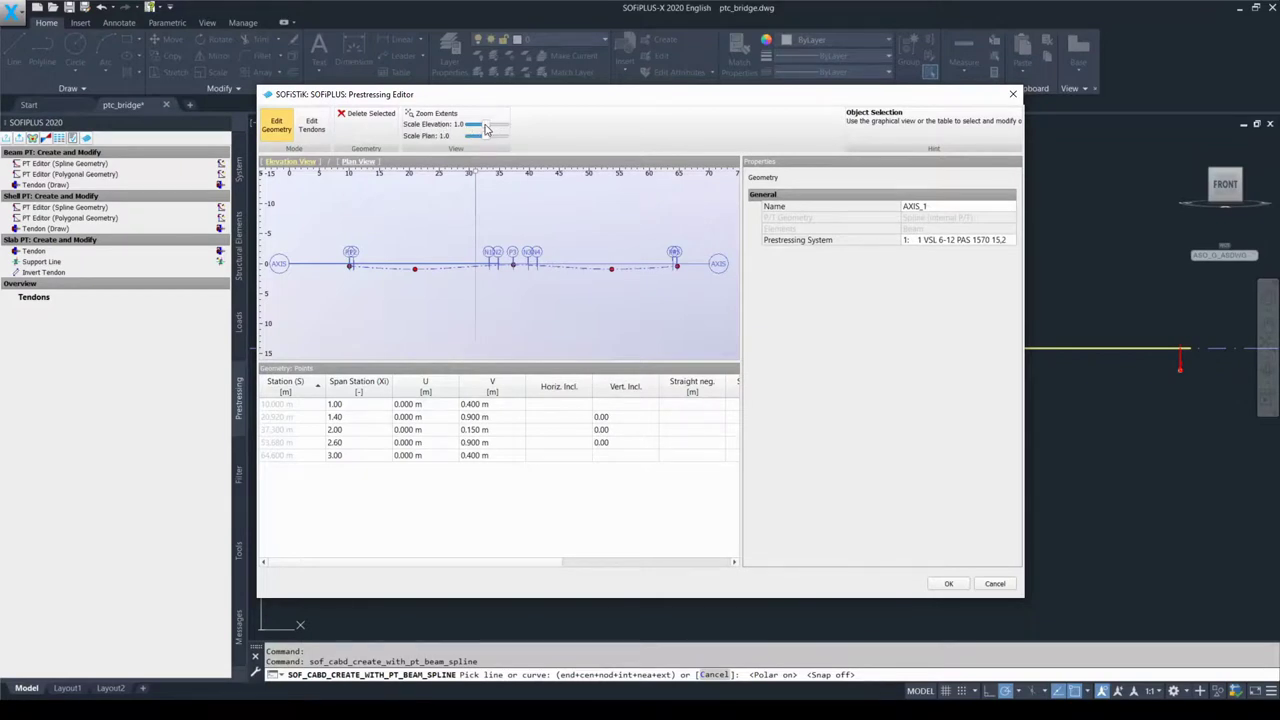
Set the elevation scale to 10.0 and check the whole tendon geometry in plan before returning to the elevation
{"action": "left_click_drag", "start_coordinate": [486, 127], "coordinate": [506, 128]}
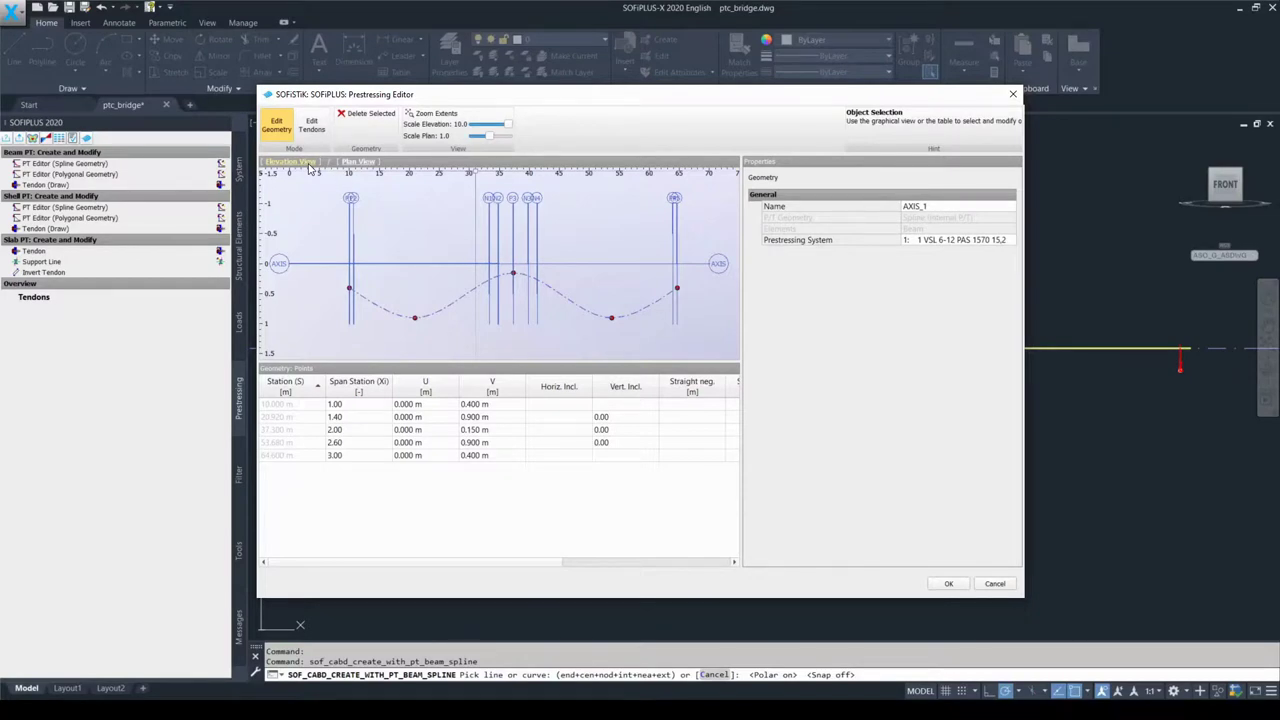
{"action": "left_click", "coordinate": [361, 162]}
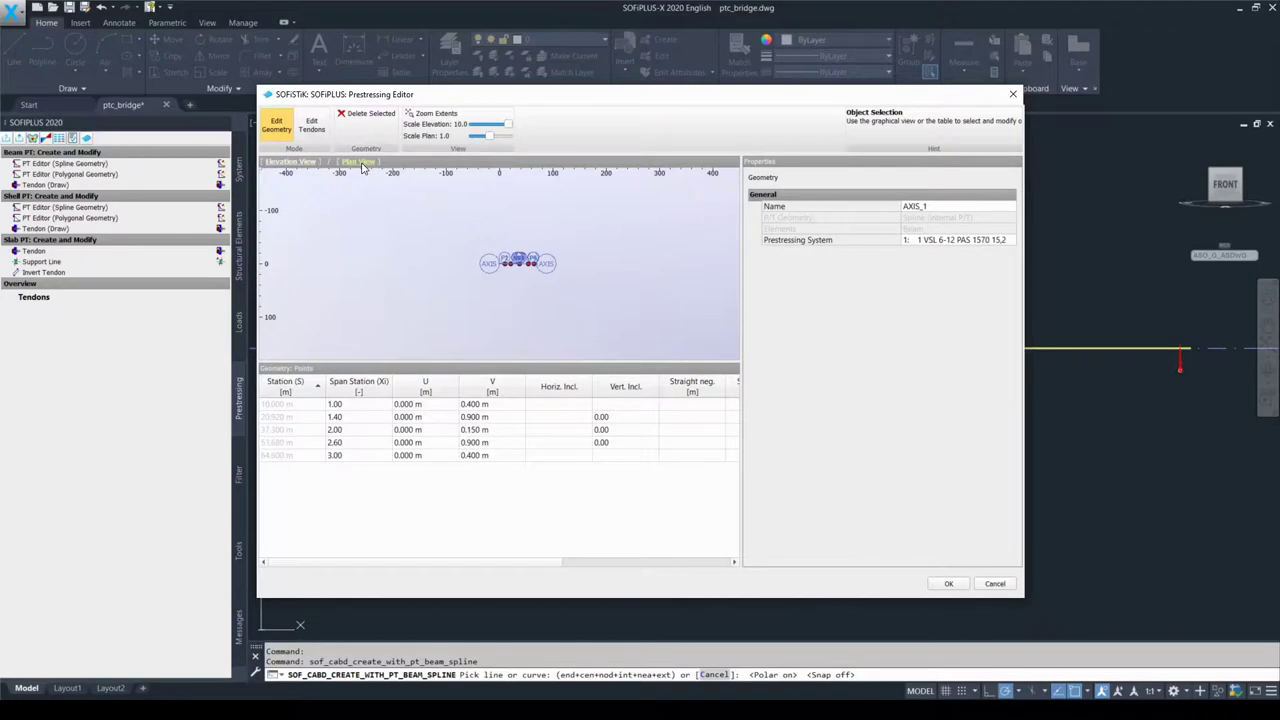
{"action": "left_click", "coordinate": [433, 116]}
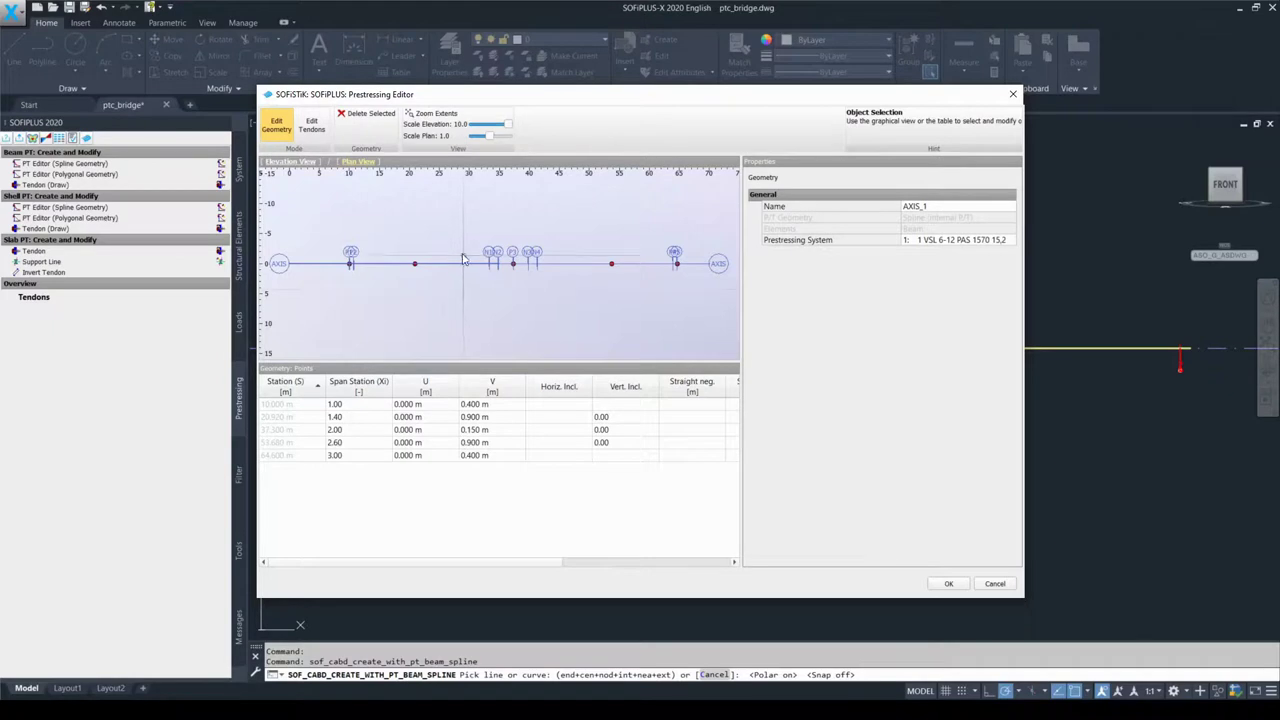
{"action": "left_click", "coordinate": [304, 165]}
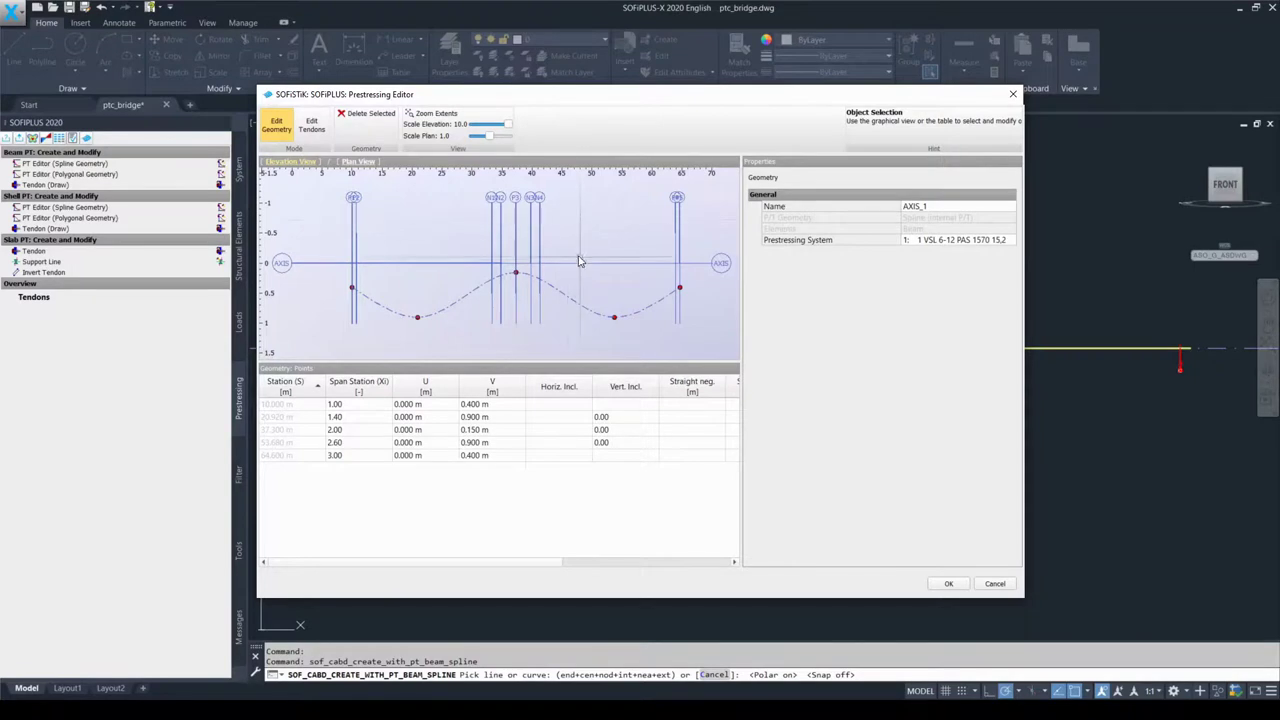
Examine the tendon profile in elevation, including its low points in the spans and the high point over the middle support
{"action": "scroll", "coordinate": [578, 263], "scroll_direction": "up", "scroll_amount": 2}
{"action": "scroll", "coordinate": [578, 263], "scroll_direction": "up", "scroll_amount": 2}
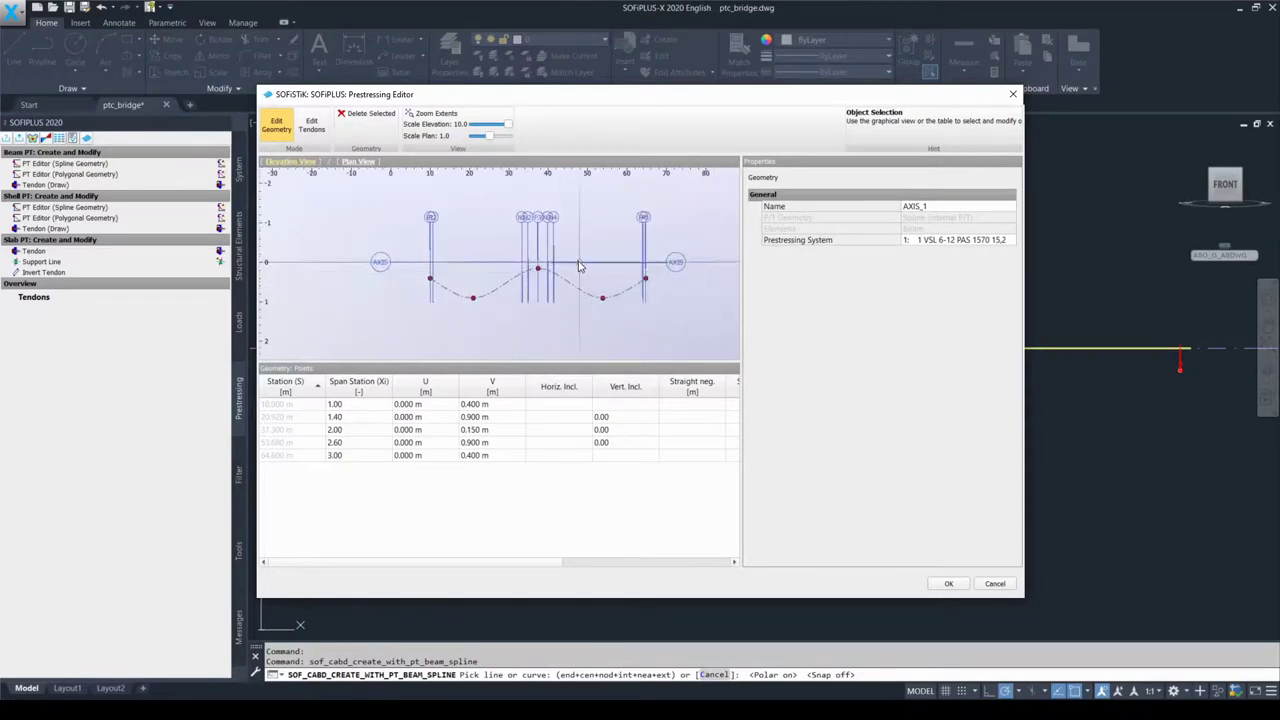
{"action": "scroll", "coordinate": [575, 270], "scroll_direction": "down", "scroll_amount": 2}
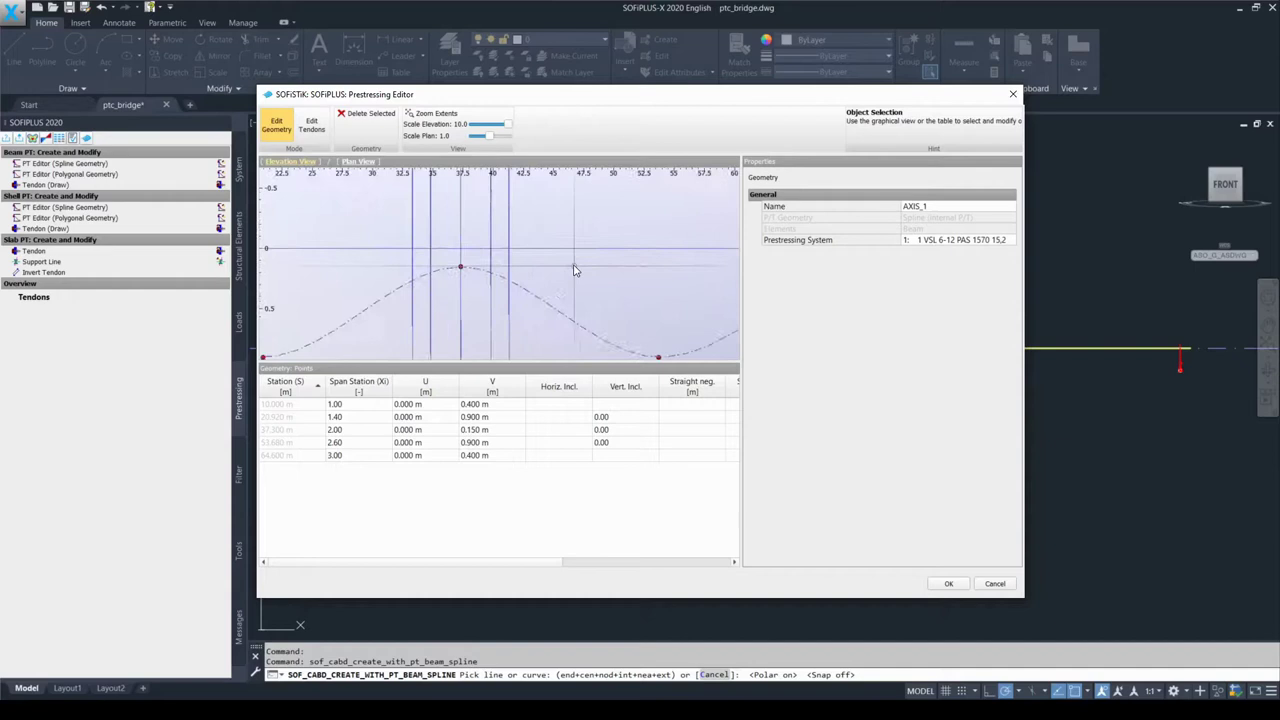
{"action": "scroll", "coordinate": [605, 305], "scroll_direction": "down", "scroll_amount": 2}
{"action": "scroll", "coordinate": [620, 322], "scroll_direction": "up", "scroll_amount": 4}
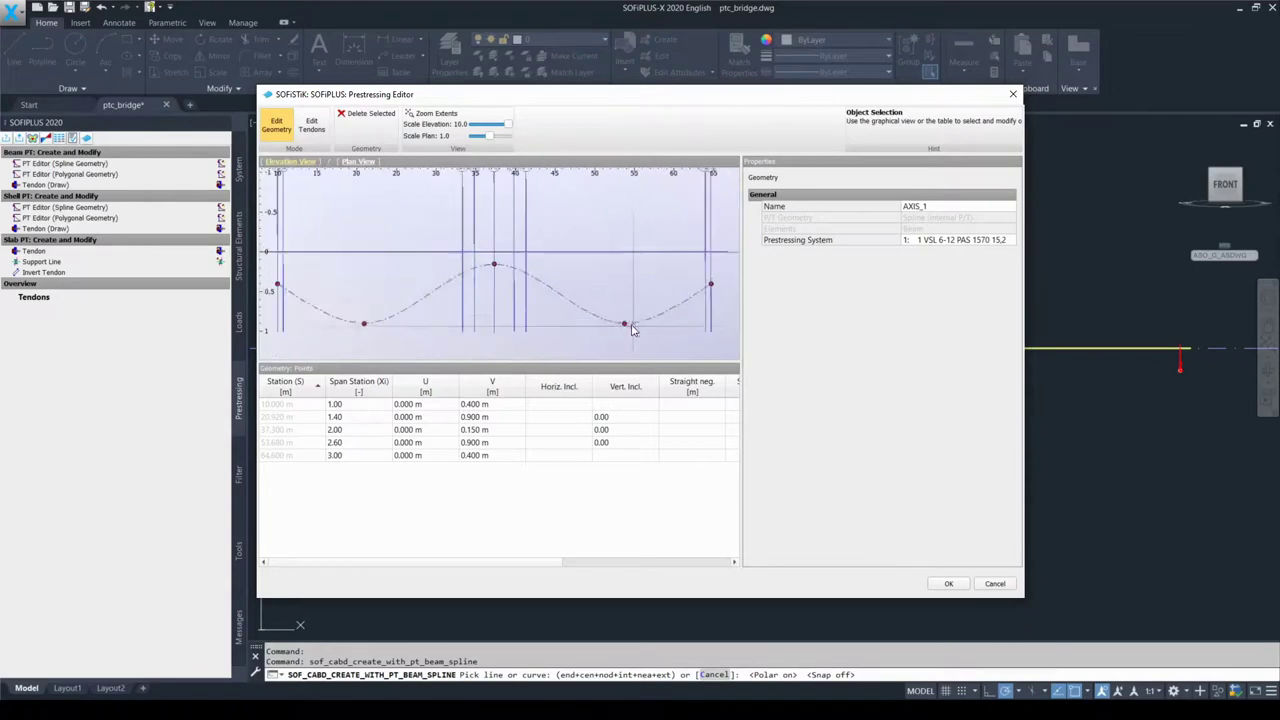
{"action": "scroll", "coordinate": [615, 310], "scroll_direction": "down", "scroll_amount": 4}
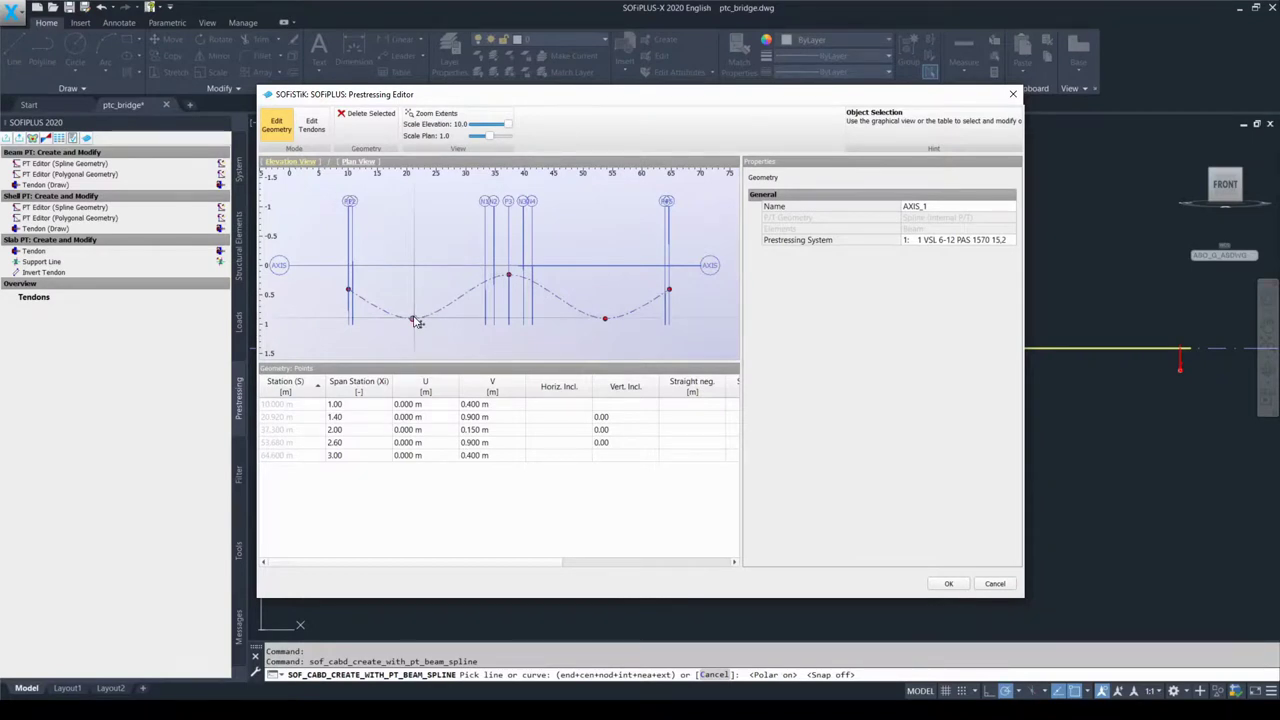
{"action": "scroll", "coordinate": [417, 322], "scroll_direction": "down", "scroll_amount": 1}
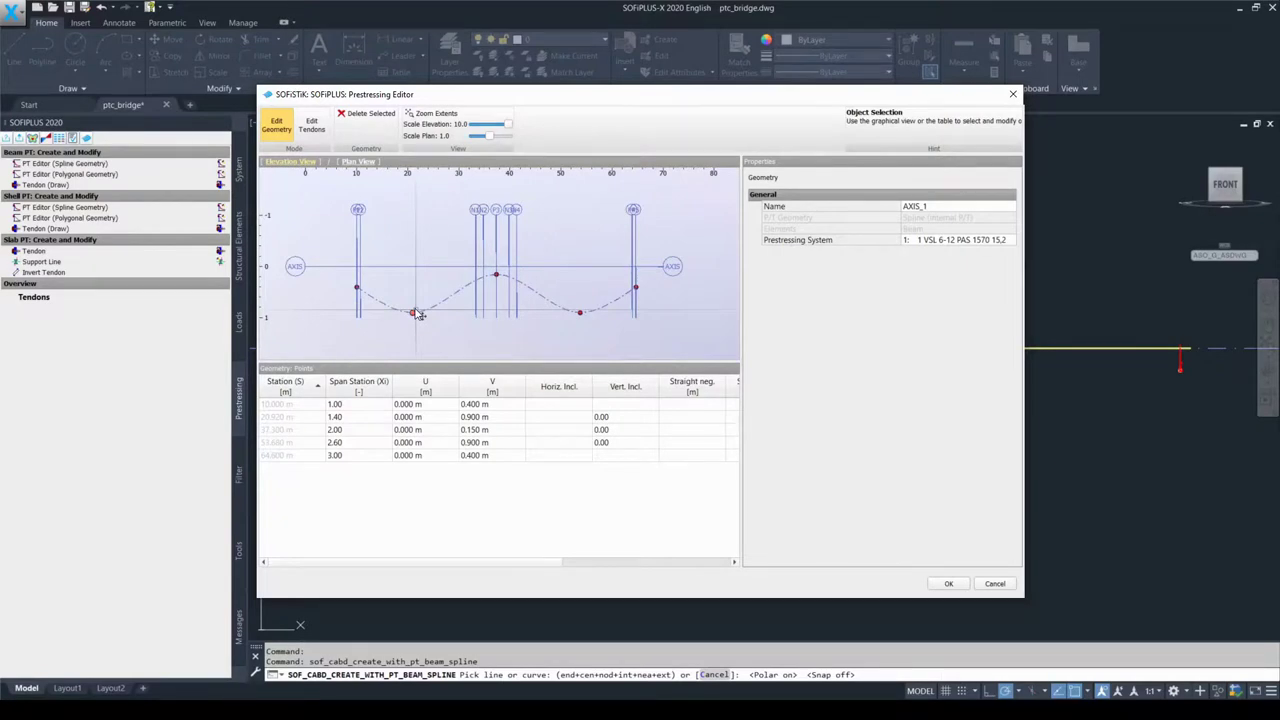
{"action": "scroll", "coordinate": [418, 314], "scroll_direction": "up", "scroll_amount": 2}
{"action": "scroll", "coordinate": [418, 314], "scroll_direction": "up", "scroll_amount": 4}
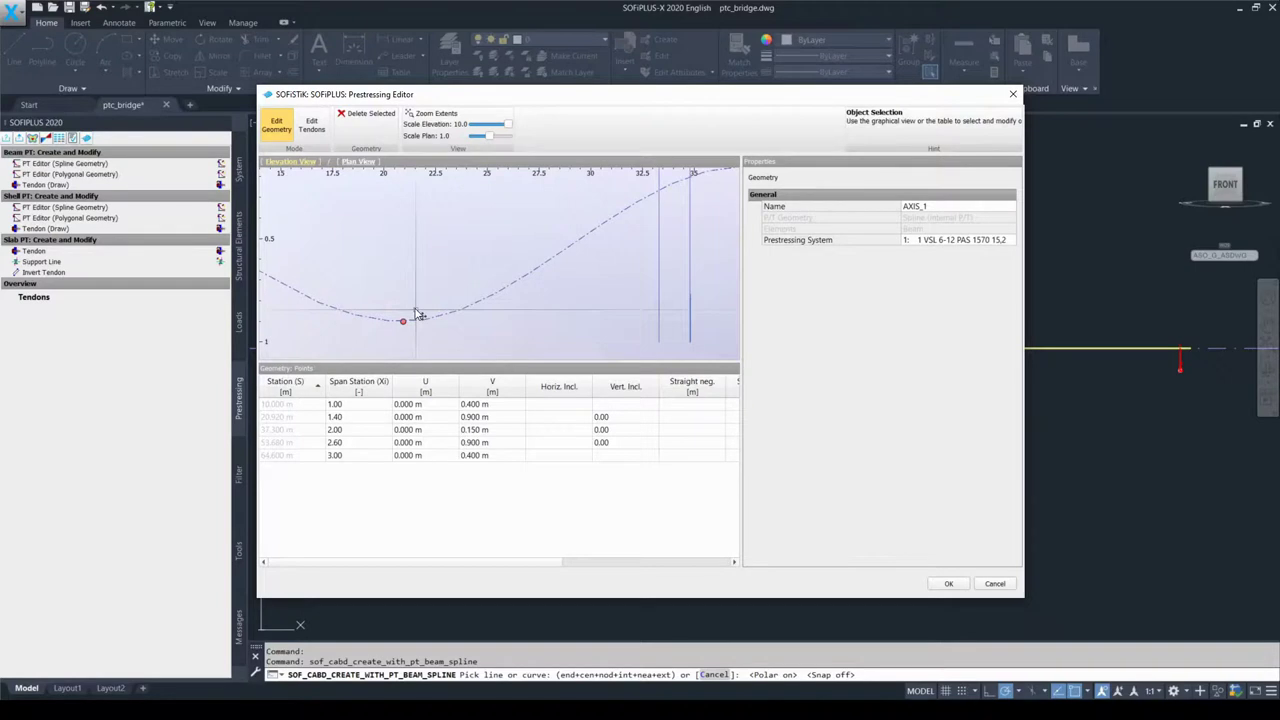
{"action": "scroll", "coordinate": [418, 315], "scroll_direction": "up", "scroll_amount": 2}
{"action": "scroll", "coordinate": [414, 323], "scroll_direction": "down", "scroll_amount": 3}
{"action": "left_click", "coordinate": [436, 114]}
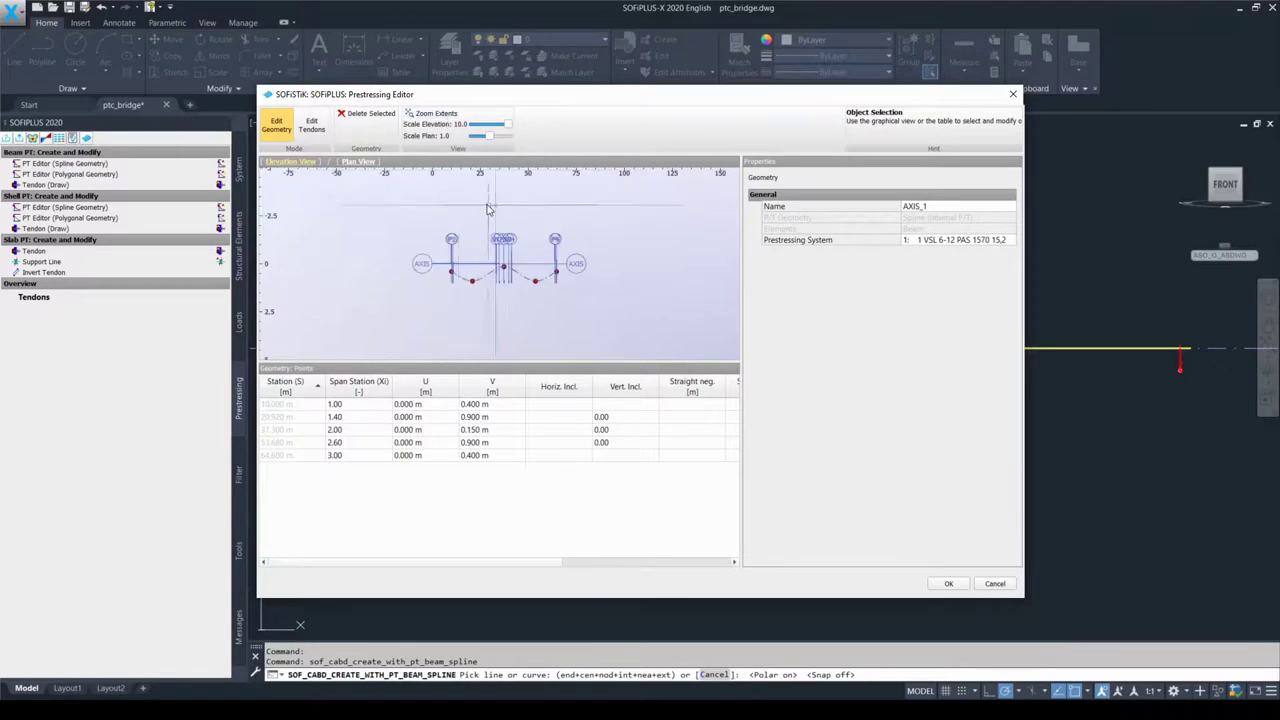
{"action": "scroll", "coordinate": [508, 240], "scroll_direction": "up", "scroll_amount": 3}
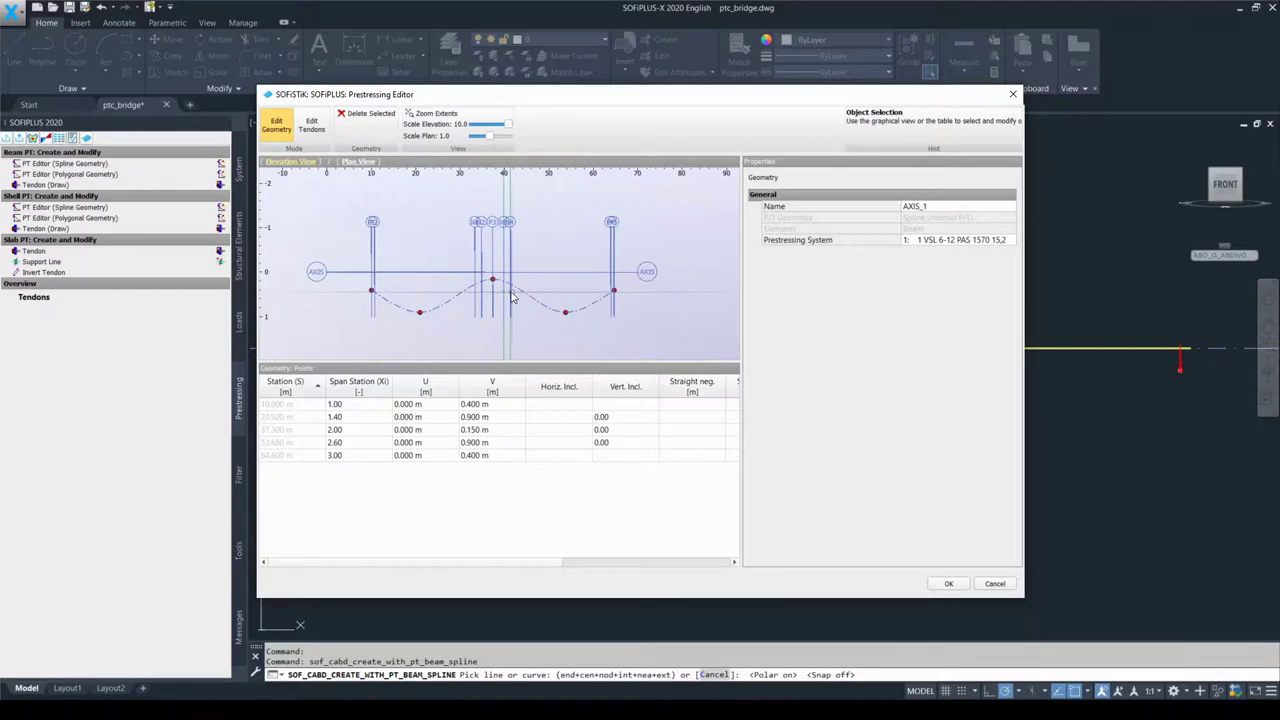
{"action": "scroll", "coordinate": [512, 296], "scroll_direction": "up", "scroll_amount": 1}
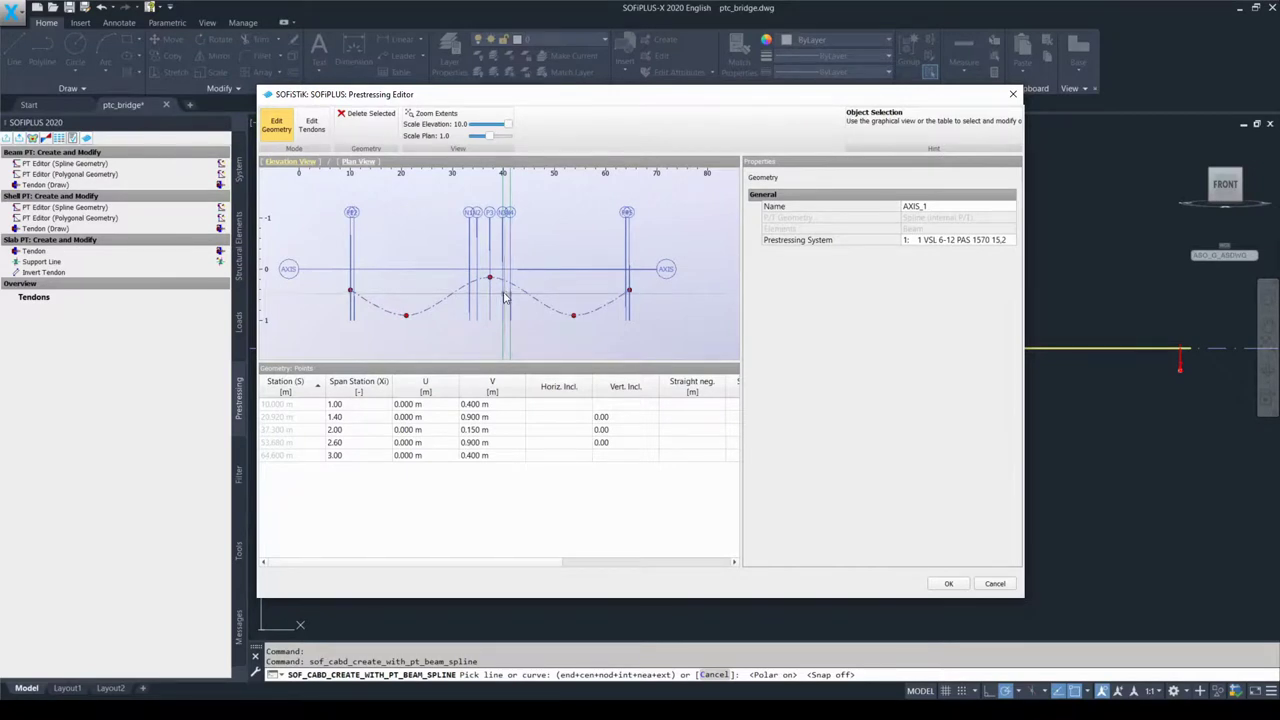
{"action": "mouse_move", "coordinate": [505, 296]}
{"action": "middle_mouse_down"}
{"action": "mouse_move", "coordinate": [488, 292]}
{"action": "mouse_move", "coordinate": [516, 303]}
{"action": "middle_mouse_up"}
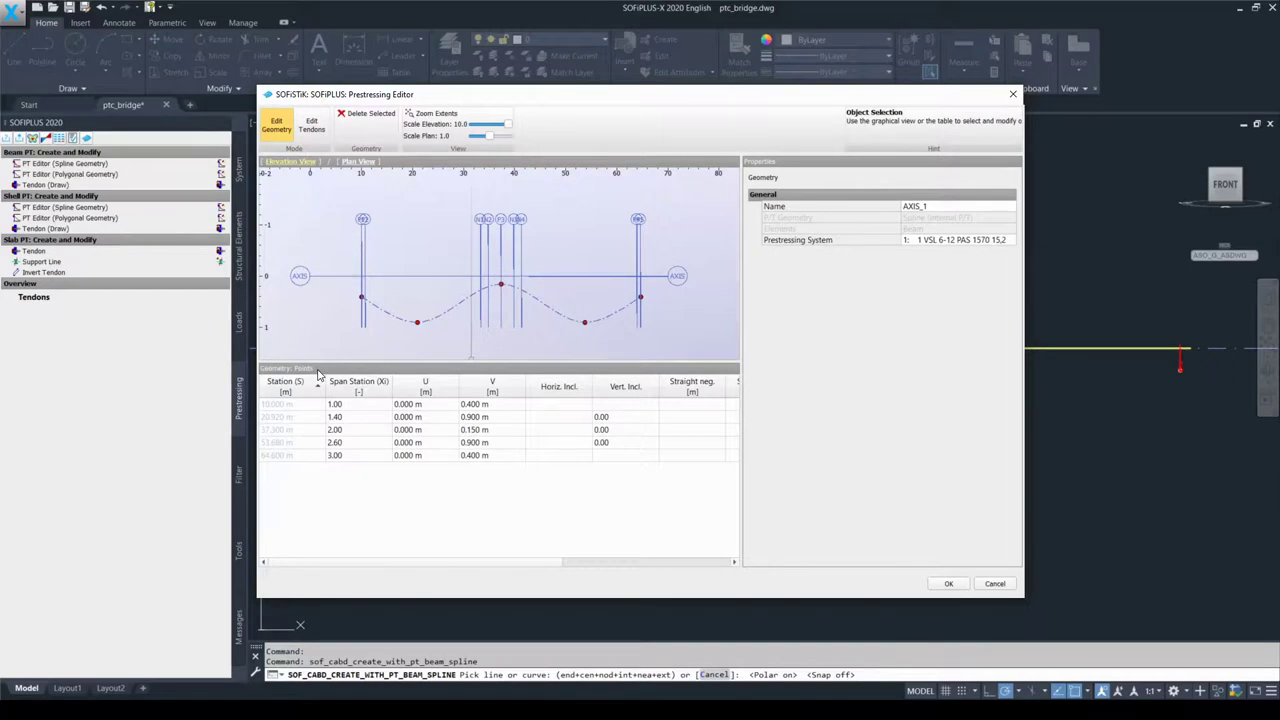
Enlarge and reposition the Prestressing Editor so that all columns of the geometry points table fit
{"action": "double_click", "coordinate": [574, 97]}
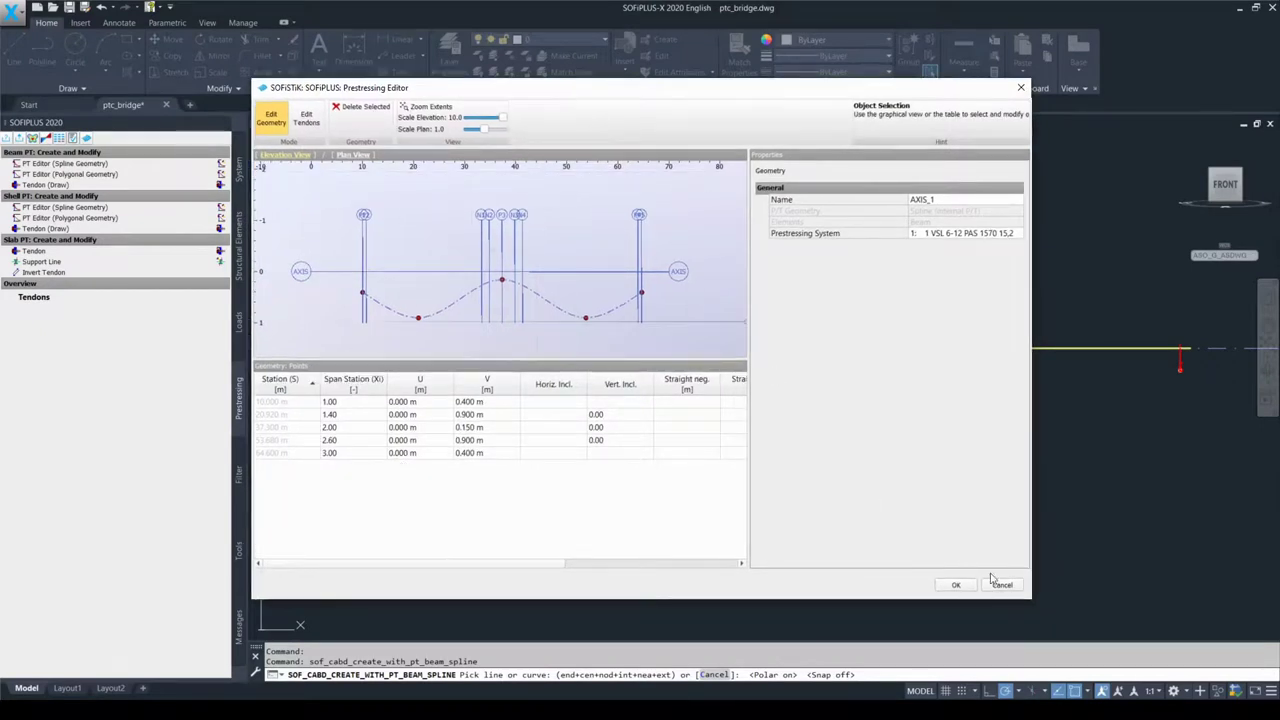
{"action": "left_click_drag", "start_coordinate": [1027, 608], "coordinate": [1224, 588]}
{"action": "left_click_drag", "start_coordinate": [704, 92], "coordinate": [524, 91]}
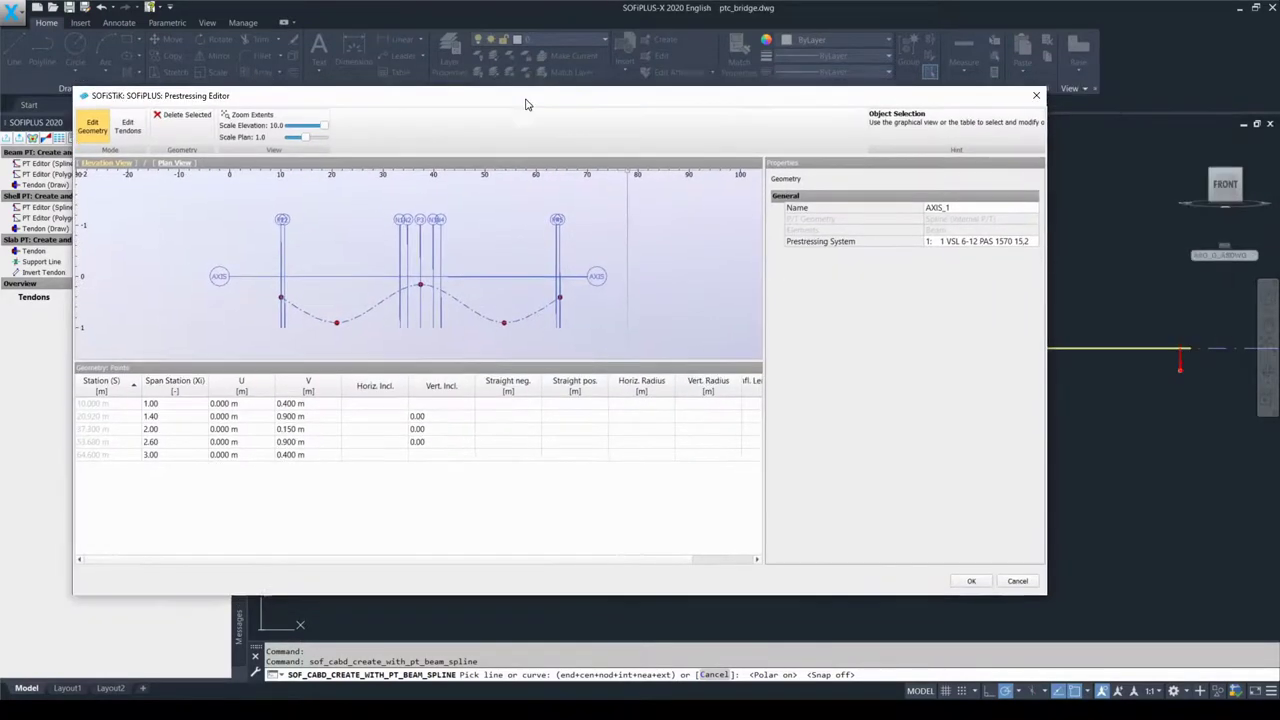
{"action": "left_click_drag", "start_coordinate": [1047, 589], "coordinate": [1152, 583]}
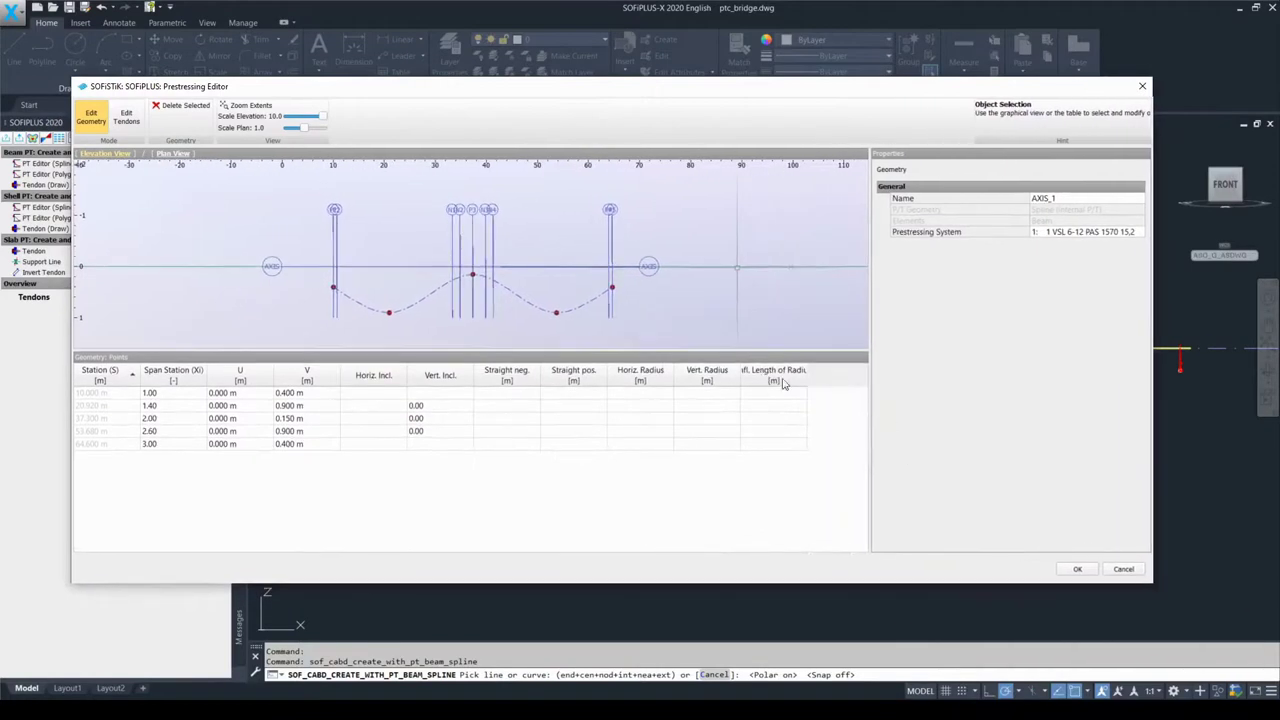
Examine the span station values of the geometry points against their positions at the supports and within the spans
{"action": "left_click", "coordinate": [165, 430]}
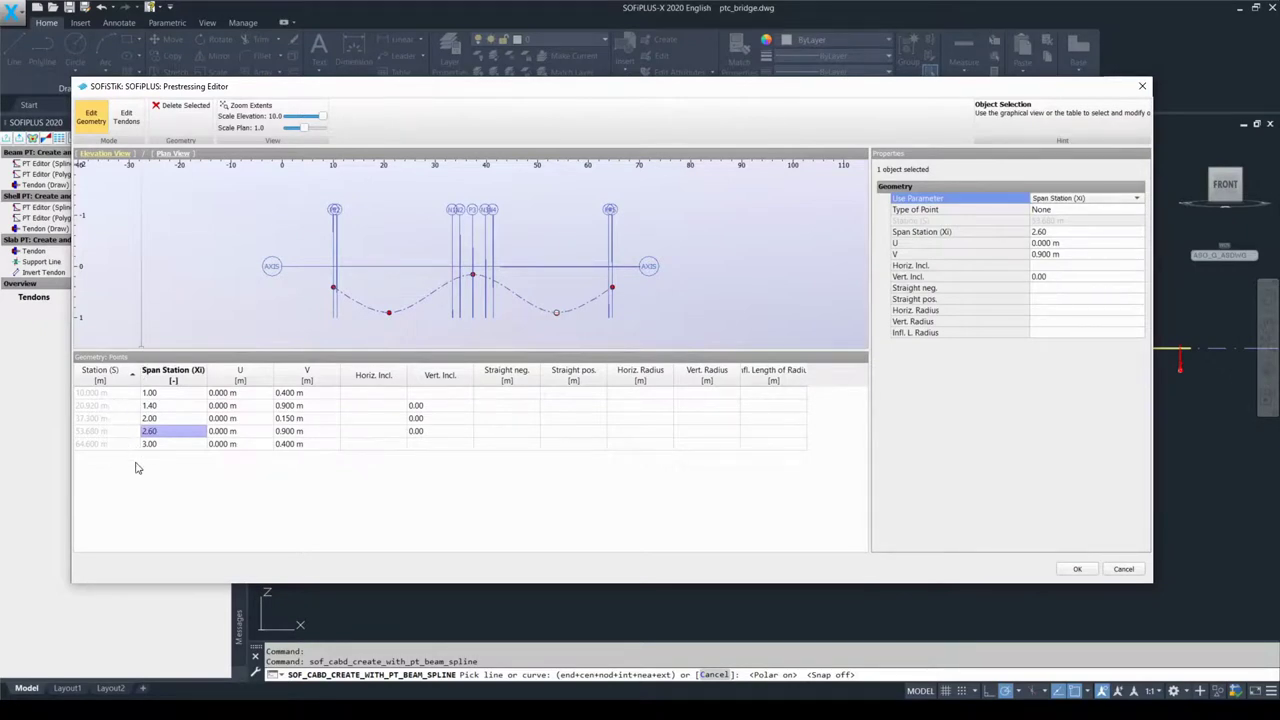
{"action": "left_click", "coordinate": [165, 396]}
{"action": "left_click", "coordinate": [164, 406]}
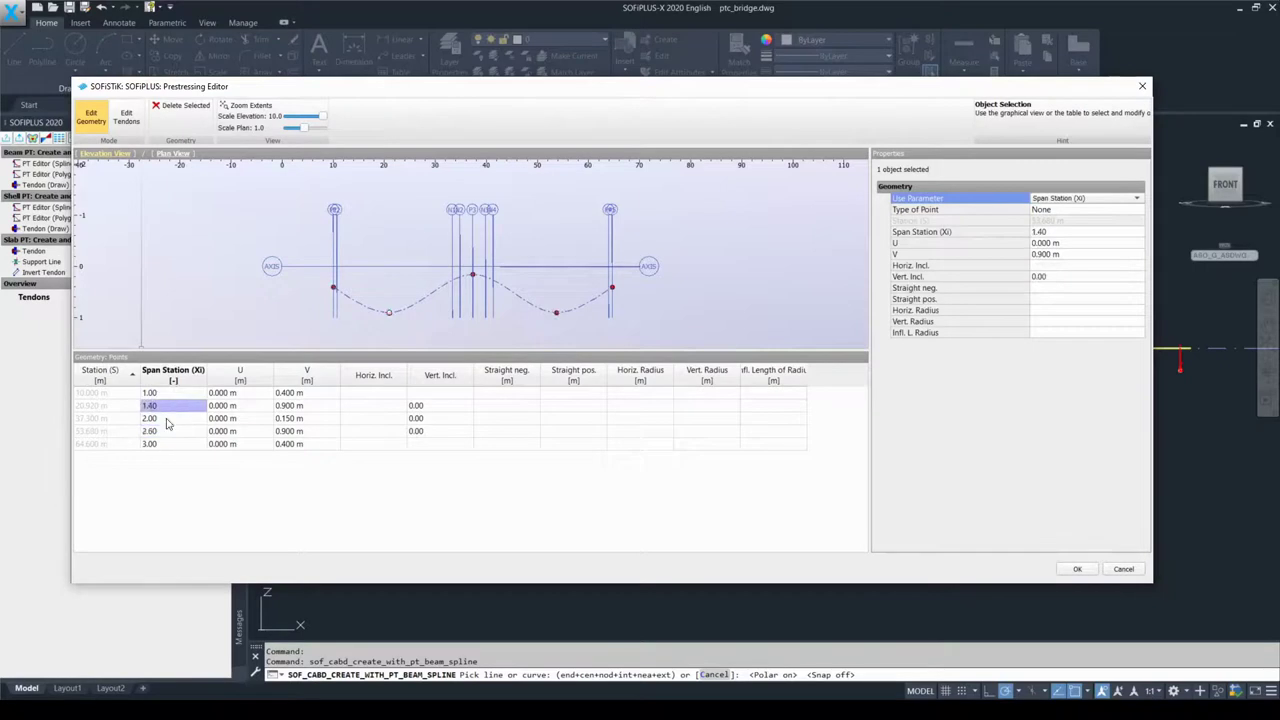
{"action": "left_click", "coordinate": [167, 420]}
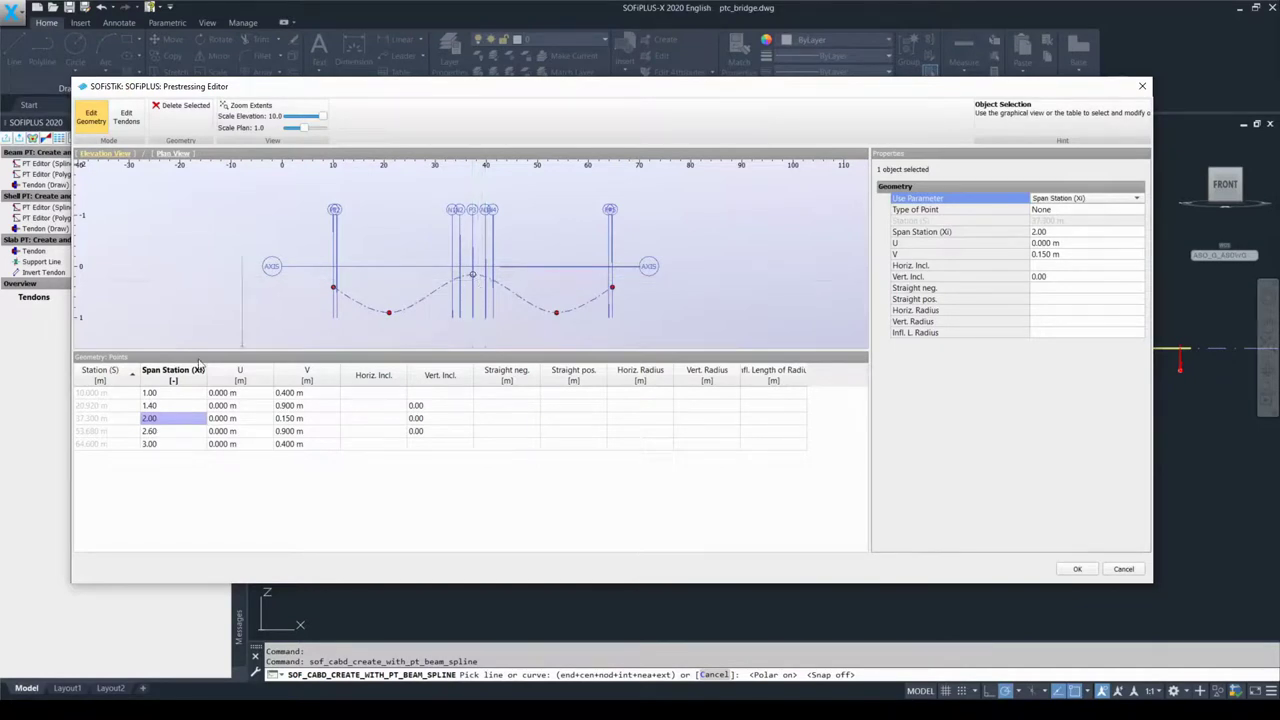
{"action": "left_click", "coordinate": [179, 449], "text": "ctrl"}
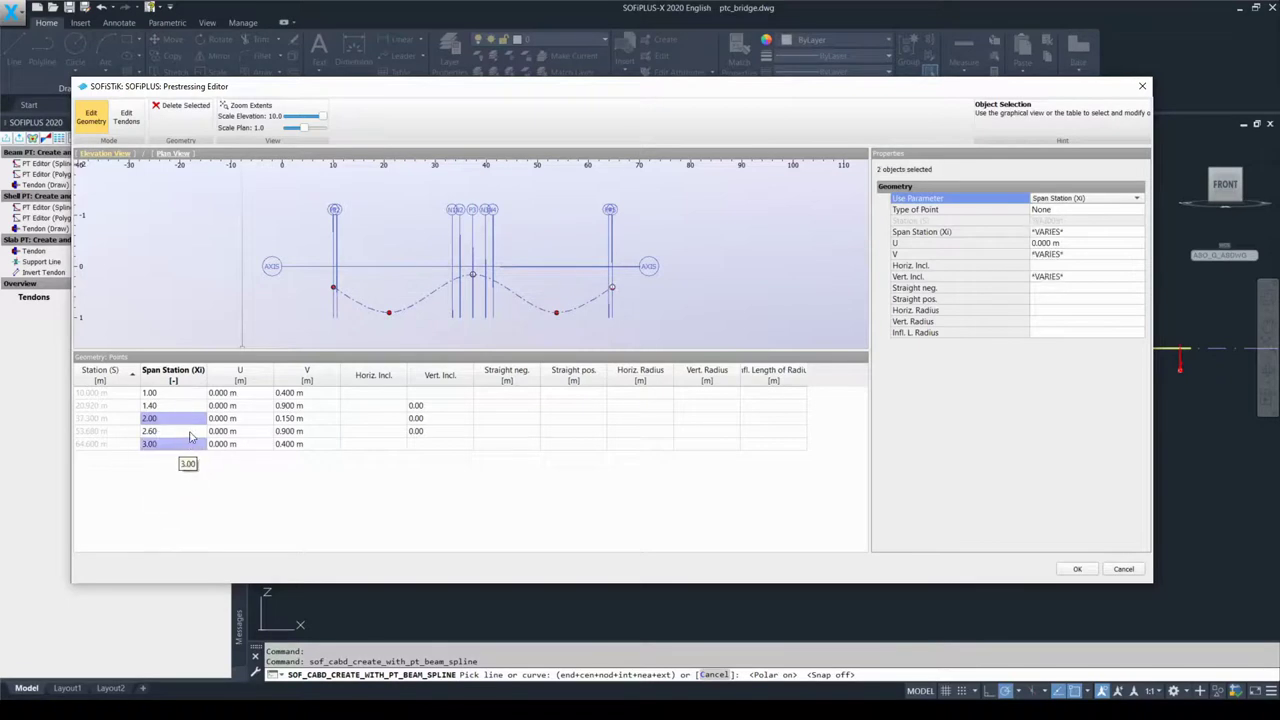
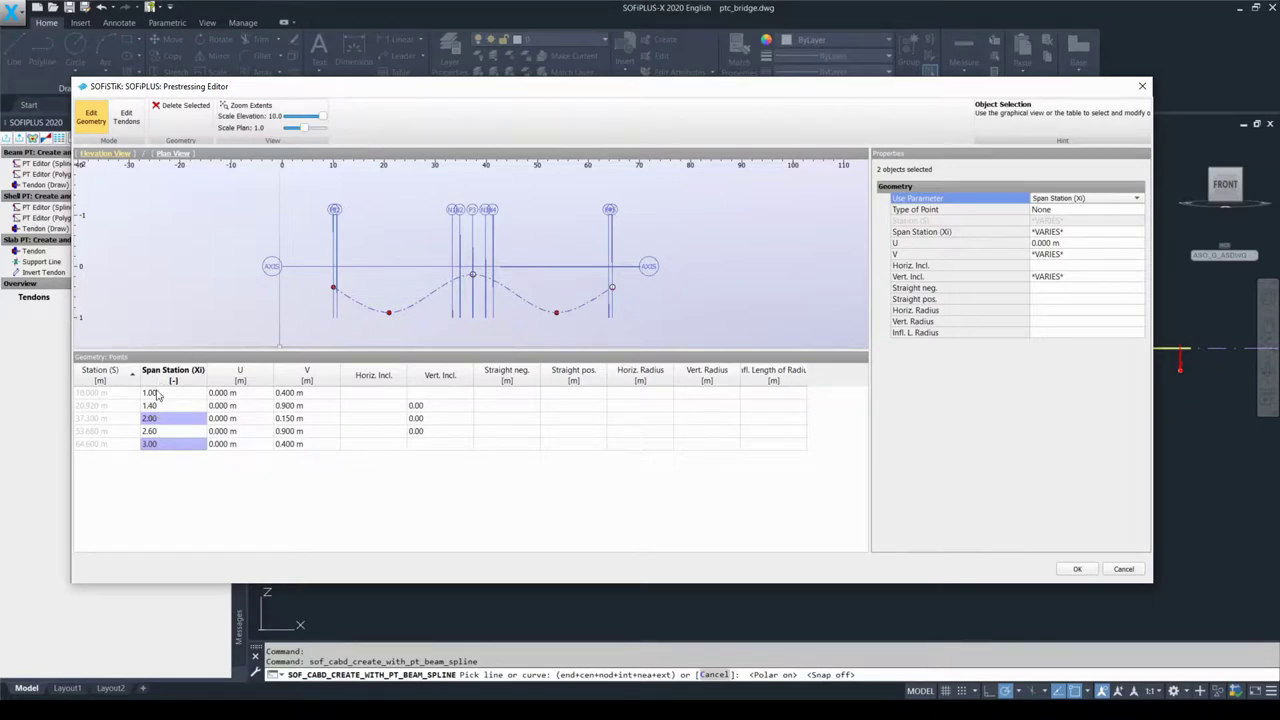
{"action": "left_click", "coordinate": [155, 393]}
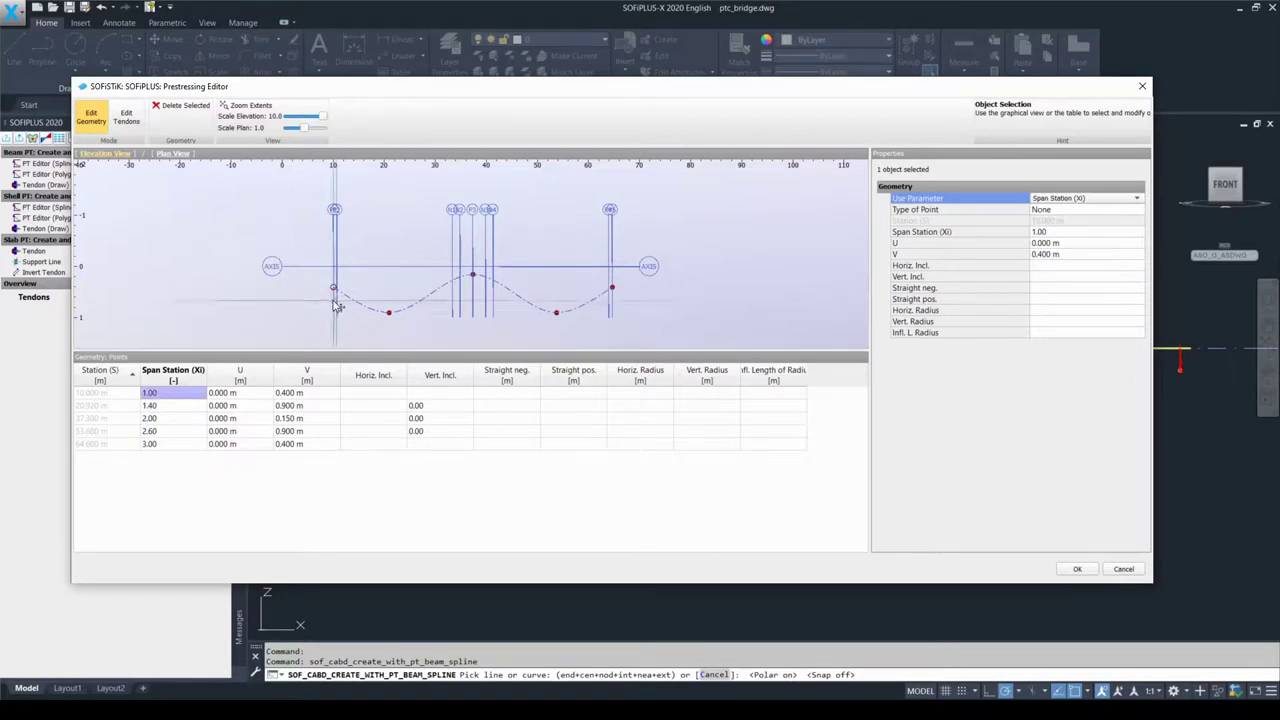
{"action": "left_click", "coordinate": [182, 421]}
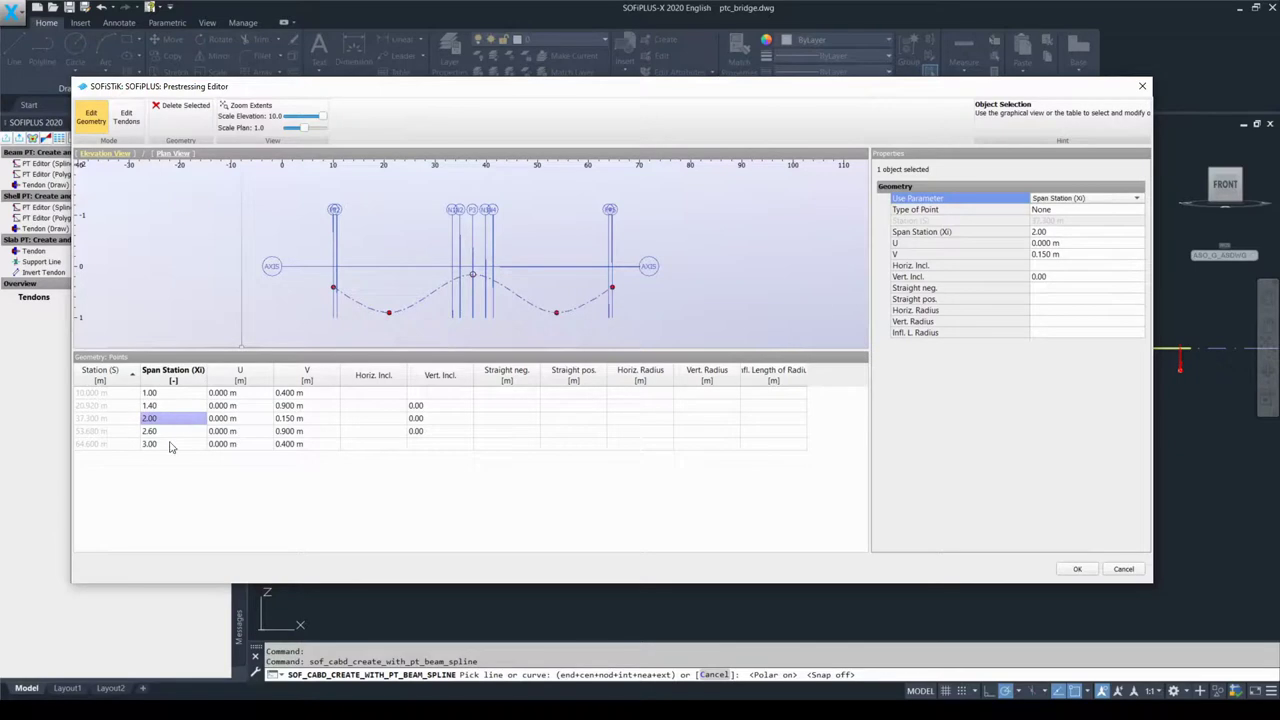
{"action": "left_click", "coordinate": [171, 445]}
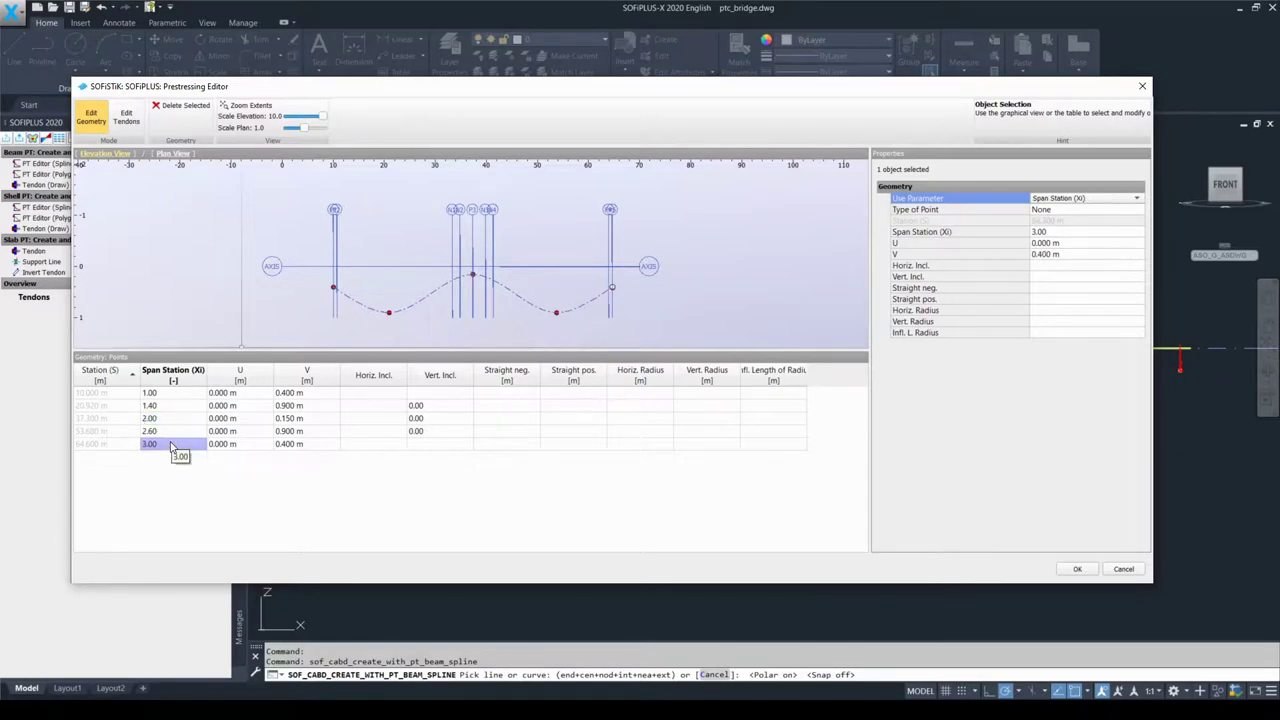
{"action": "left_click", "coordinate": [165, 410]}
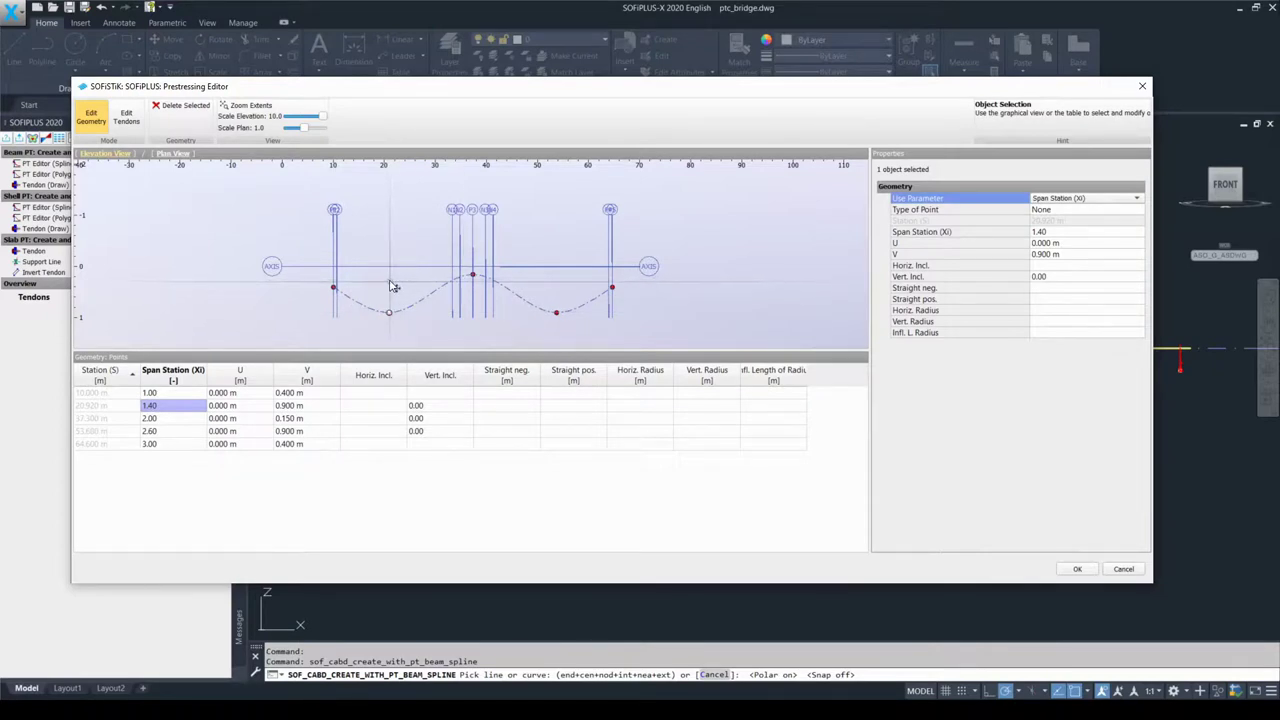
{"action": "left_click", "coordinate": [196, 420]}
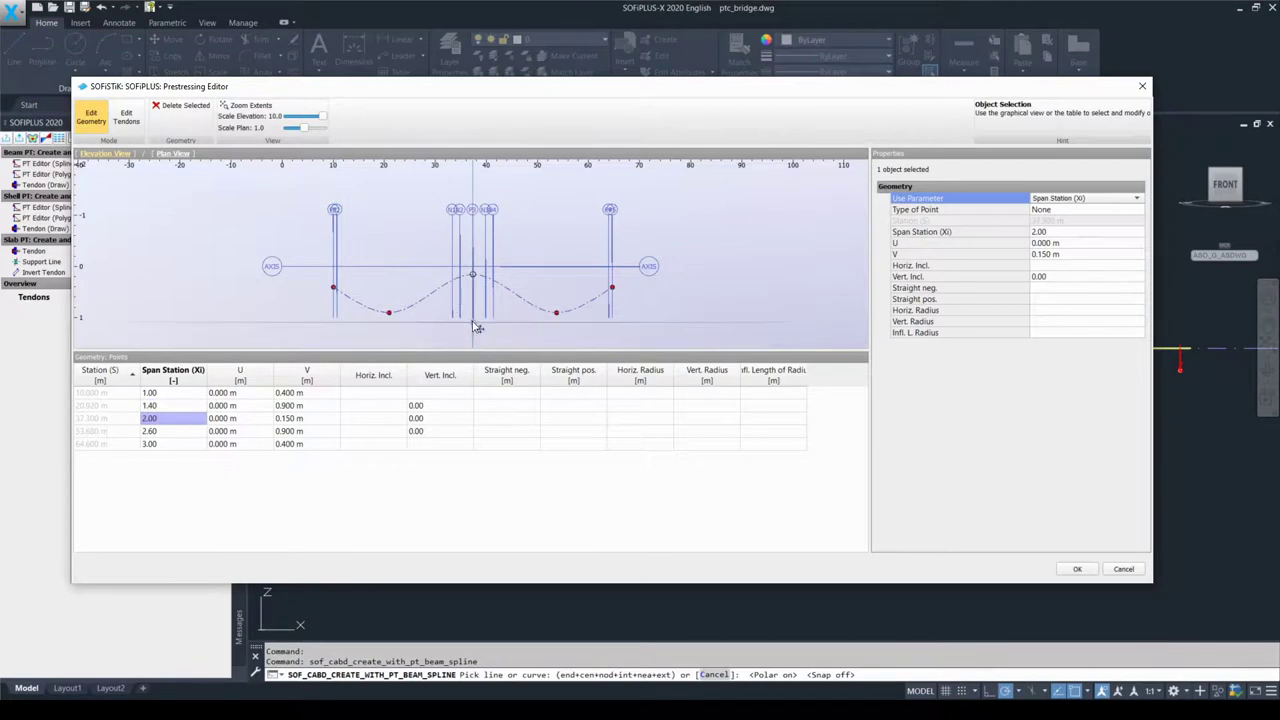
Set the span station of the first span's low point to 1.6
{"action": "left_click", "coordinate": [196, 431]}
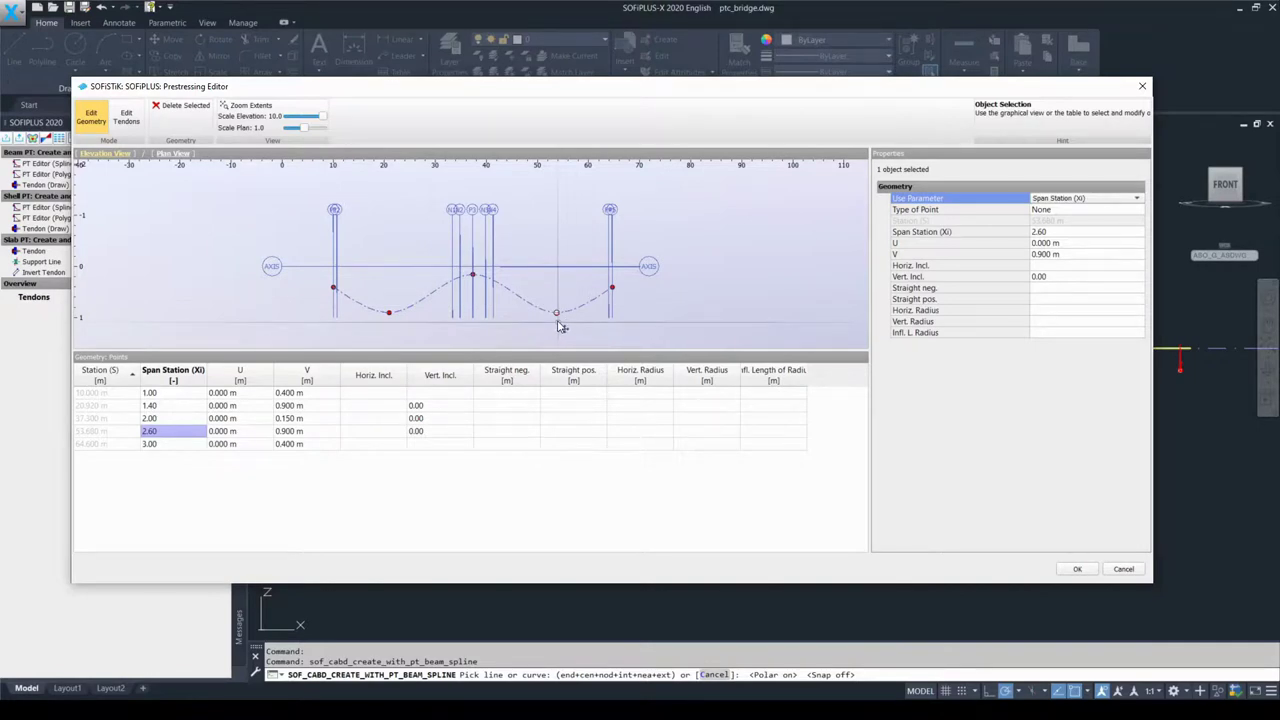
{"action": "left_click", "coordinate": [174, 444]}
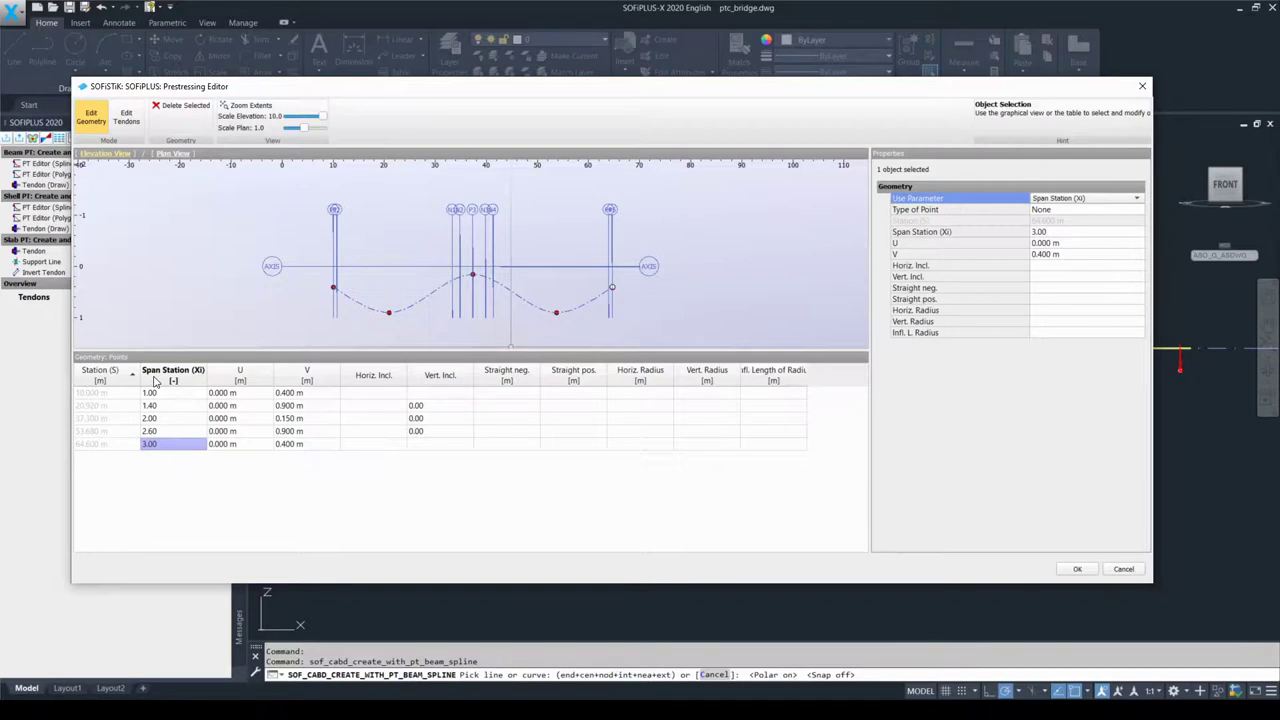
{"action": "left_click", "coordinate": [163, 408]}
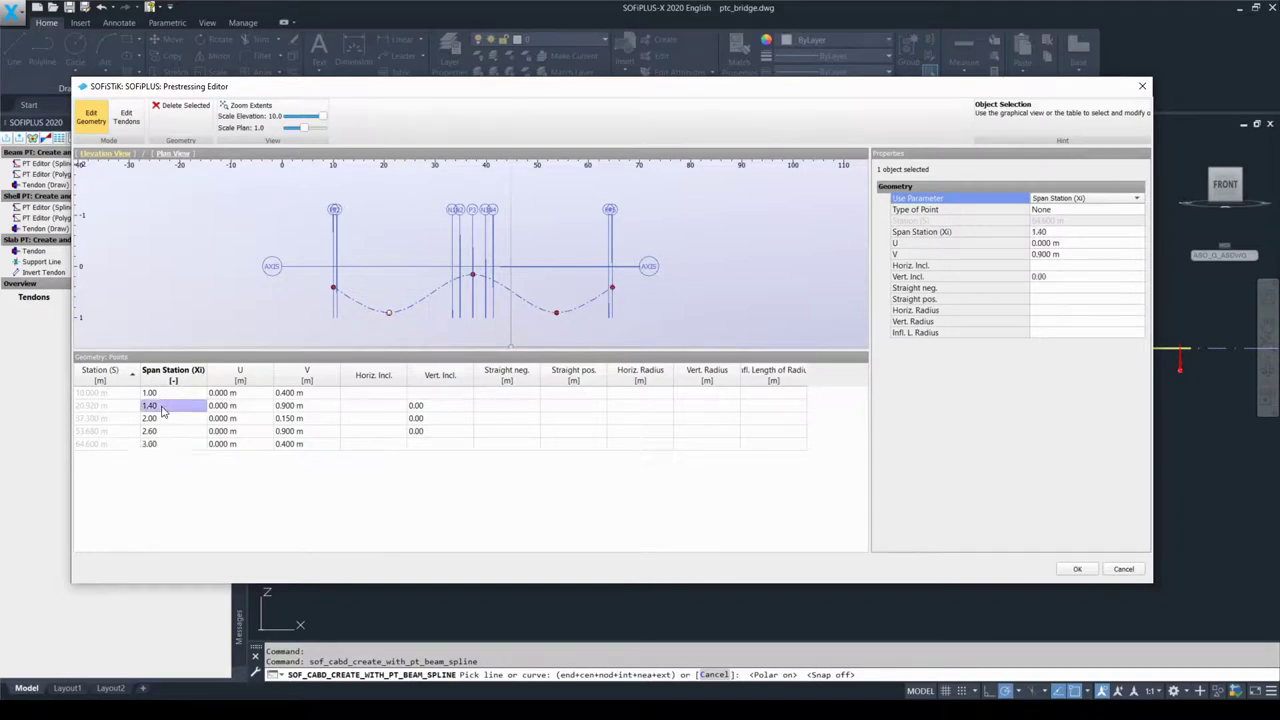
{"action": "left_click", "coordinate": [163, 409]}
{"action": "type", "text": "1.6"}
{"action": "left_click", "coordinate": [167, 420]}
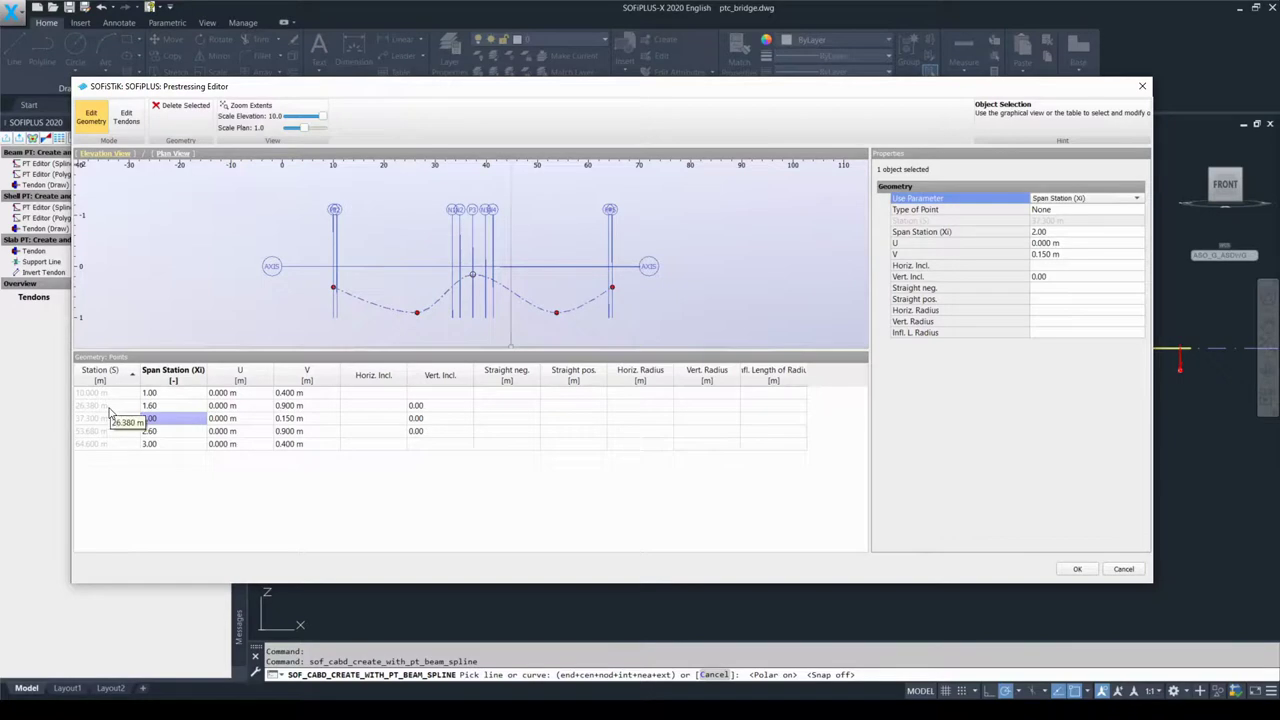
Set the first span's low point back to span station 1.4
{"action": "left_click", "coordinate": [153, 406]}
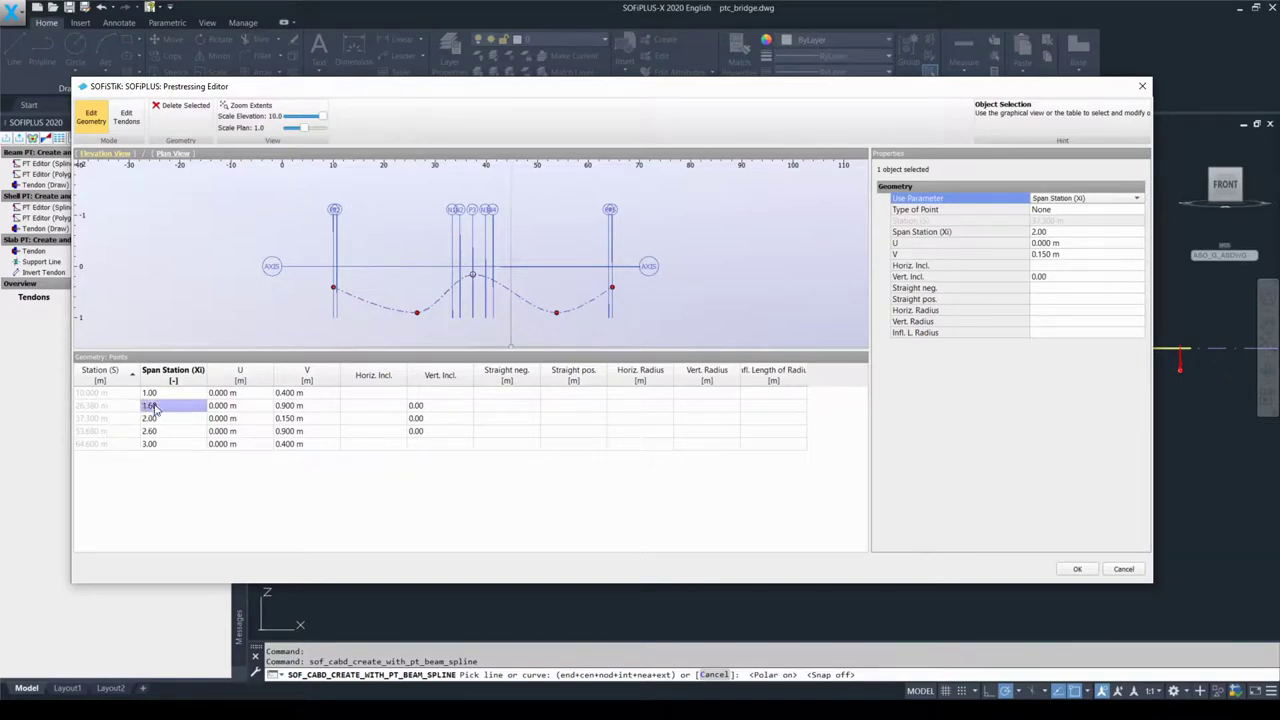
{"action": "type", "text": "1.4"}
{"action": "left_click", "coordinate": [160, 419]}
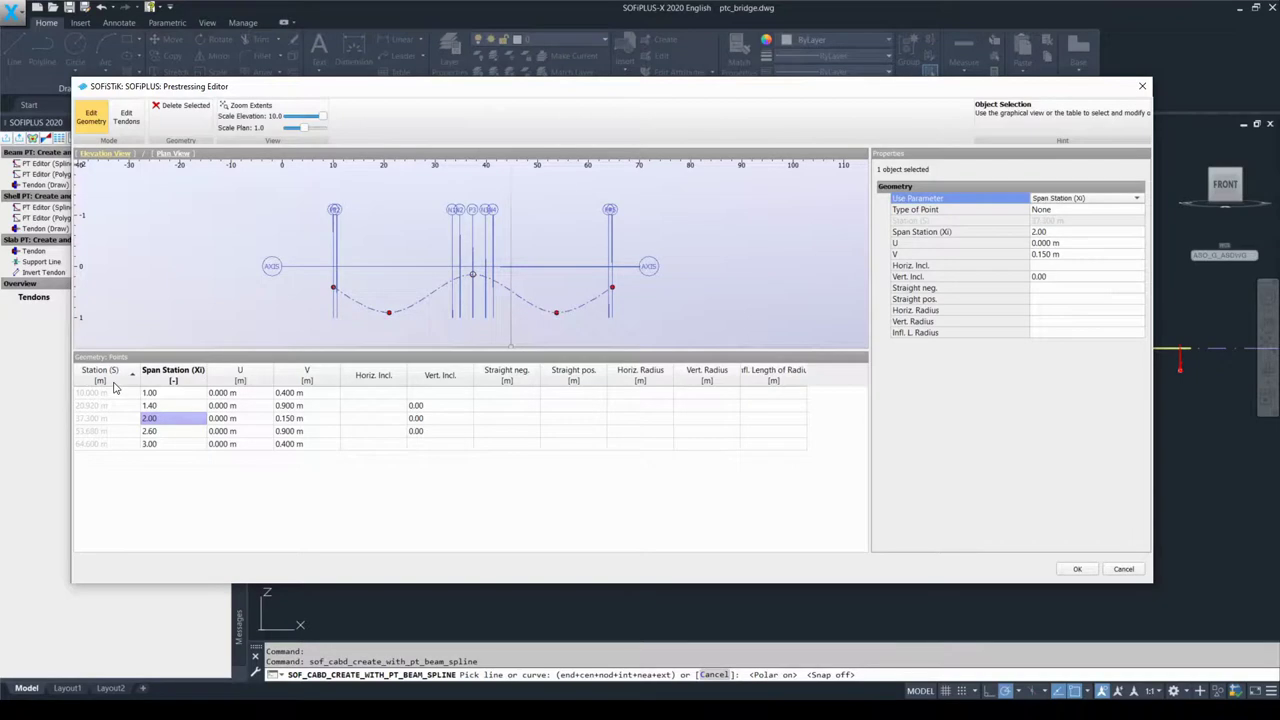
Change the positioning parameter of all five geometry points to Station (S)
{"action": "left_click", "coordinate": [157, 394]}
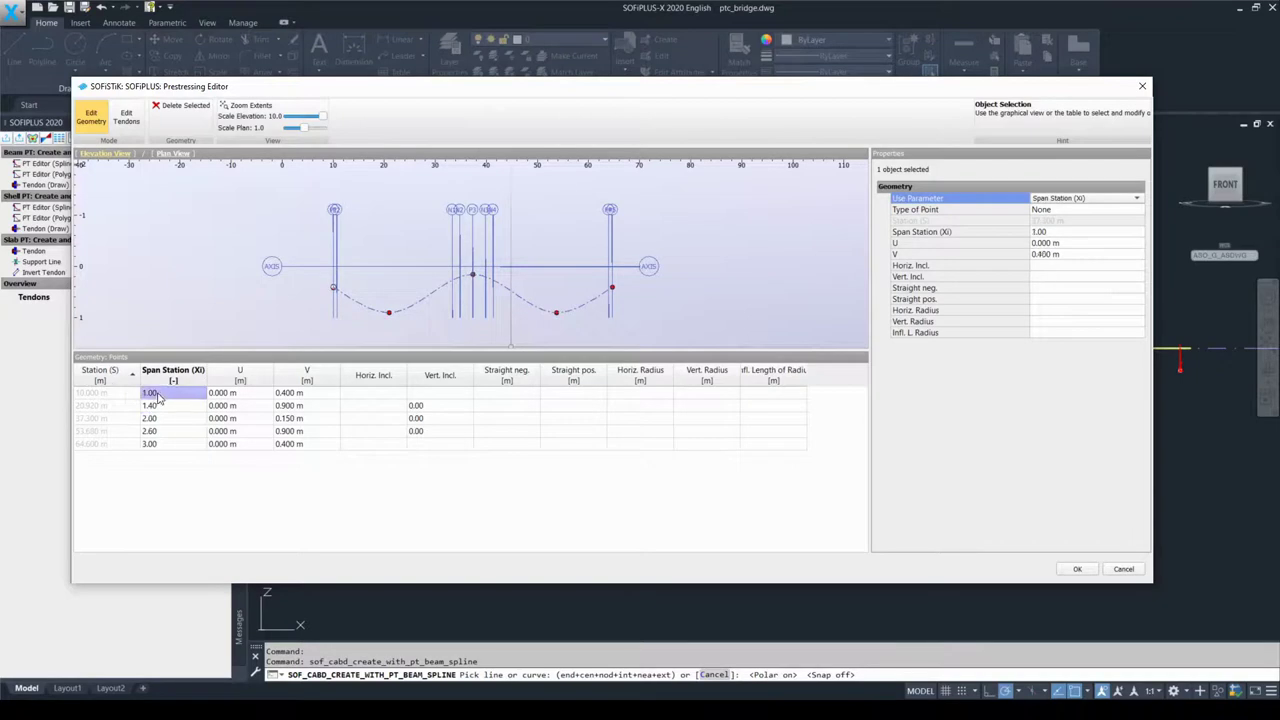
{"action": "left_click", "coordinate": [174, 446], "text": "shift"}
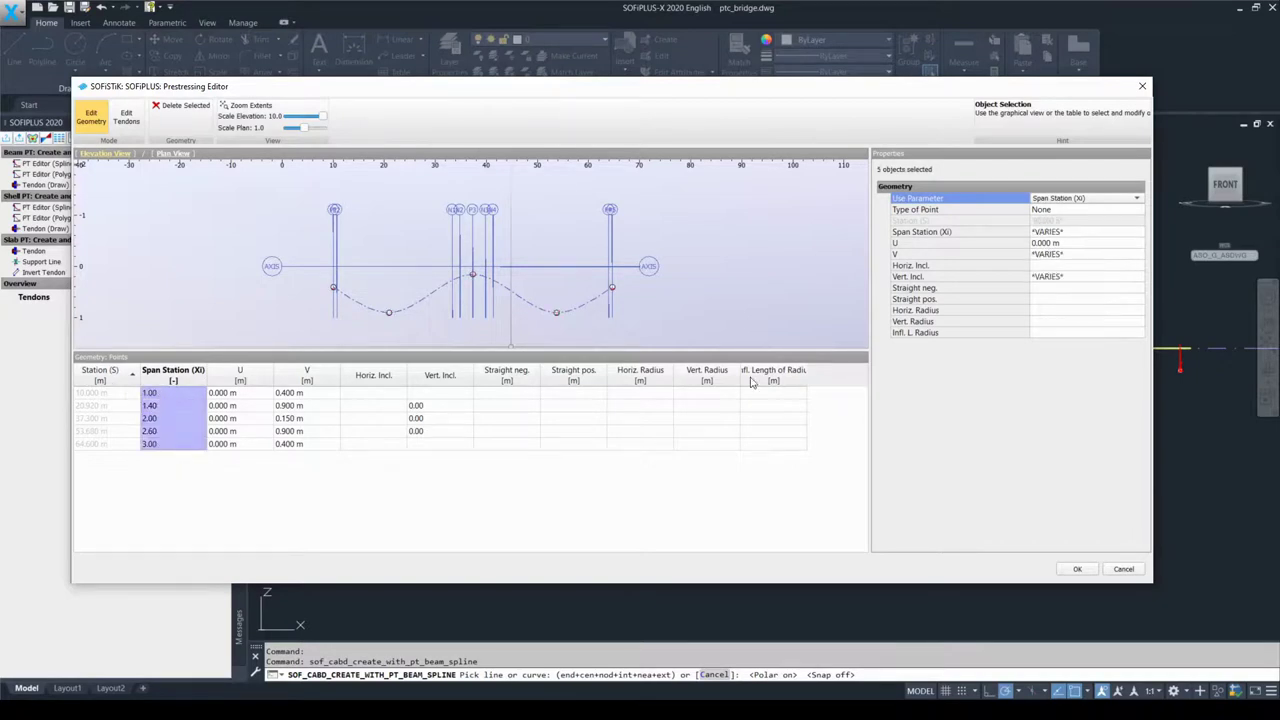
{"action": "left_click", "coordinate": [1070, 201]}
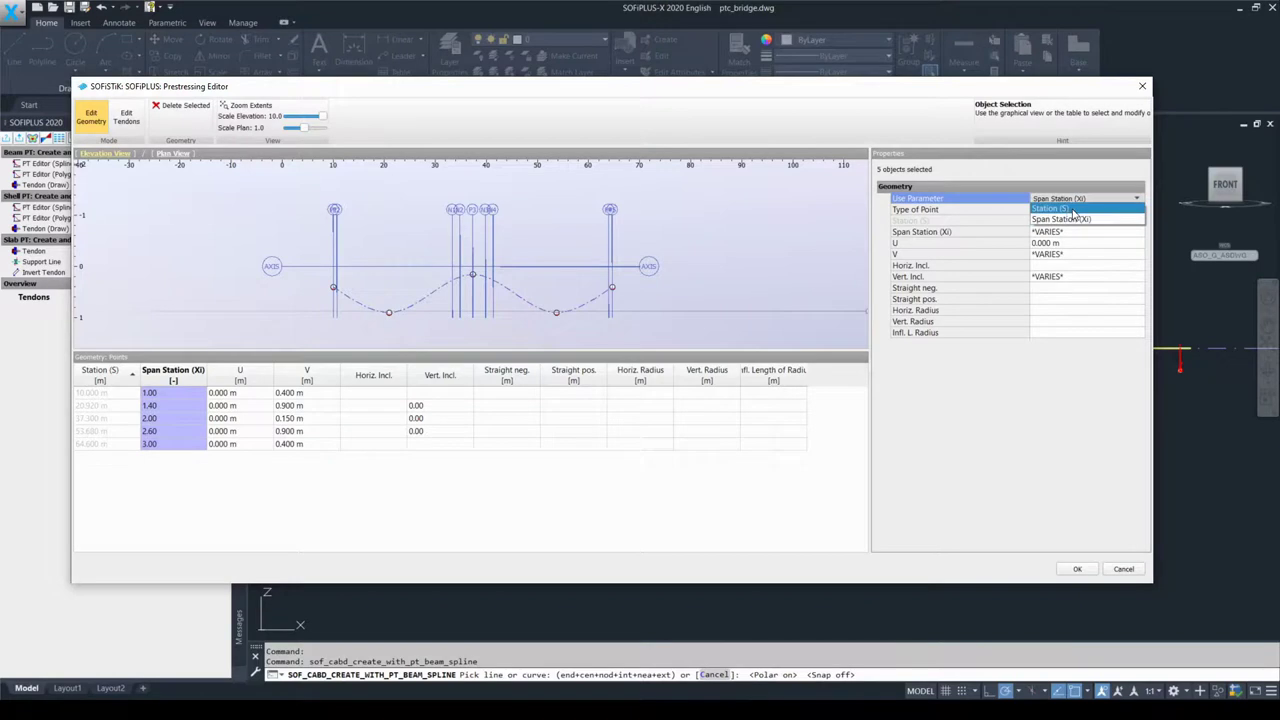
{"action": "left_click", "coordinate": [1050, 208]}
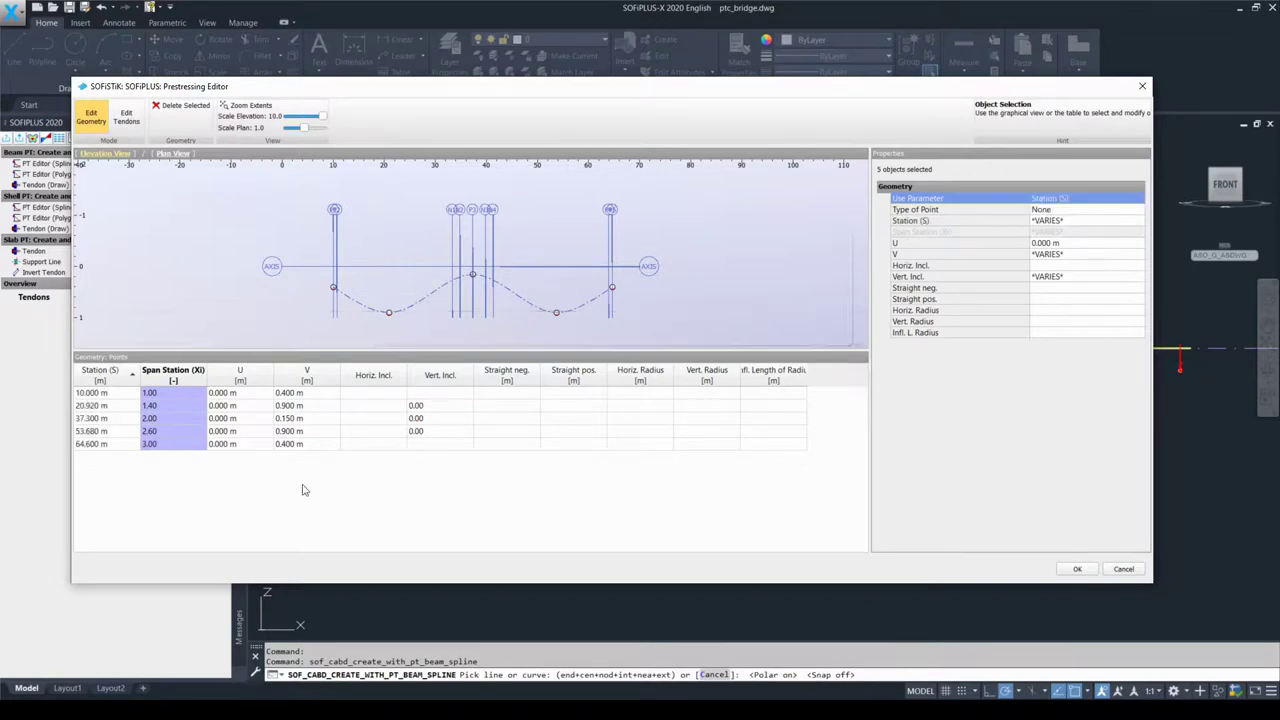
Set the station of the first span's low point to 21 m, and then to 25 m
{"action": "left_click", "coordinate": [116, 418]}
{"action": "left_click", "coordinate": [116, 407]}
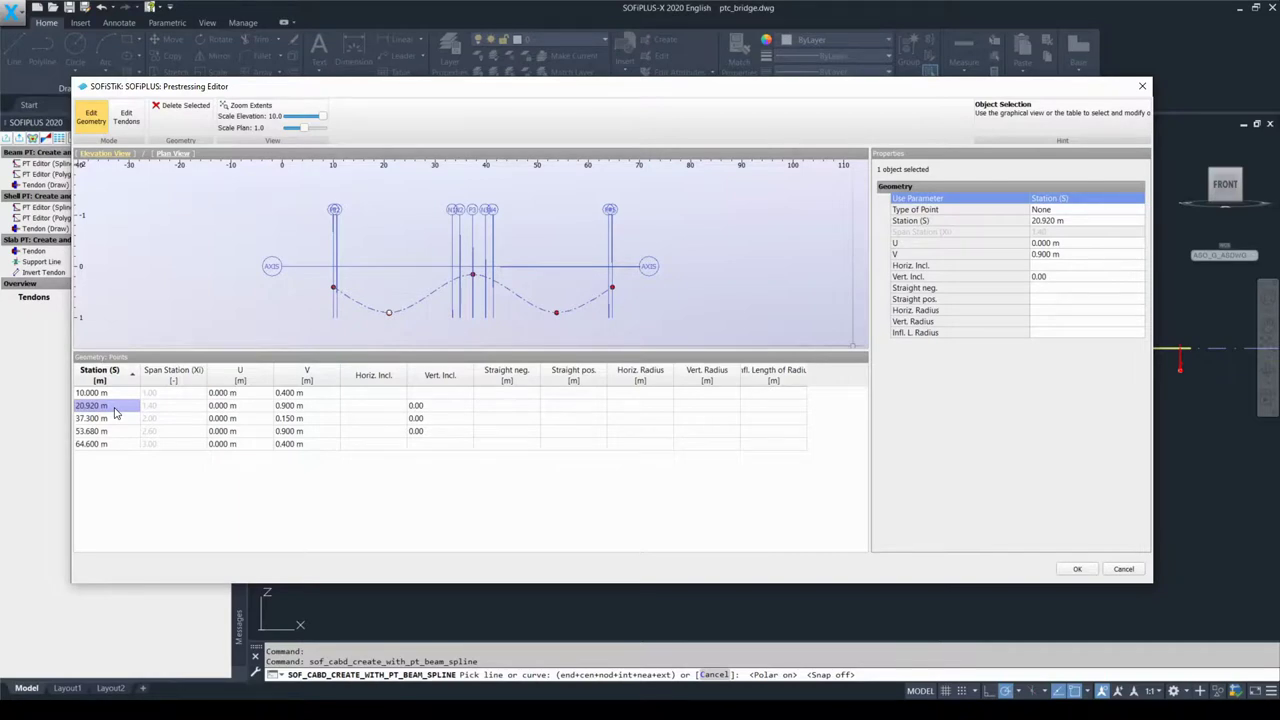
{"action": "type", "text": "21"}
{"action": "key", "text": "Return"}
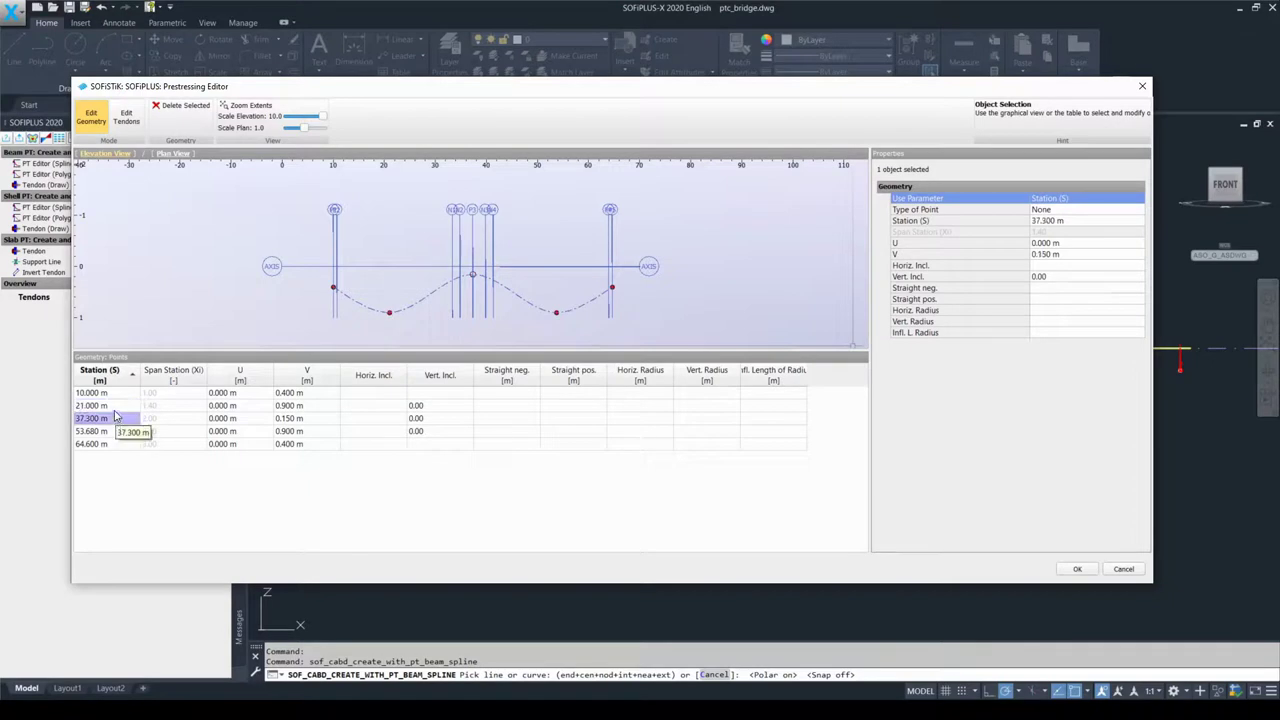
{"action": "left_click", "coordinate": [115, 406]}
{"action": "type", "text": "25"}
{"action": "left_click", "coordinate": [116, 419]}
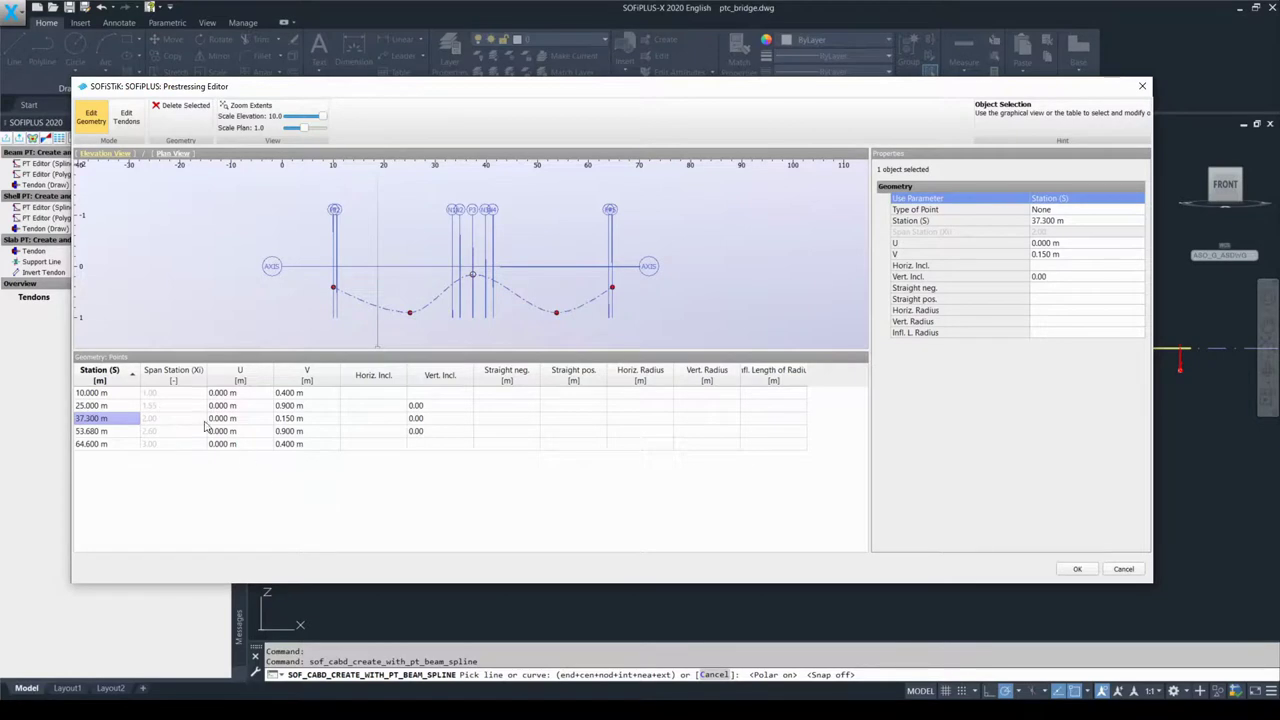
Return all five geometry points to the Span Station (Xi) parameter
{"action": "left_click", "coordinate": [118, 394]}
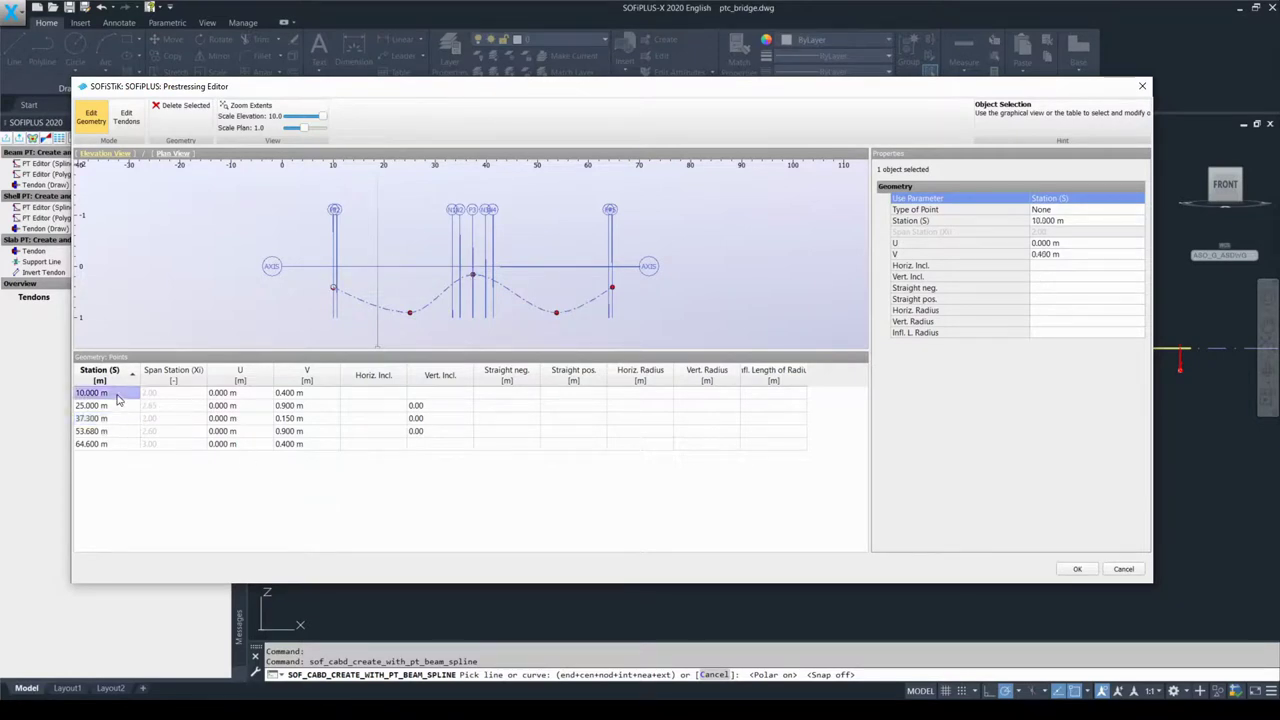
{"action": "left_click", "coordinate": [120, 445], "text": "shift"}
{"action": "left_click", "coordinate": [1100, 204]}
{"action": "left_click", "coordinate": [1100, 201]}
{"action": "left_click", "coordinate": [1091, 224]}
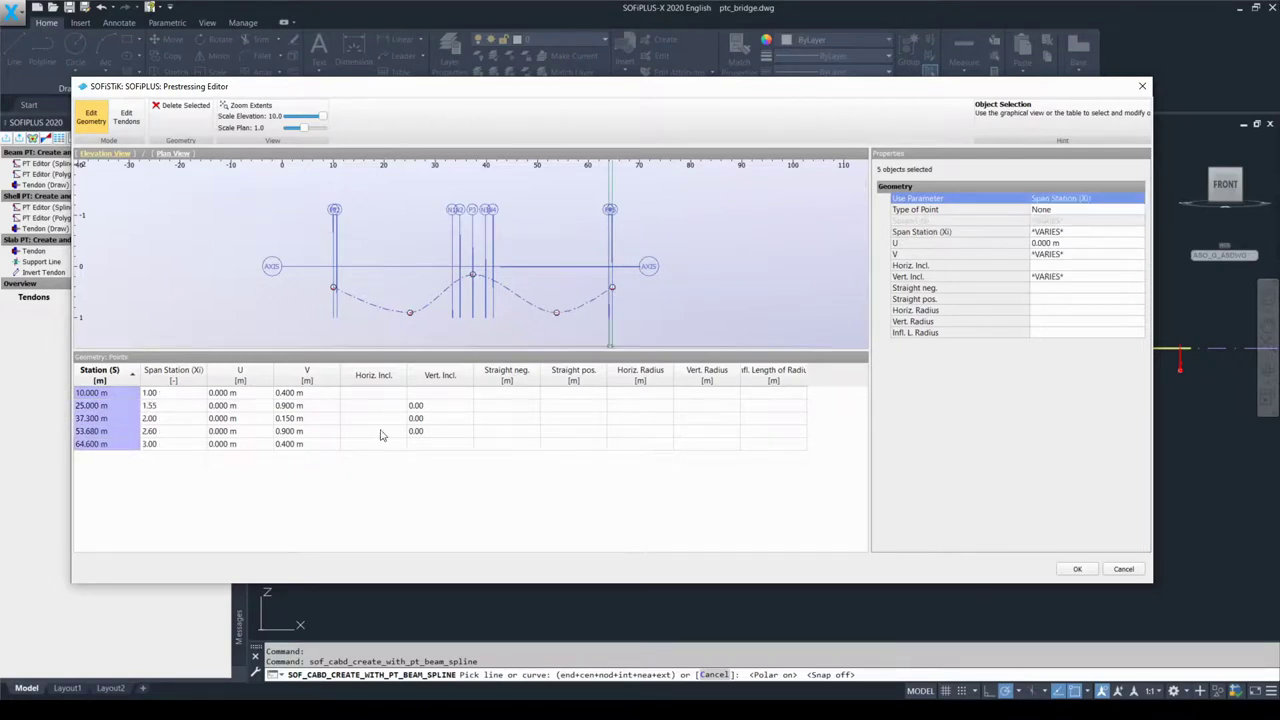
Restore the span station of the first span's low point to 1.40
{"action": "left_click", "coordinate": [186, 409]}
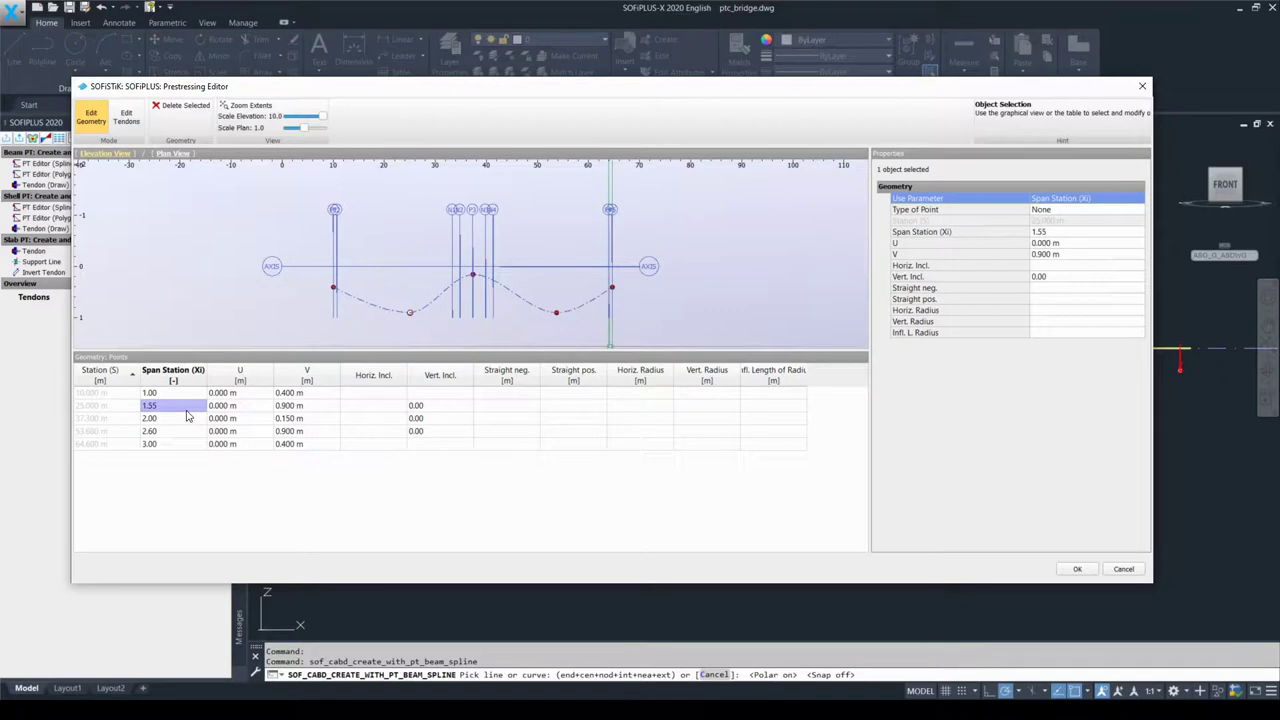
{"action": "type", "text": "1.40"}
{"action": "left_click", "coordinate": [183, 398]}
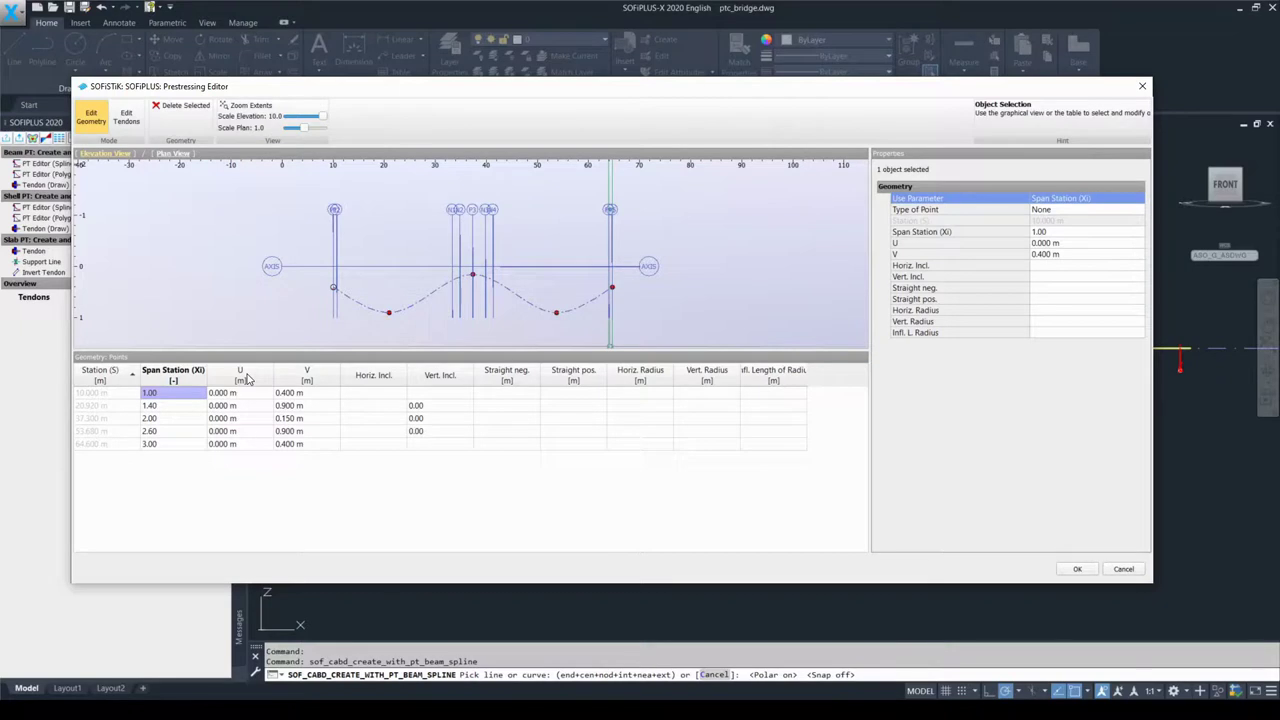
Set the V coordinate of the low points in both spans to 1.15 m together
{"action": "left_click", "coordinate": [197, 409]}
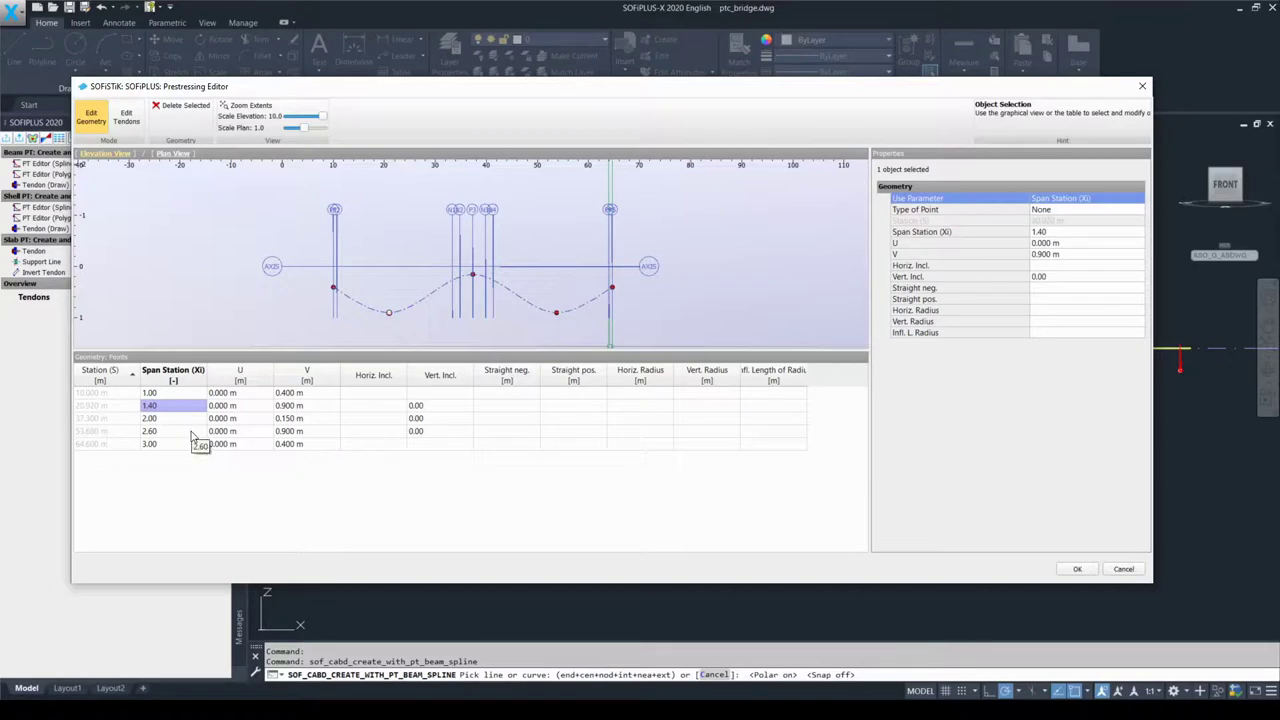
{"action": "left_click", "coordinate": [193, 435], "text": "ctrl"}
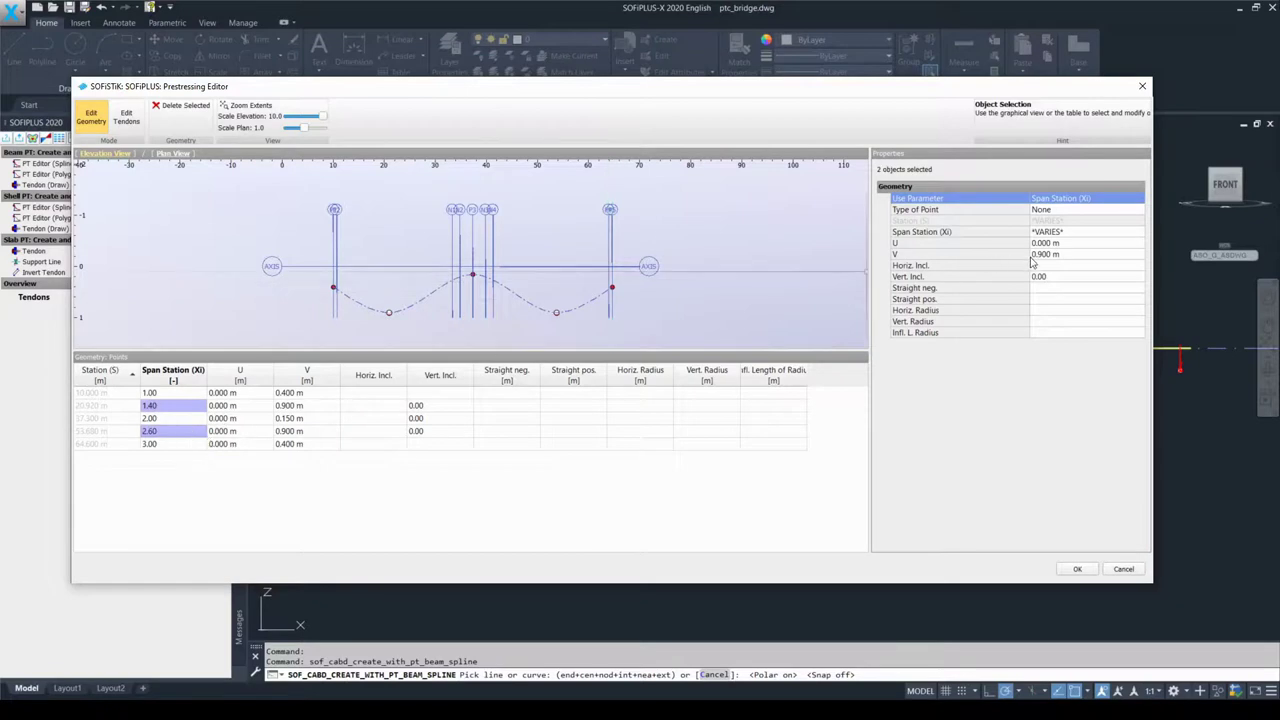
{"action": "left_click", "coordinate": [1068, 258]}
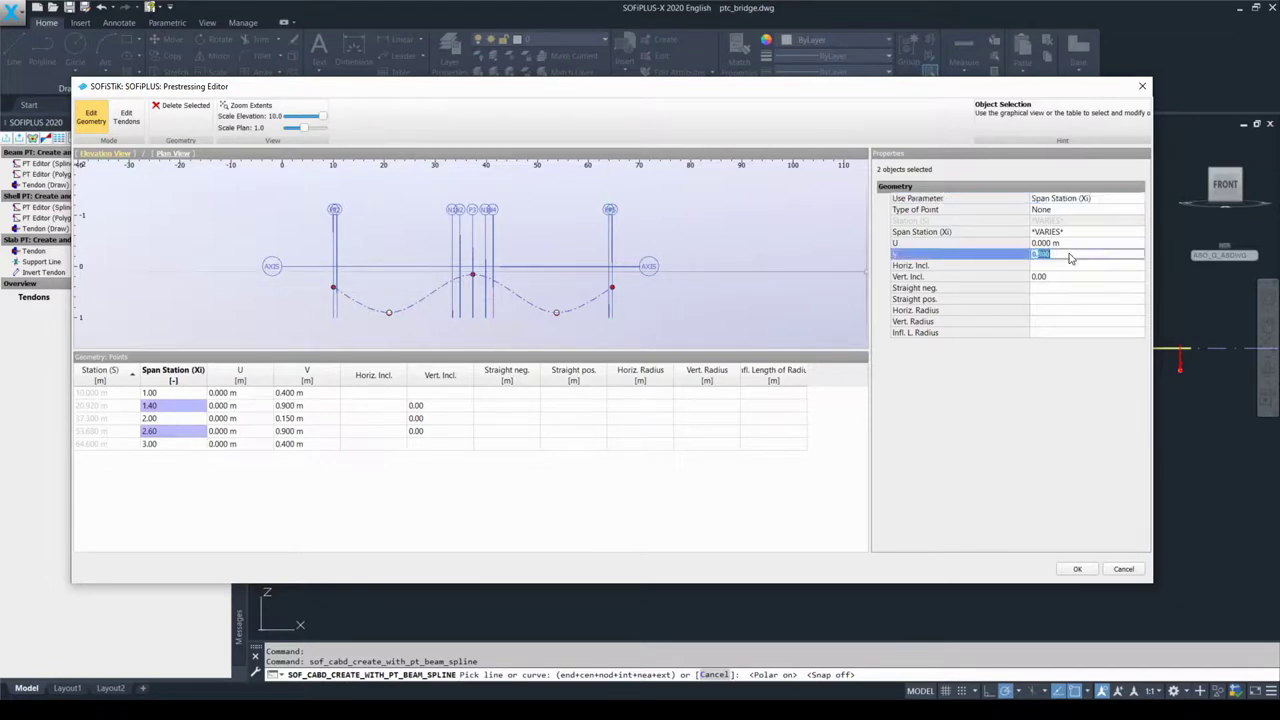
{"action": "type", "text": "1.15"}
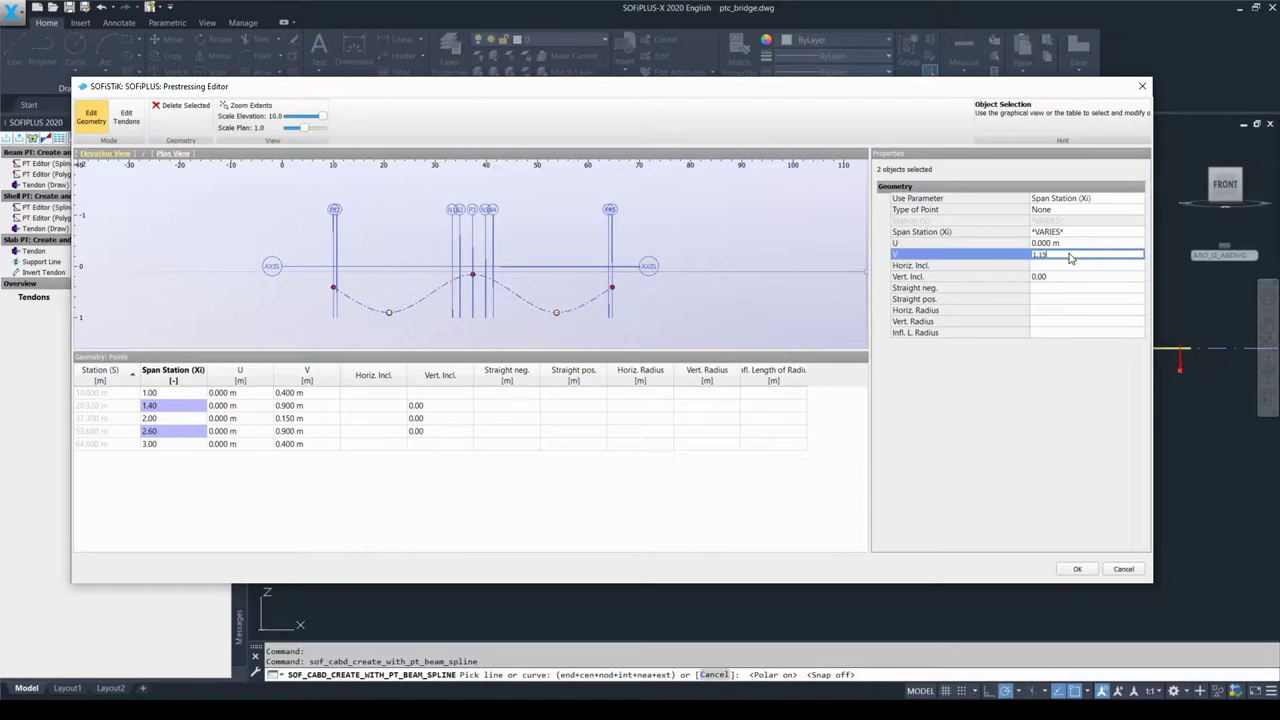
{"action": "left_click", "coordinate": [1055, 378]}
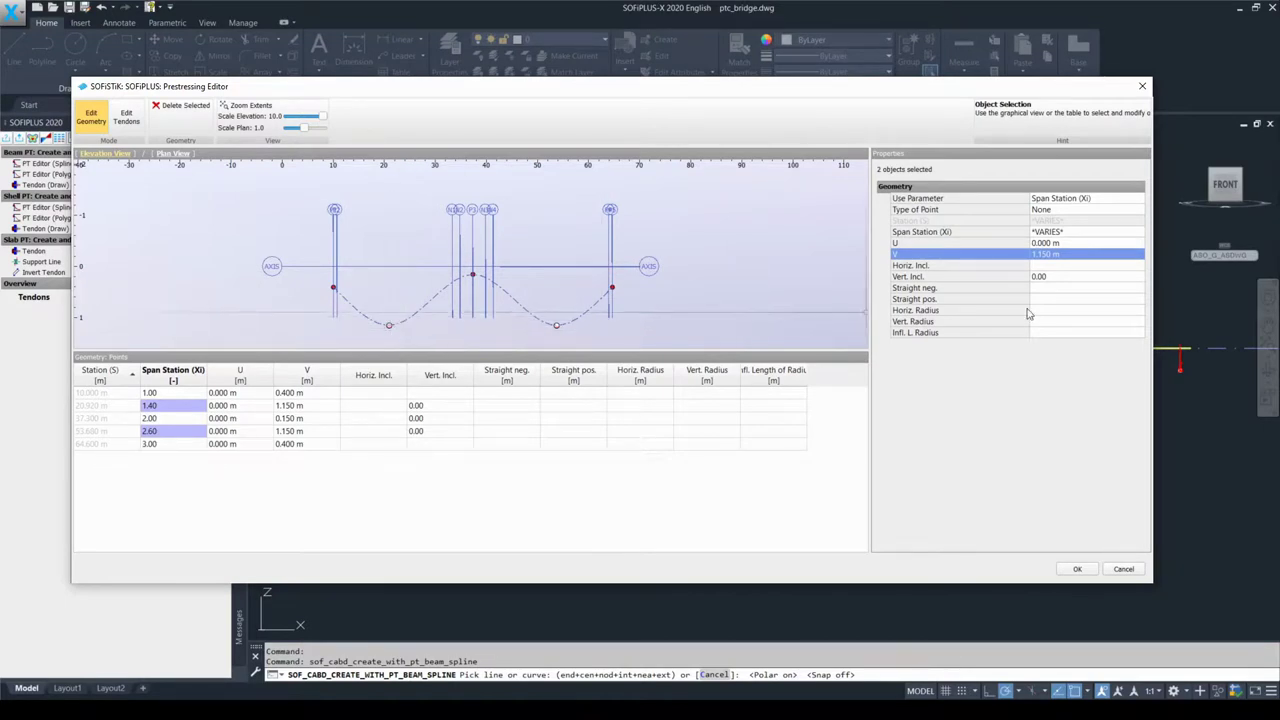
Set the U coordinate of the two selected low points to 1.5 m
{"action": "left_click", "coordinate": [1079, 246]}
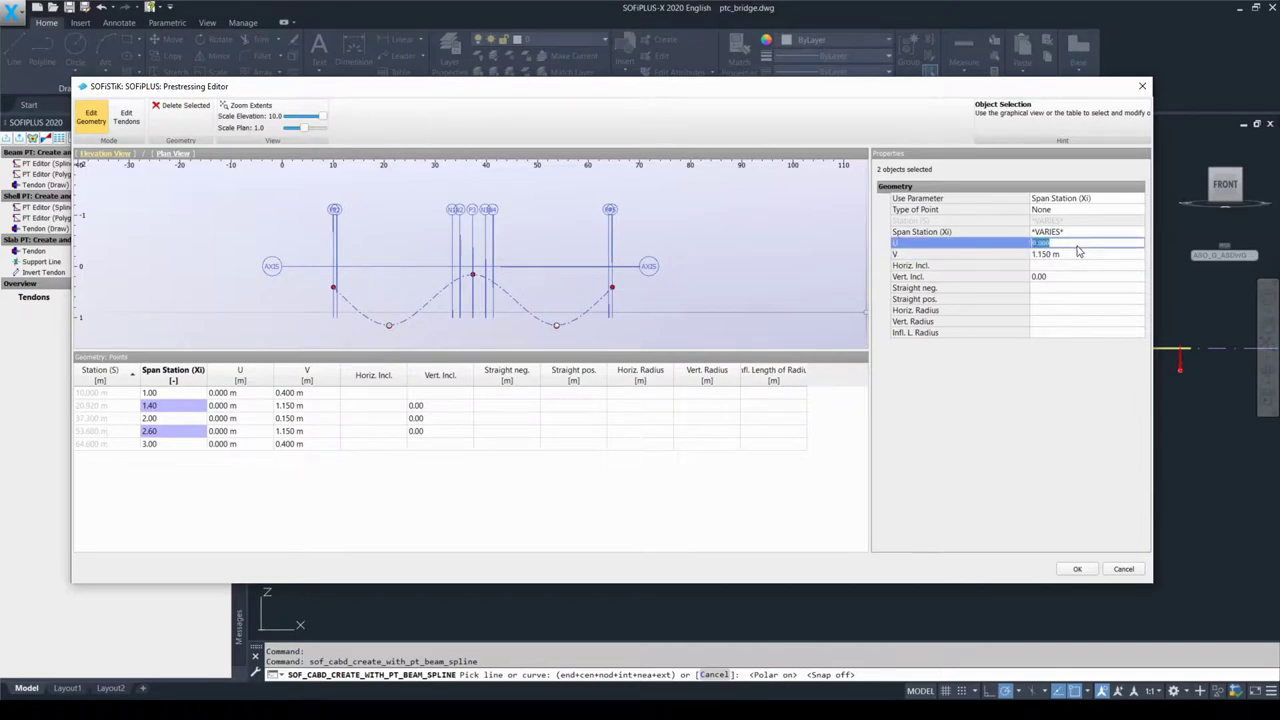
{"action": "type", "text": "1.5"}
{"action": "left_click", "coordinate": [1055, 376]}
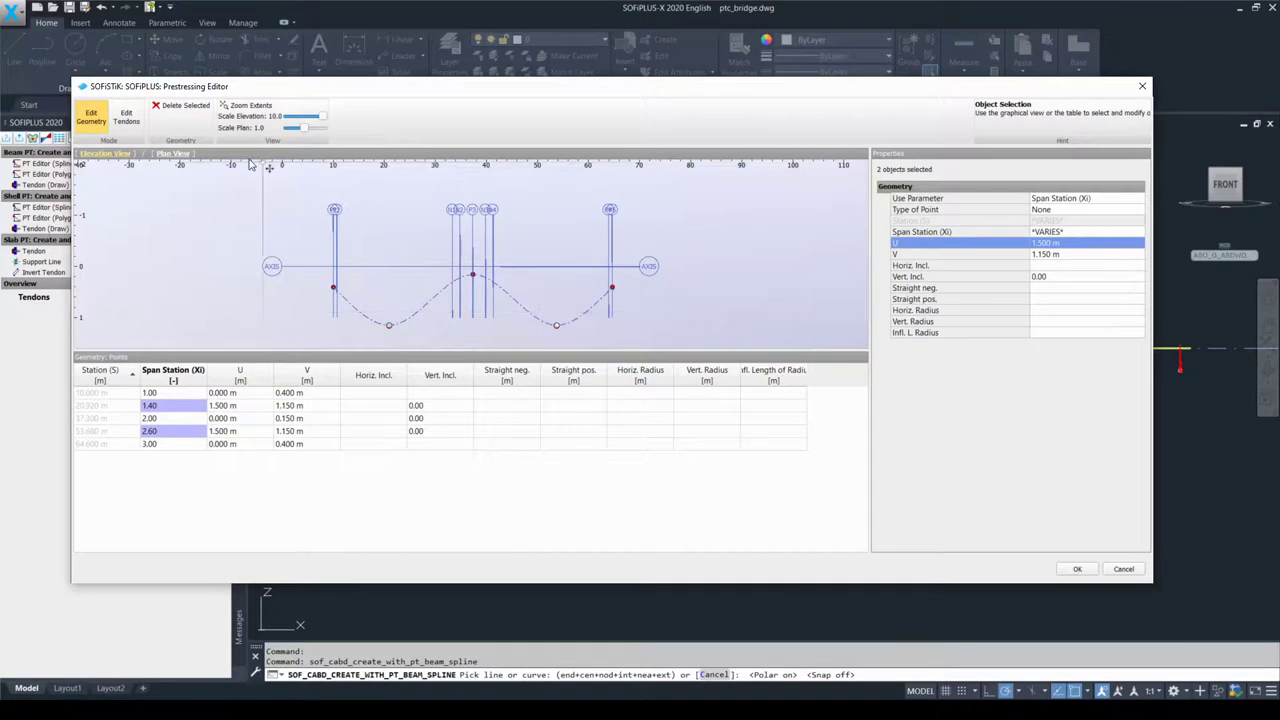
Check the tendon's lateral shape in plan with the plan scale set to 5.0
{"action": "left_click", "coordinate": [169, 155]}
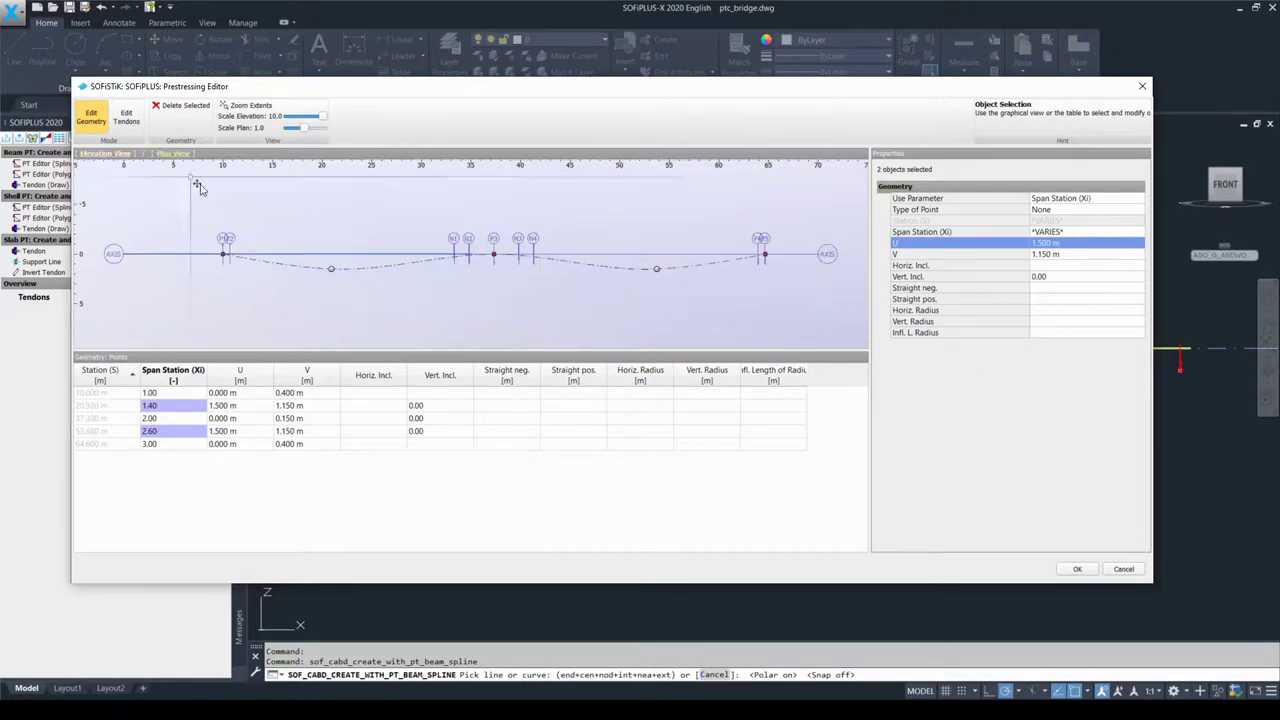
{"action": "left_click_drag", "start_coordinate": [305, 128], "coordinate": [313, 133]}
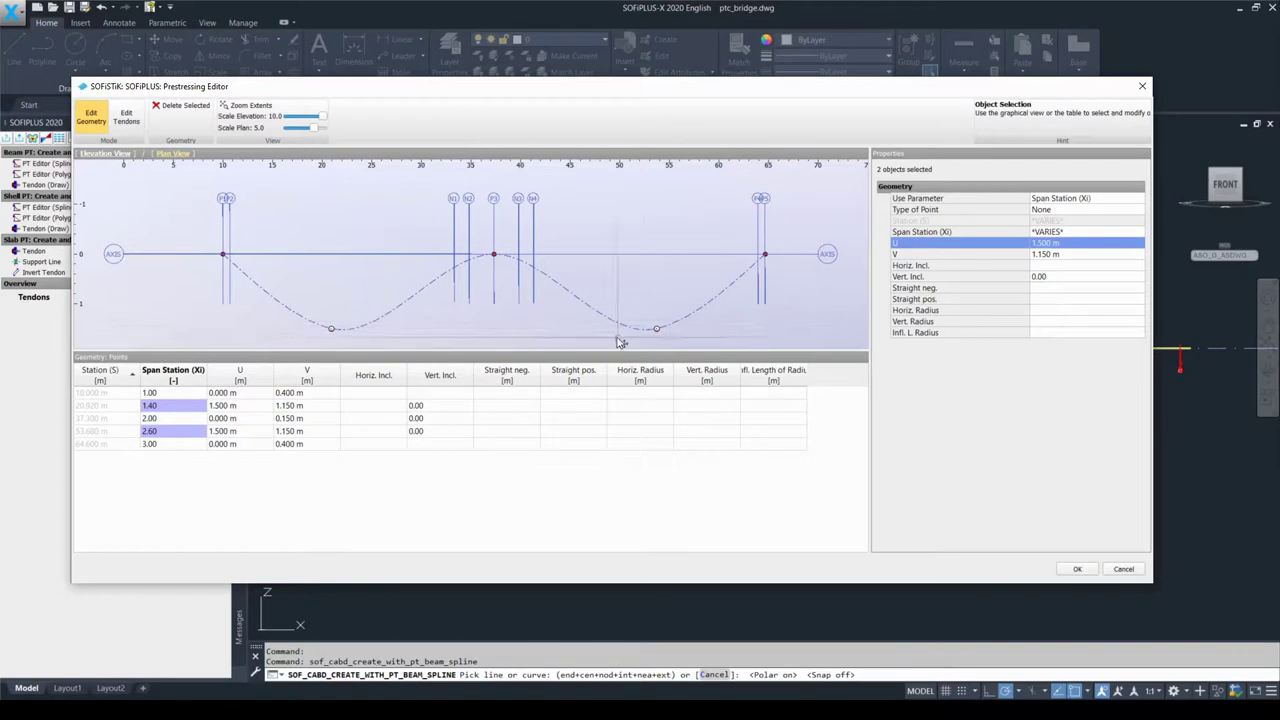
{"action": "left_click_drag", "start_coordinate": [653, 331], "coordinate": [668, 340]}
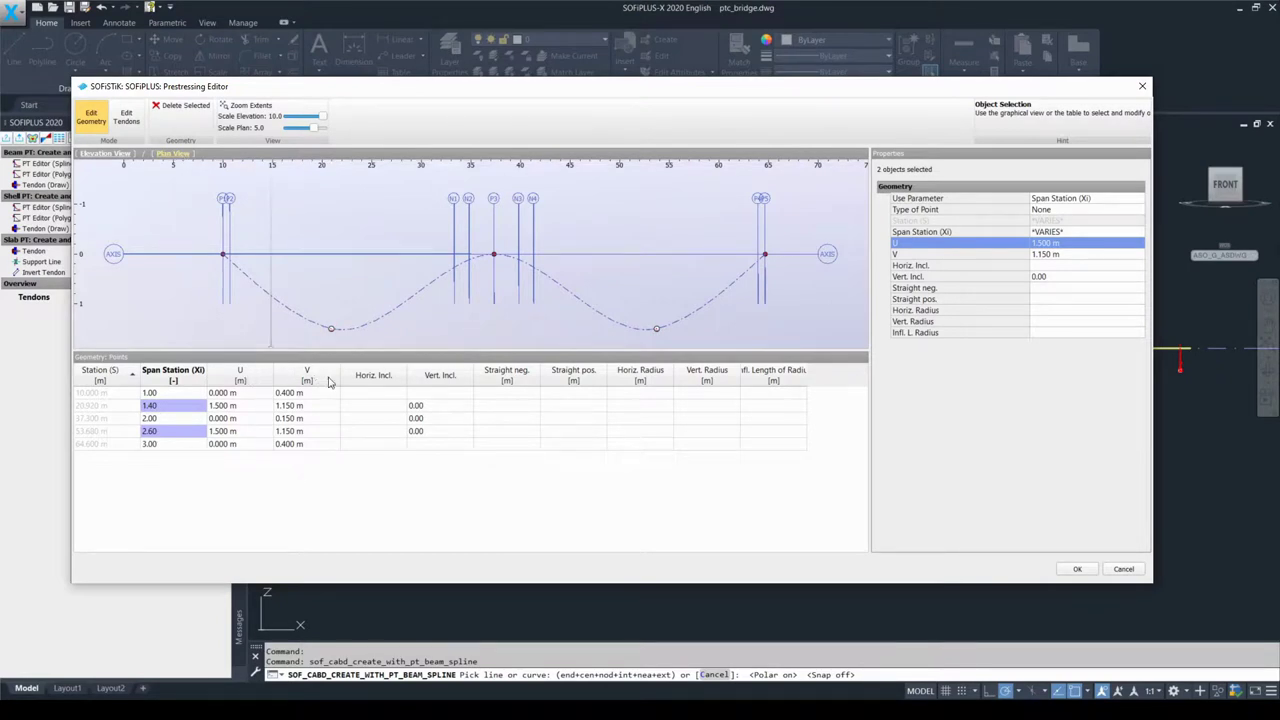
Insert a new geometry point after the first span's low point
{"action": "left_click", "coordinate": [229, 410]}
{"action": "left_click", "coordinate": [186, 410]}
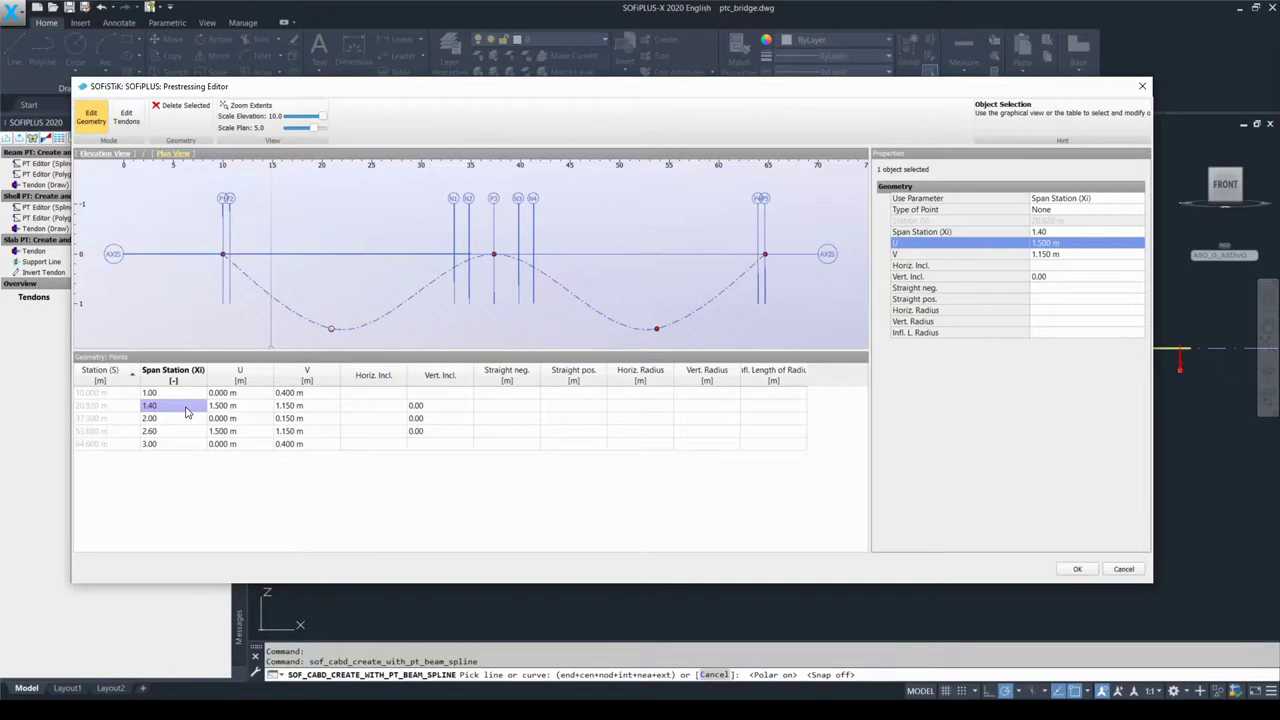
{"action": "right_click", "coordinate": [186, 411]}
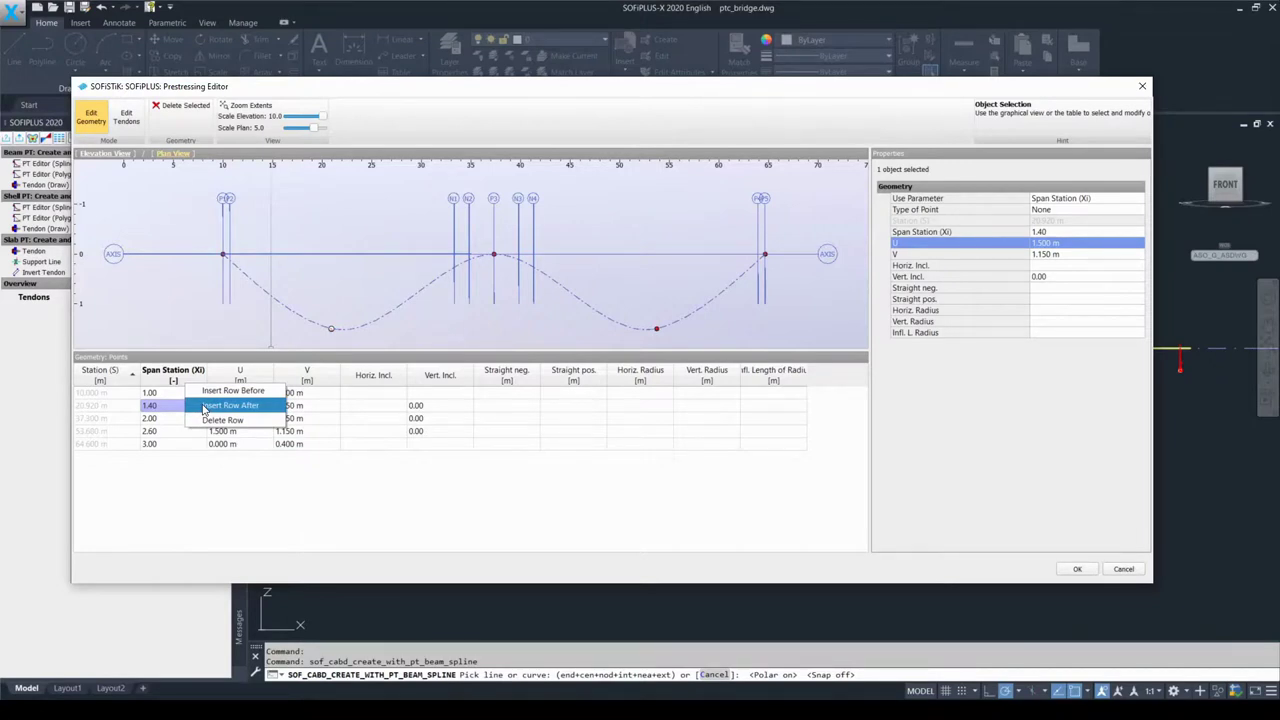
{"action": "left_click", "coordinate": [269, 410]}
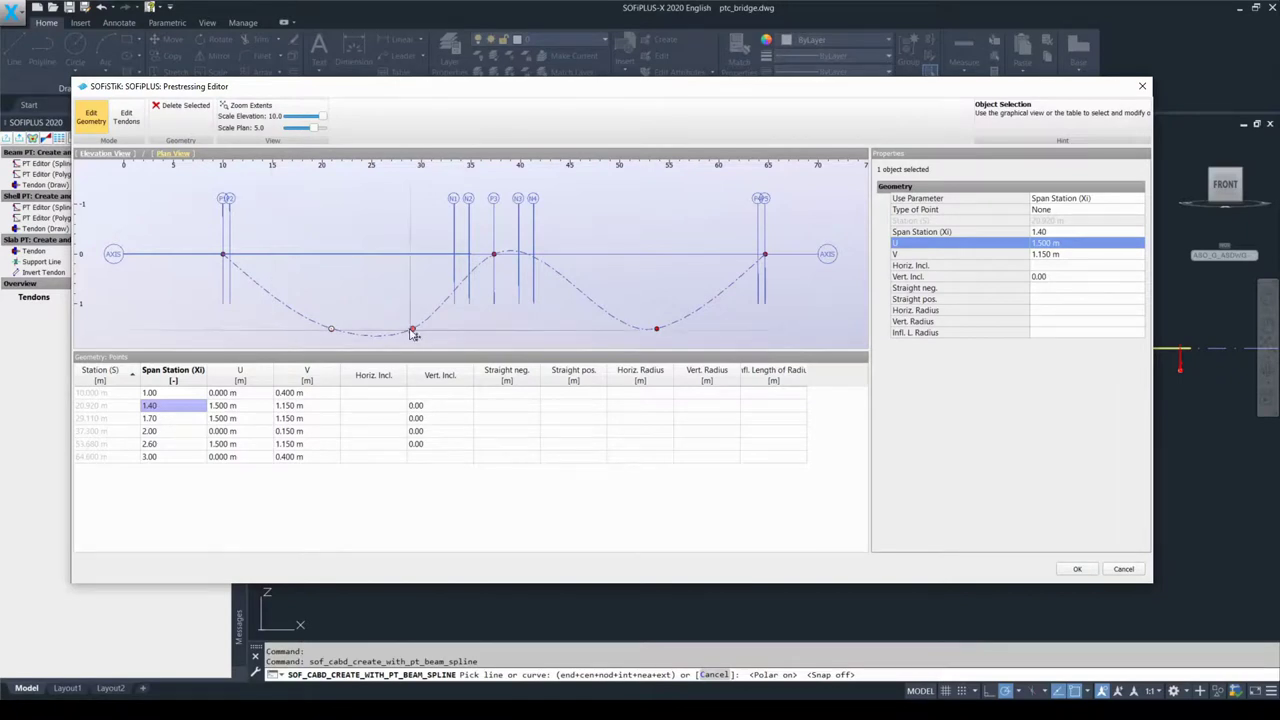
Delete the geometry point inserted at span station 1.70
{"action": "left_click", "coordinate": [174, 420]}
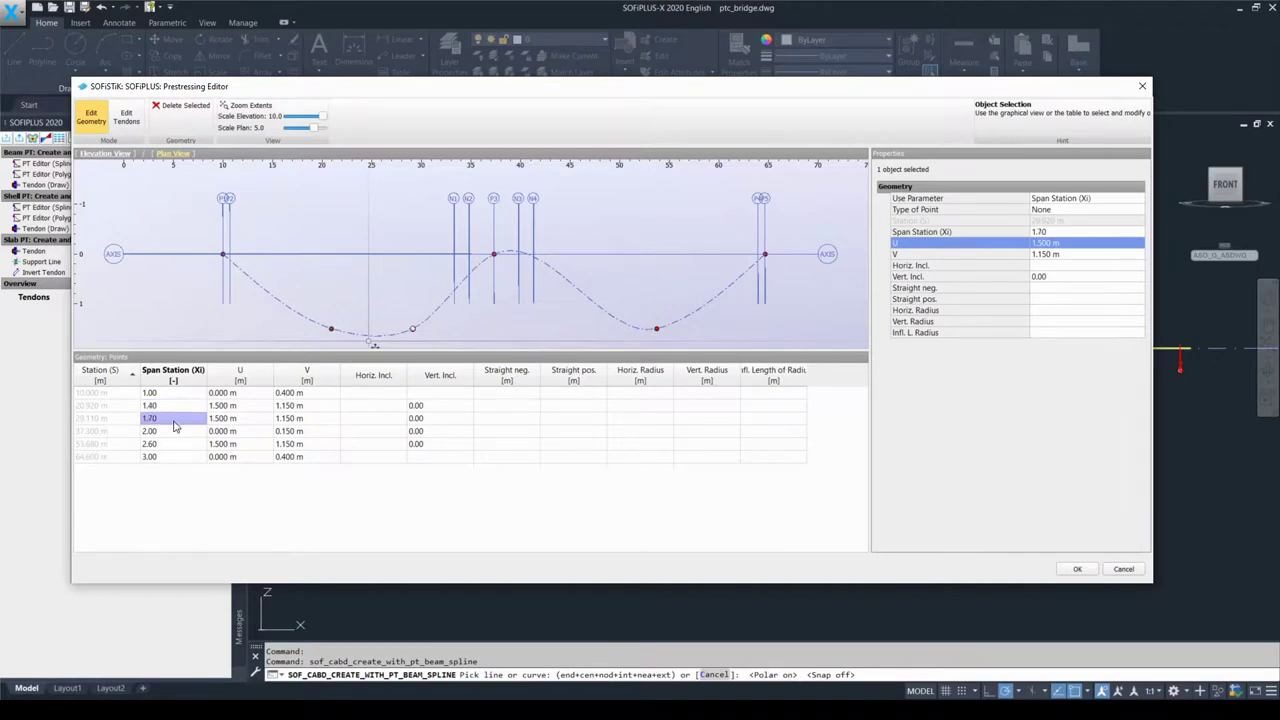
{"action": "right_click", "coordinate": [175, 424]}
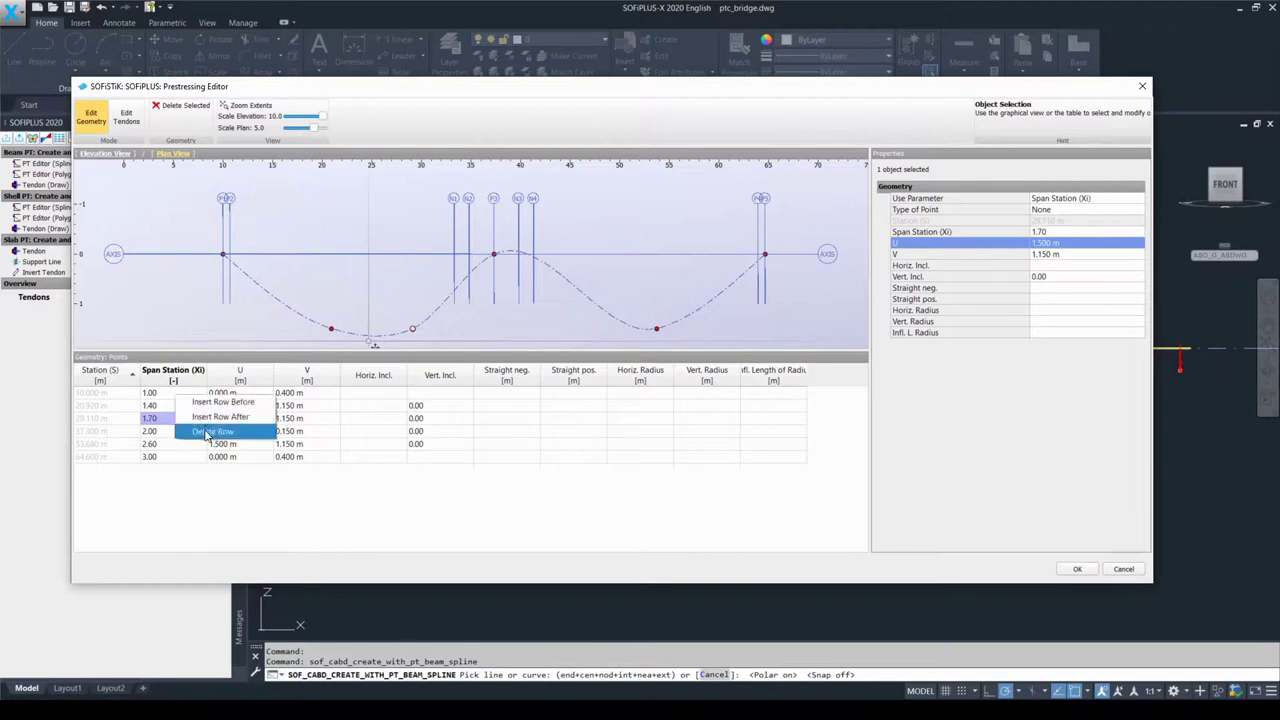
{"action": "left_click", "coordinate": [207, 432]}
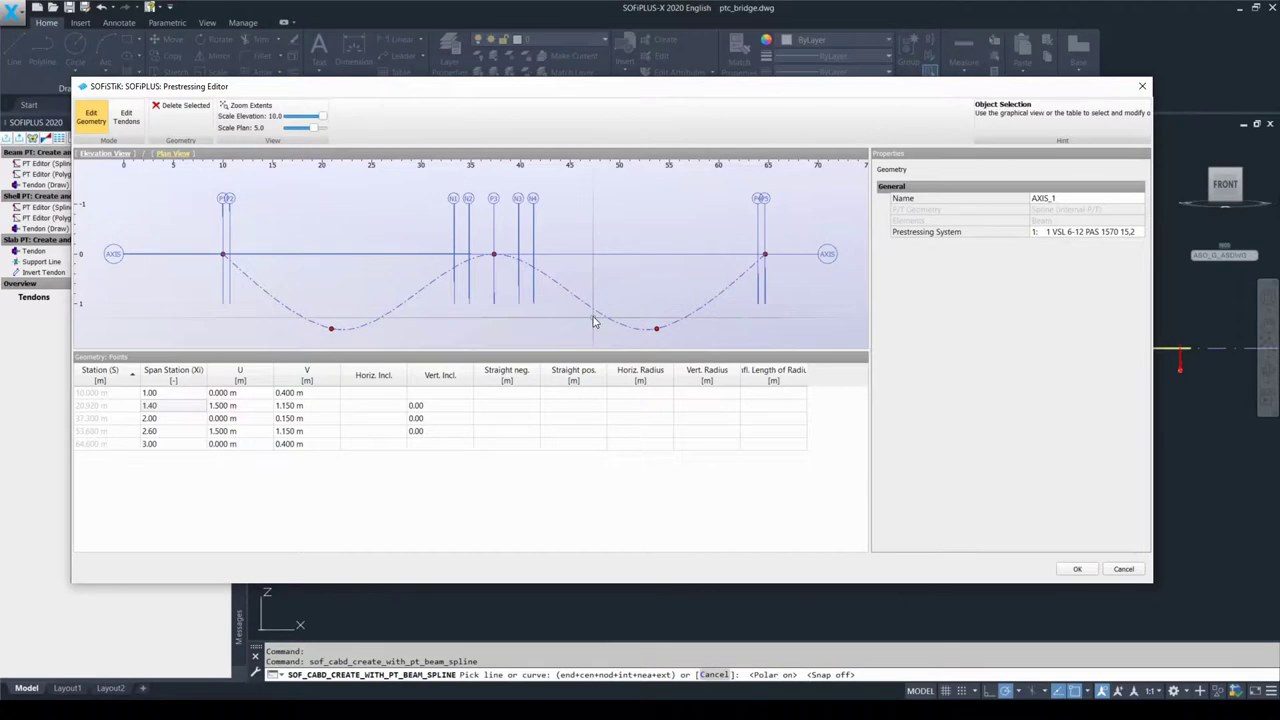
Set the U coordinate of the two low points at span stations 1.40 and 2.60 to 0 m
{"action": "left_click", "coordinate": [172, 405]}
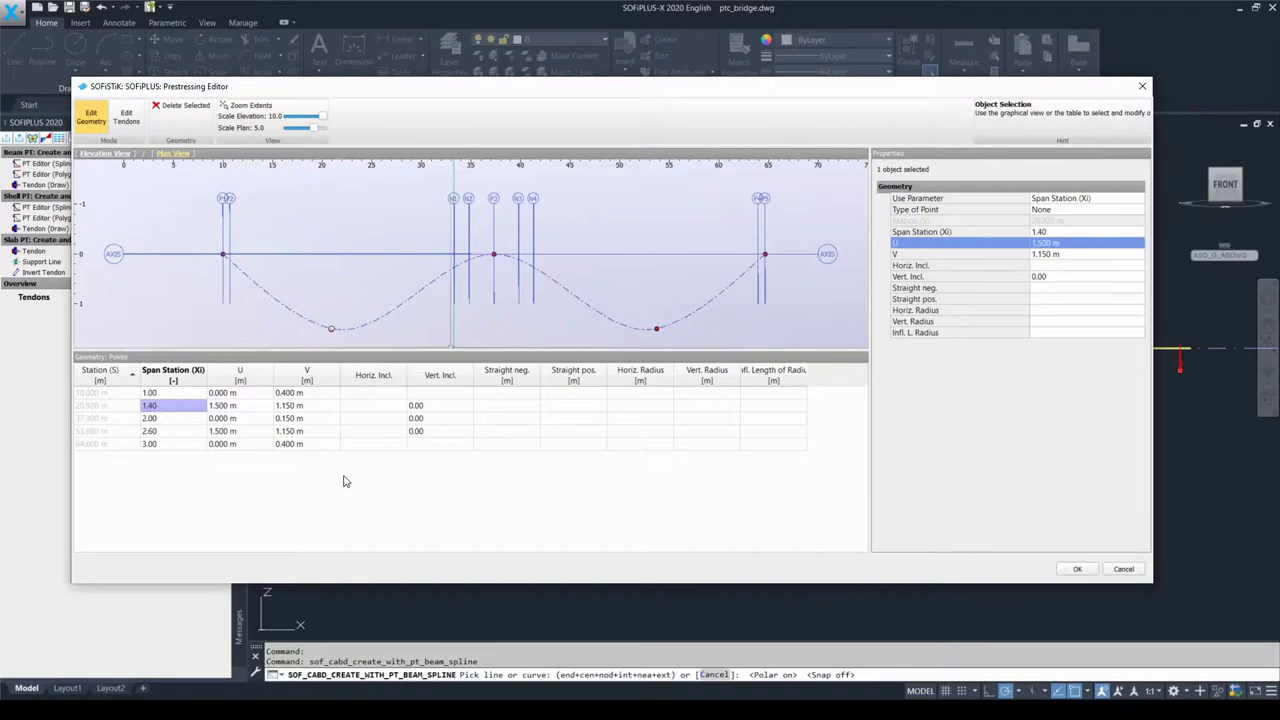
{"action": "left_click", "coordinate": [171, 433], "text": "ctrl"}
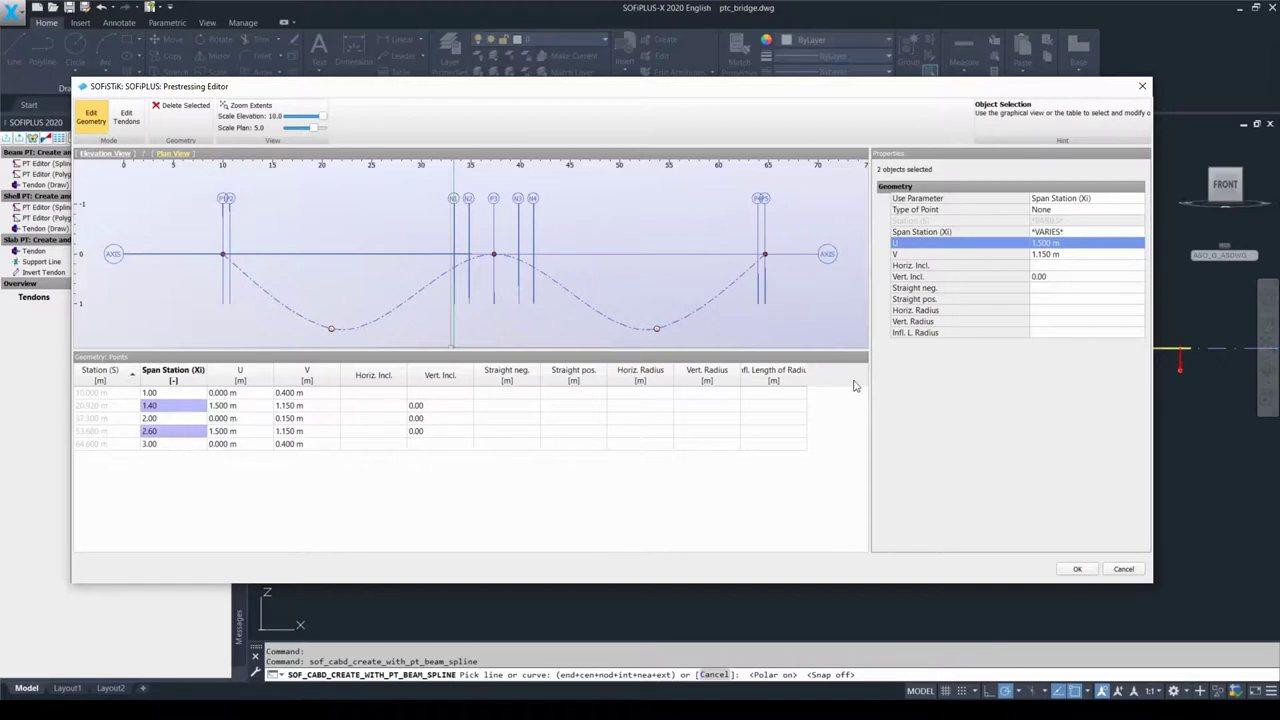
{"action": "left_click", "coordinate": [1084, 244]}
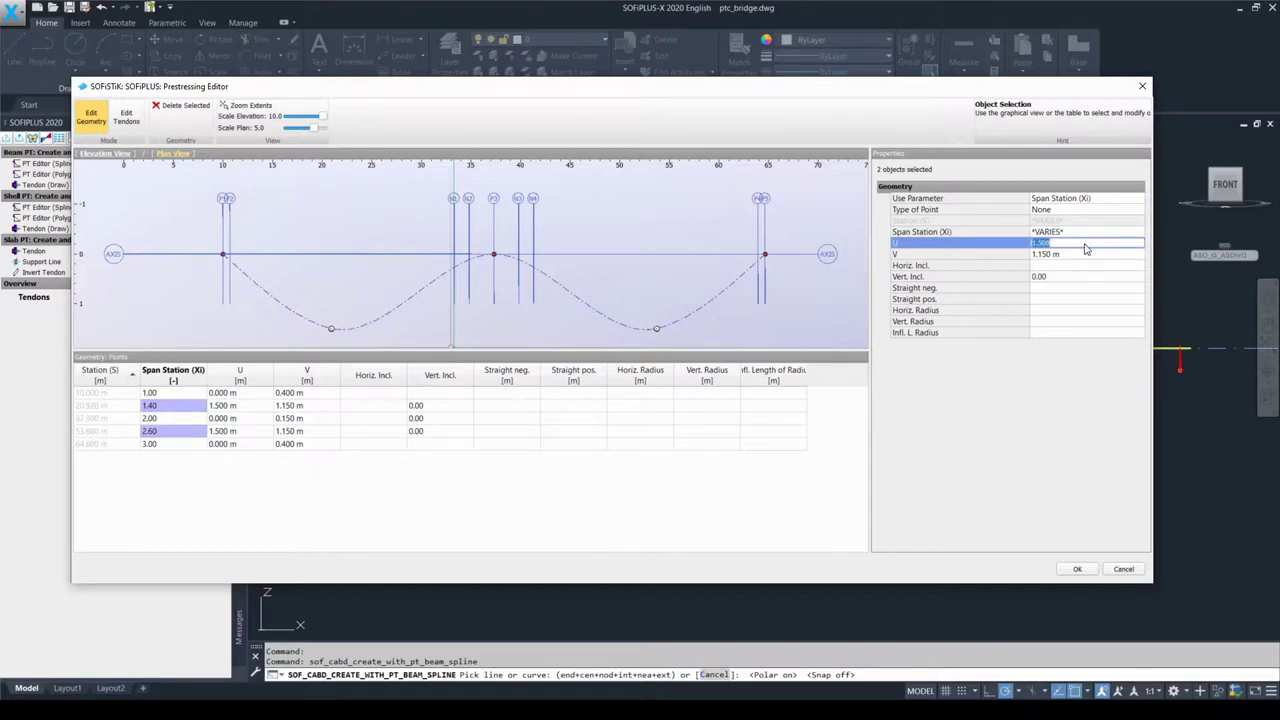
{"action": "type", "text": "0"}
{"action": "key", "text": "Return"}
{"action": "left_click", "coordinate": [537, 463]}
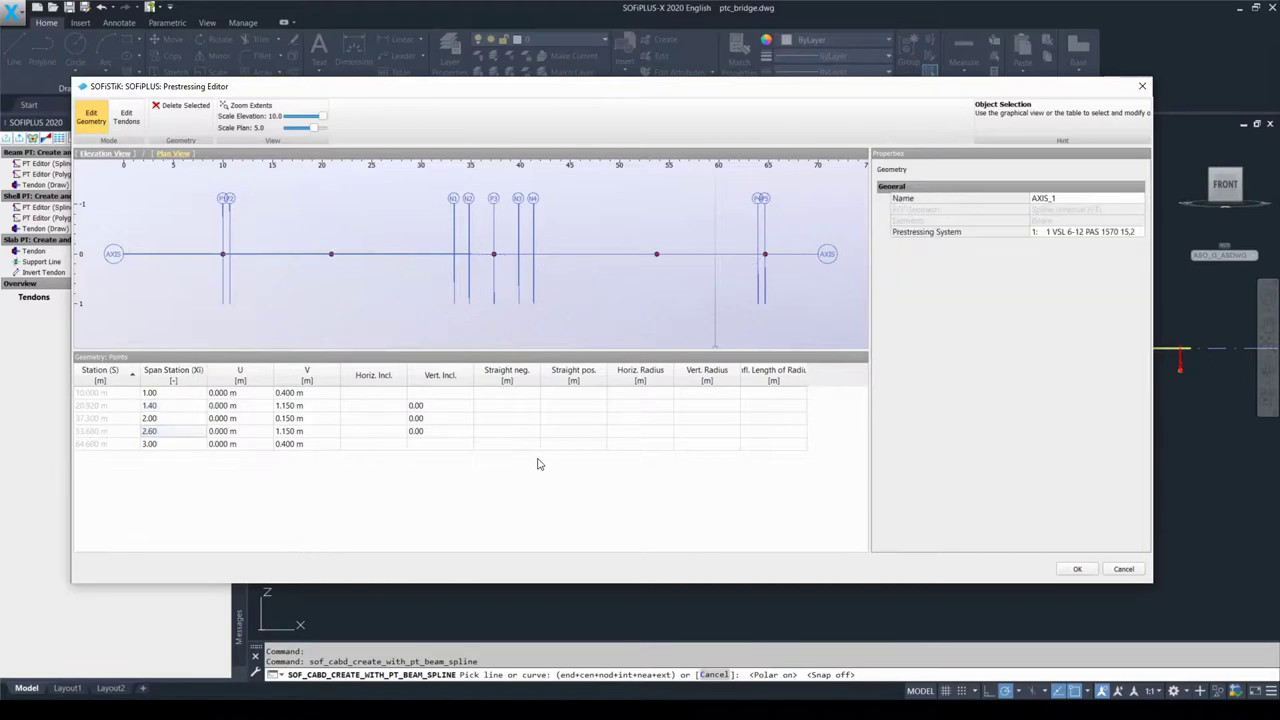
In the elevation view, give the low point at span station 1.40 straight lengths of 2 m negative and 5 m positive
{"action": "left_click", "coordinate": [121, 156]}
{"action": "scroll", "coordinate": [490, 255], "scroll_direction": "up", "scroll_amount": 4}
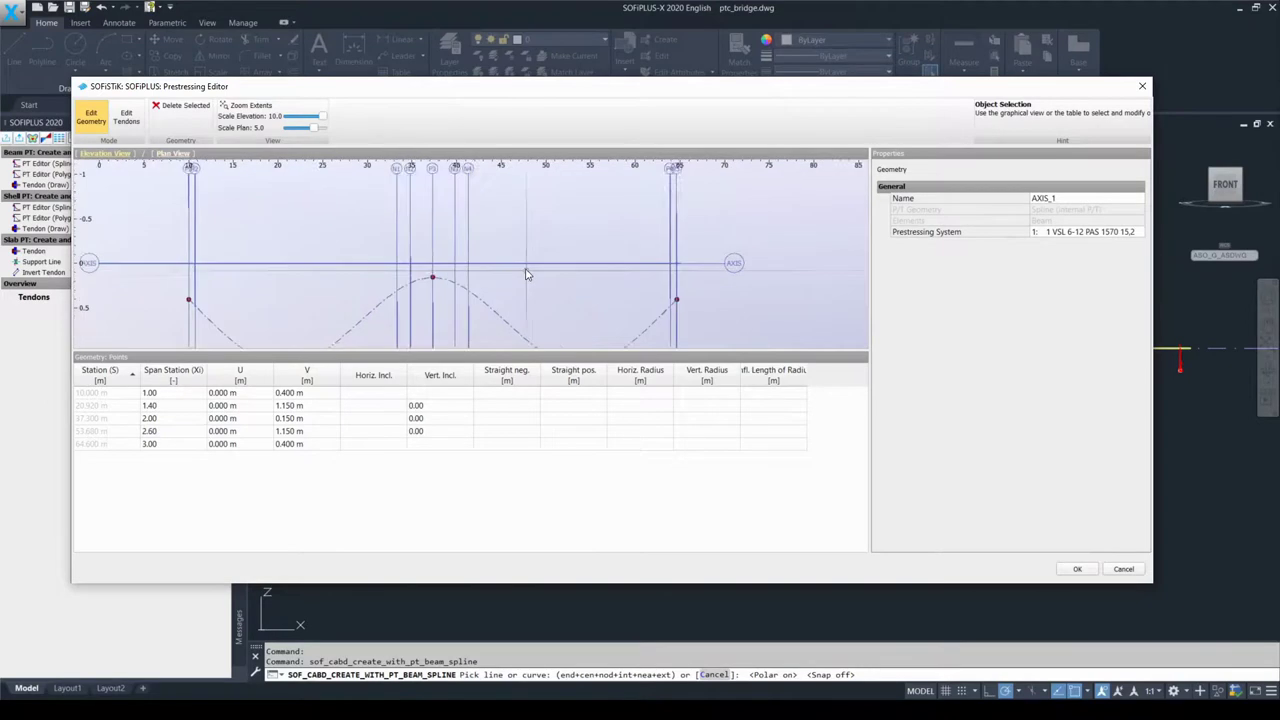
{"action": "middle_click_drag", "start_coordinate": [560, 248], "coordinate": [565, 236]}
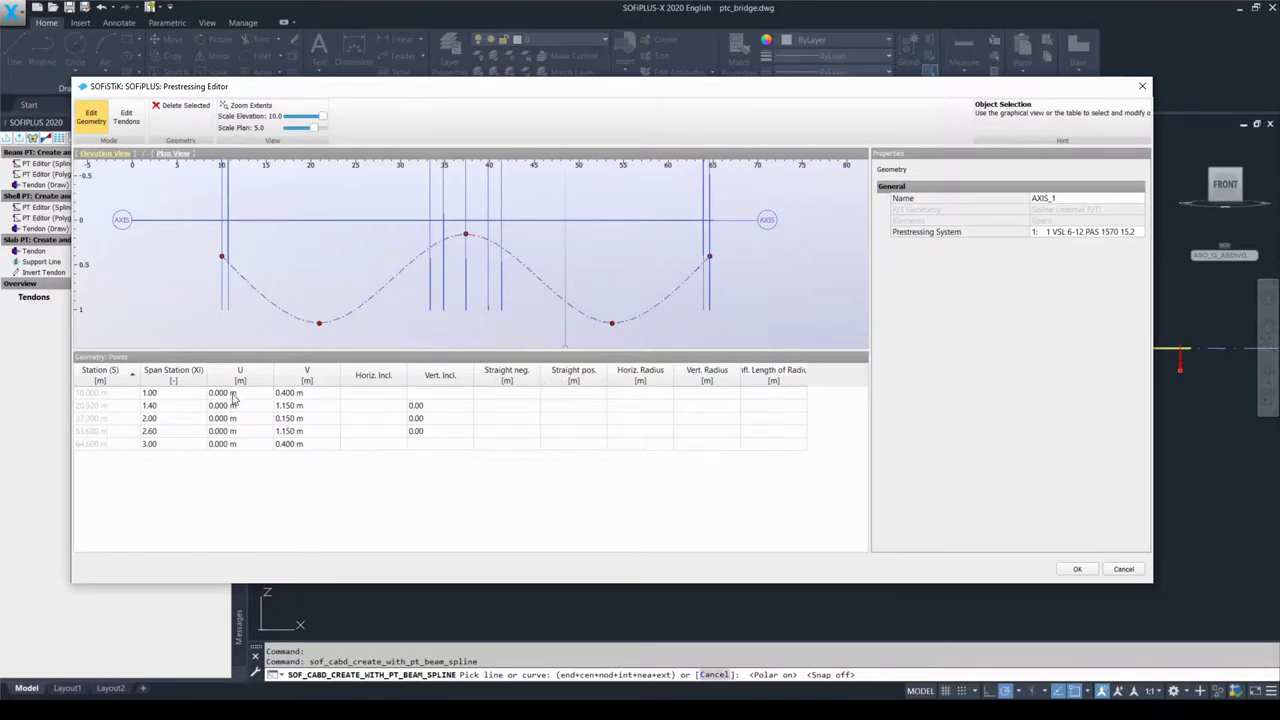
{"action": "left_click", "coordinate": [192, 411]}
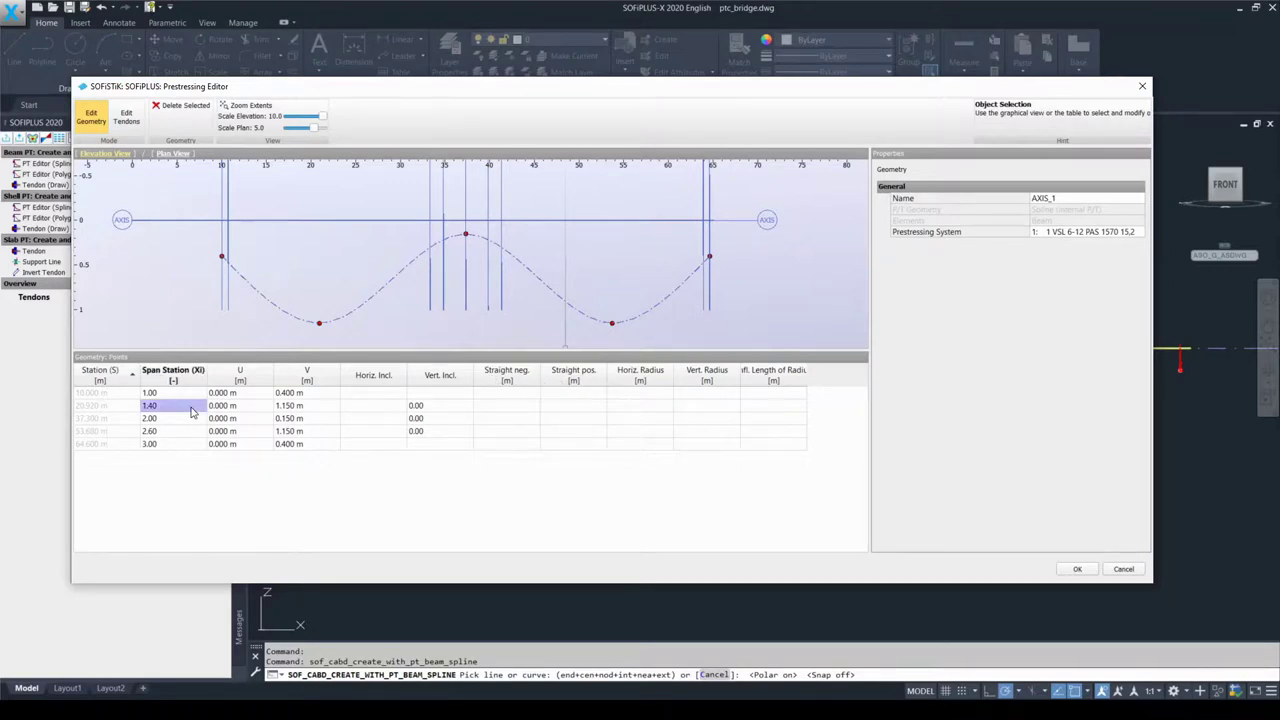
{"action": "left_click", "coordinate": [500, 411]}
{"action": "left_click", "coordinate": [500, 411]}
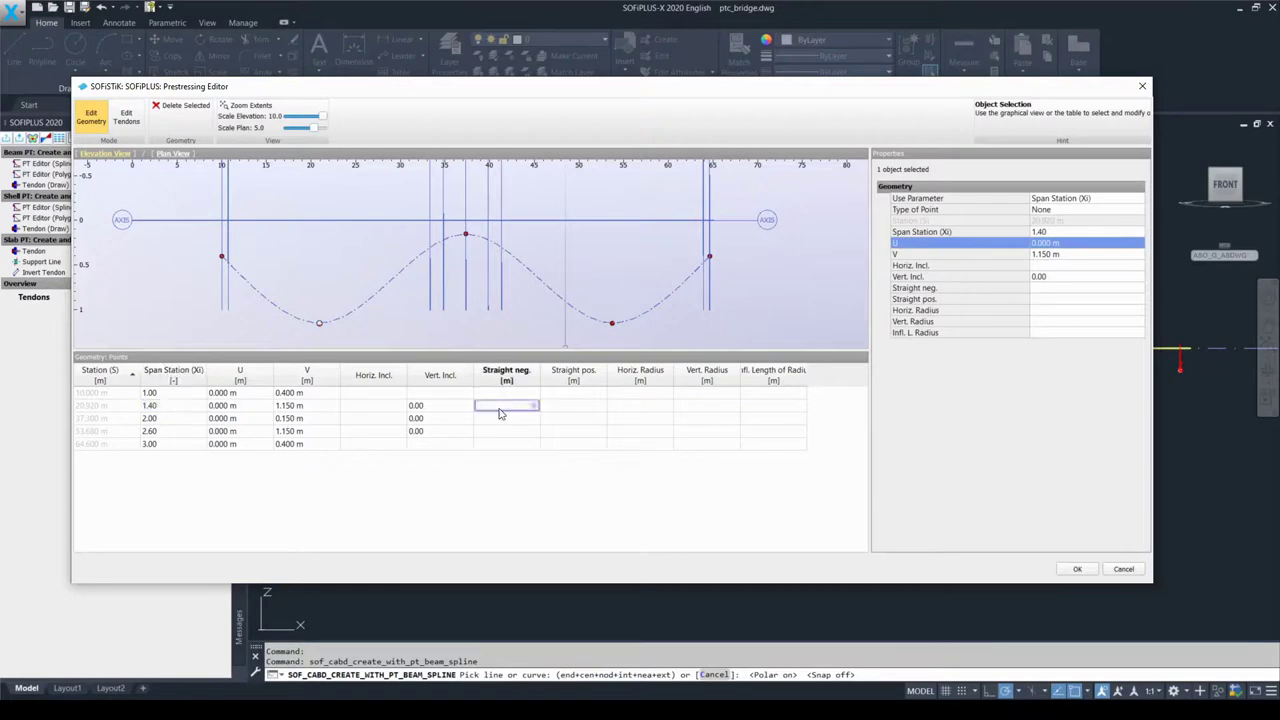
{"action": "type", "text": "2"}
{"action": "left_click", "coordinate": [491, 471]}
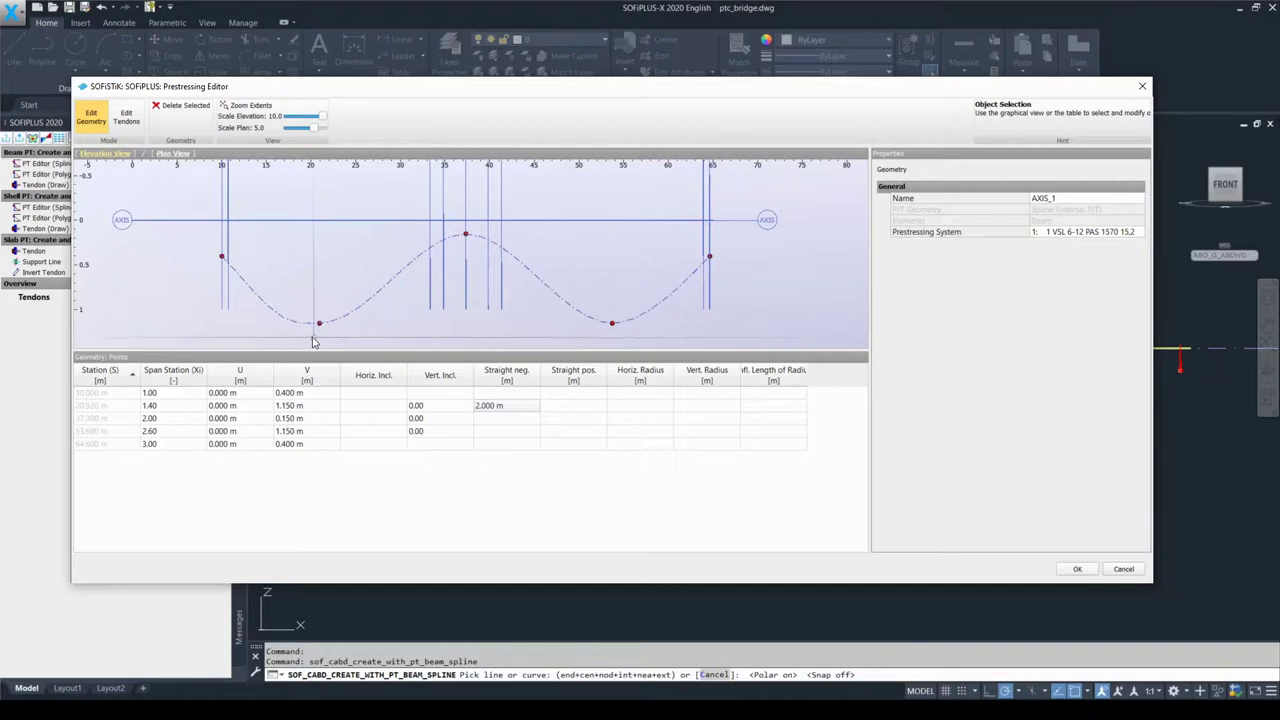
{"action": "left_click", "coordinate": [562, 407]}
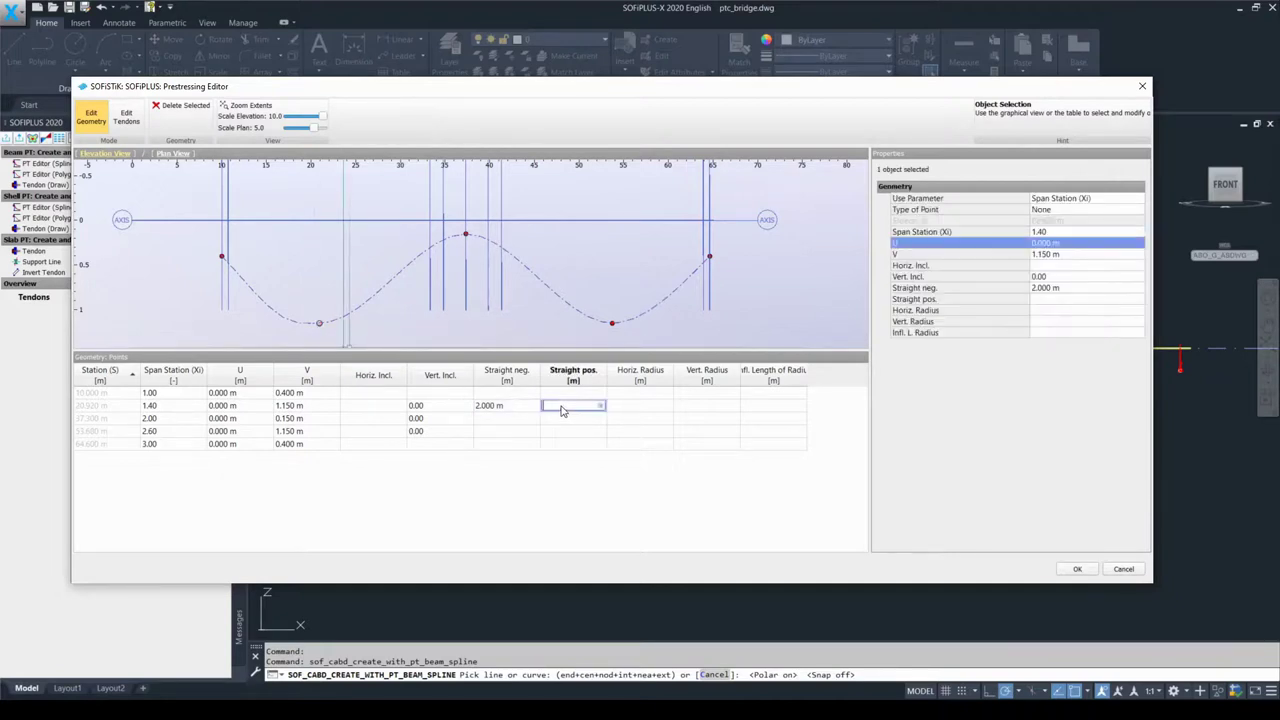
{"action": "type", "text": "5"}
{"action": "left_click", "coordinate": [563, 467]}
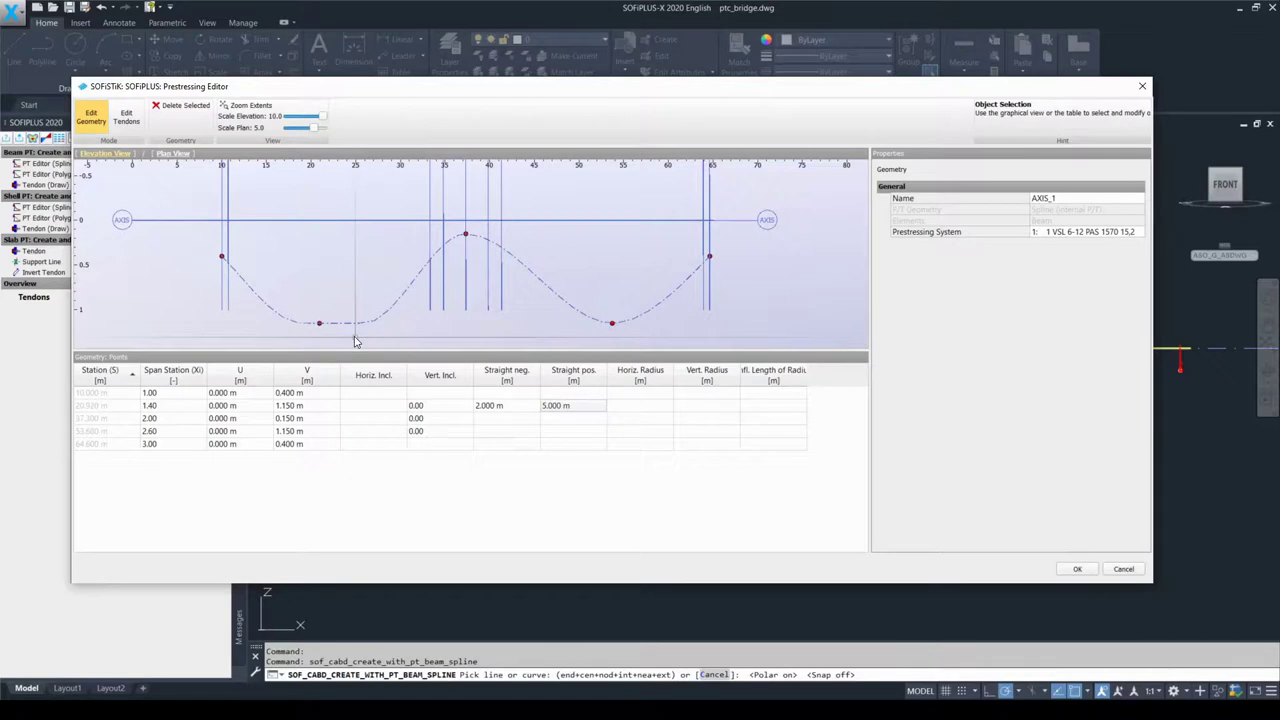
Give the high point at span station 2.00 a vertical radius of 100 m with an influence length of 5 m
{"action": "left_click", "coordinate": [706, 418]}
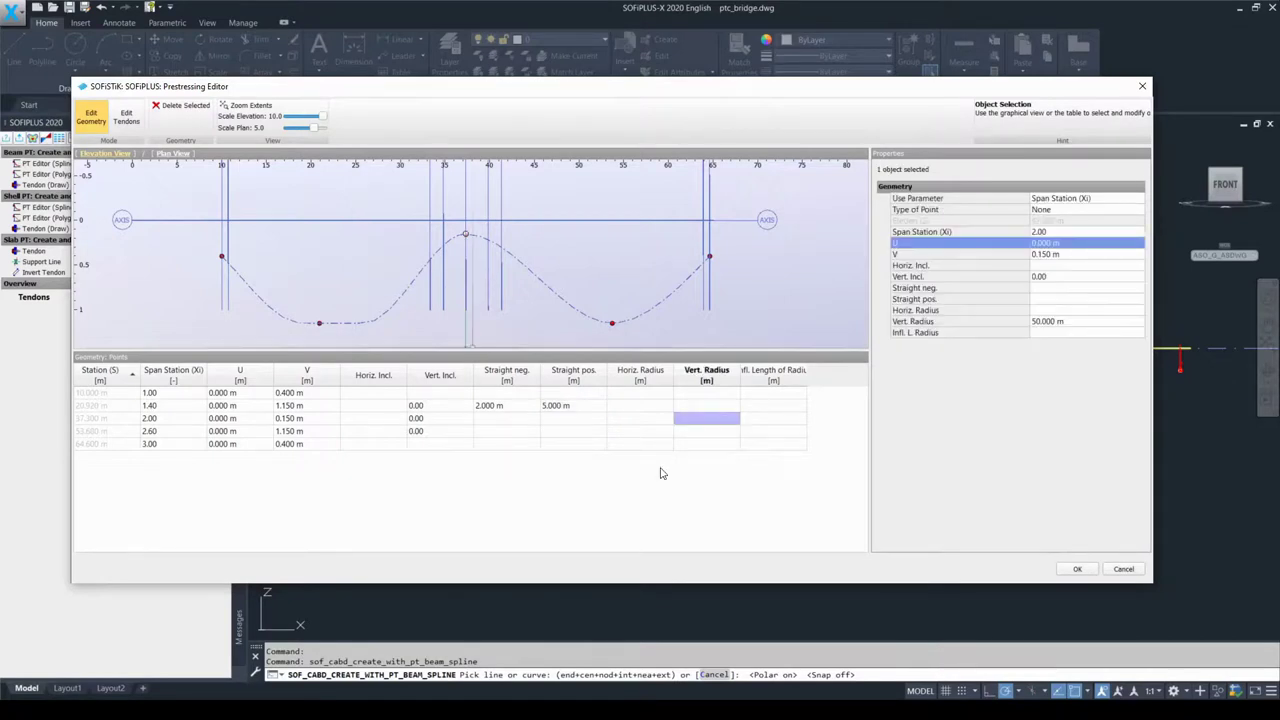
{"action": "left_click", "coordinate": [172, 420]}
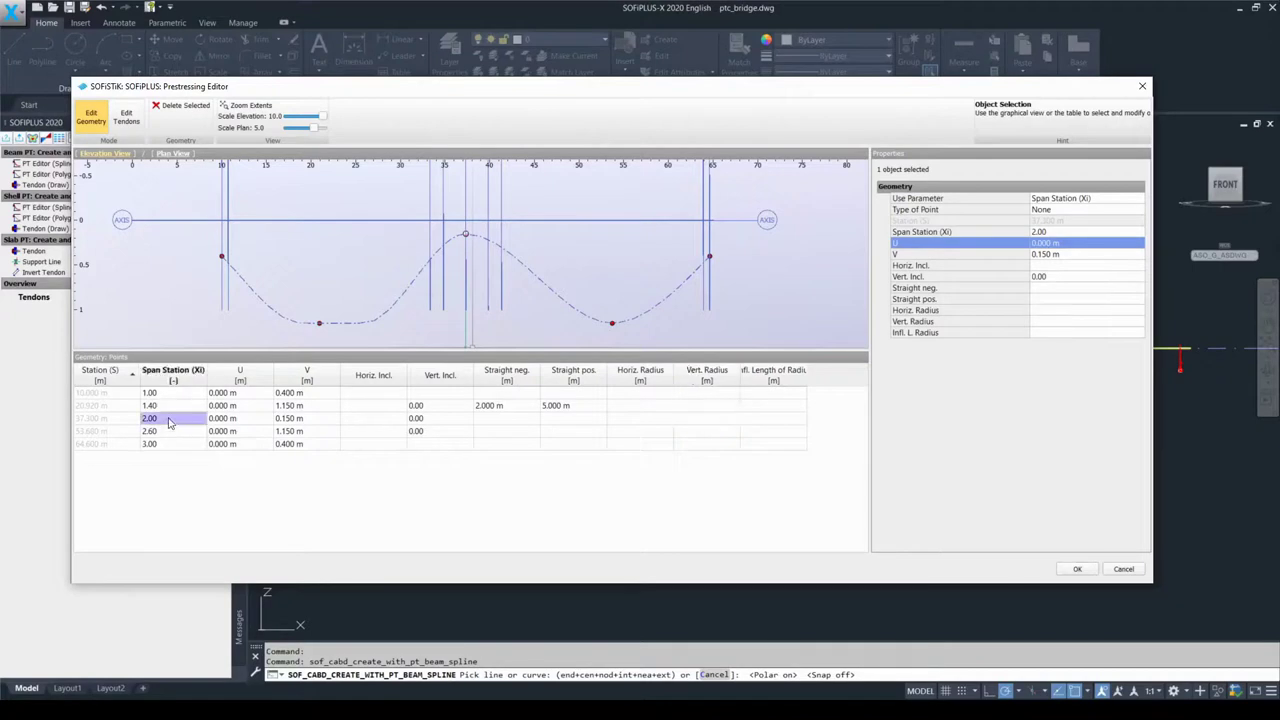
{"action": "left_click", "coordinate": [707, 419]}
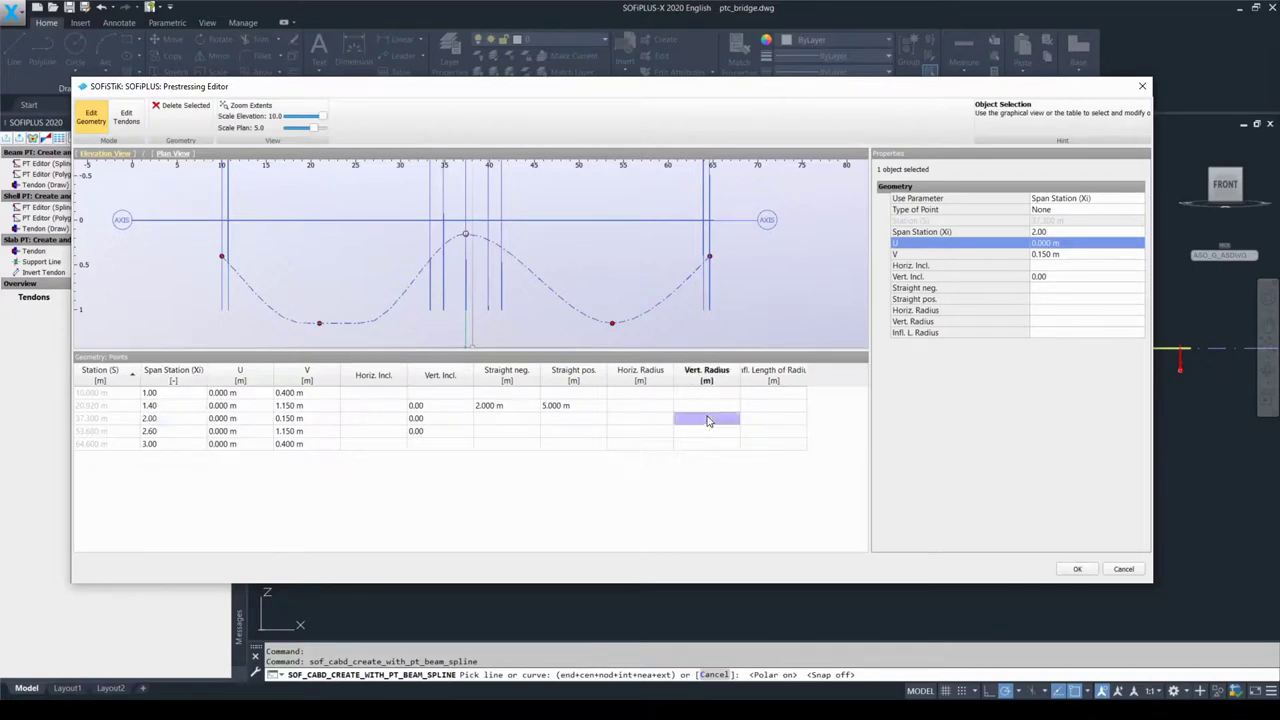
{"action": "left_click", "coordinate": [707, 419]}
{"action": "type", "text": "100"}
{"action": "left_click", "coordinate": [699, 477]}
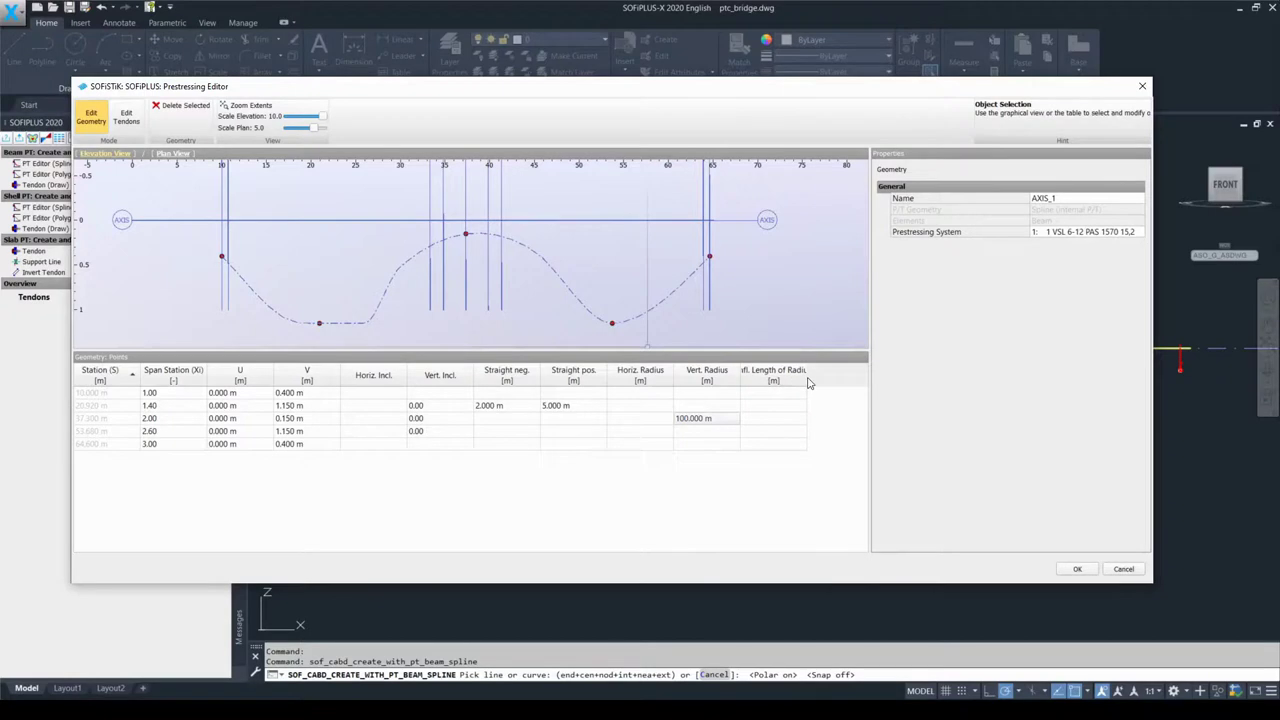
{"action": "left_click", "coordinate": [777, 420]}
{"action": "type", "text": "5"}
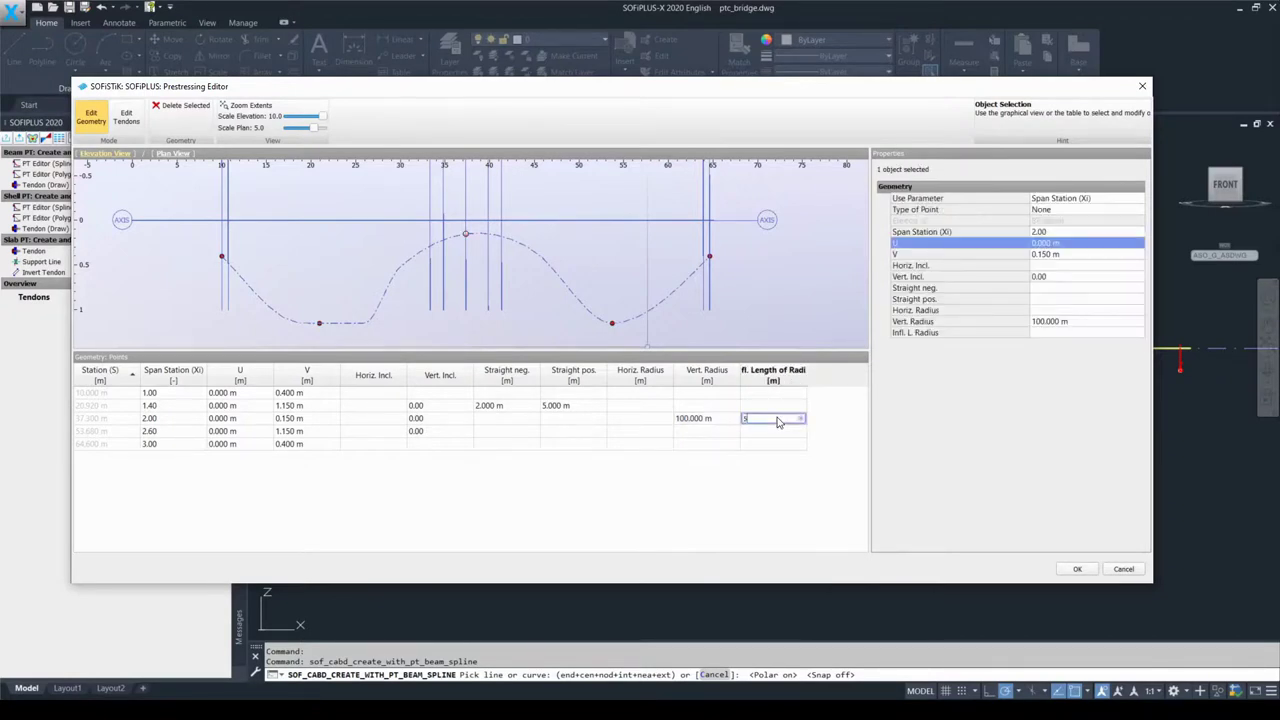
{"action": "left_click", "coordinate": [760, 483]}
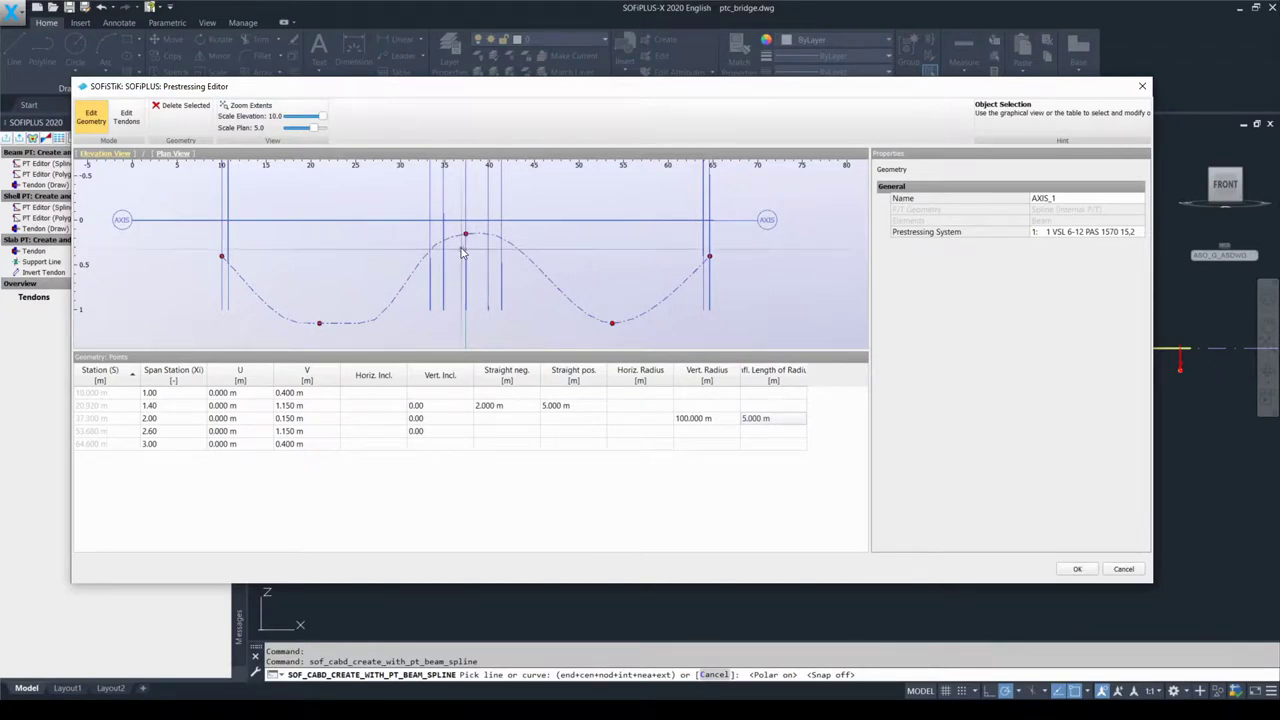
Set the vertical inclination of the low point at span station 2.60 to 0.05
{"action": "left_click", "coordinate": [634, 427]}
{"action": "left_click", "coordinate": [388, 383]}
{"action": "left_click", "coordinate": [426, 384]}
{"action": "left_click", "coordinate": [194, 440]}
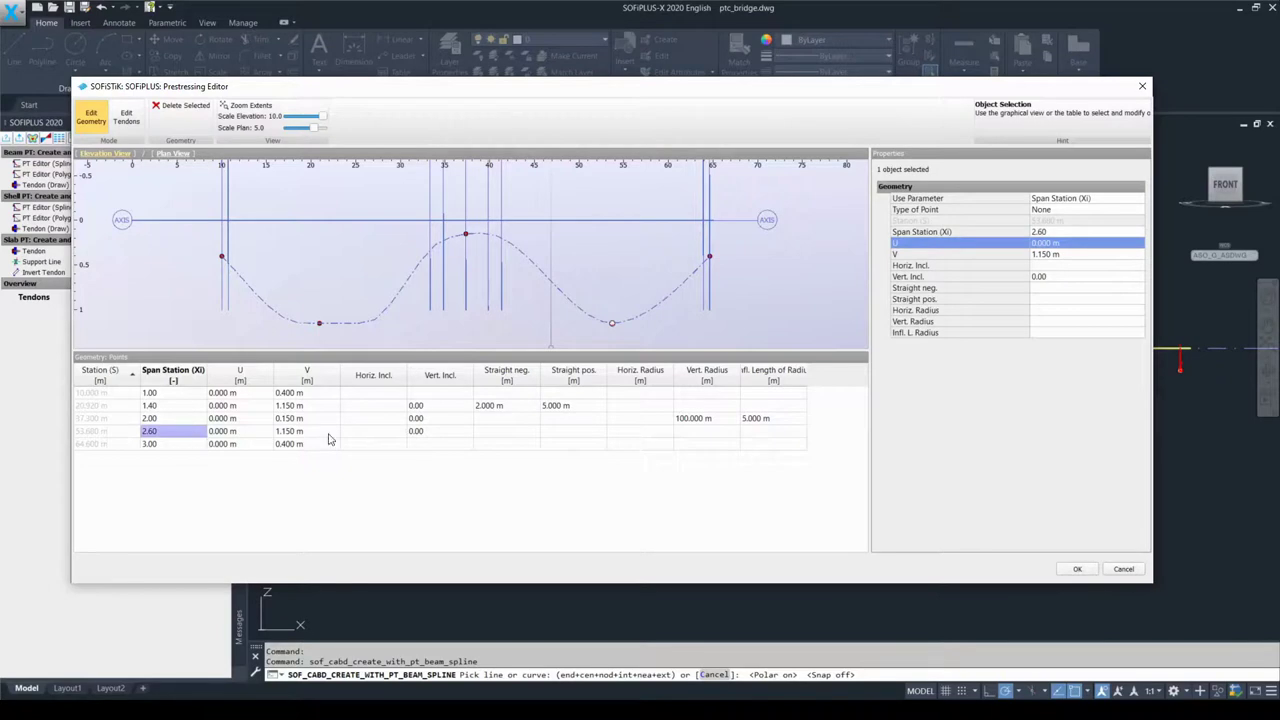
{"action": "left_click", "coordinate": [447, 437]}
{"action": "left_click", "coordinate": [447, 437]}
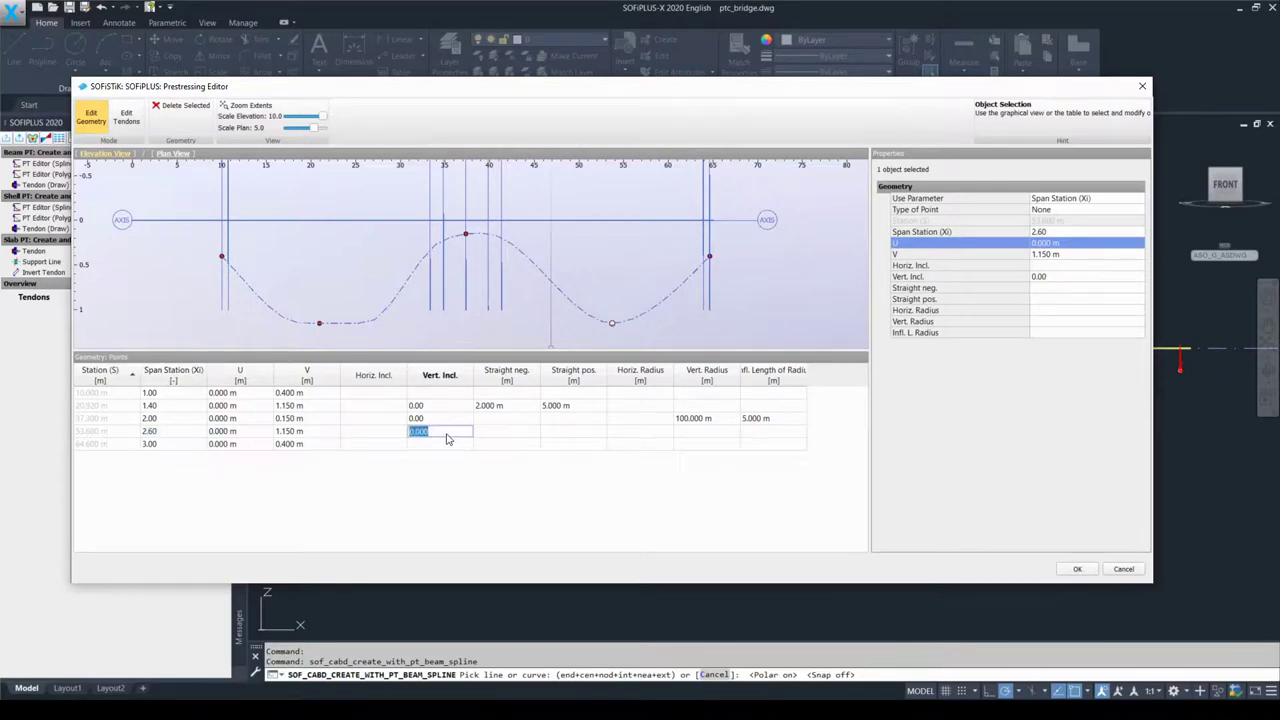
{"action": "type", "text": "0.05"}
{"action": "key", "text": "Return"}
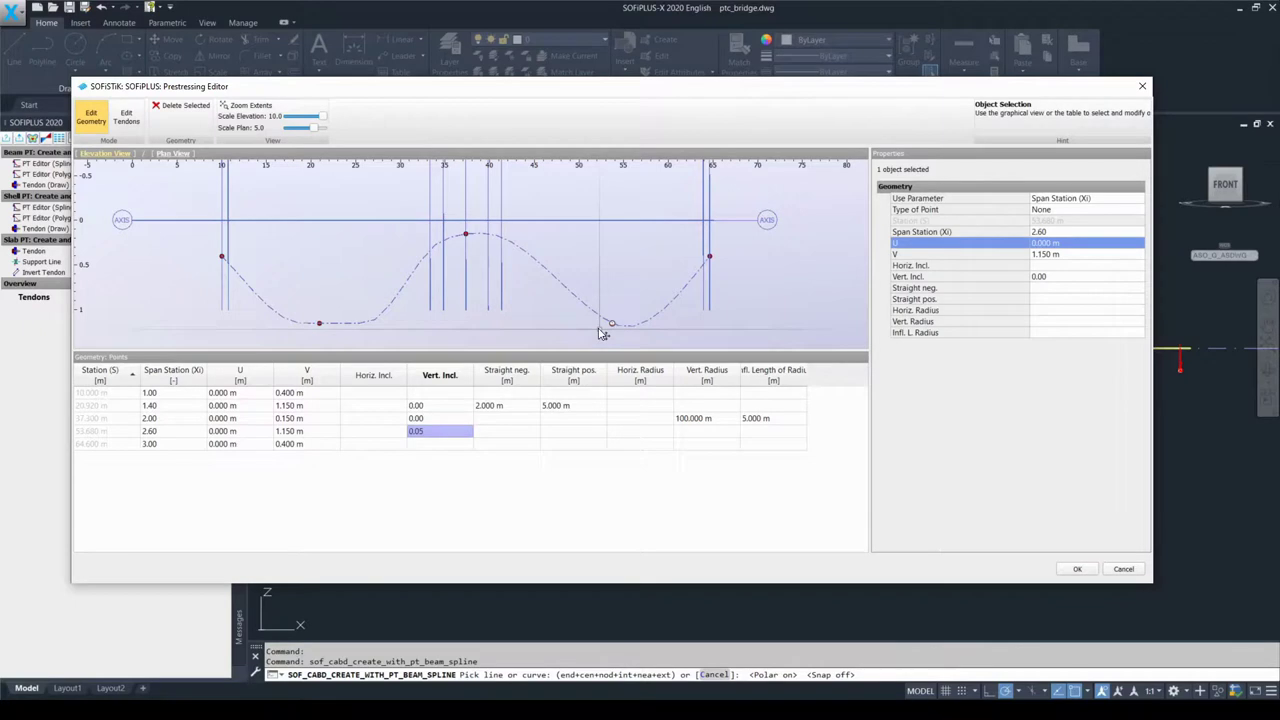
Return the vertical inclination of the second span's low point to 0.00
{"action": "left_click", "coordinate": [458, 434]}
{"action": "type", "text": "-0.1"}
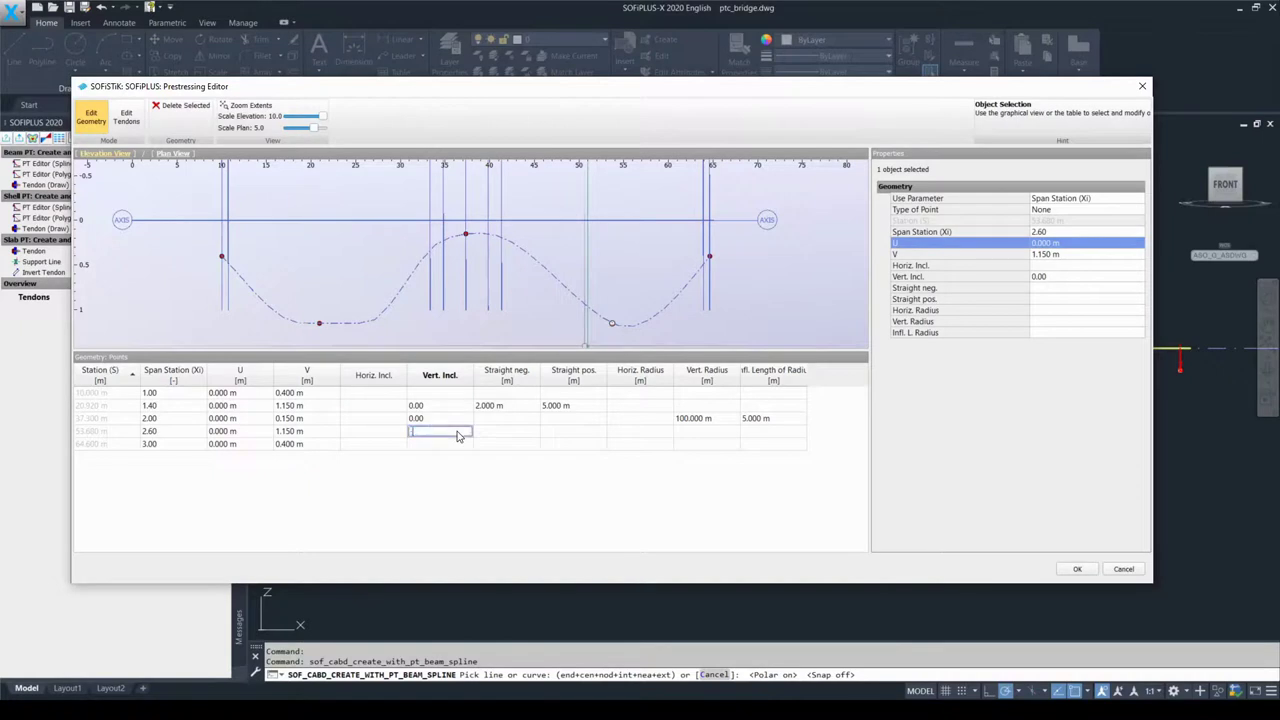
{"action": "key", "text": "Return"}
{"action": "left_click", "coordinate": [458, 434]}
{"action": "type", "text": "0.00"}
{"action": "left_click", "coordinate": [443, 513]}
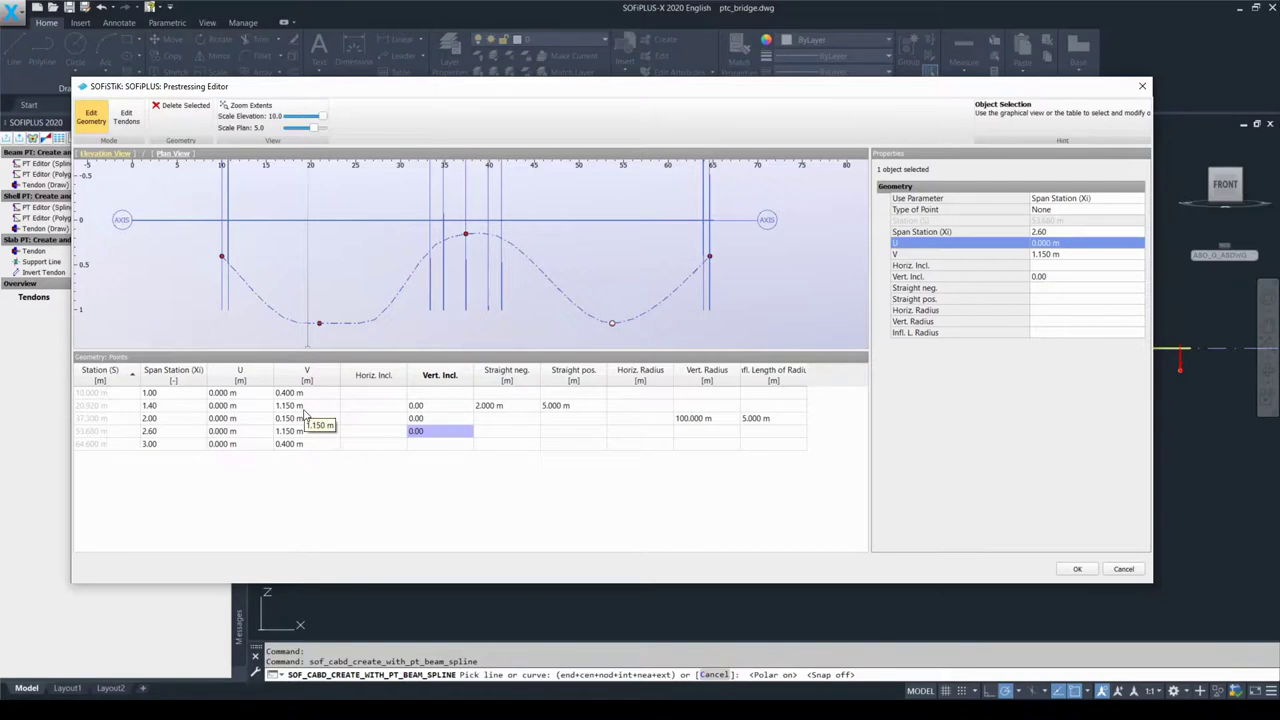
Clear the negative and positive straight lengths of the low point at span station 1.40
{"action": "left_click", "coordinate": [495, 410]}
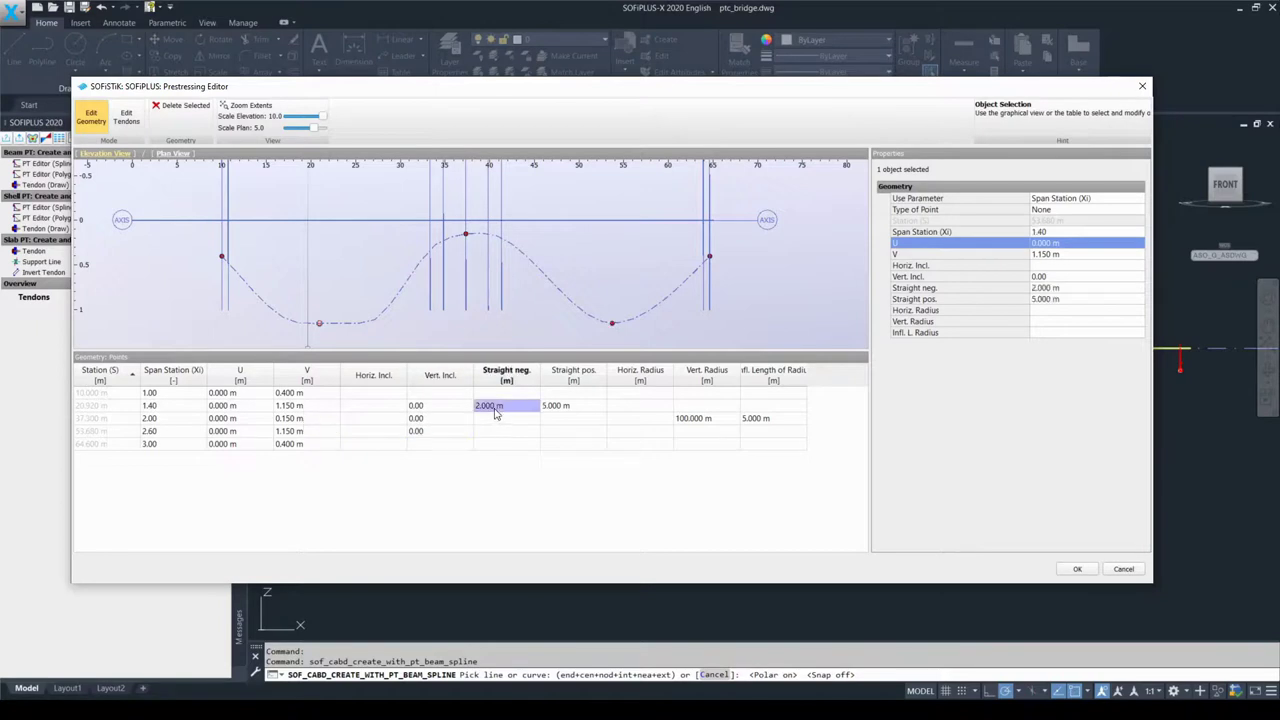
{"action": "key", "text": "Delete"}
{"action": "left_click", "coordinate": [561, 414]}
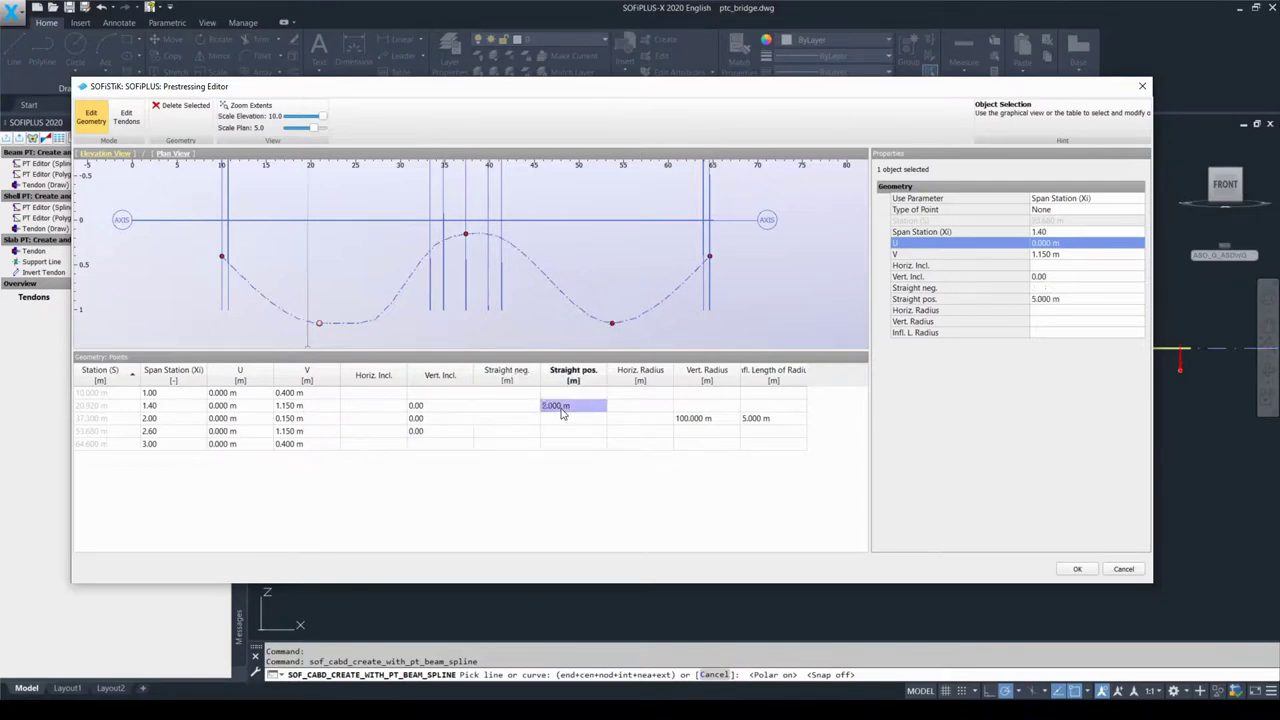
{"action": "key", "text": "Delete"}
Clear the vertical radius and its influence length from the high point at span station 2.00
{"action": "left_click", "coordinate": [702, 422]}
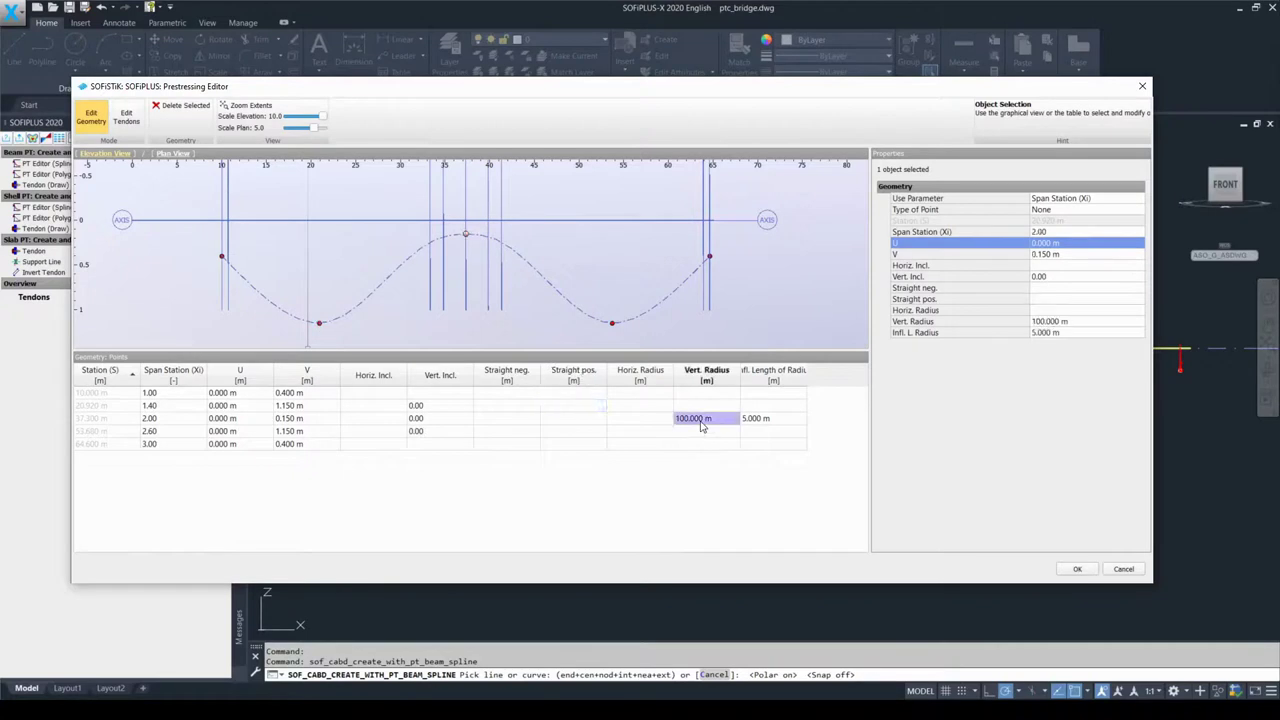
{"action": "key", "text": "Delete"}
{"action": "left_click", "coordinate": [749, 420]}
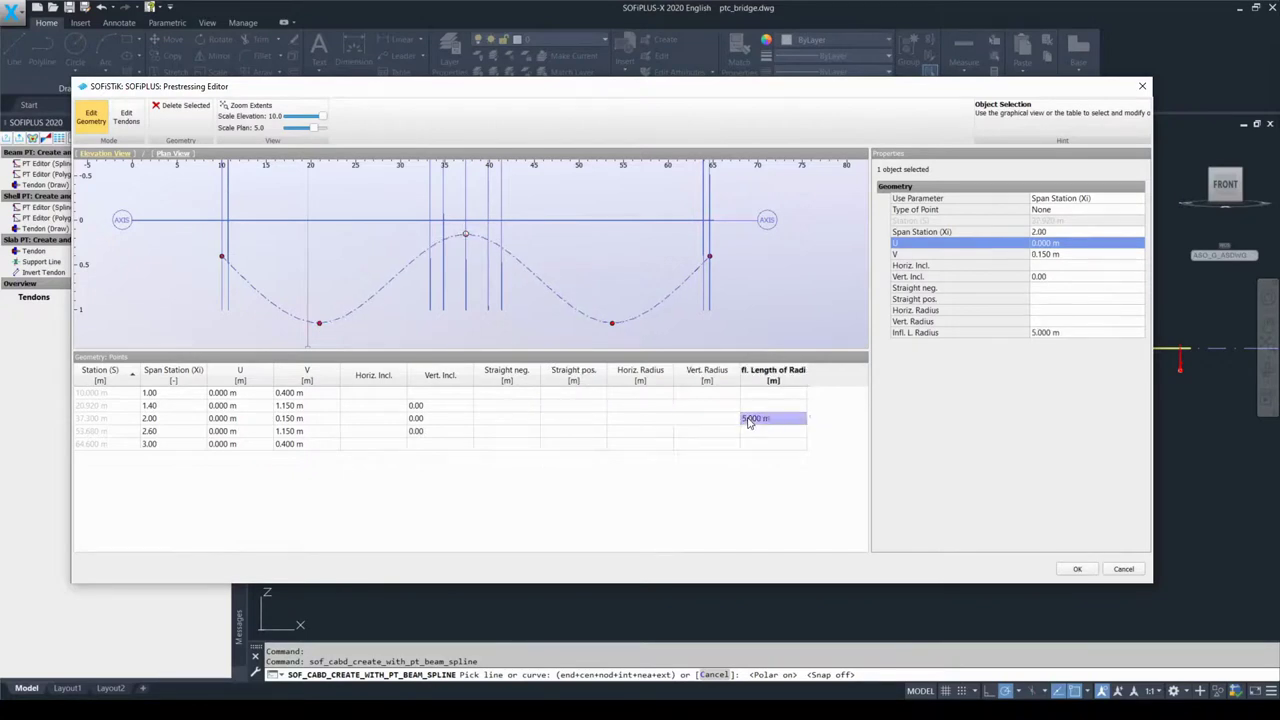
{"action": "key", "text": "Delete"}
{"action": "left_click", "coordinate": [437, 511]}
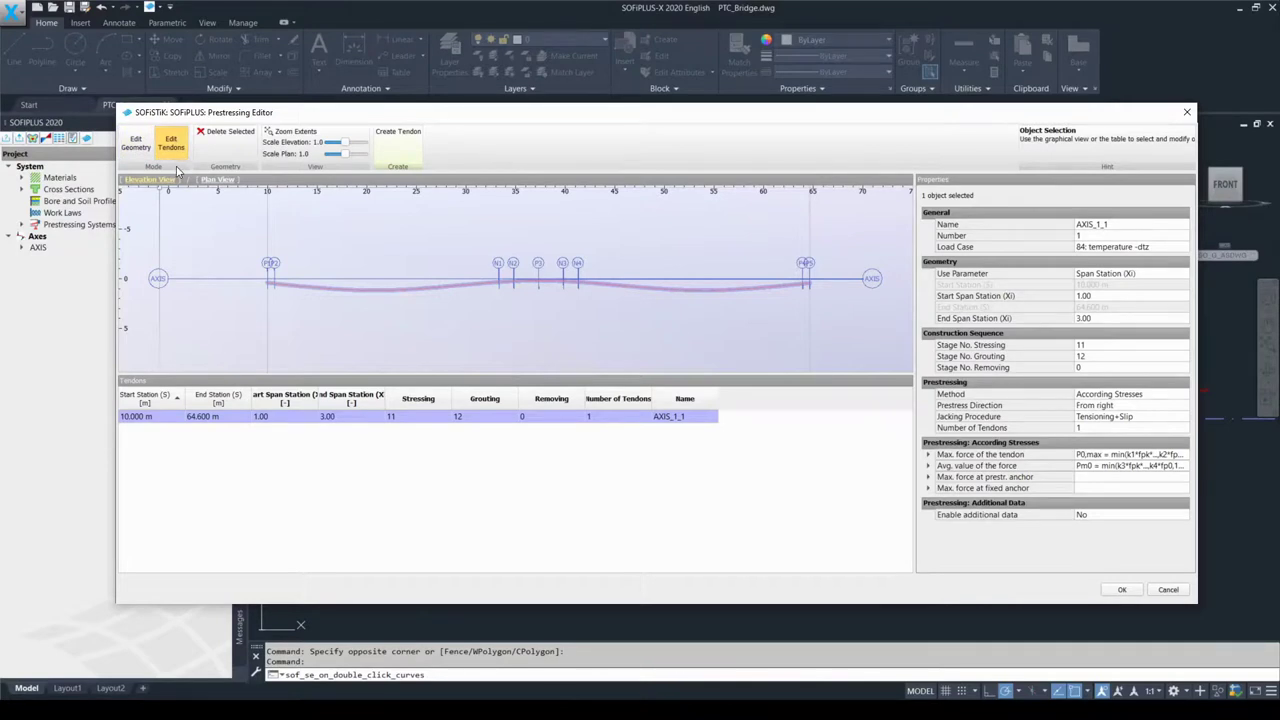
Set the end span station of tendon AXIS_1_1 to 2.10 and insert a second tendon on the same geometry
{"action": "left_click", "coordinate": [156, 436]}
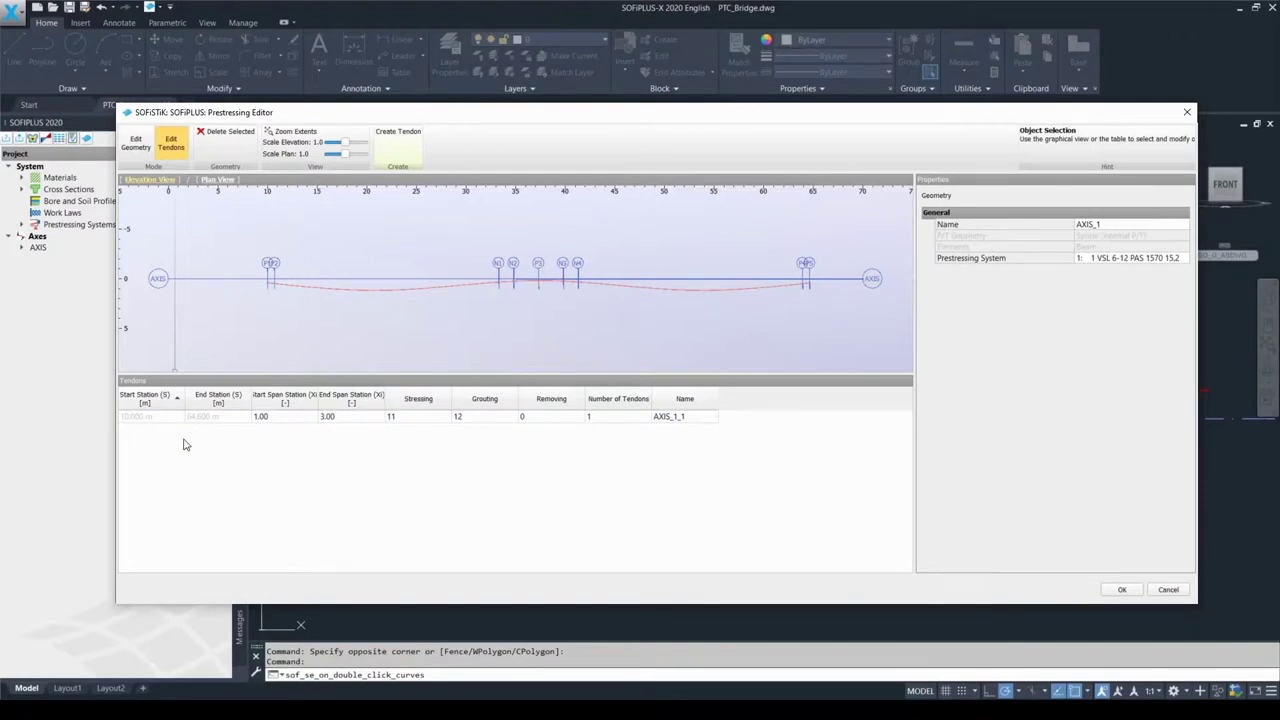
{"action": "left_click_drag", "start_coordinate": [319, 398], "coordinate": [461, 396]}
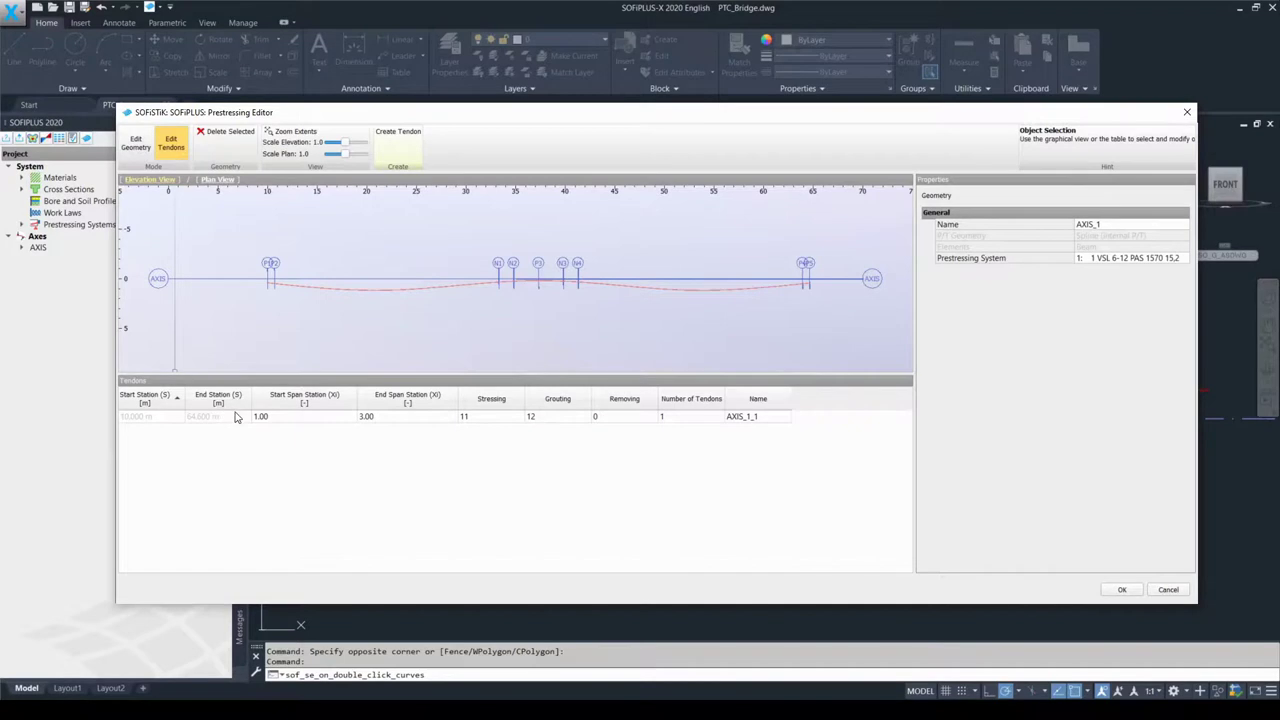
{"action": "left_click", "coordinate": [277, 417]}
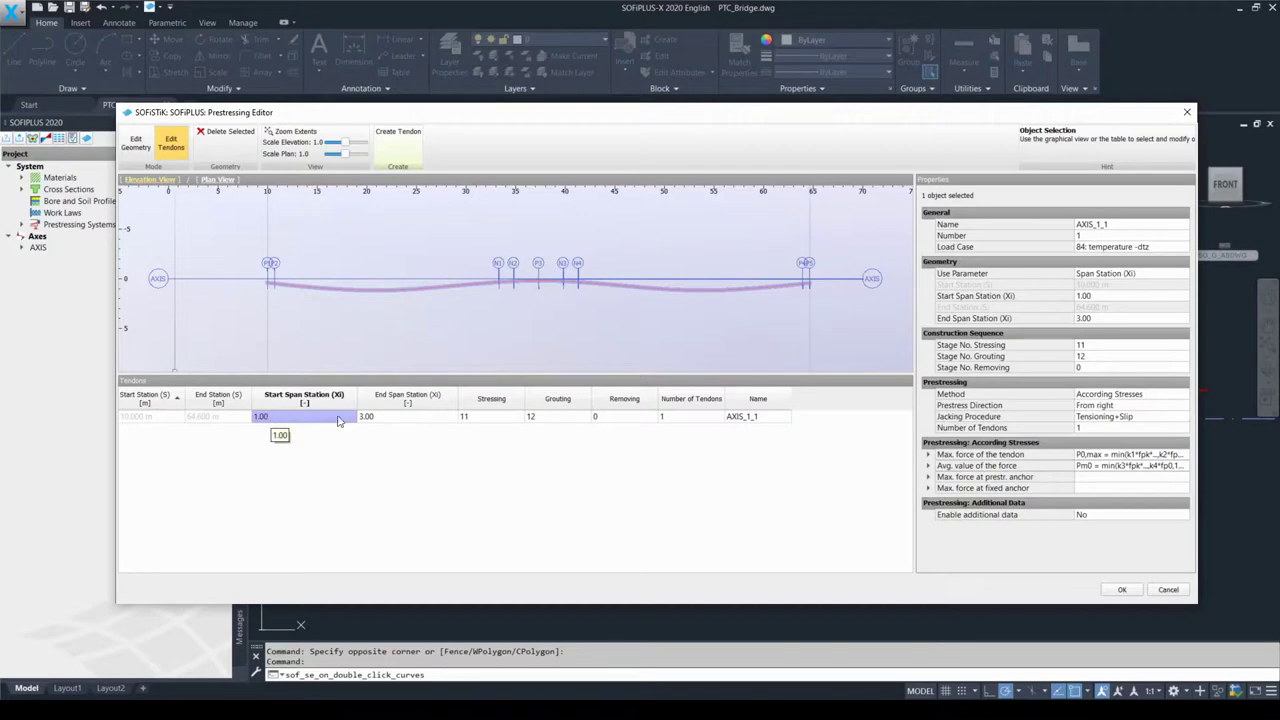
{"action": "left_click", "coordinate": [388, 420]}
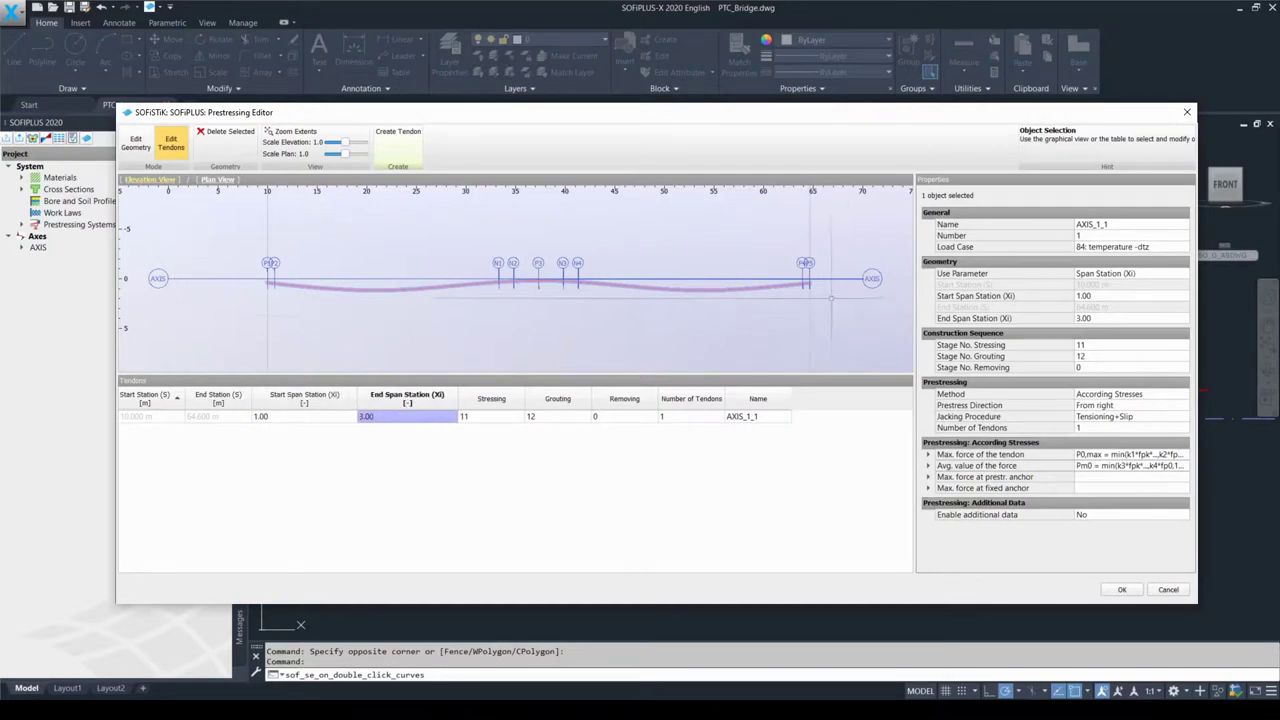
{"action": "left_click", "coordinate": [405, 418]}
{"action": "type", "text": "2.1"}
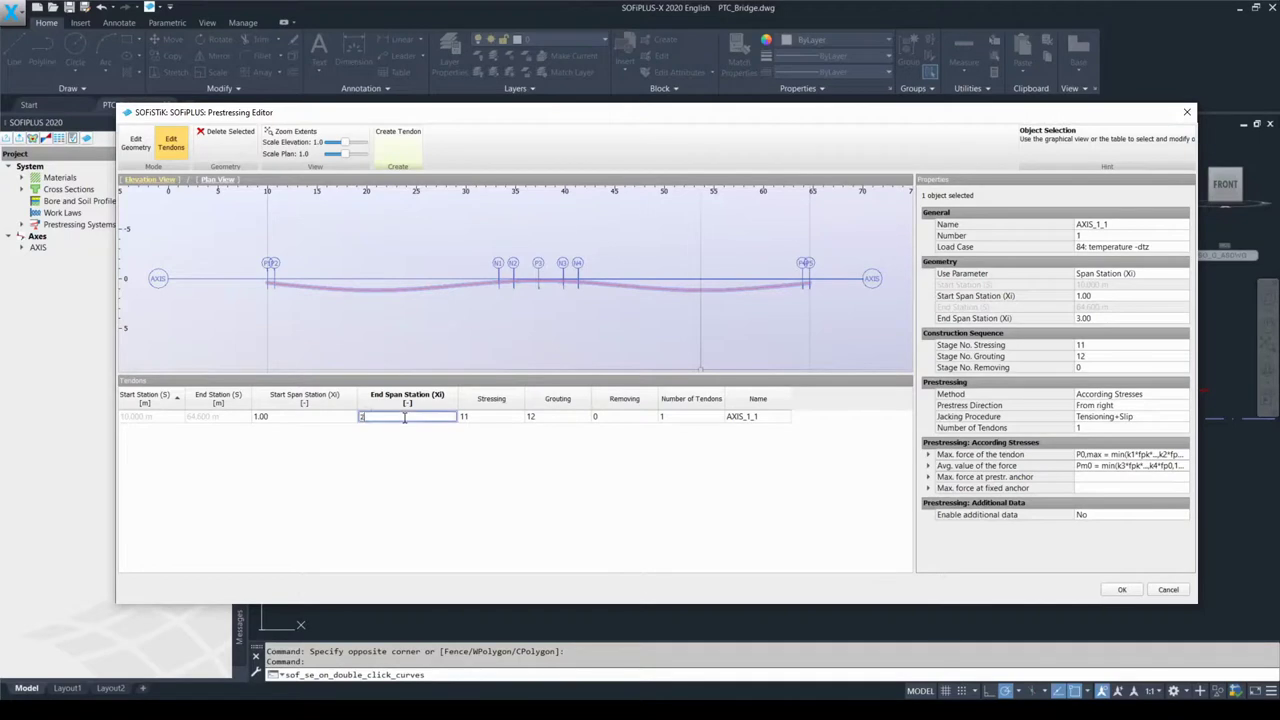
{"action": "left_click", "coordinate": [399, 447]}
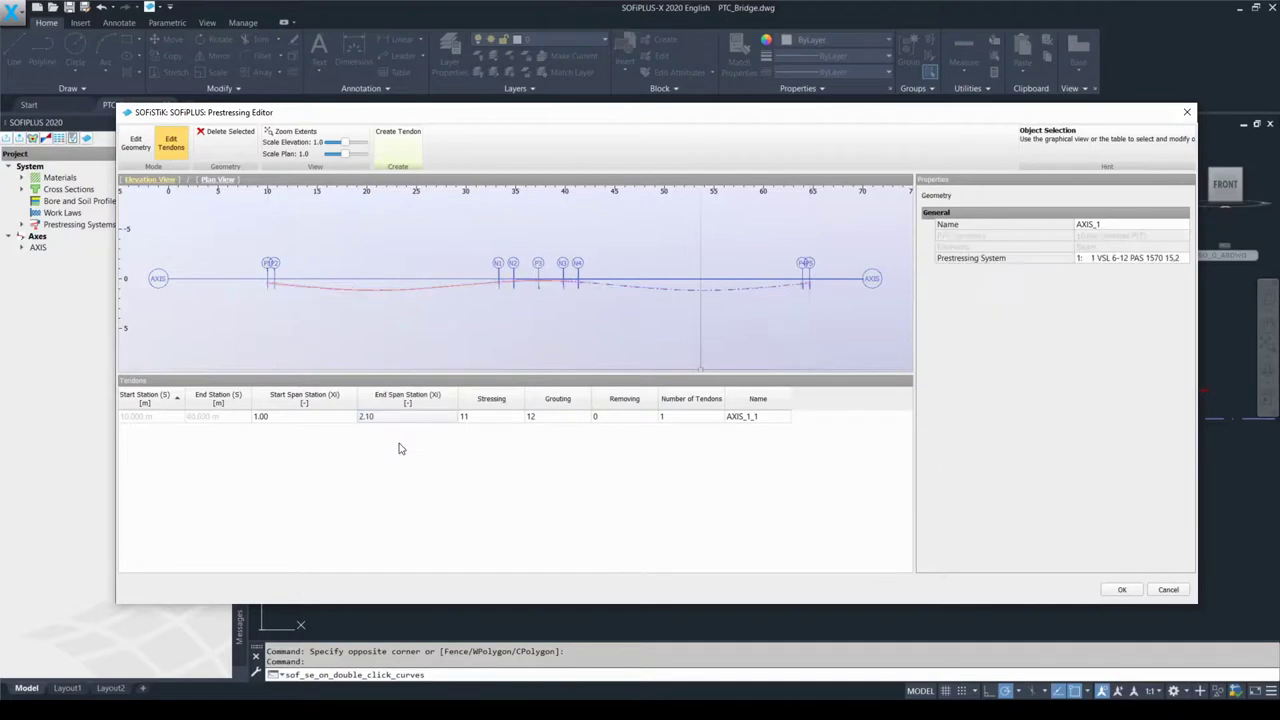
{"action": "left_click", "coordinate": [397, 418]}
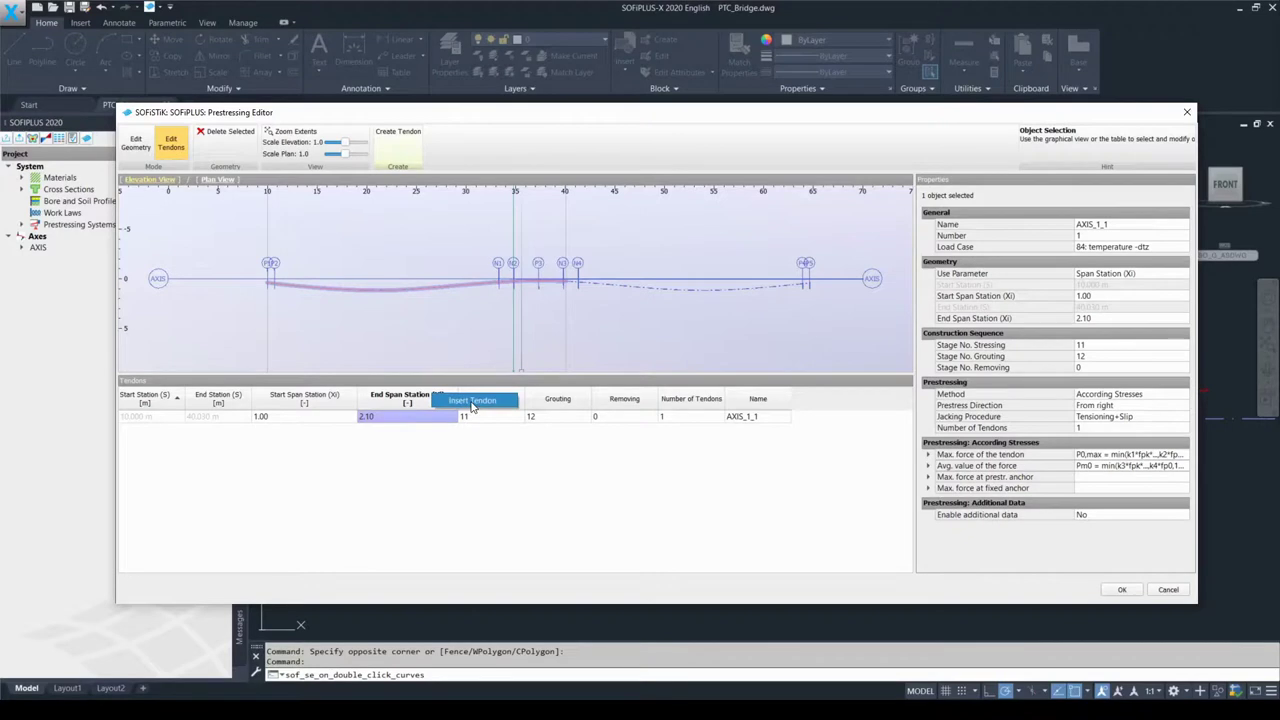
{"action": "left_click", "coordinate": [473, 402]}
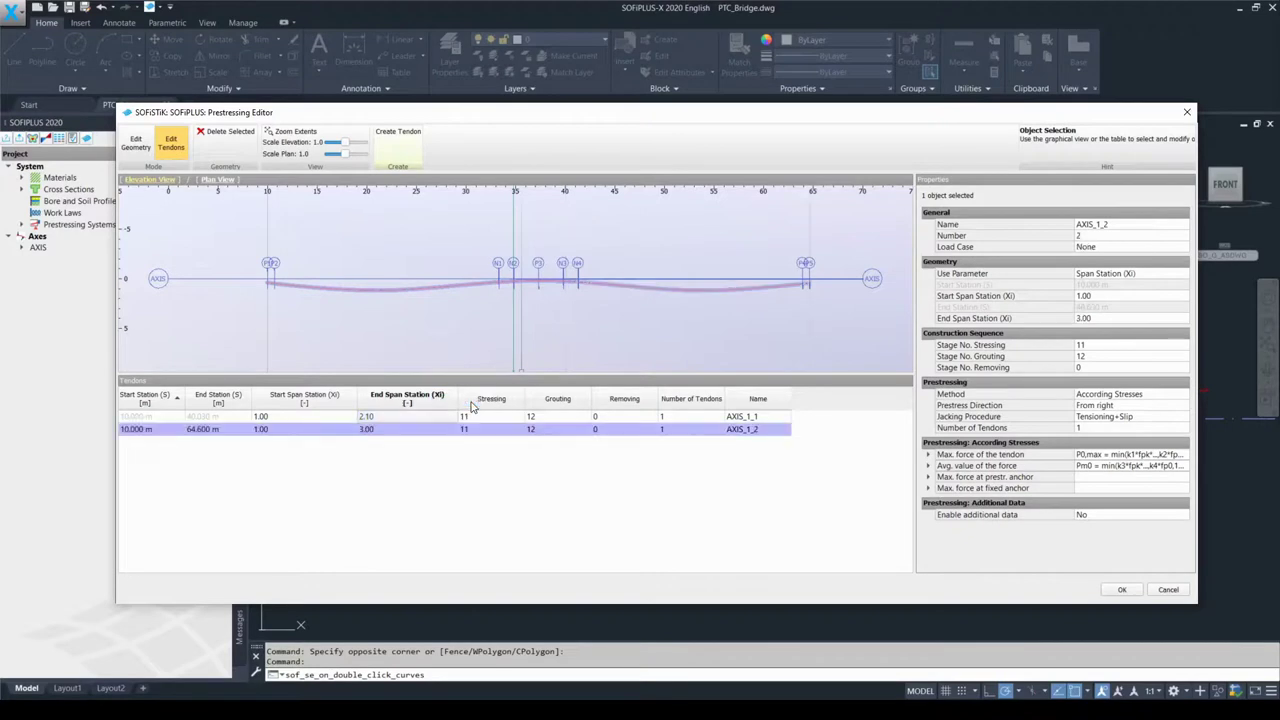
Set the start span station of tendon AXIS_1_2 to 2.10
{"action": "double_click", "coordinate": [288, 428]}
{"action": "type", "text": "2.1"}
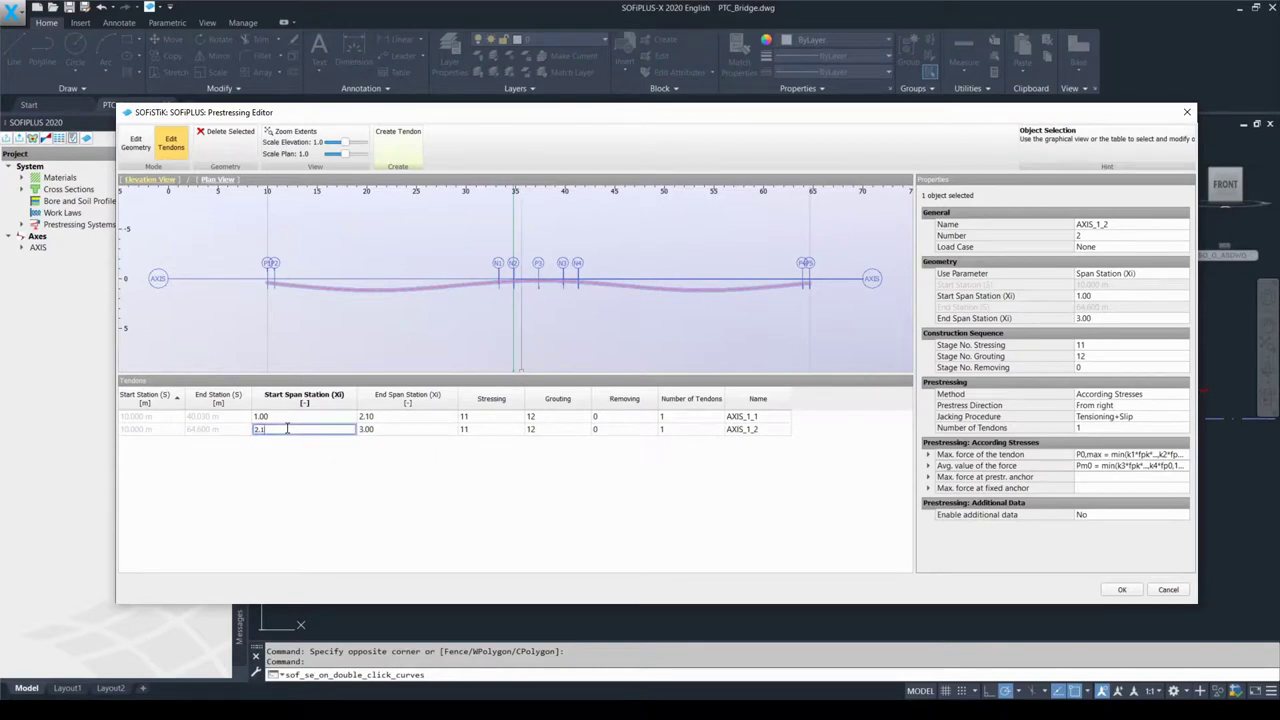
{"action": "key", "text": "Tab"}
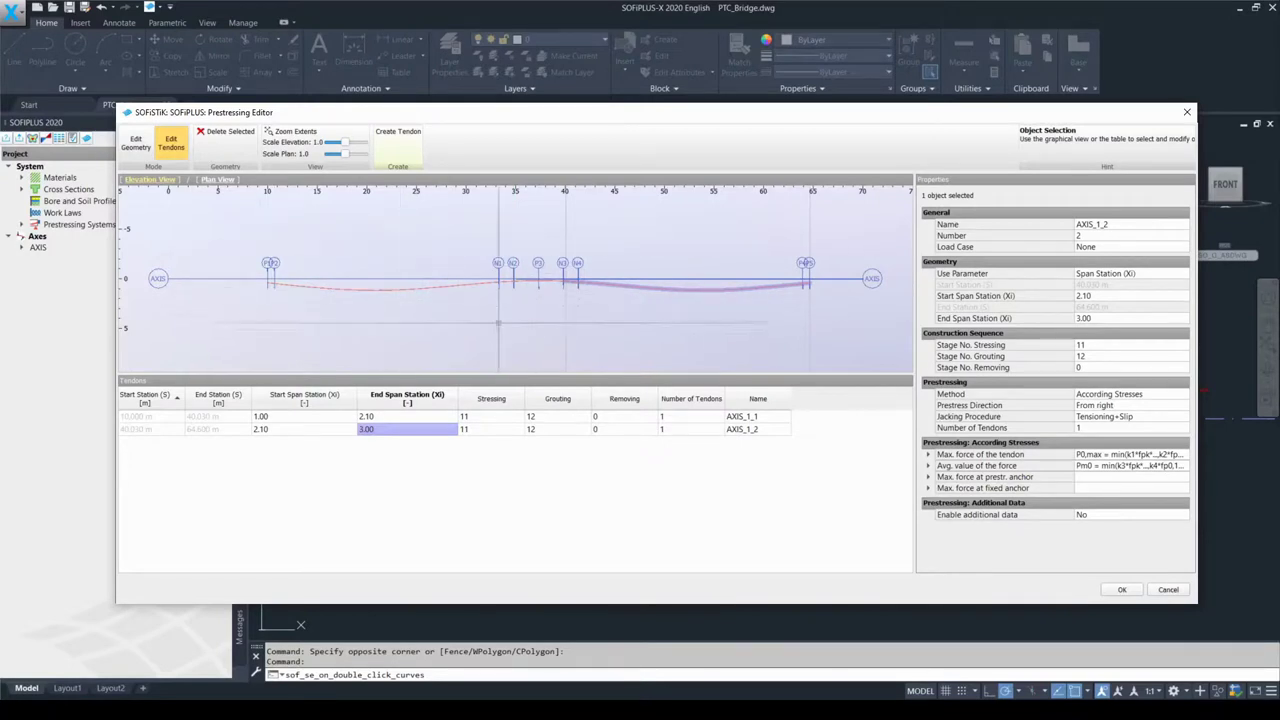
Set the construction stages of tendon AXIS_1_2 to 21 for stressing and 22 for grouting
{"action": "left_click", "coordinate": [500, 430]}
{"action": "left_click", "coordinate": [500, 430]}
{"action": "type", "text": "21"}
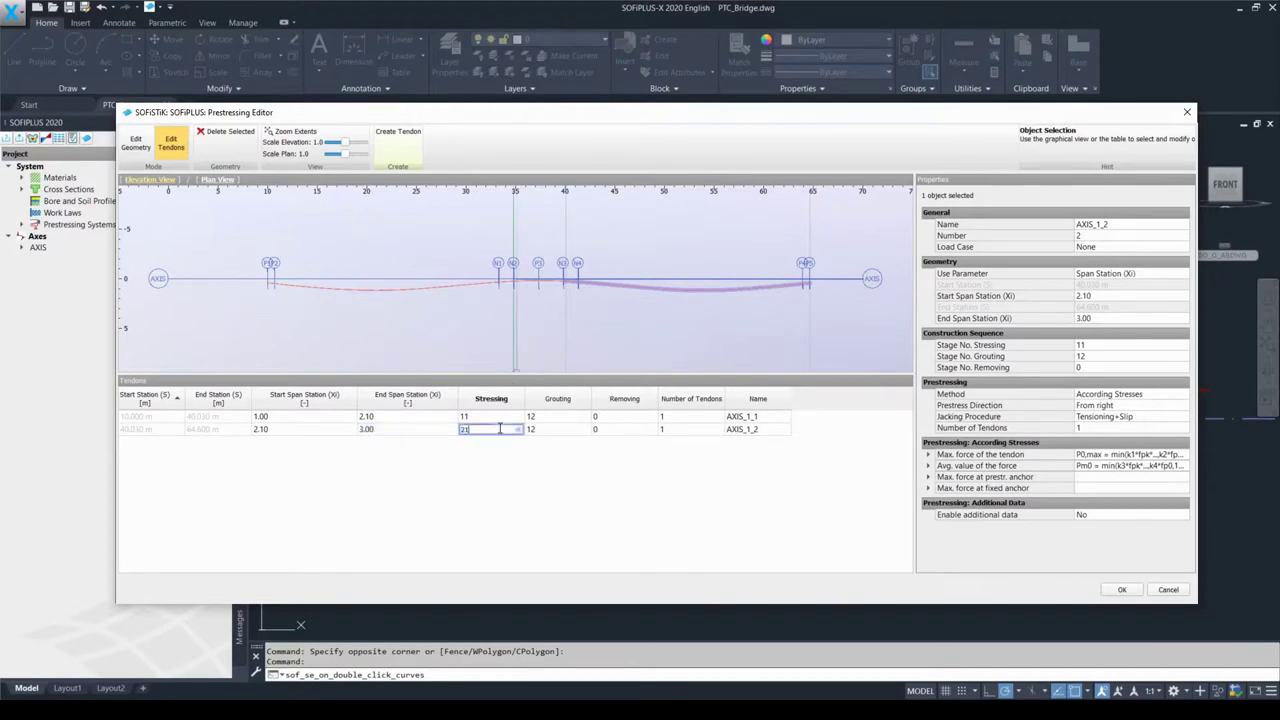
{"action": "left_click", "coordinate": [542, 430]}
{"action": "left_click", "coordinate": [542, 430]}
{"action": "type", "text": "22"}
{"action": "left_click", "coordinate": [544, 454]}
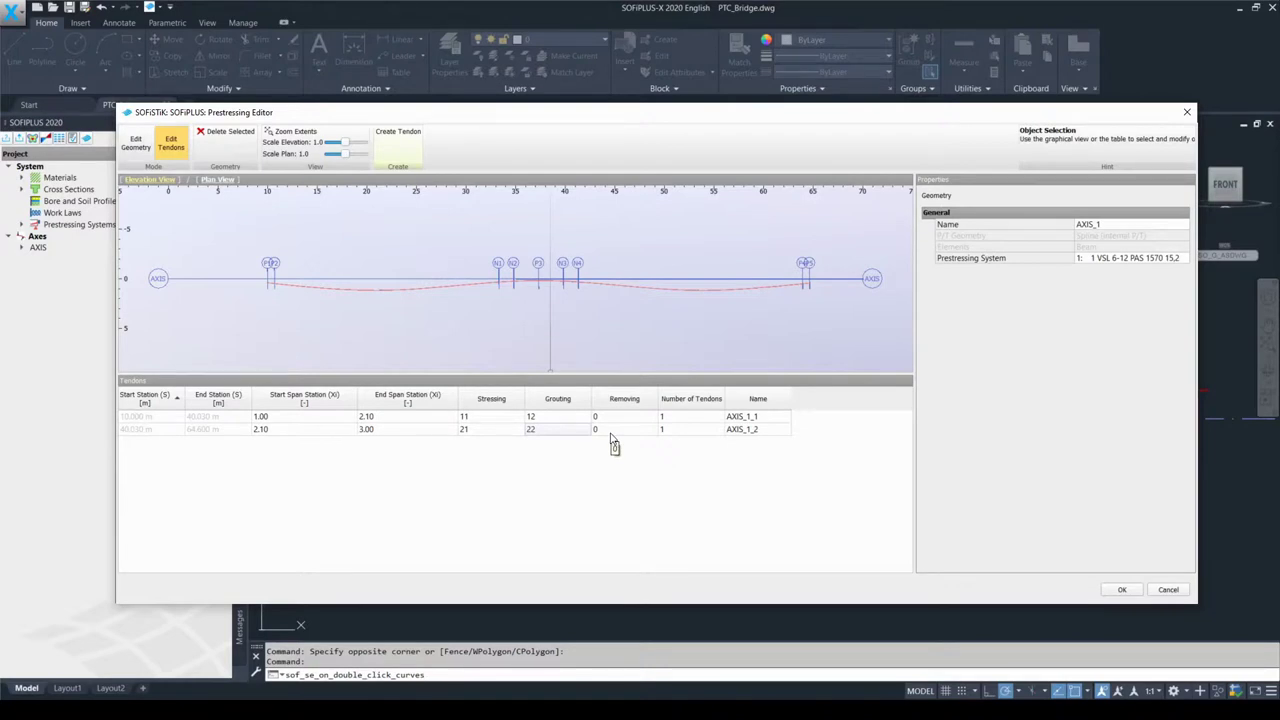
Delete tendon AXIS_1_2 from the tendon geometry
{"action": "left_click", "coordinate": [612, 429]}
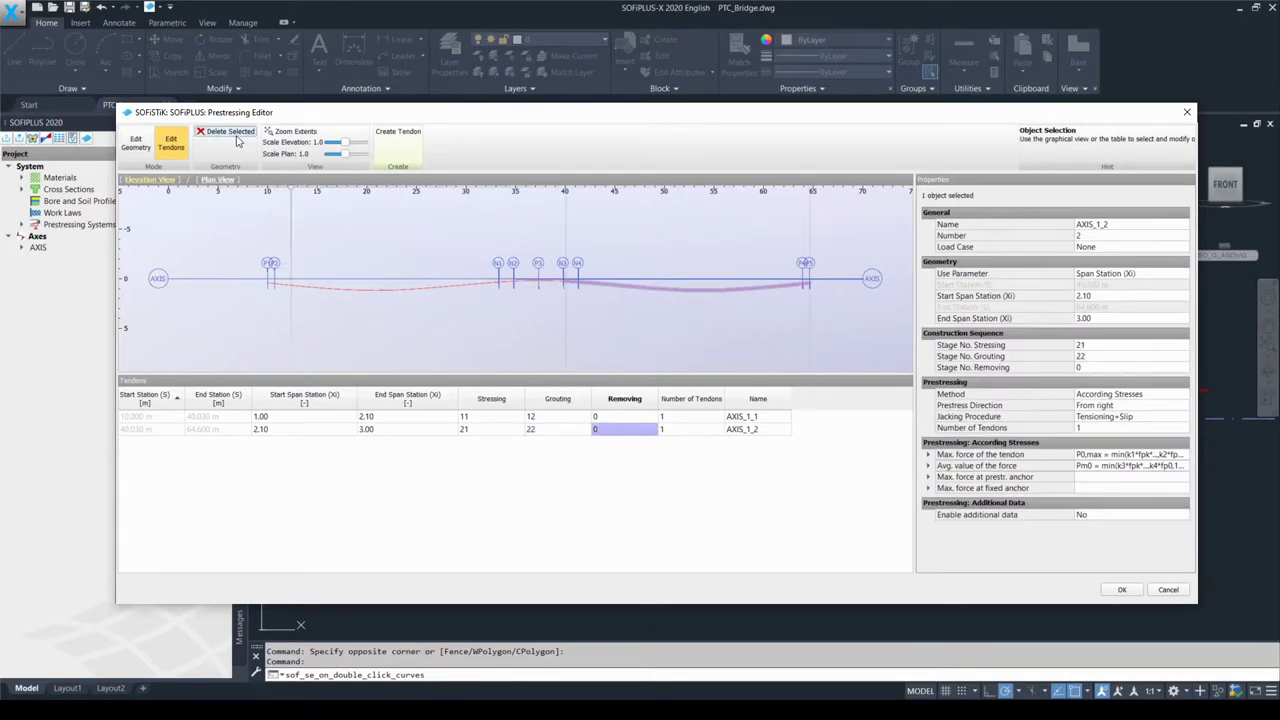
{"action": "left_click", "coordinate": [237, 140]}
{"action": "left_click", "coordinate": [237, 140]}
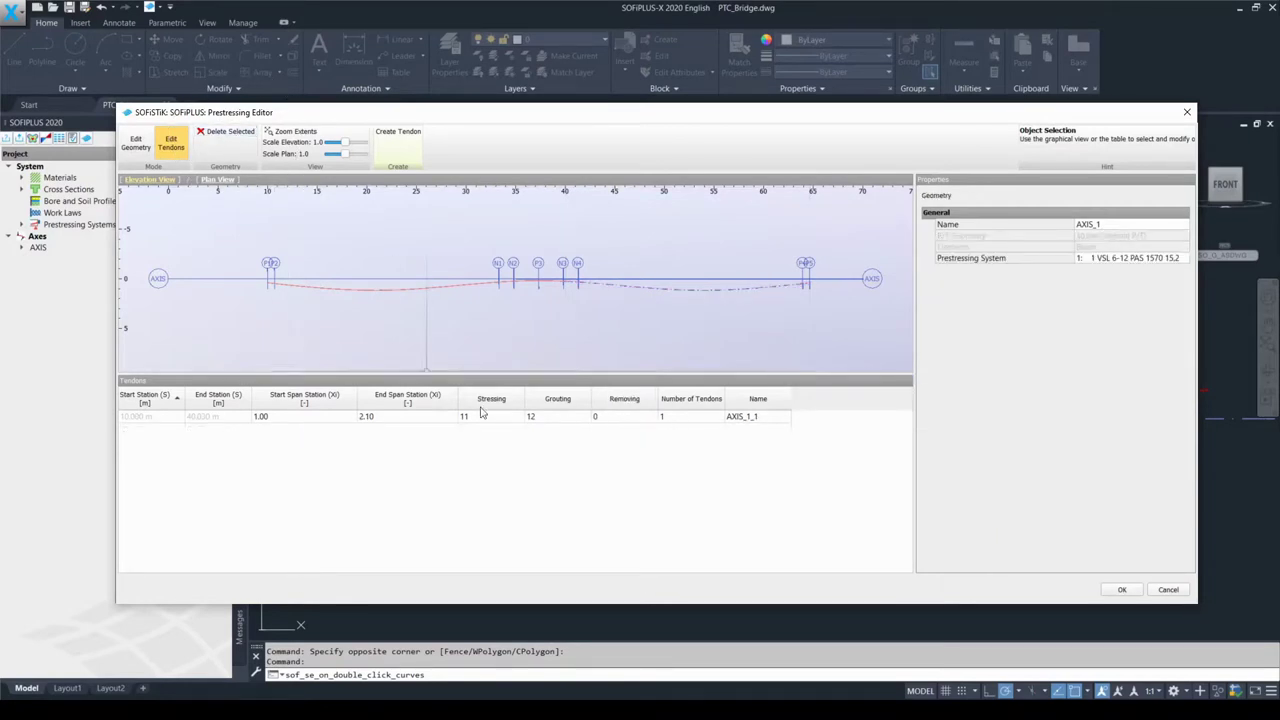
Extend tendon AXIS_1_1 over both spans by setting its end span station to 3.00
{"action": "left_click", "coordinate": [551, 420]}
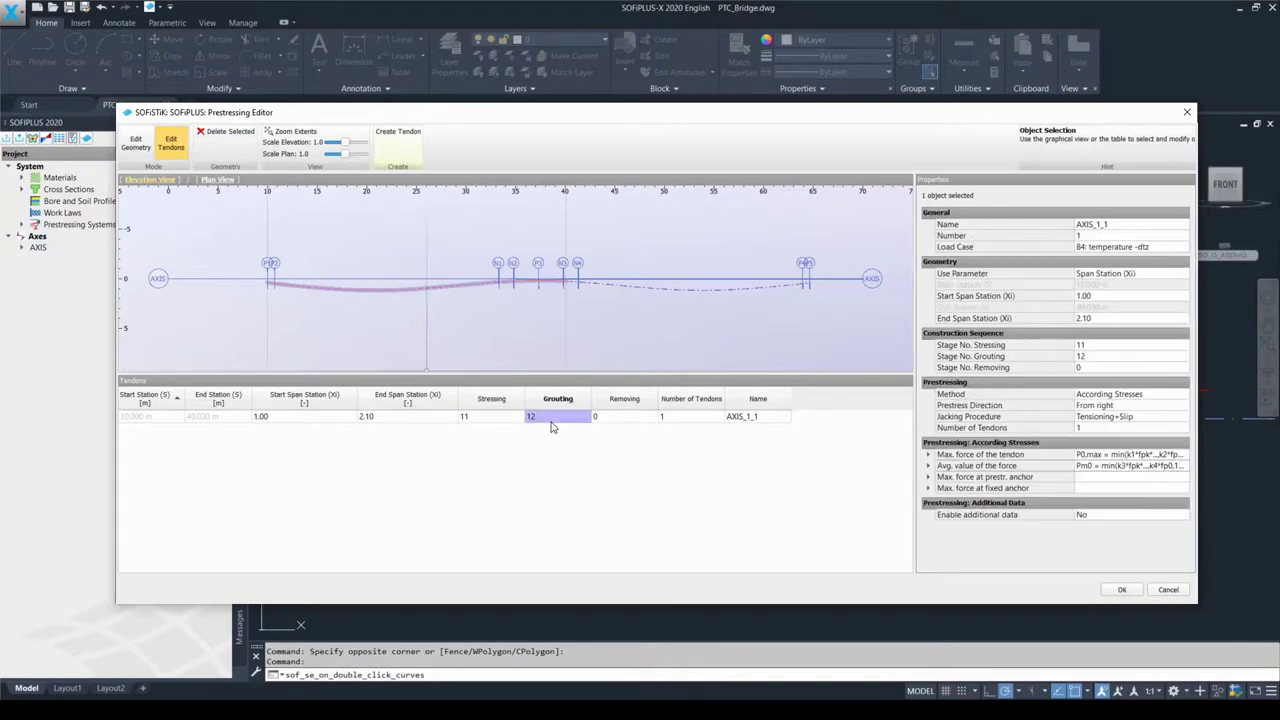
{"action": "left_click", "coordinate": [432, 421]}
{"action": "left_click", "coordinate": [431, 420]}
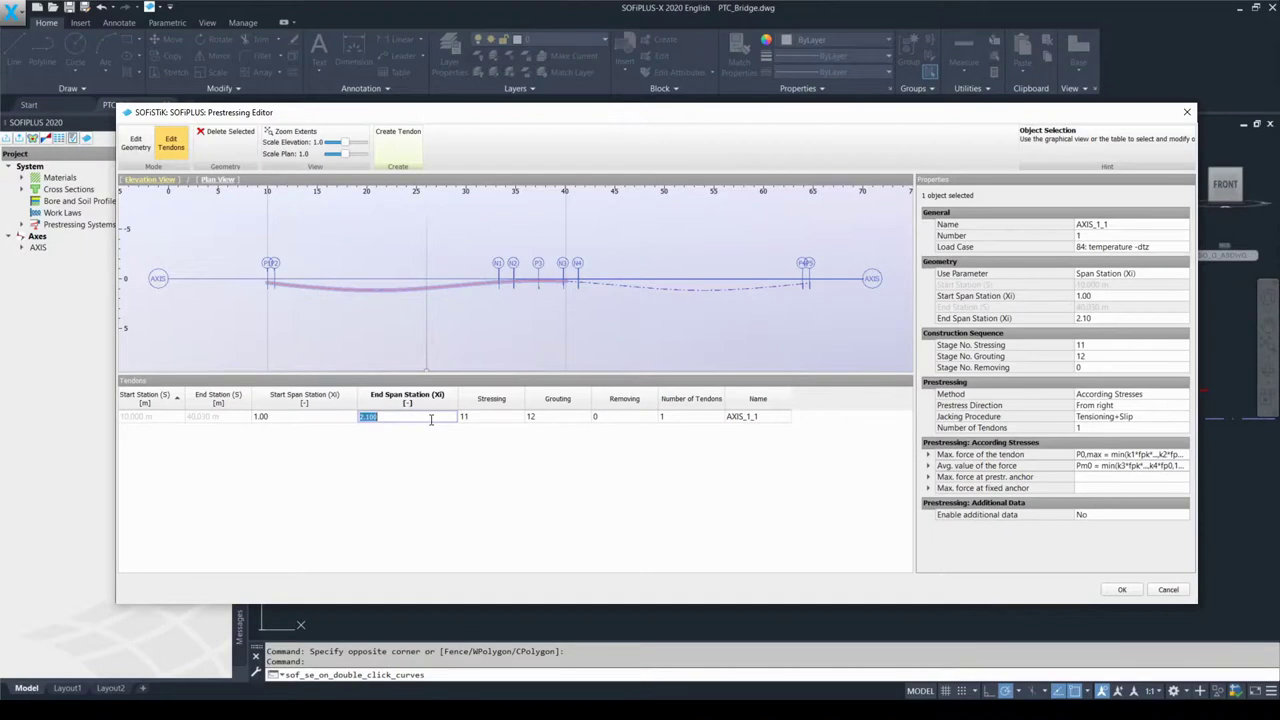
{"action": "type", "text": "3.00"}
{"action": "key", "text": "Return"}
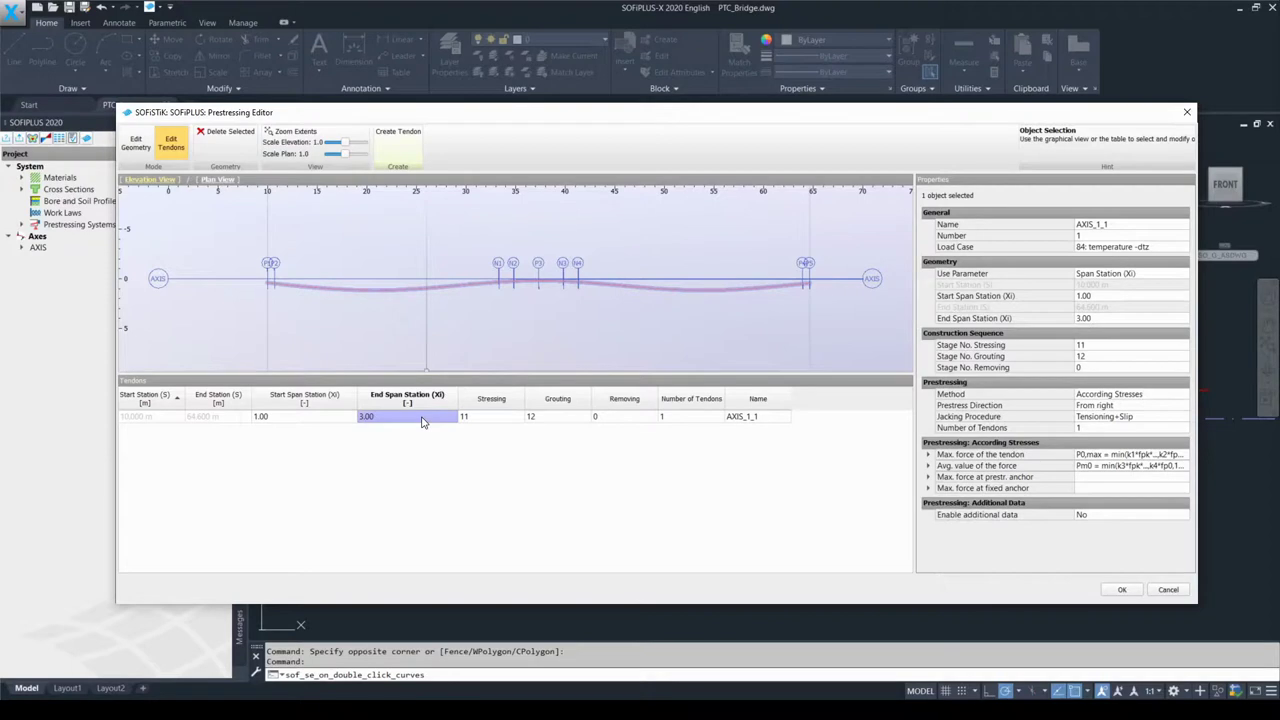
Set the construction stages of tendon AXIS_1_1 to 21 for stressing and 22 for grouting
{"action": "double_click", "coordinate": [494, 417]}
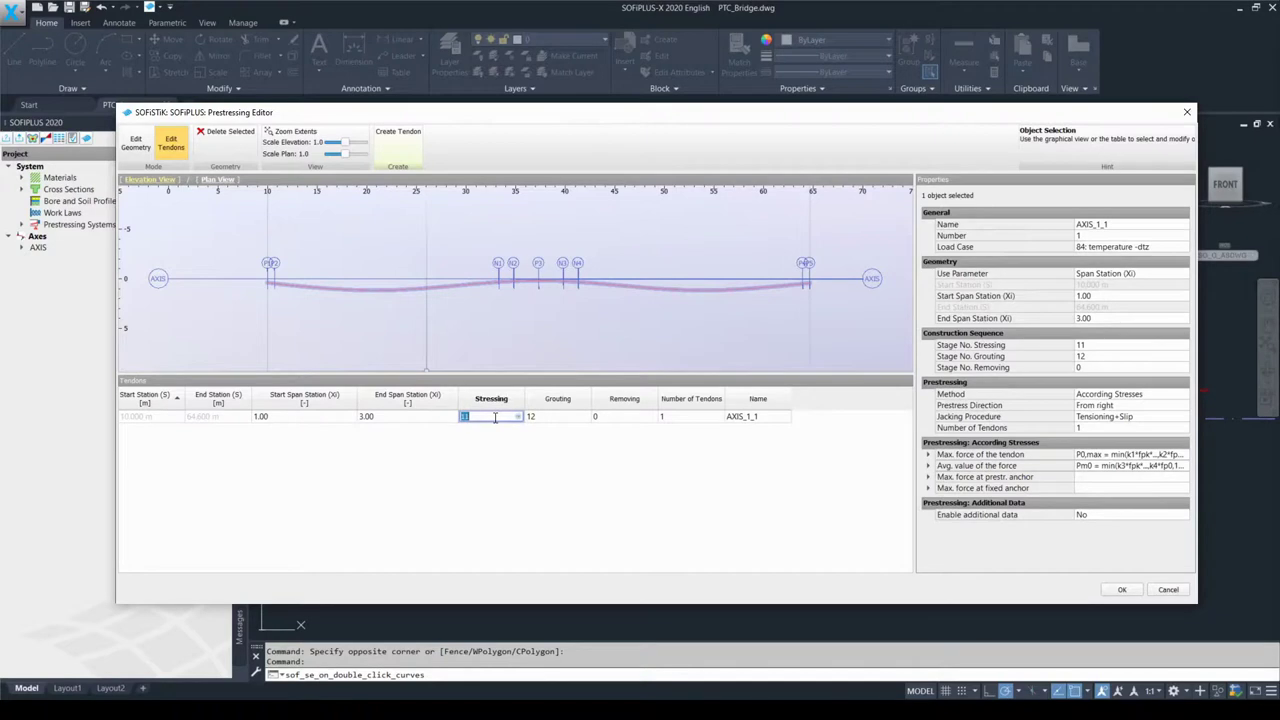
{"action": "type", "text": "21"}
{"action": "double_click", "coordinate": [568, 420]}
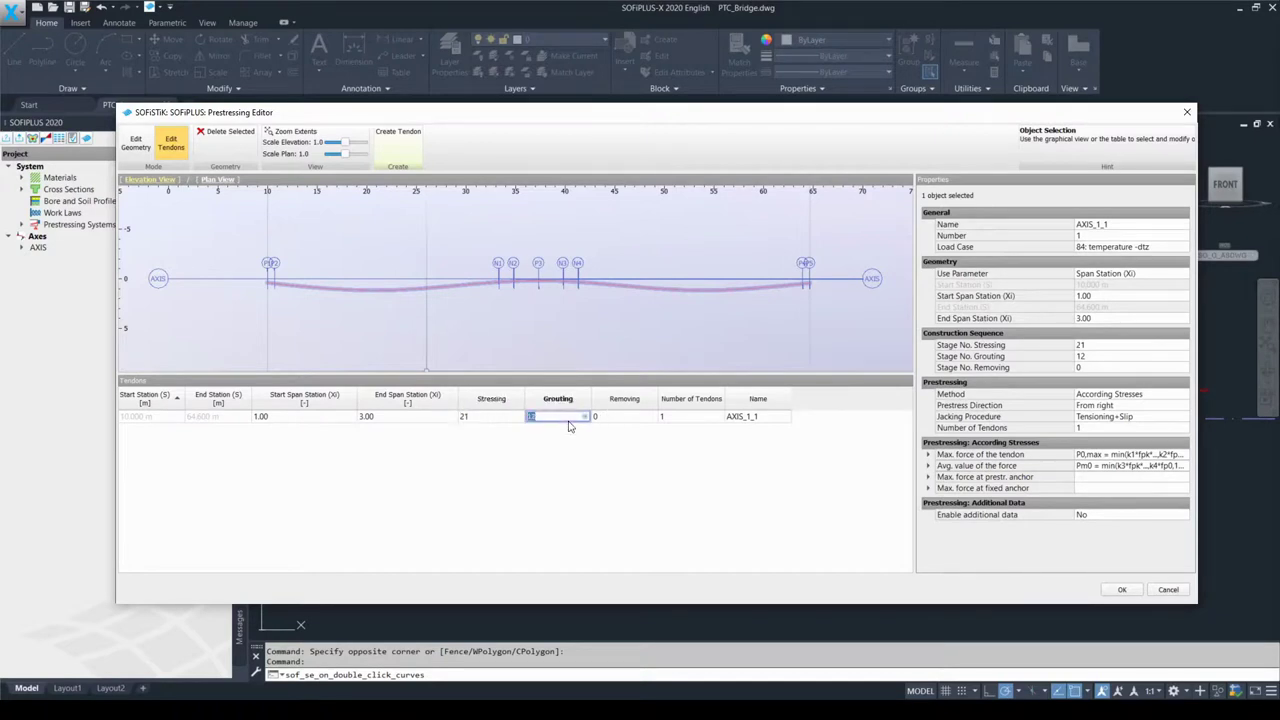
{"action": "type", "text": "22"}
Change the number of tendons of AXIS_1_1 to 3 and return it to 1
{"action": "left_click", "coordinate": [675, 421]}
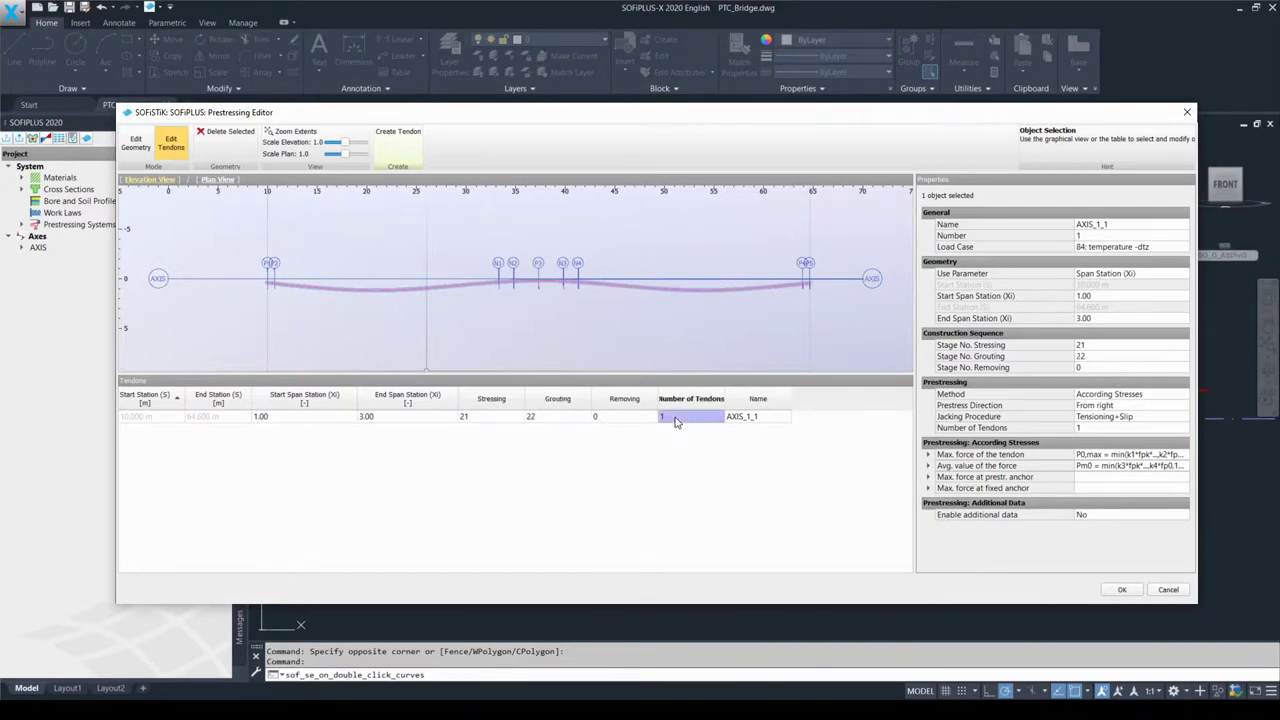
{"action": "double_click", "coordinate": [724, 398]}
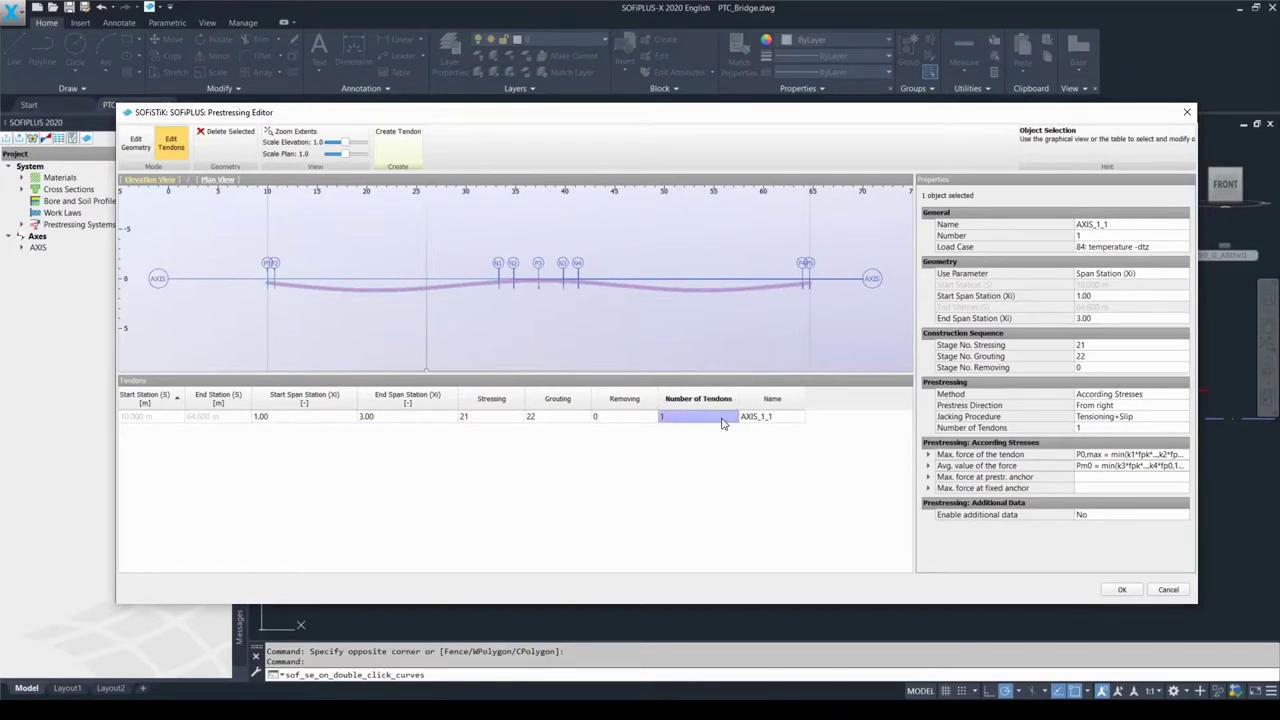
{"action": "left_click", "coordinate": [722, 419]}
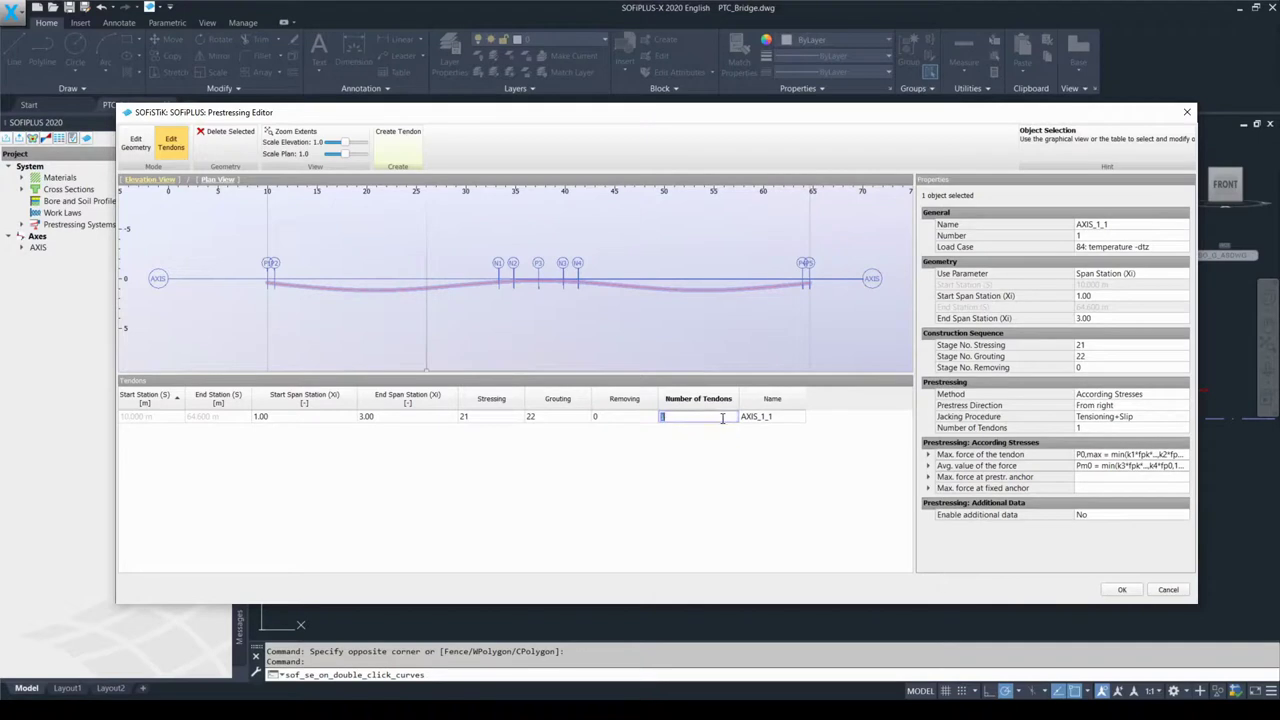
{"action": "type", "text": "3"}
{"action": "left_click", "coordinate": [668, 419]}
{"action": "key", "text": "BackSpace"}
{"action": "type", "text": "1"}
{"action": "key", "text": "Return"}
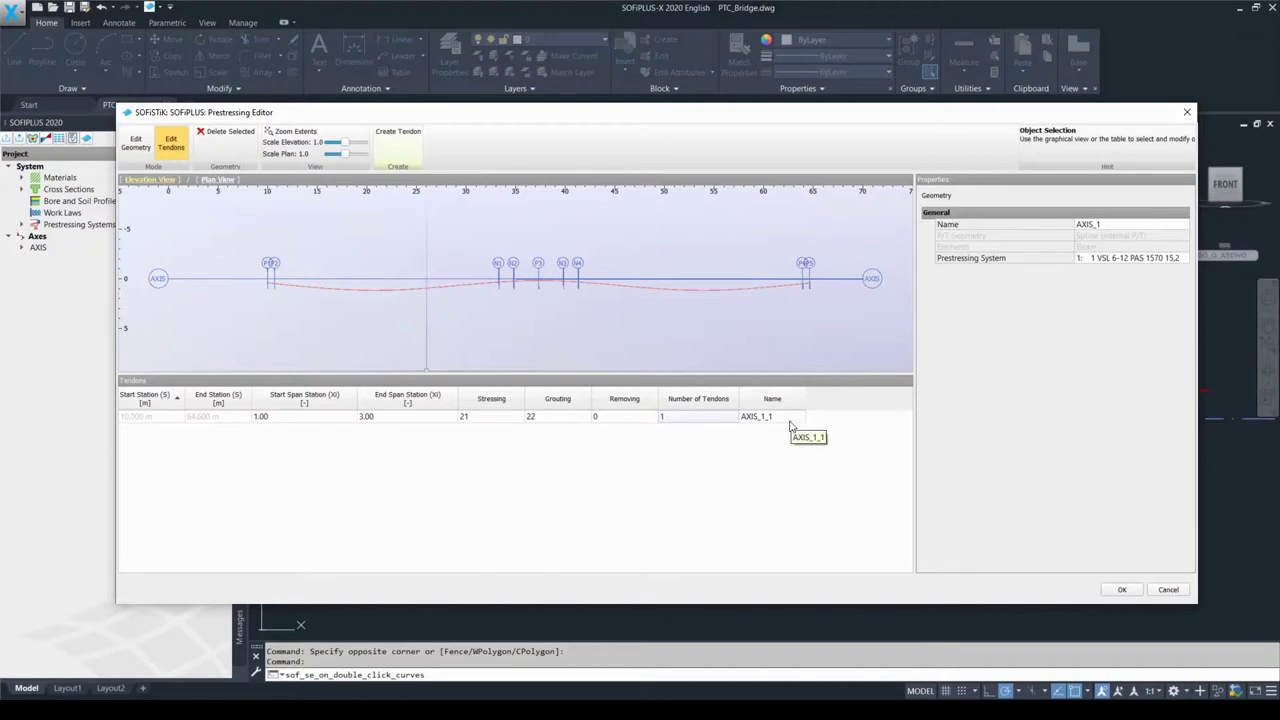
Assign load case 11: curvature loading to tendon AXIS_1_1 and define its range by Station (S)
{"action": "left_click", "coordinate": [708, 421]}
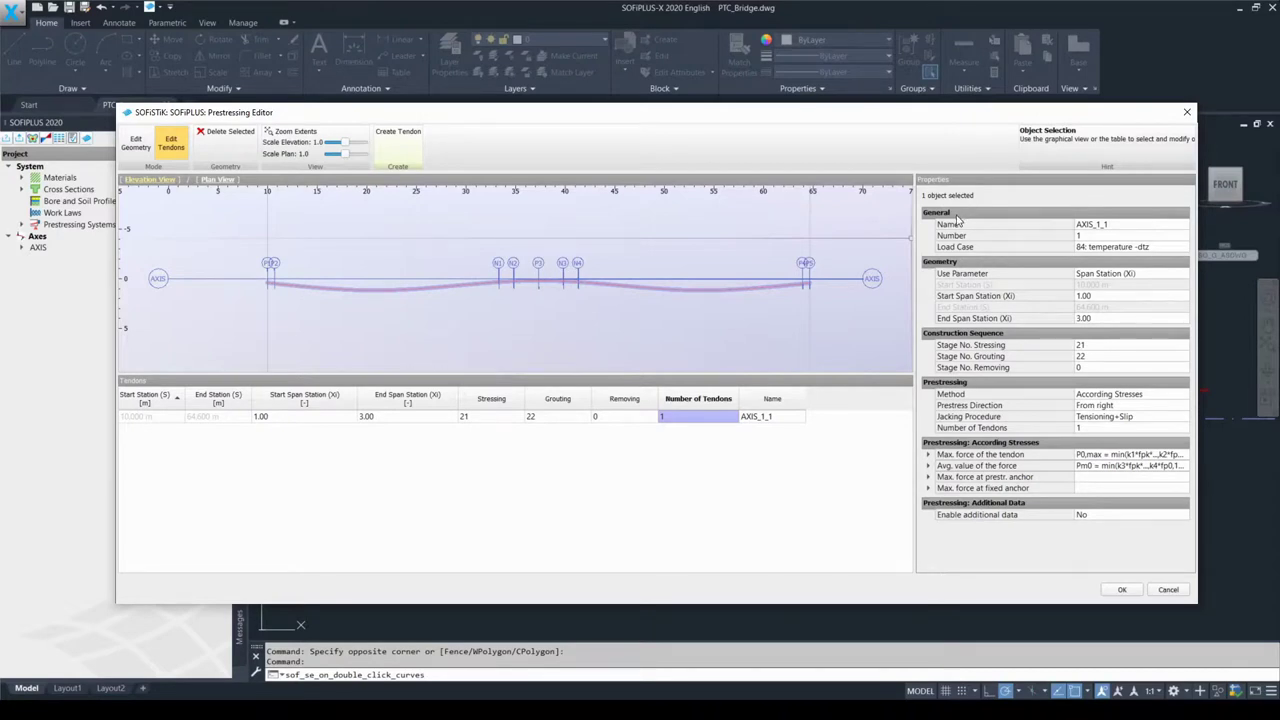
{"action": "left_click", "coordinate": [1090, 236]}
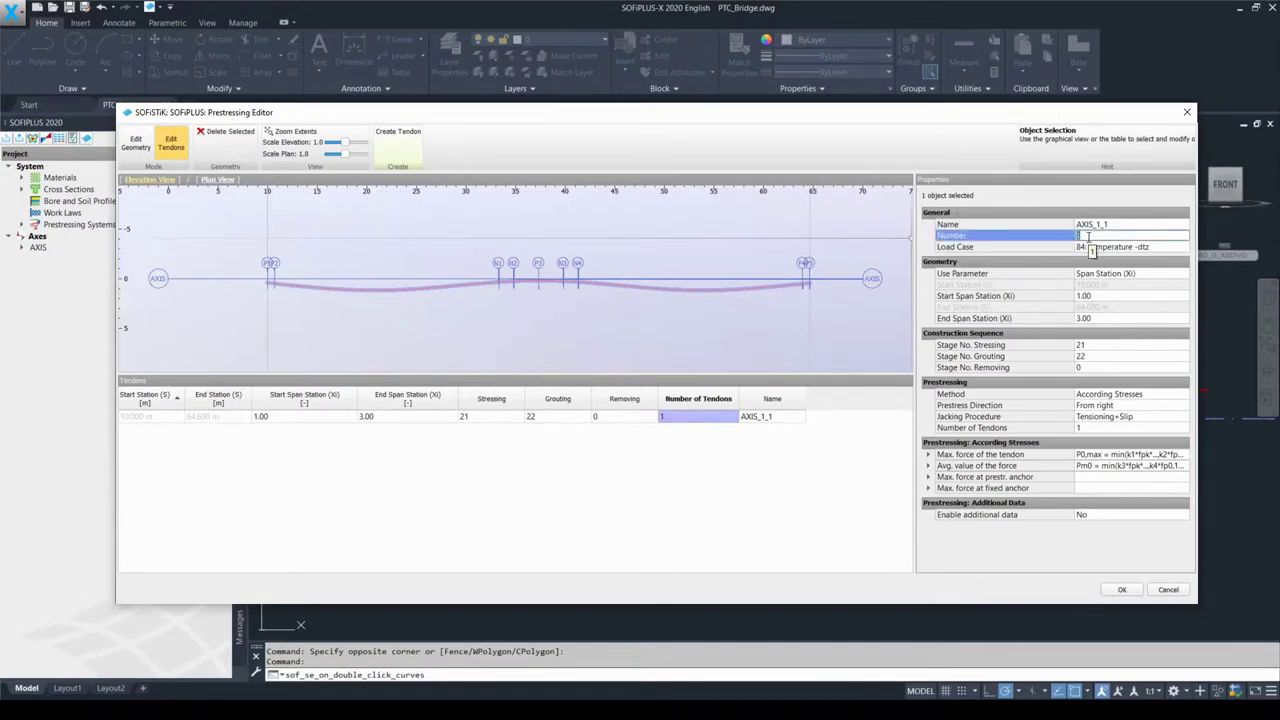
{"action": "left_click", "coordinate": [985, 248]}
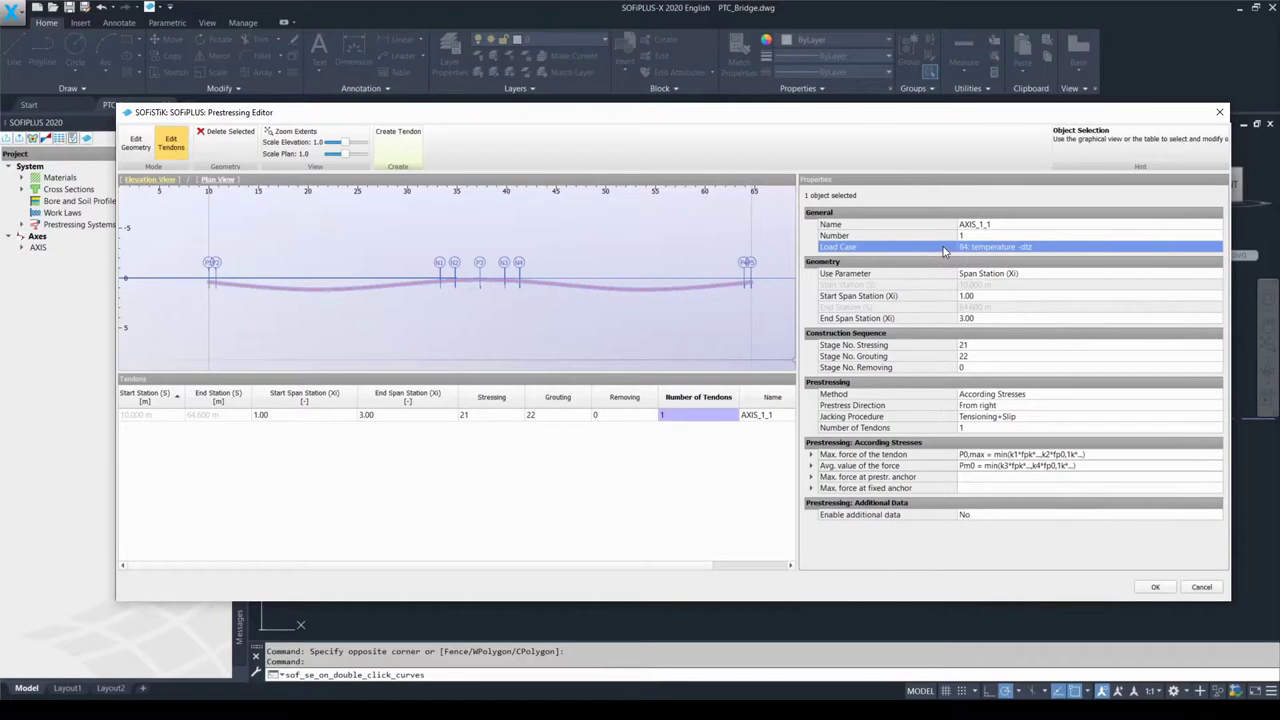
{"action": "left_click", "coordinate": [1040, 248]}
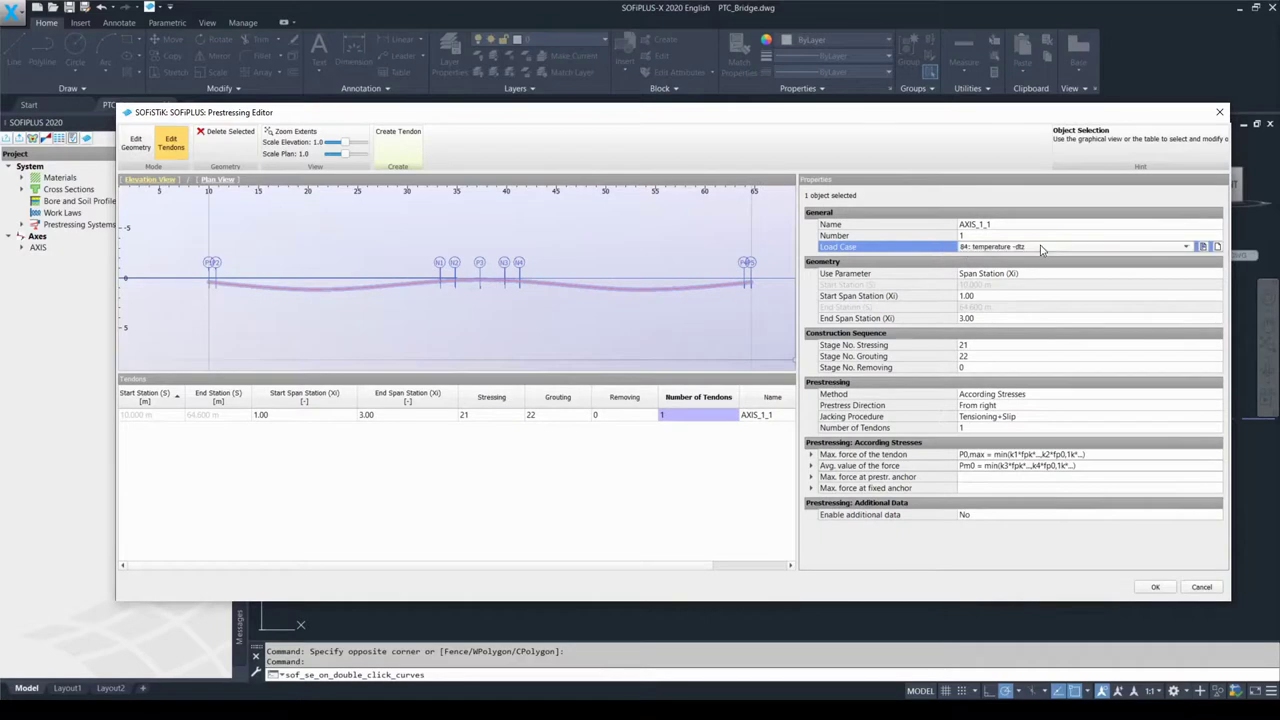
{"action": "left_click", "coordinate": [1186, 248]}
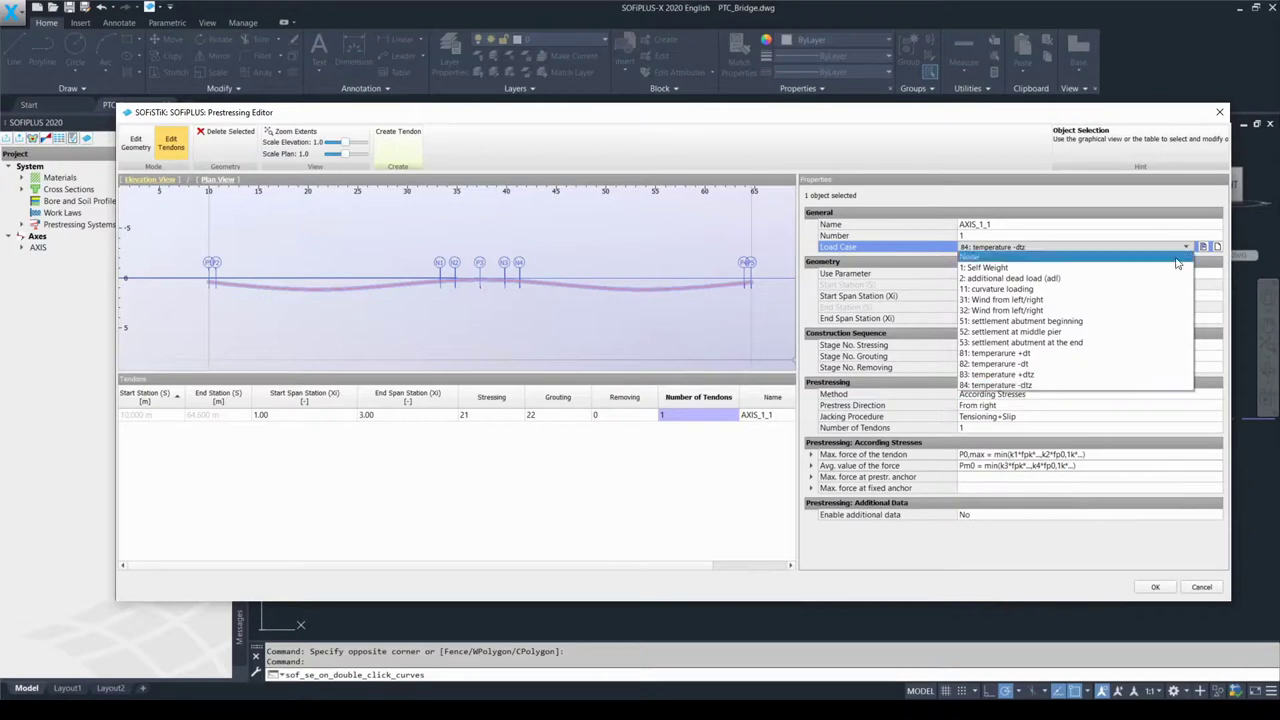
{"action": "left_click", "coordinate": [1119, 296]}
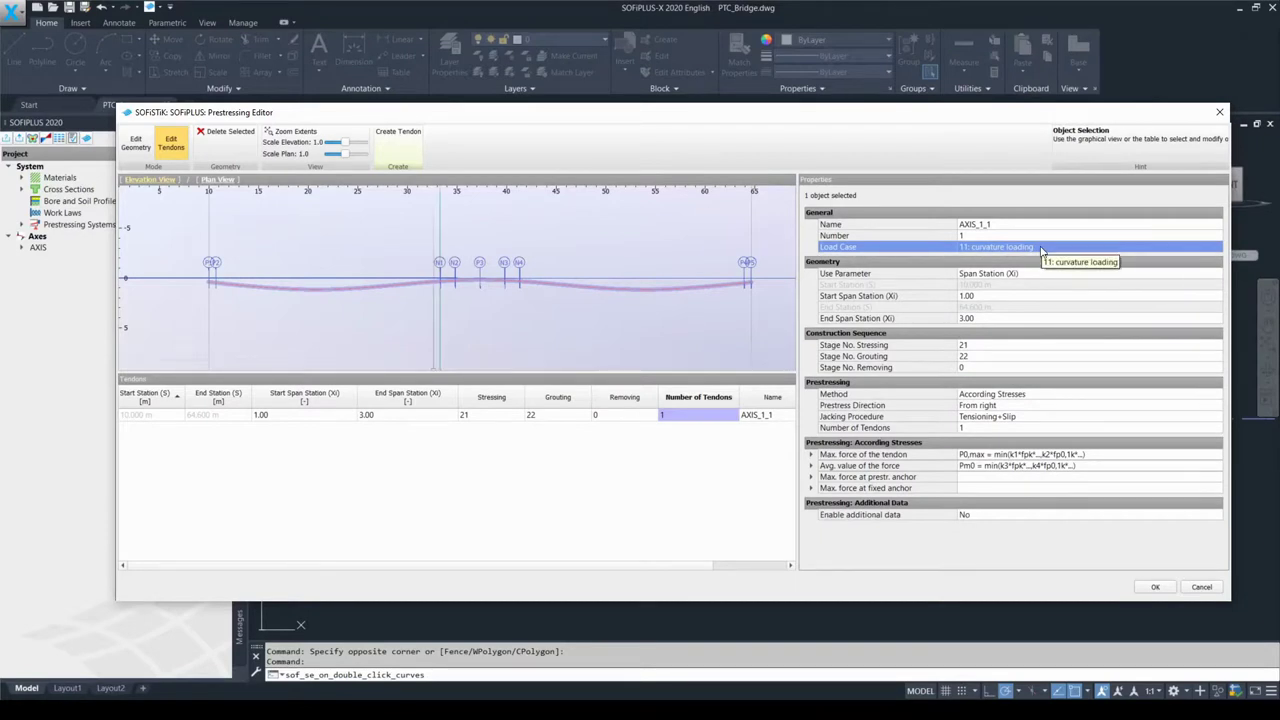
{"action": "left_click", "coordinate": [1040, 250]}
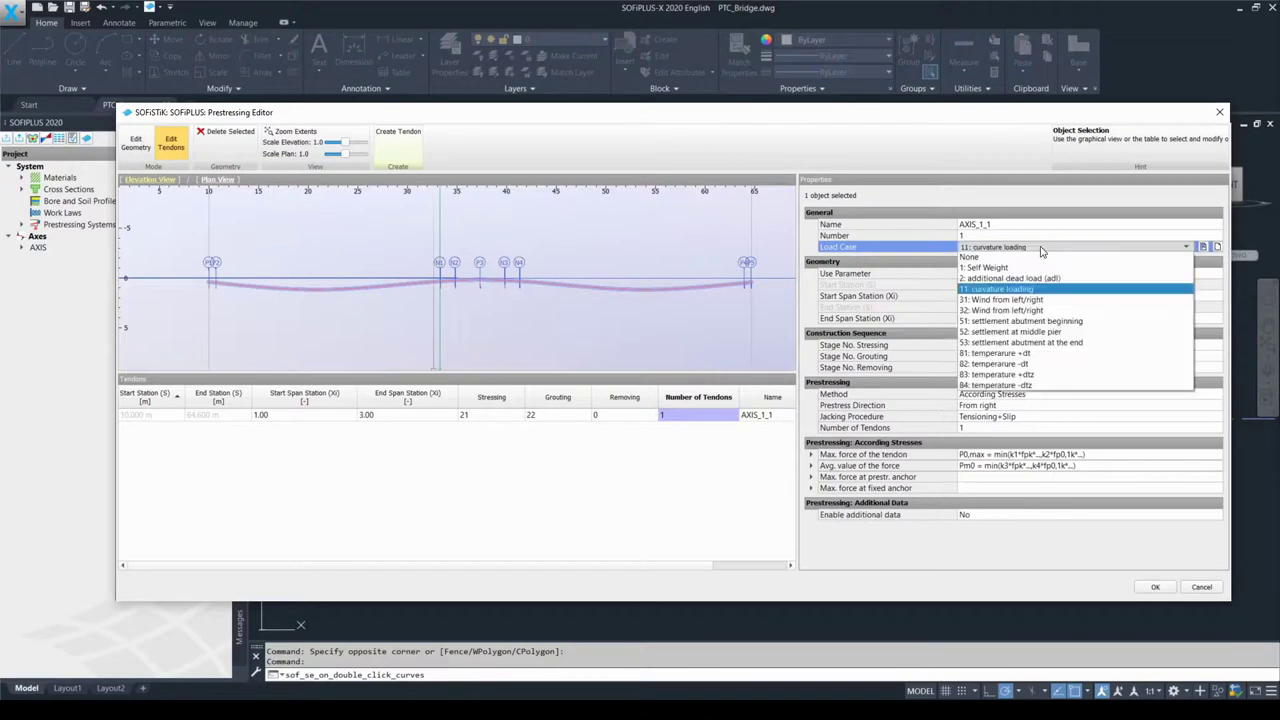
{"action": "left_click", "coordinate": [1040, 250]}
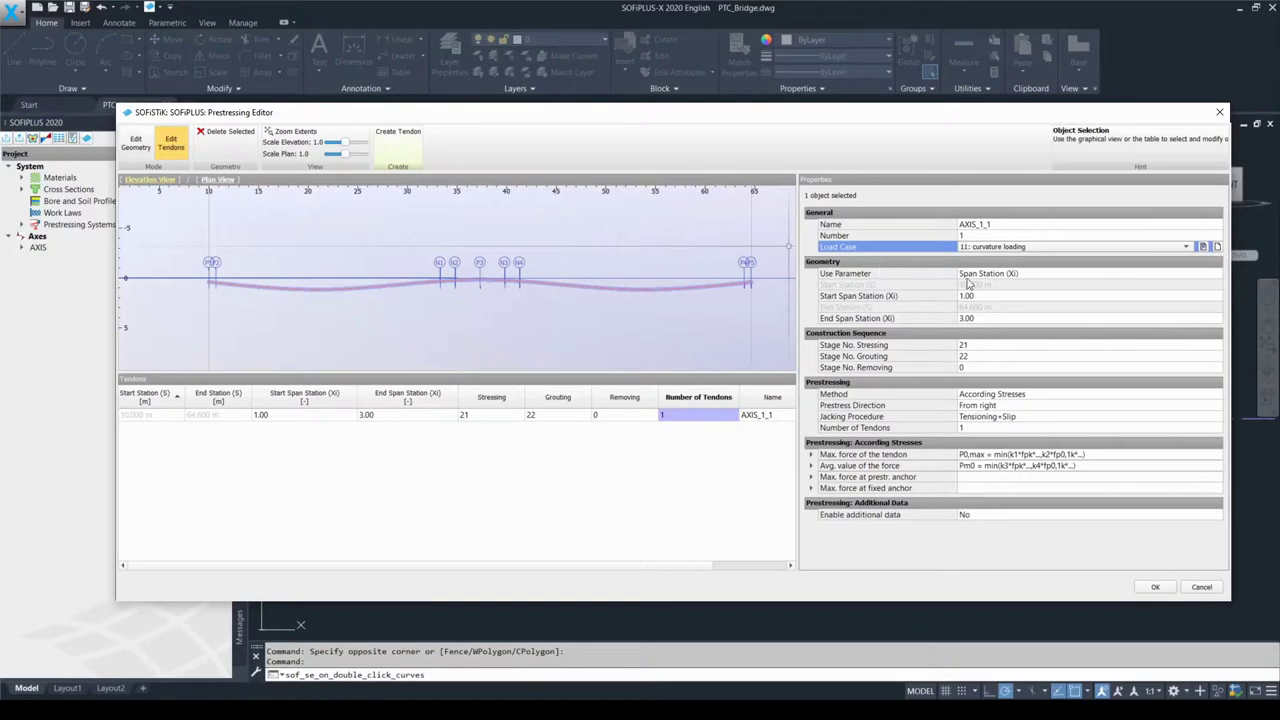
{"action": "left_click", "coordinate": [998, 274]}
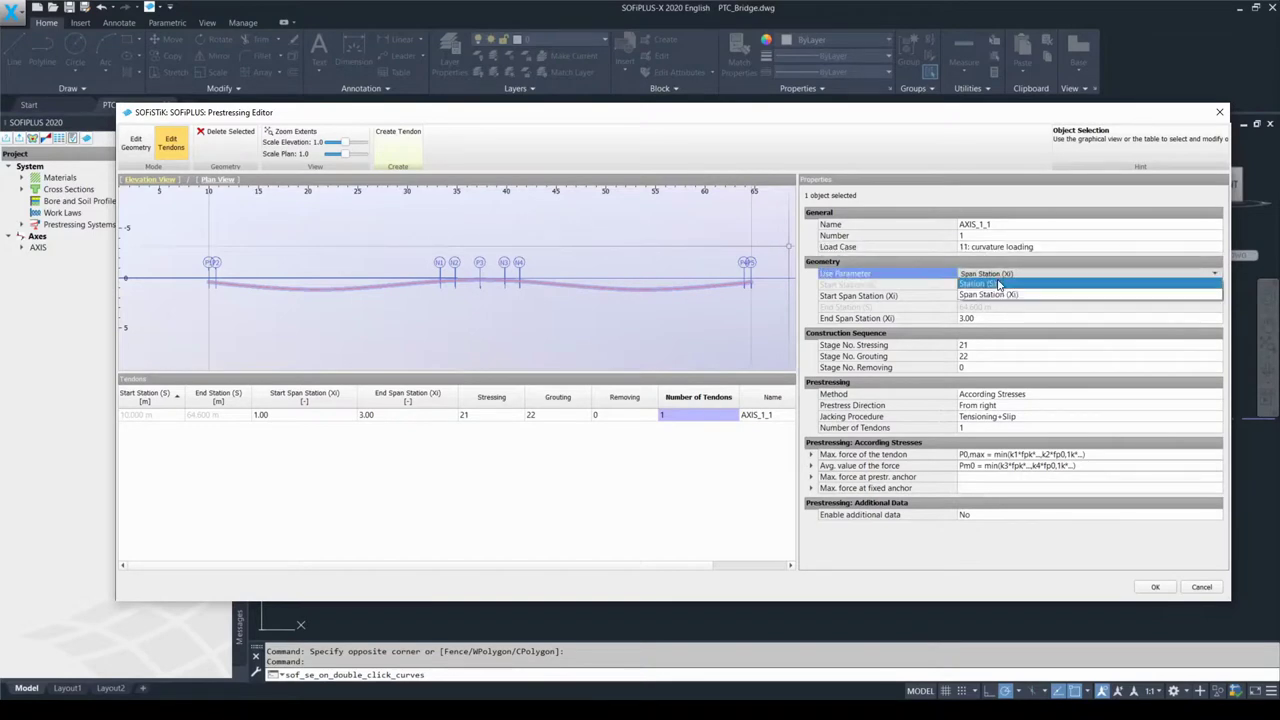
{"action": "left_click", "coordinate": [998, 284]}
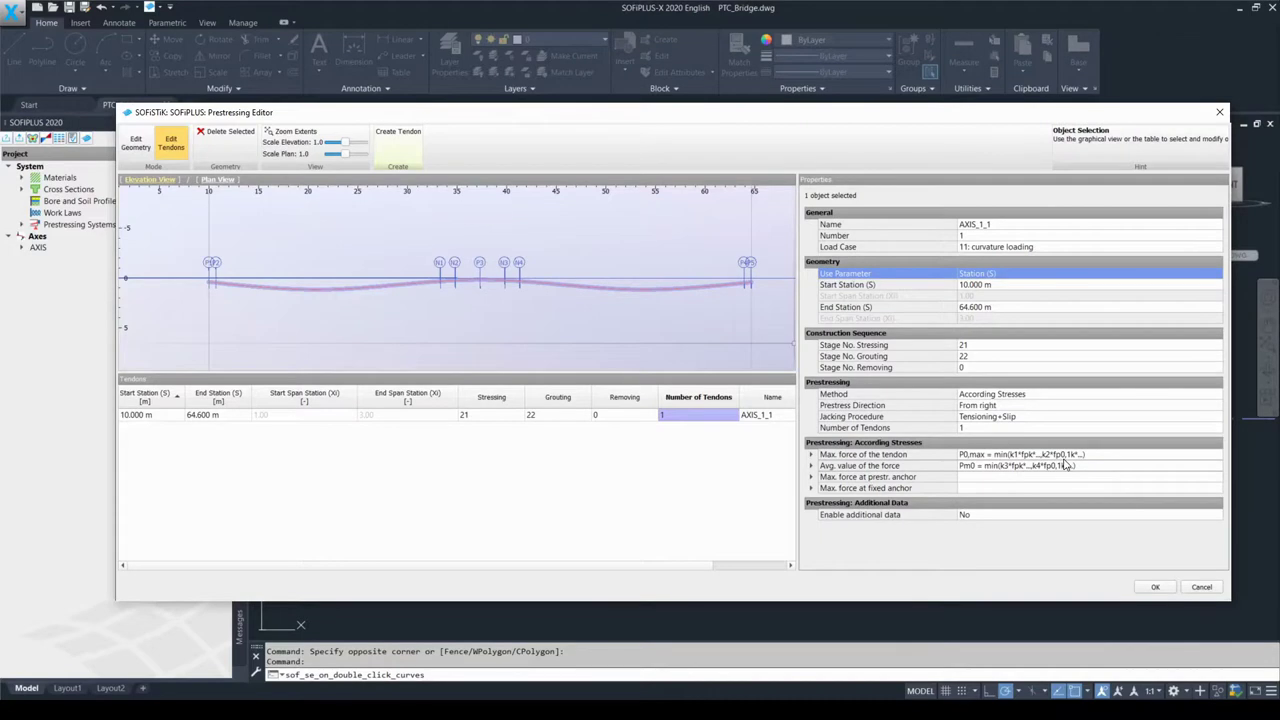
Switch to PDF-XChange Viewer and examine the stress-strain diagram for prestressing steel
{"action": "key", "text": "alt+Tab"}
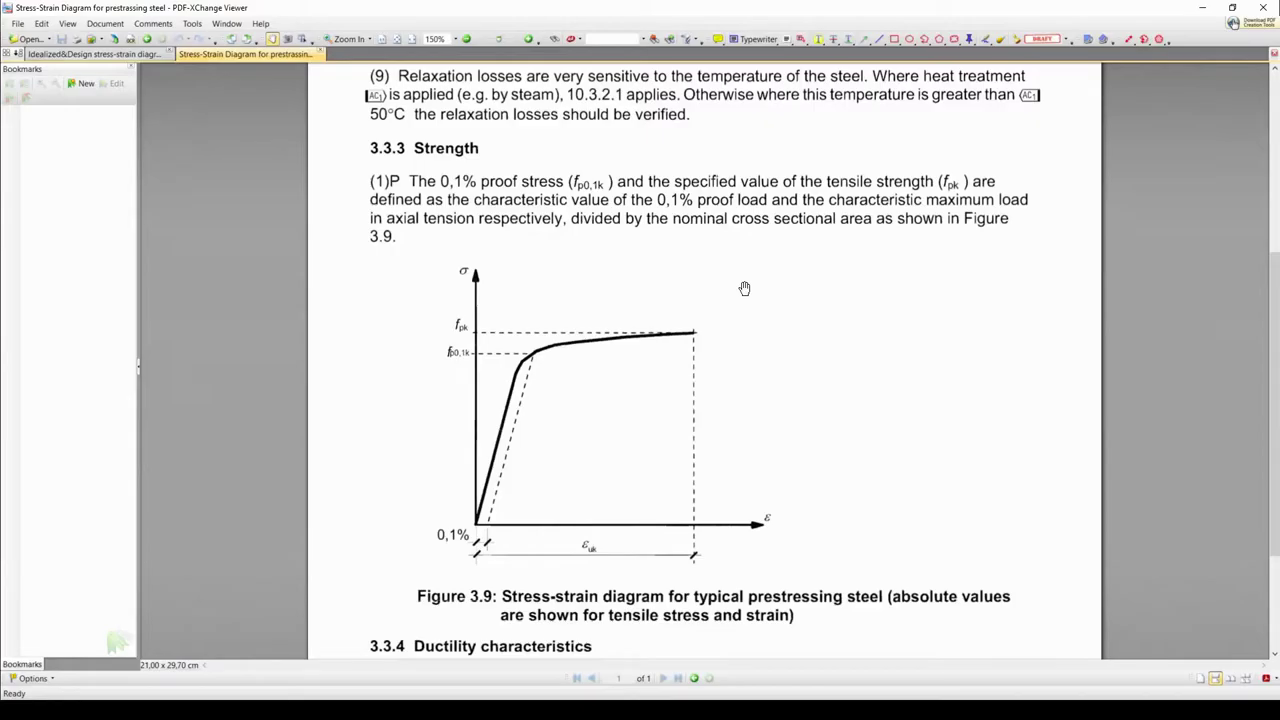
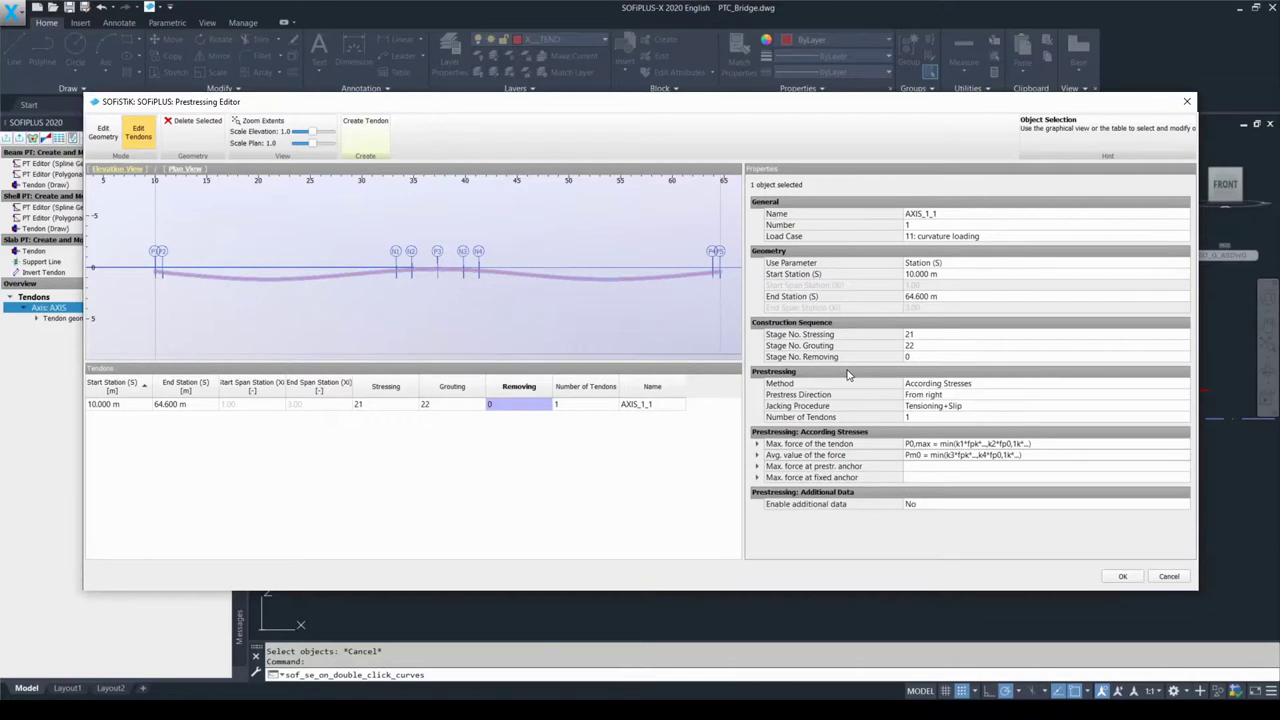
Choose From right as the prestress direction and Tensioning+Slip as the jacking procedure for tendon AXIS_1_1
{"action": "left_click", "coordinate": [934, 396]}
{"action": "left_click", "coordinate": [936, 398]}
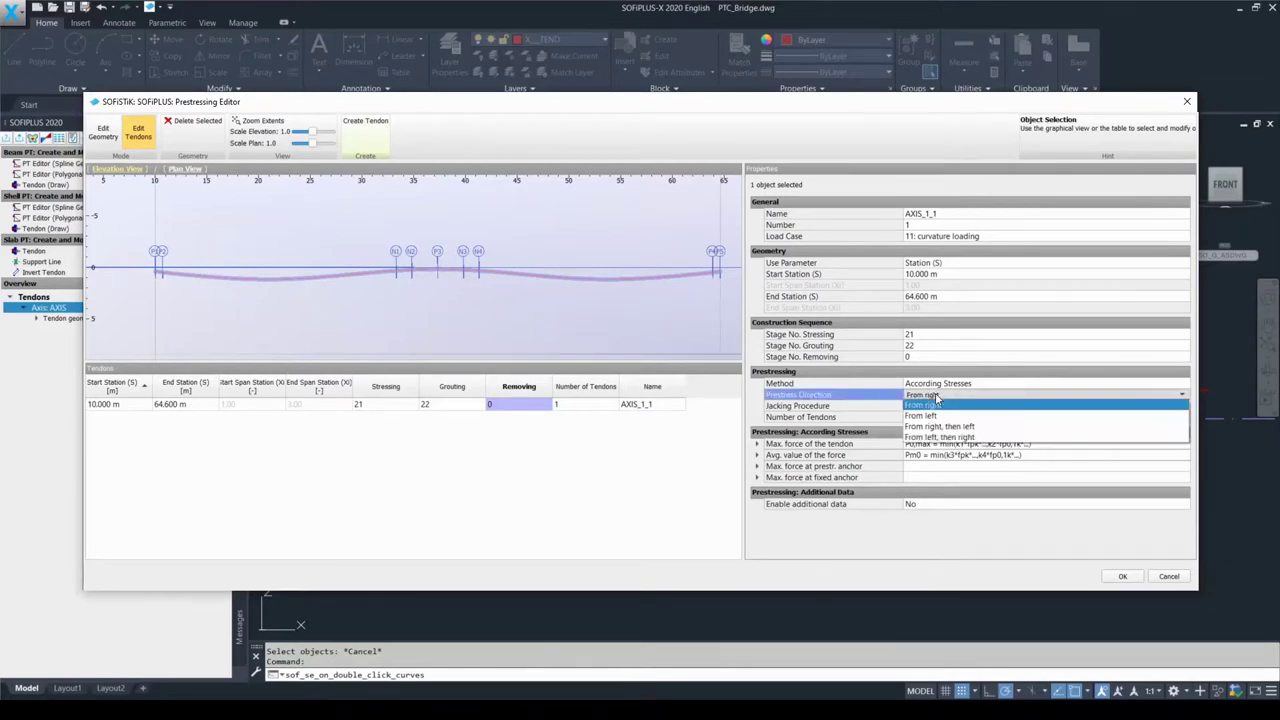
{"action": "left_click", "coordinate": [988, 408]}
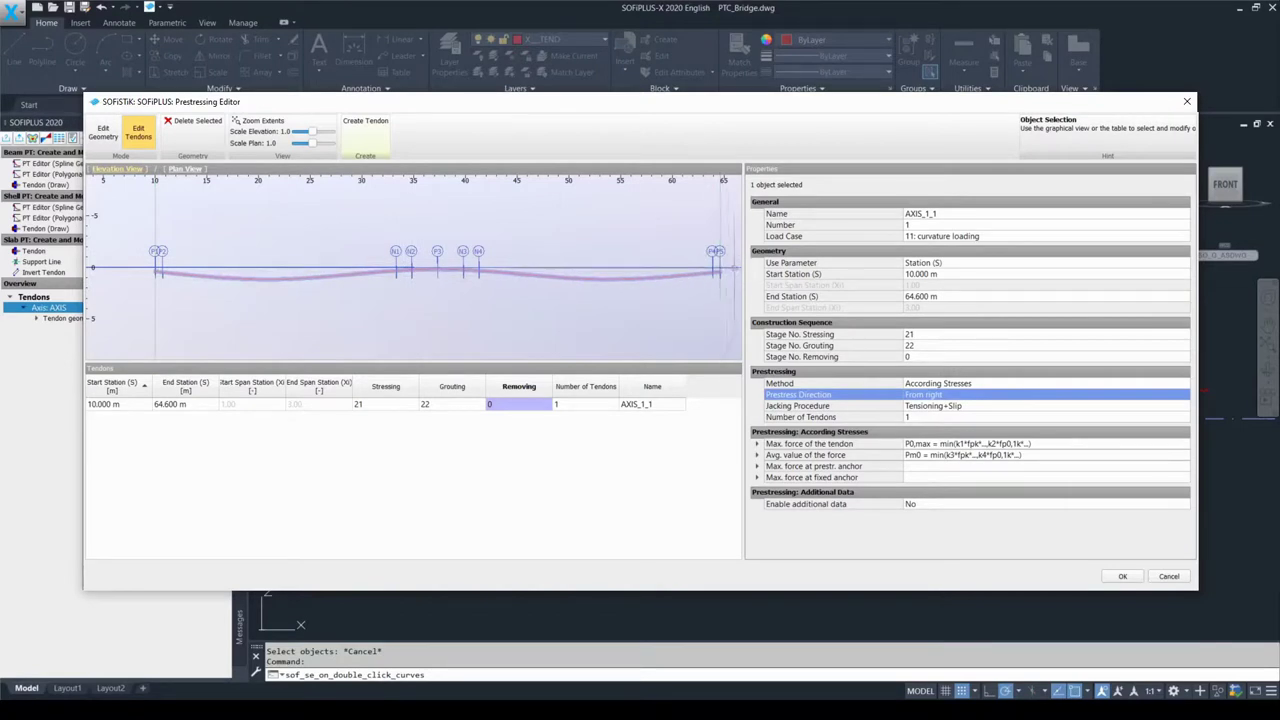
{"action": "left_click", "coordinate": [760, 406]}
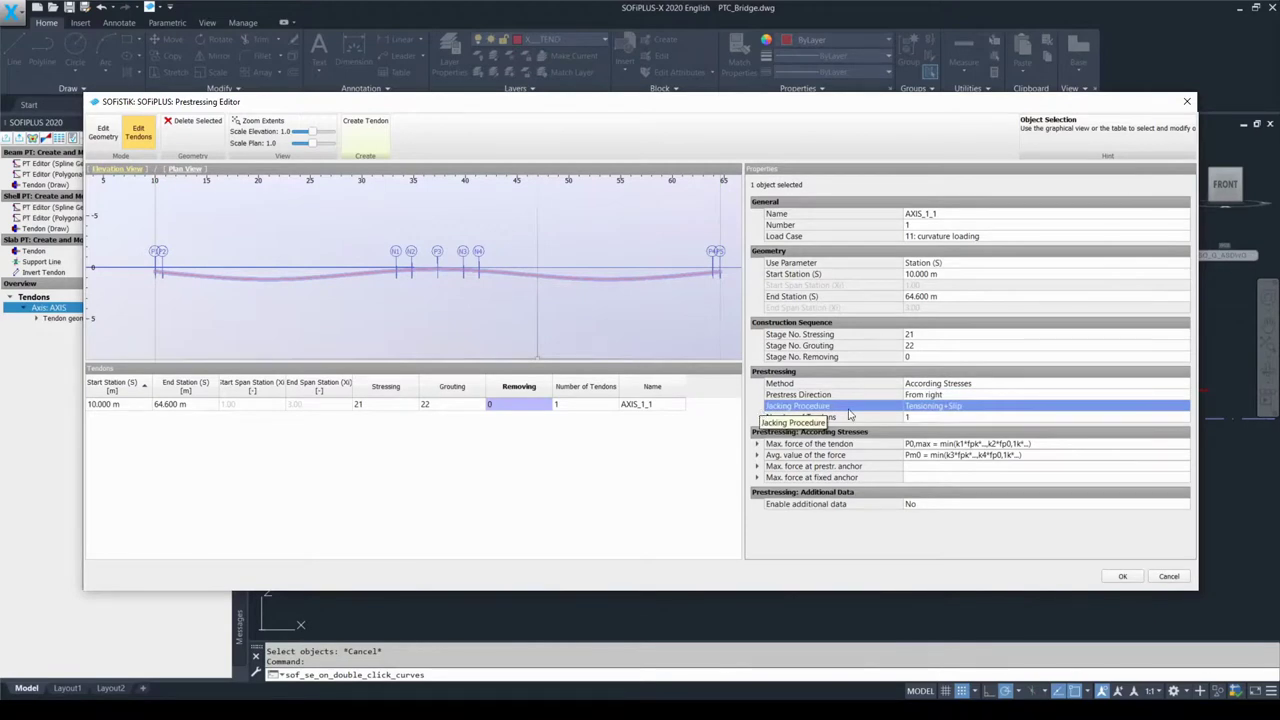
{"action": "left_click", "coordinate": [973, 407]}
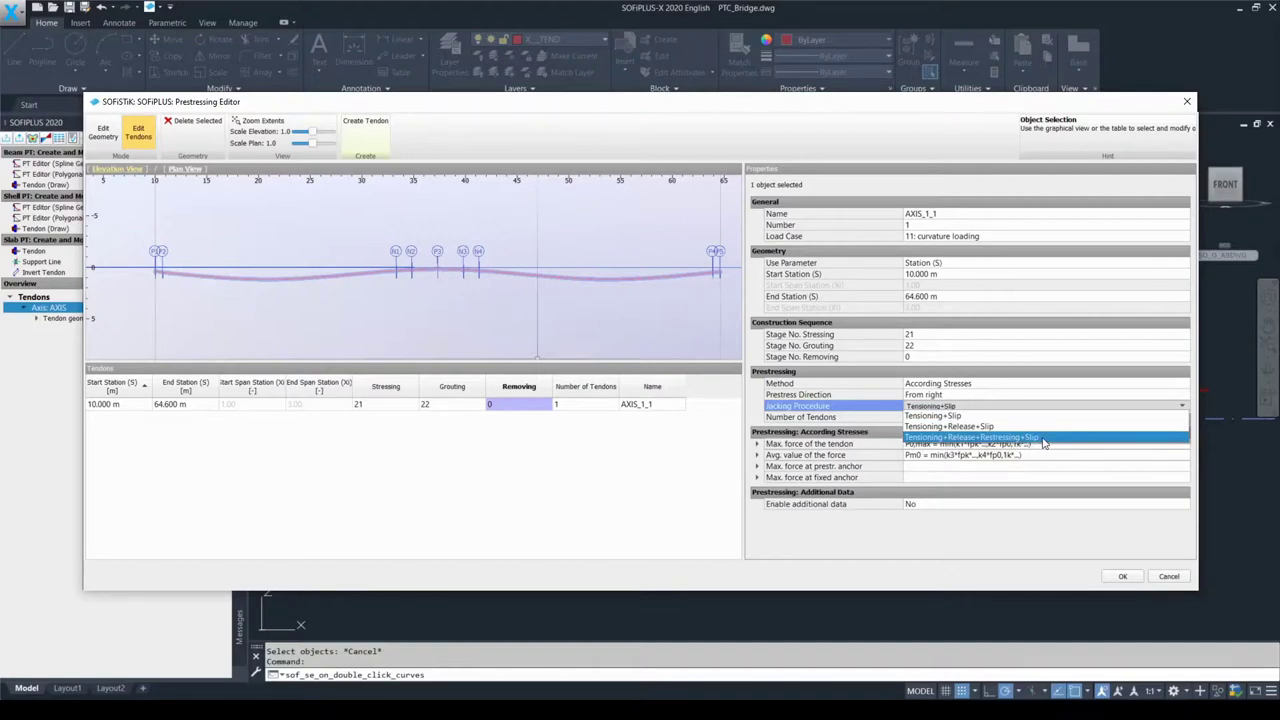
{"action": "left_click", "coordinate": [1015, 415]}
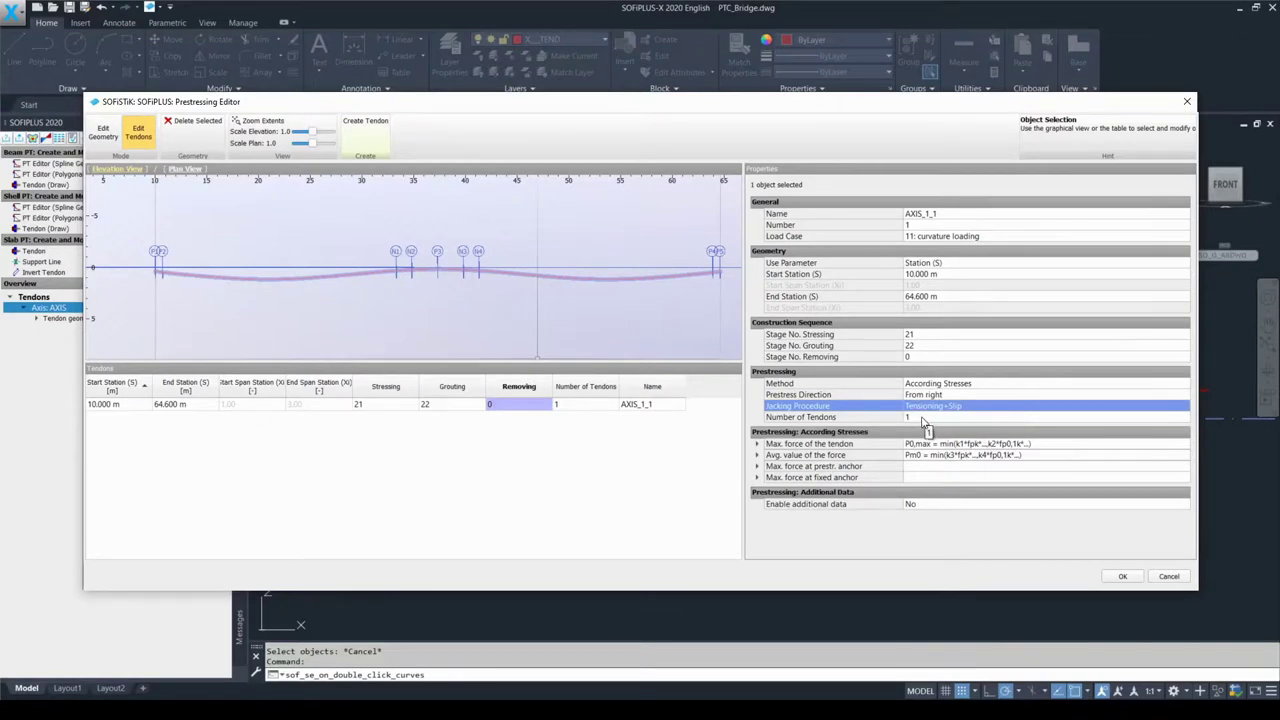
Set the prestressing method of tendon AXIS_1_1 to Free Prestressing
{"action": "left_click", "coordinate": [1000, 377]}
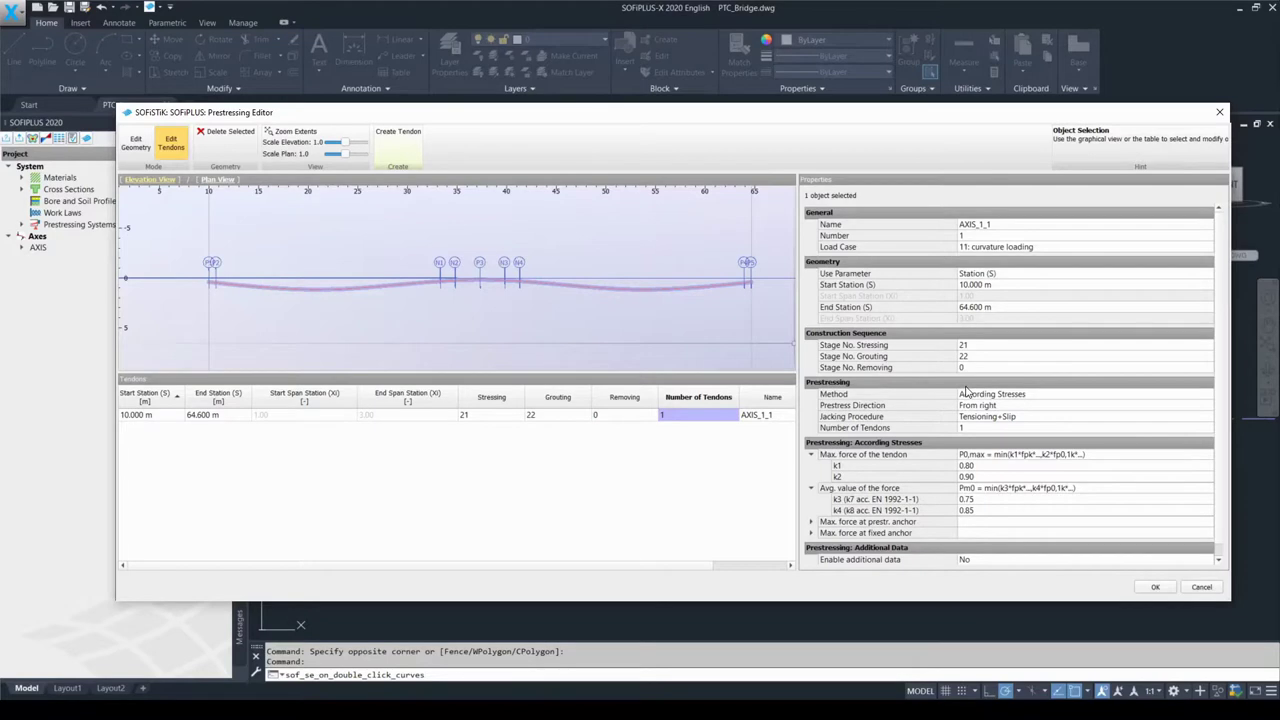
{"action": "left_click", "coordinate": [985, 395]}
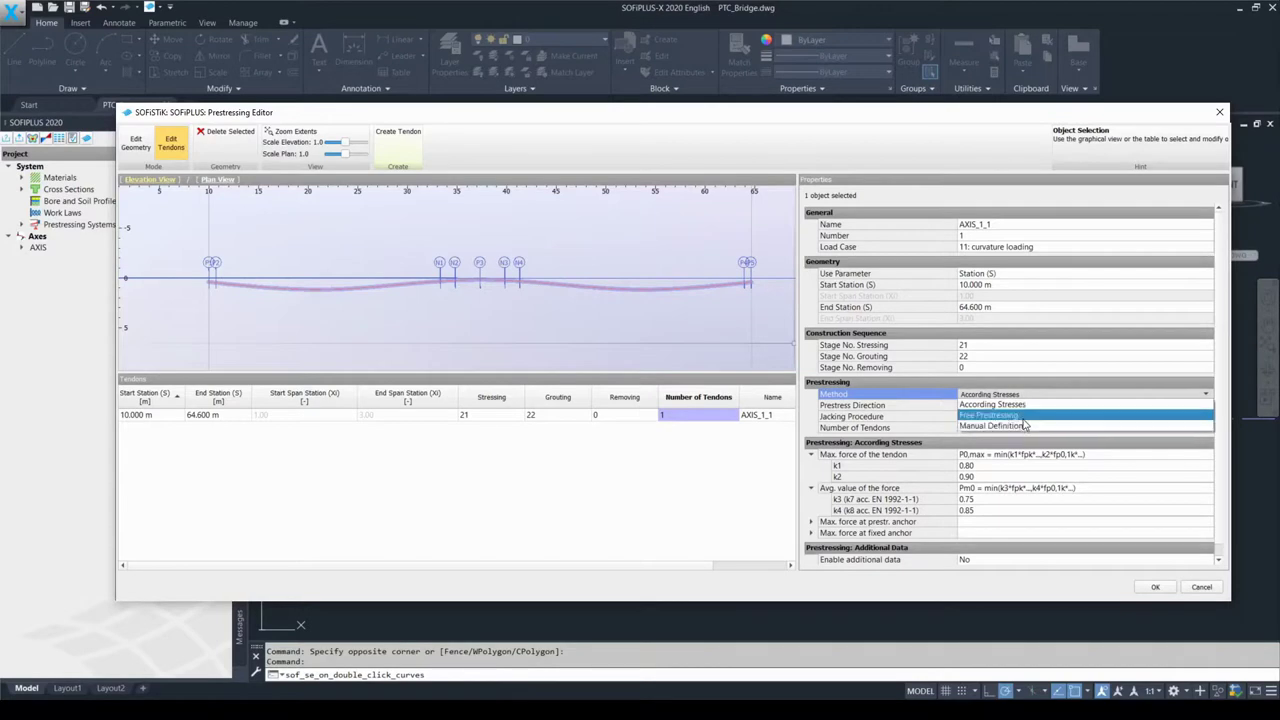
{"action": "left_click", "coordinate": [1025, 416]}
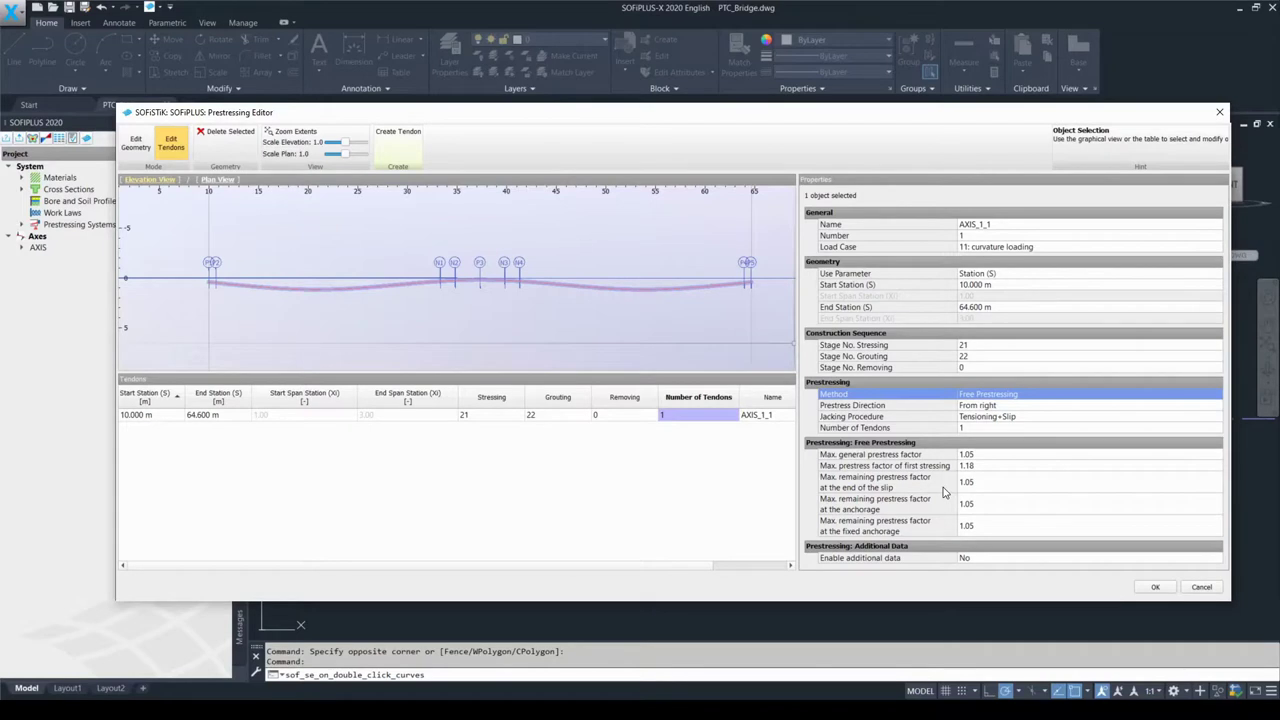
Set the prestressing method of tendon AXIS_1_1 to Manual Definition
{"action": "left_click", "coordinate": [1016, 396]}
{"action": "left_click", "coordinate": [1016, 396]}
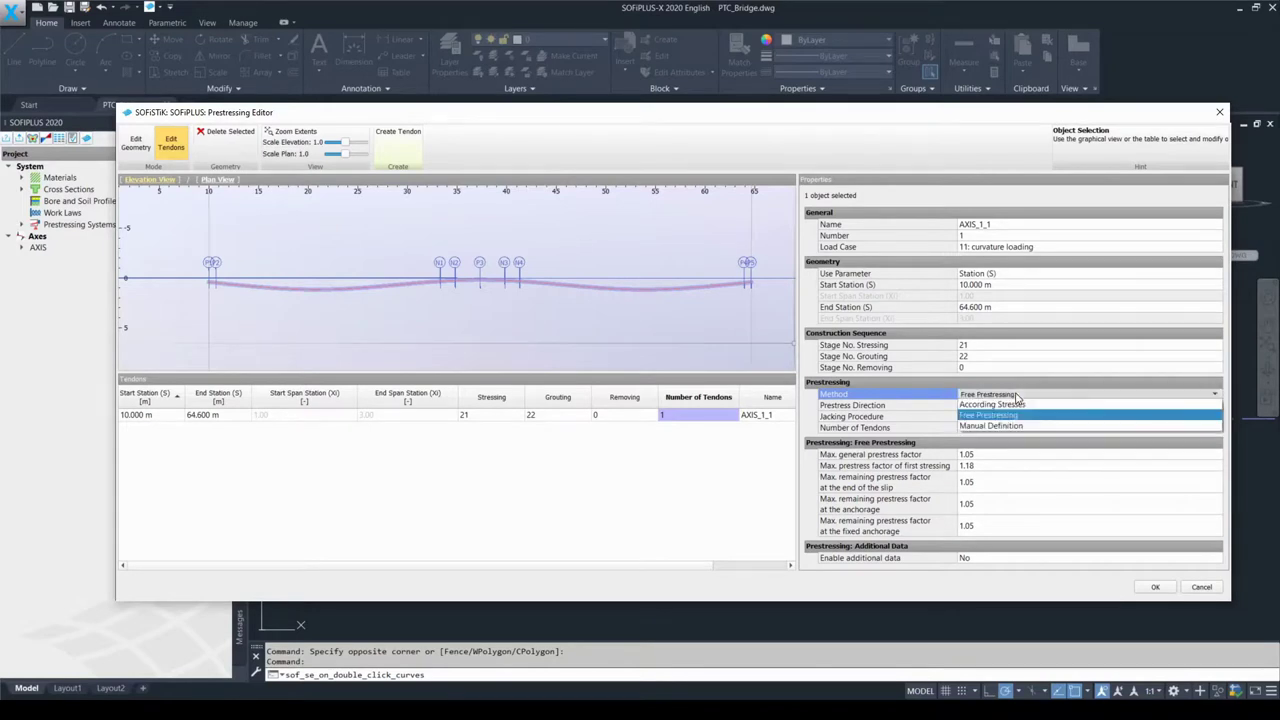
{"action": "left_click", "coordinate": [1020, 426]}
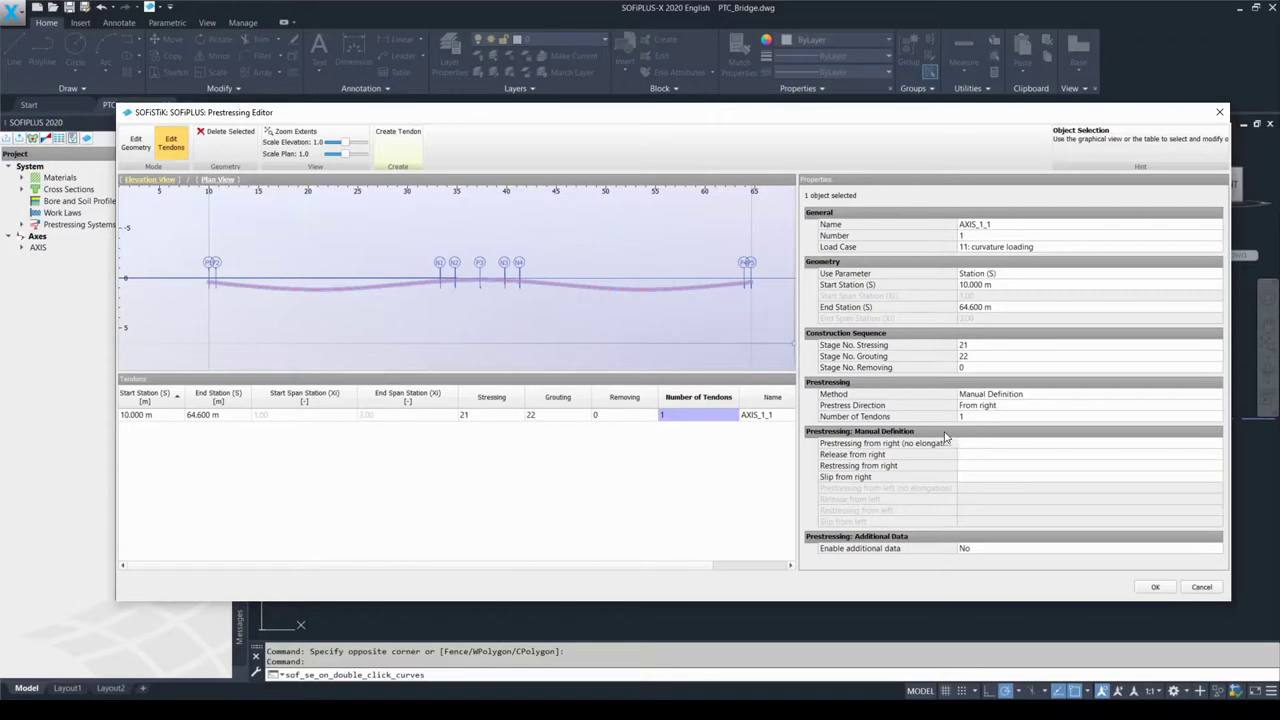
Change the prestressing method of tendon AXIS_1_1 to According Stresses
{"action": "left_click", "coordinate": [1008, 395]}
{"action": "left_click", "coordinate": [1008, 395]}
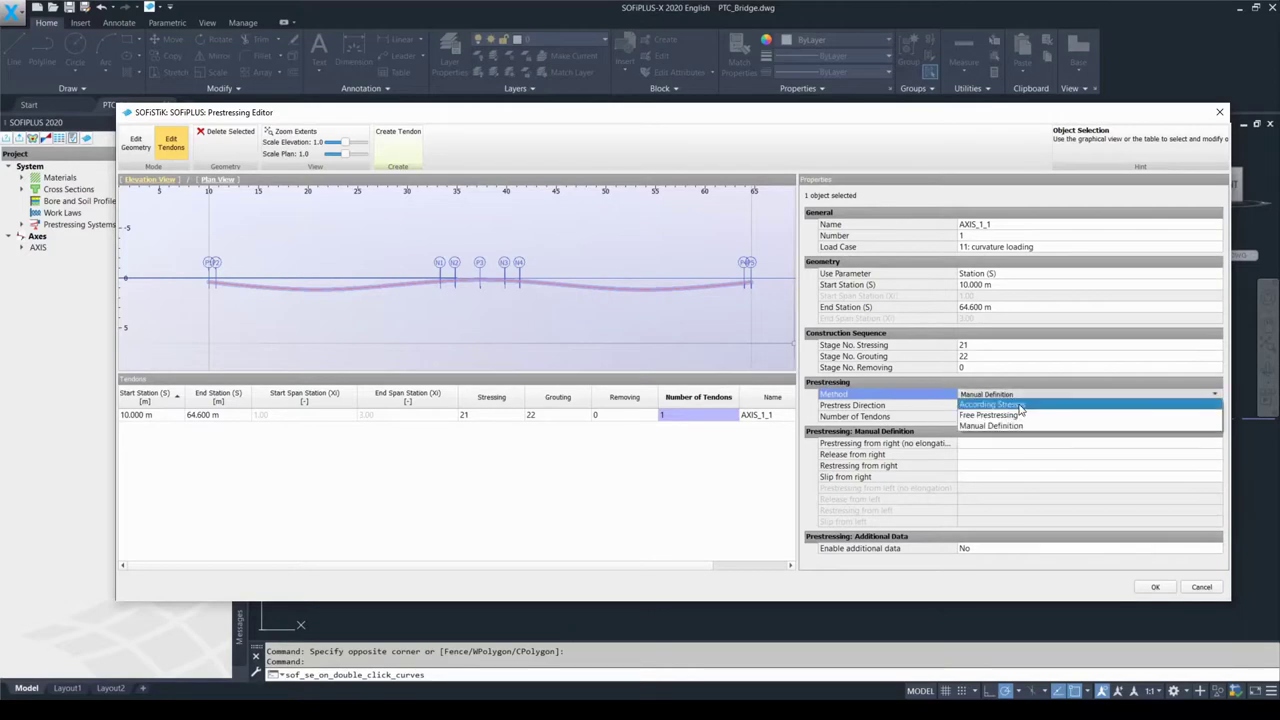
{"action": "left_click", "coordinate": [1021, 405]}
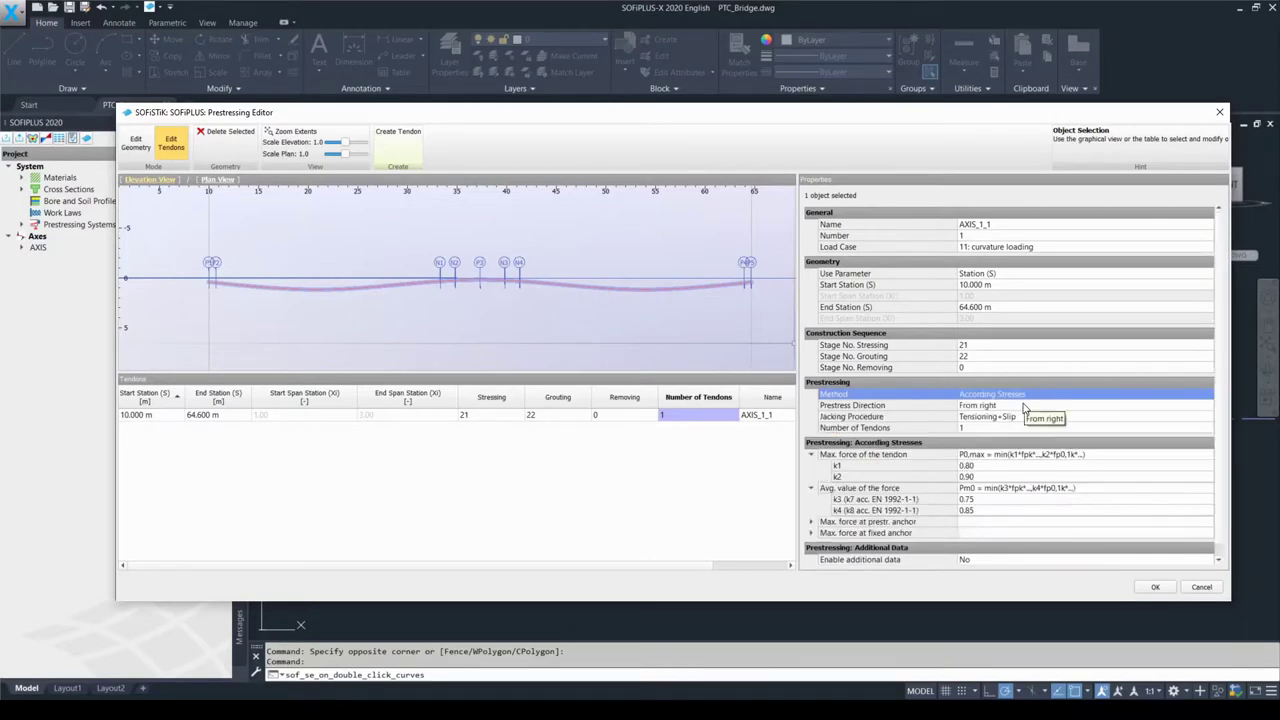
Enable the additional prestressing data for tendon AXIS_1_1 and set its force transition length to 2 m
{"action": "scroll", "coordinate": [1024, 407], "scroll_direction": "down", "scroll_amount": 1}
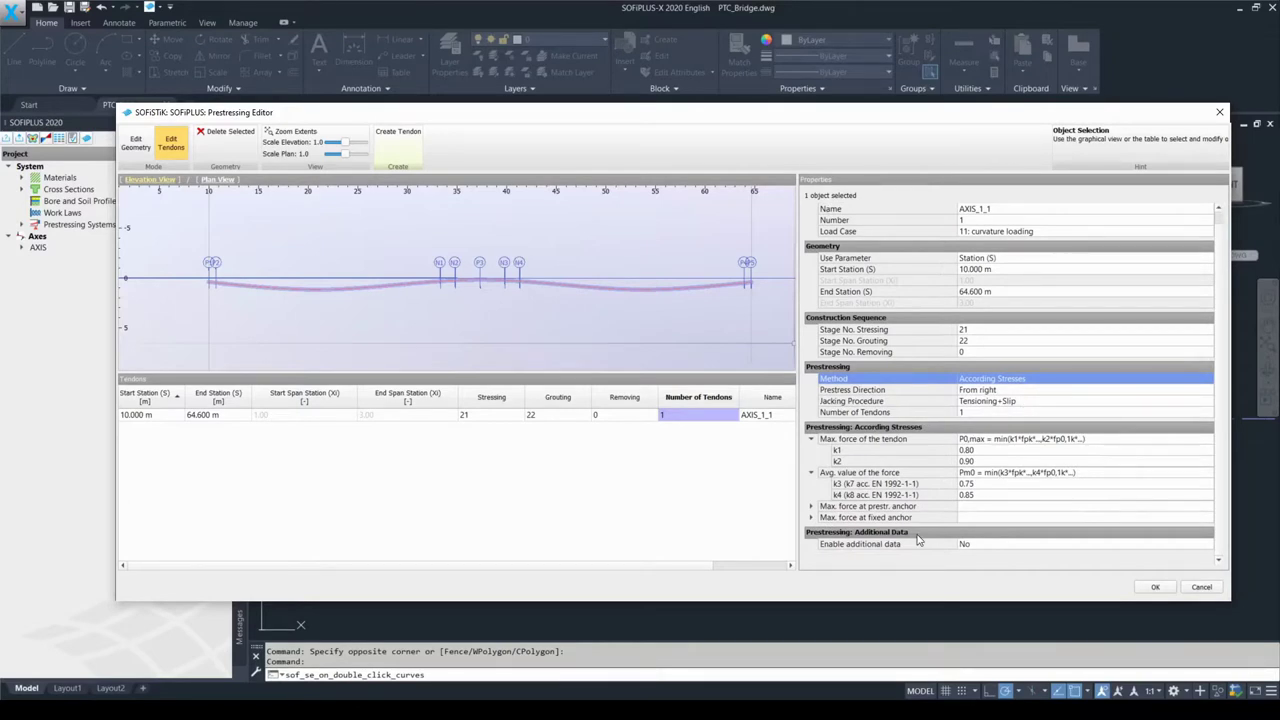
{"action": "left_click", "coordinate": [985, 545]}
{"action": "left_click", "coordinate": [985, 546]}
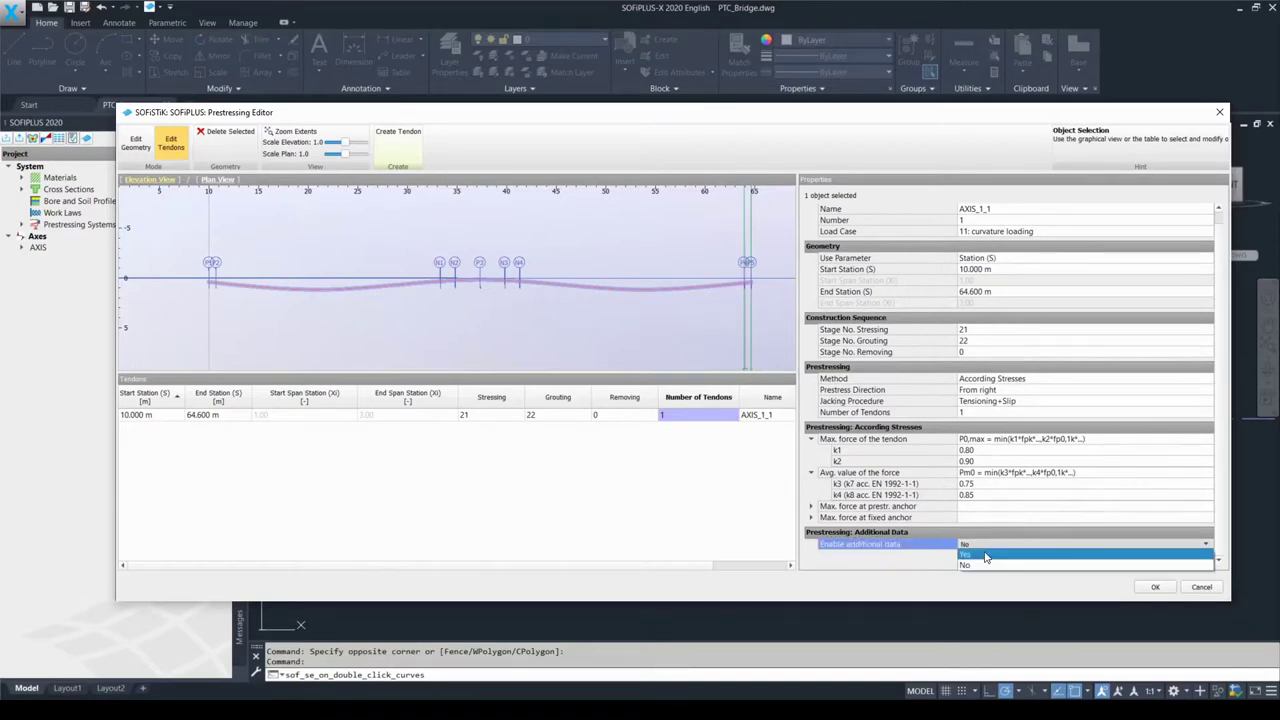
{"action": "left_click", "coordinate": [985, 556]}
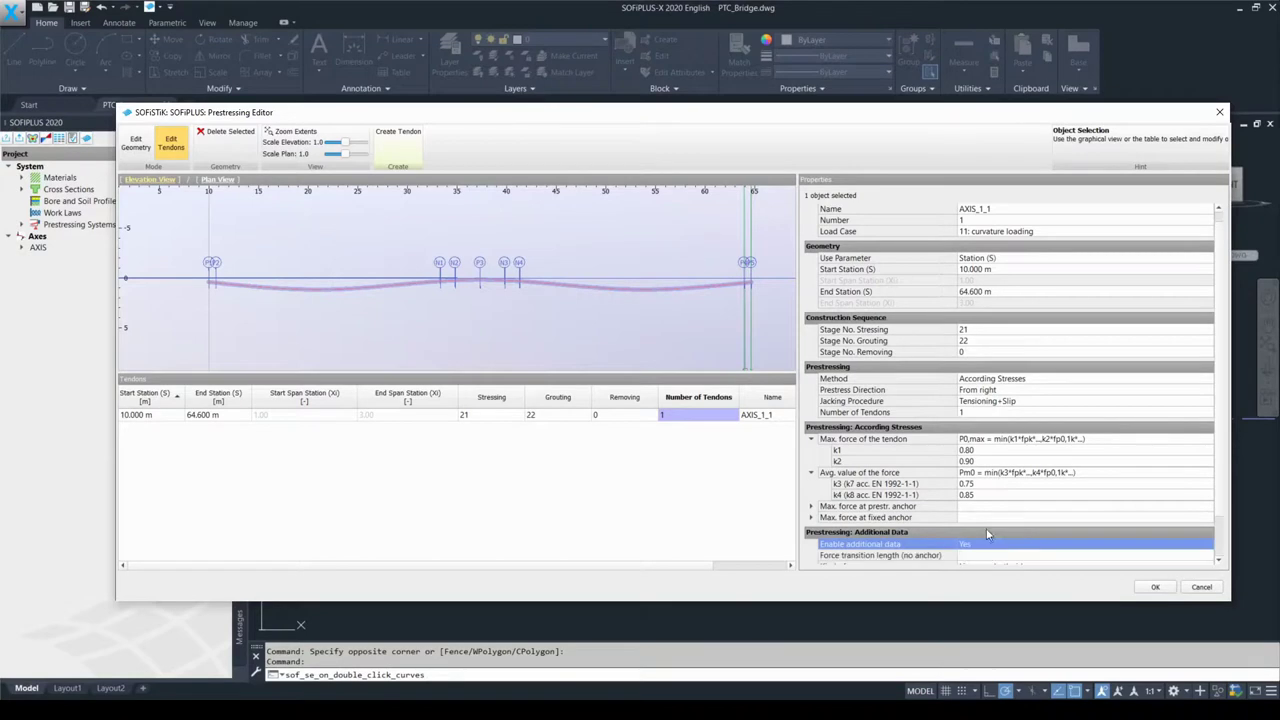
{"action": "scroll", "coordinate": [987, 530], "scroll_direction": "down", "scroll_amount": 2}
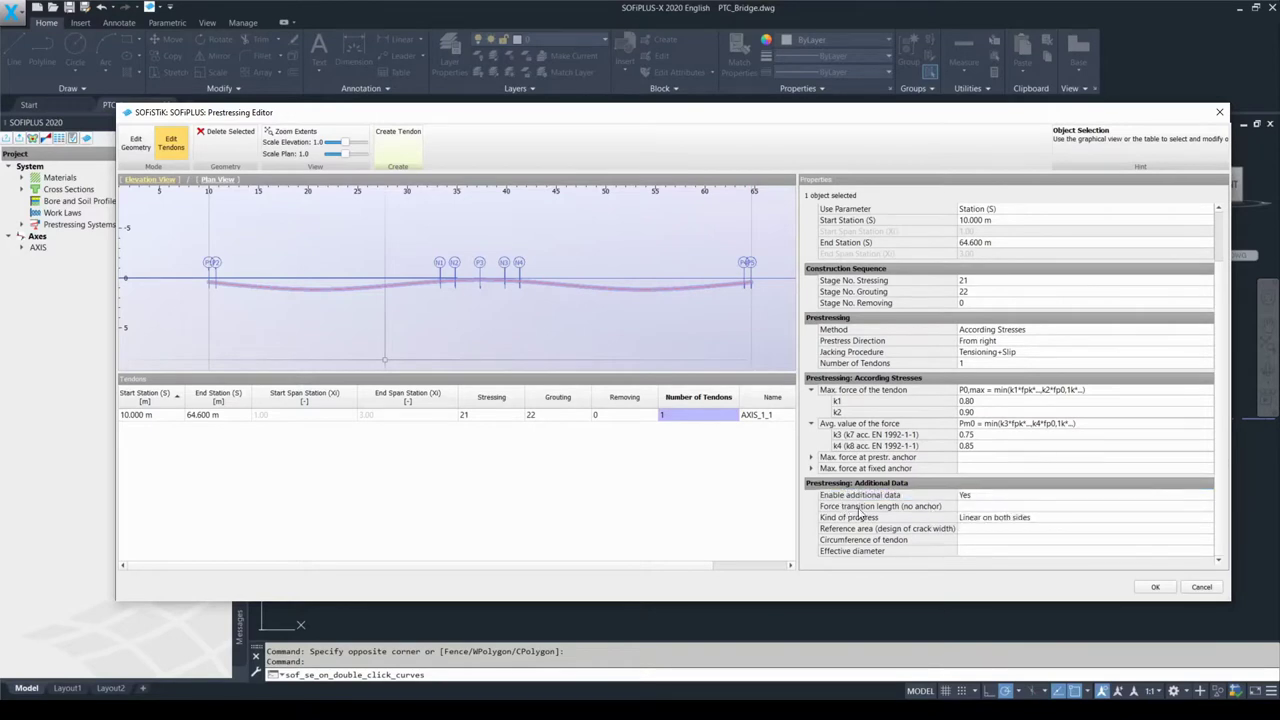
{"action": "left_click", "coordinate": [997, 507]}
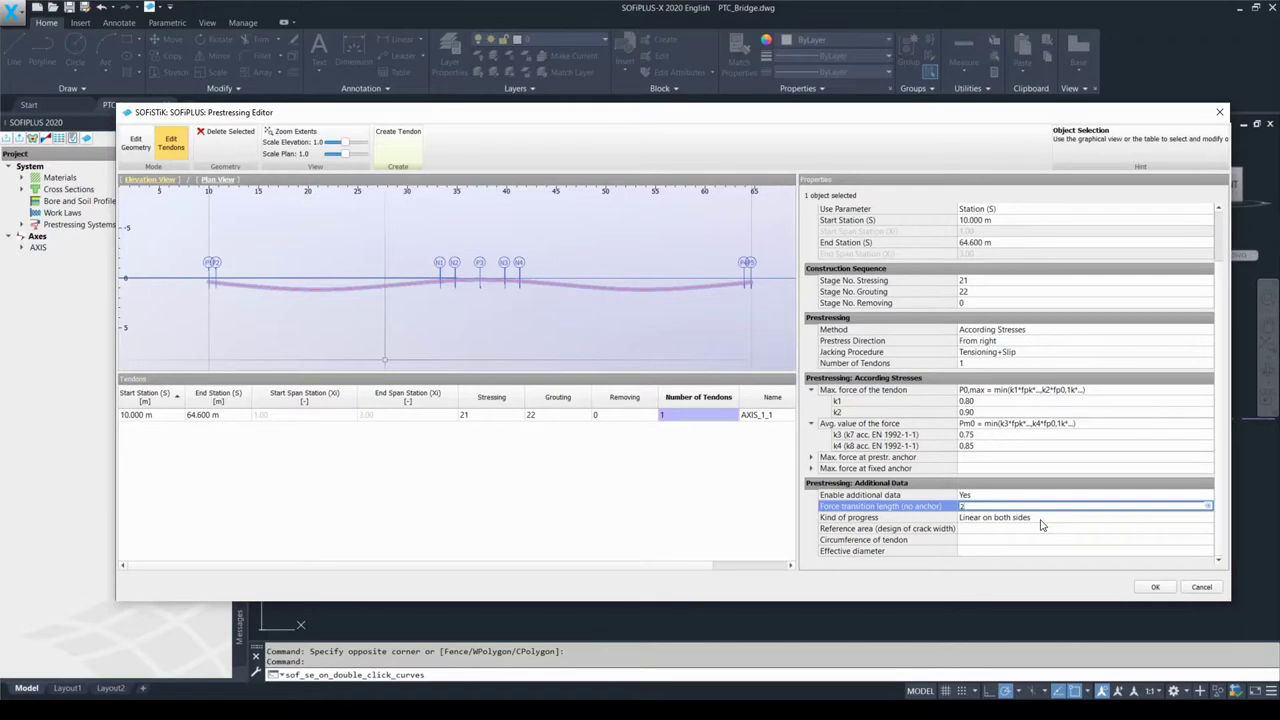
{"action": "left_click", "coordinate": [1040, 519]}
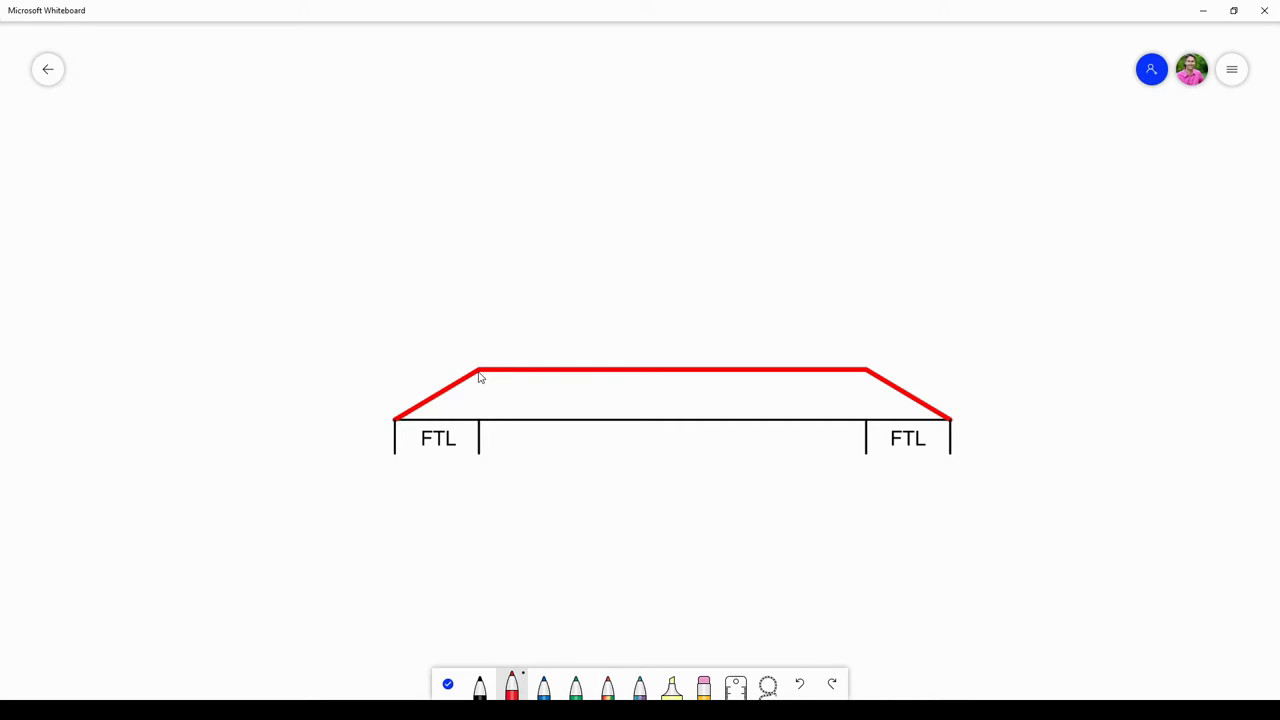
Switch to Microsoft Whiteboard and examine the linear force transition length (FTL) diagram at both tendon ends
{"action": "left_click_drag", "start_coordinate": [478, 371], "coordinate": [395, 416]}
{"action": "left_click_drag", "start_coordinate": [867, 370], "coordinate": [948, 406]}
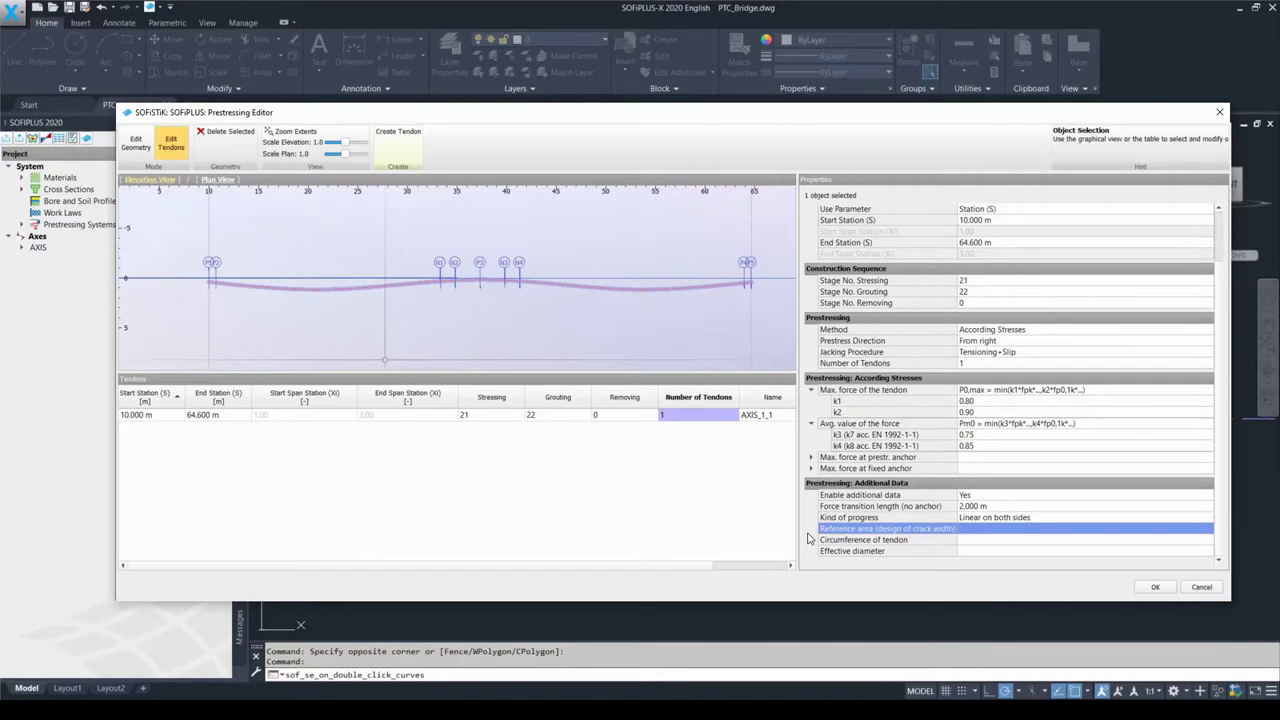
{"action": "left_click", "coordinate": [812, 541]}
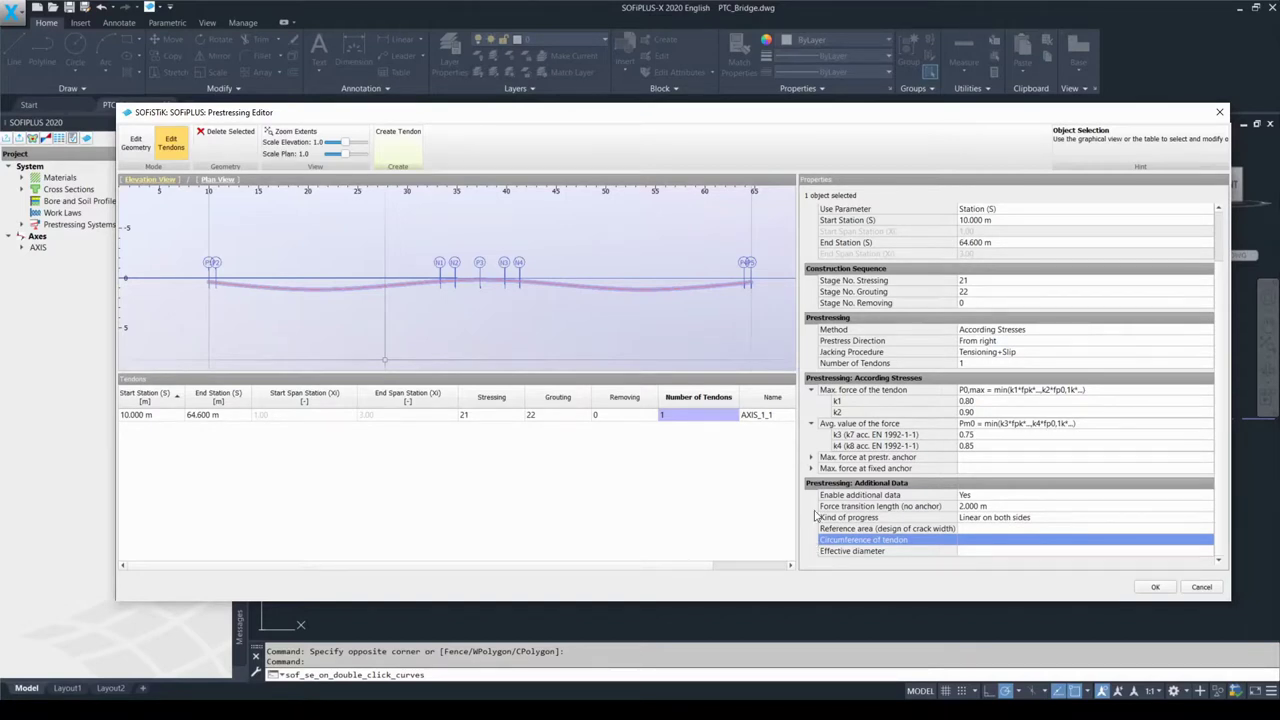
Disable the additional prestressing data for tendon AXIS_1_1 and accept the settings in the Prestressing Editor
{"action": "left_click", "coordinate": [989, 496]}
{"action": "left_click", "coordinate": [989, 496]}
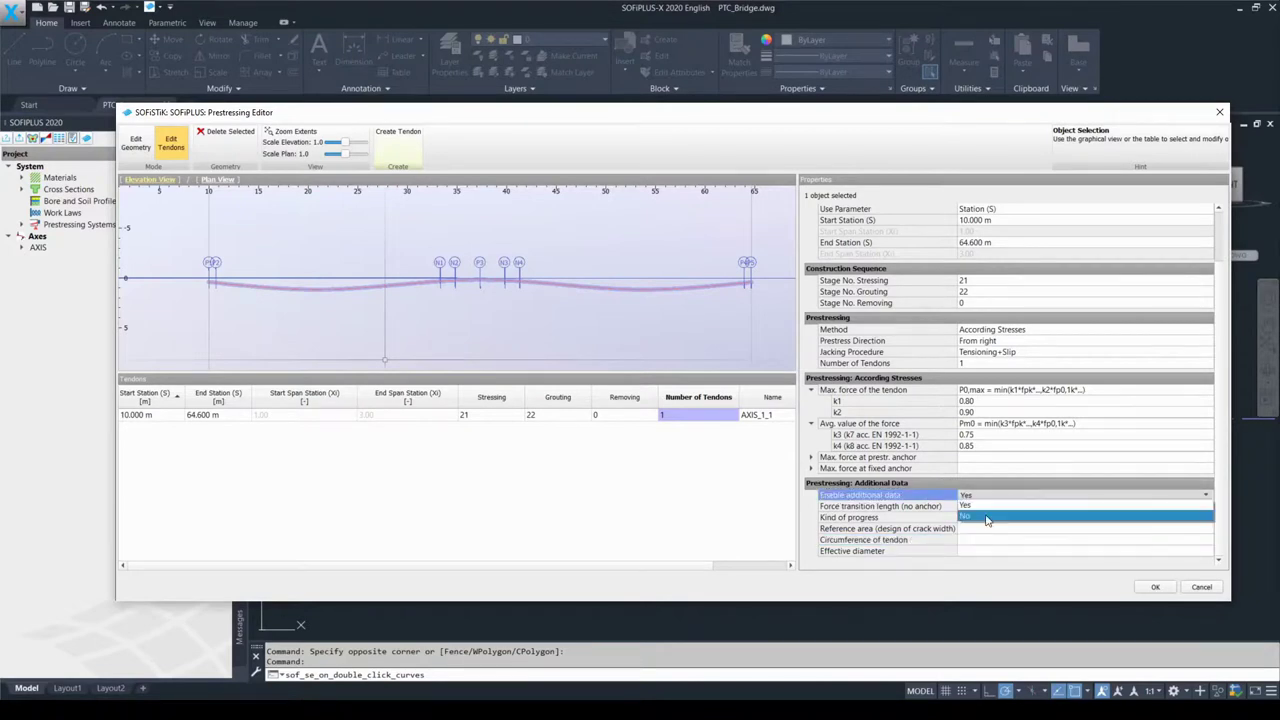
{"action": "left_click", "coordinate": [989, 516]}
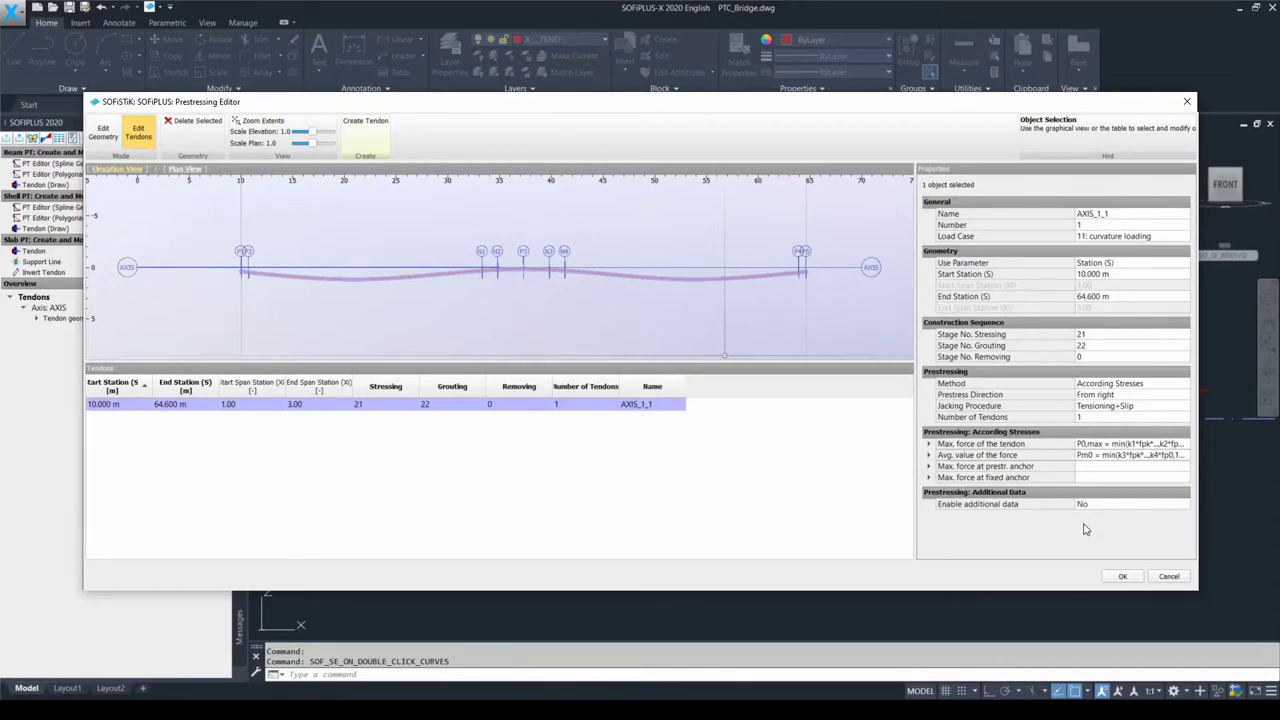
{"action": "left_click", "coordinate": [1121, 578]}
{"action": "key", "text": "Escape"}
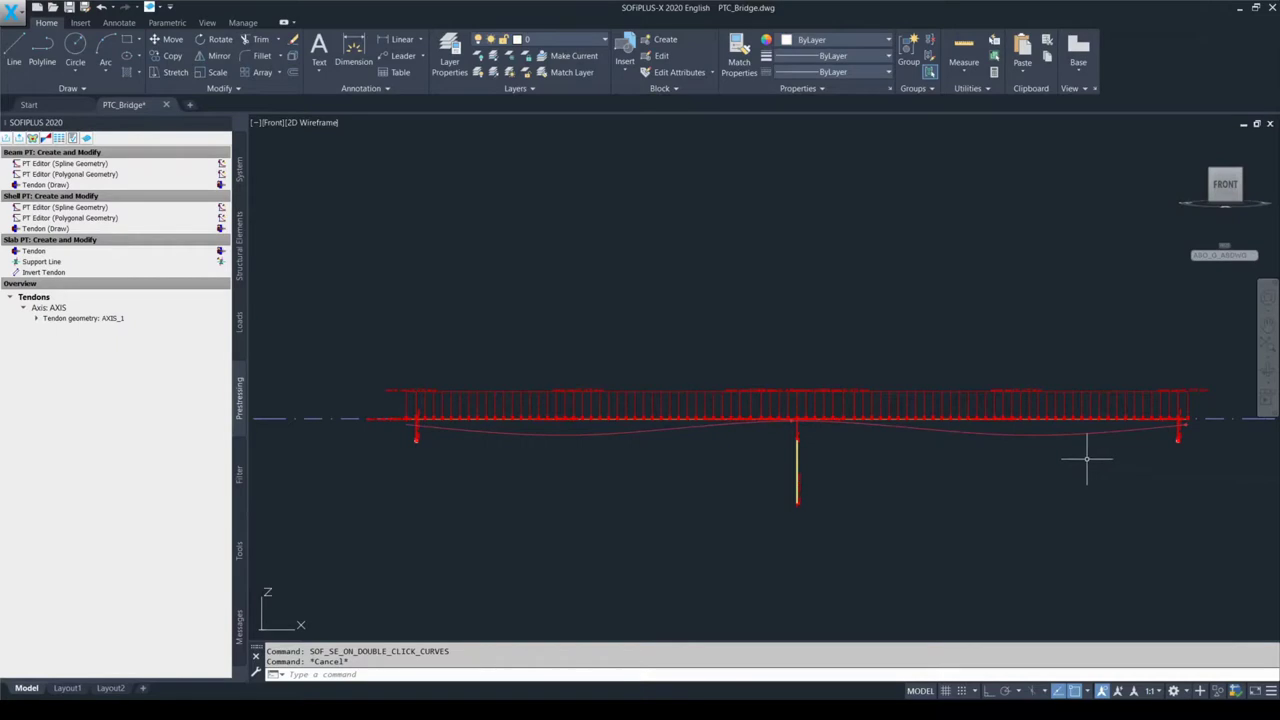
Examine the tendon overview of the bridge axis down to tendon AXIS_1_1 under tendon geometry AXIS_1
{"action": "key", "text": "F9"}
{"action": "key", "text": "F9"}
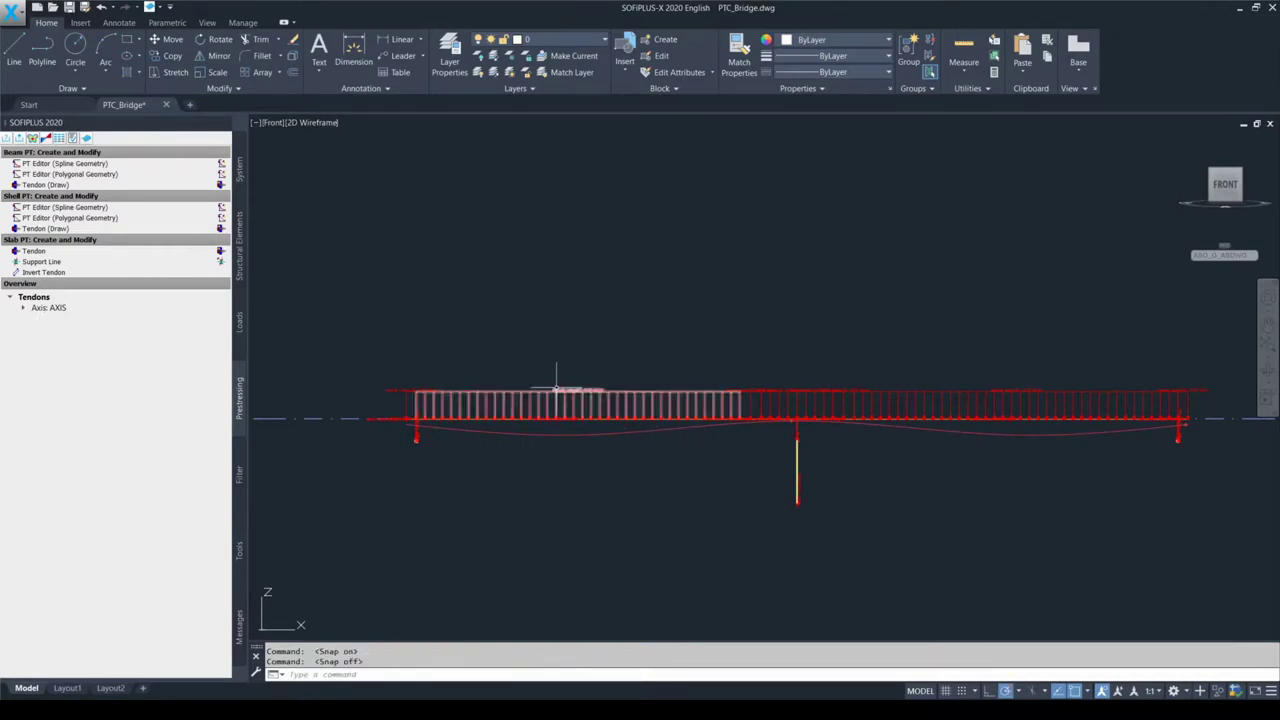
{"action": "left_click", "coordinate": [48, 308]}
{"action": "key", "text": "F10"}
{"action": "left_click", "coordinate": [86, 314]}
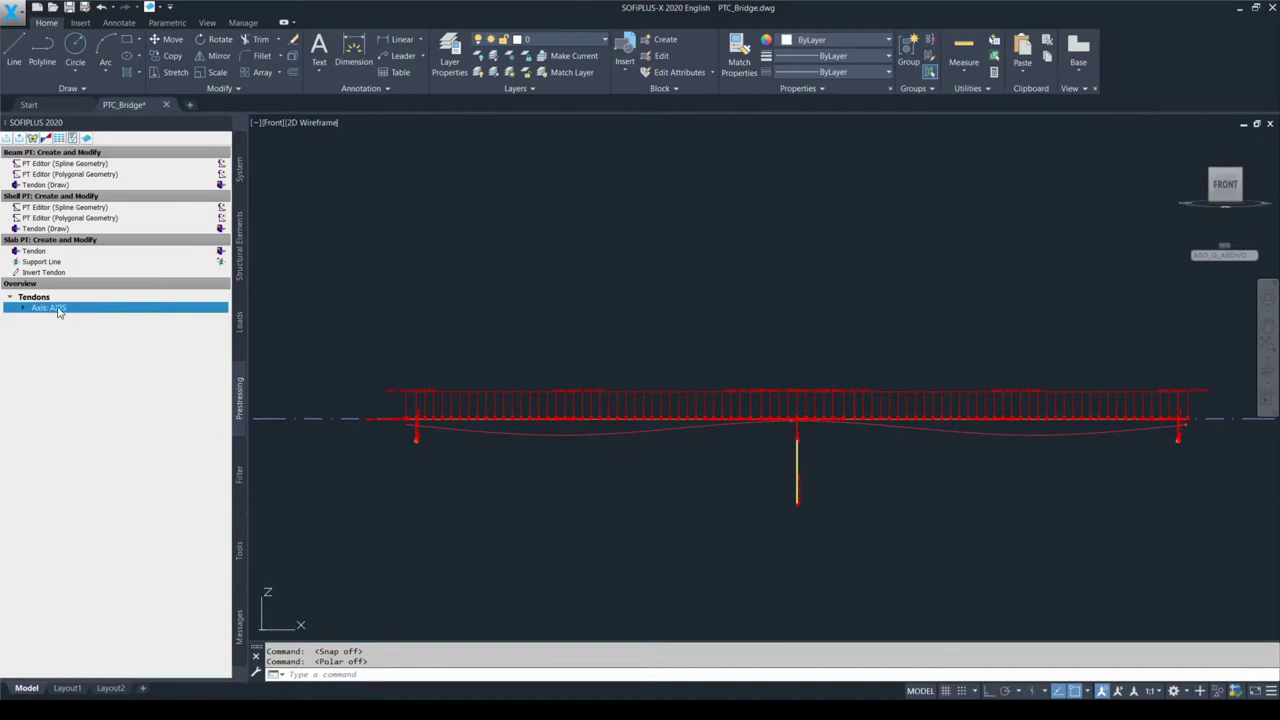
{"action": "left_click", "coordinate": [24, 308]}
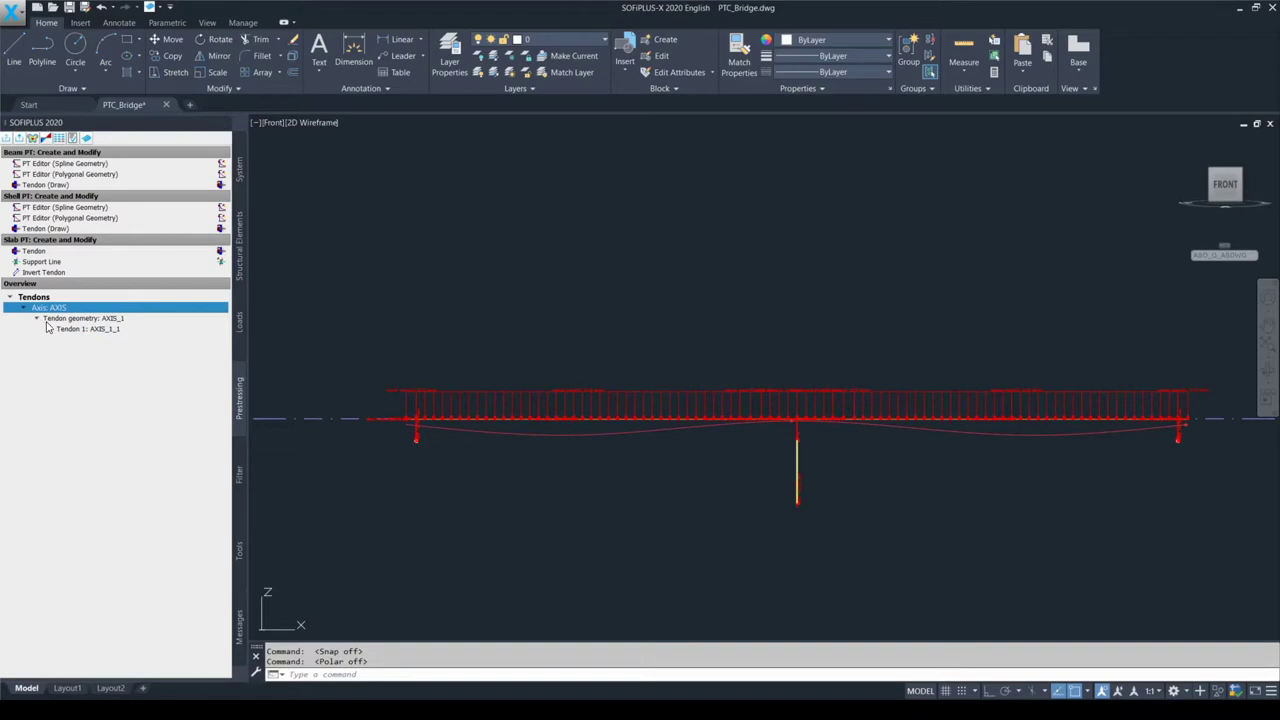
{"action": "left_click", "coordinate": [118, 330]}
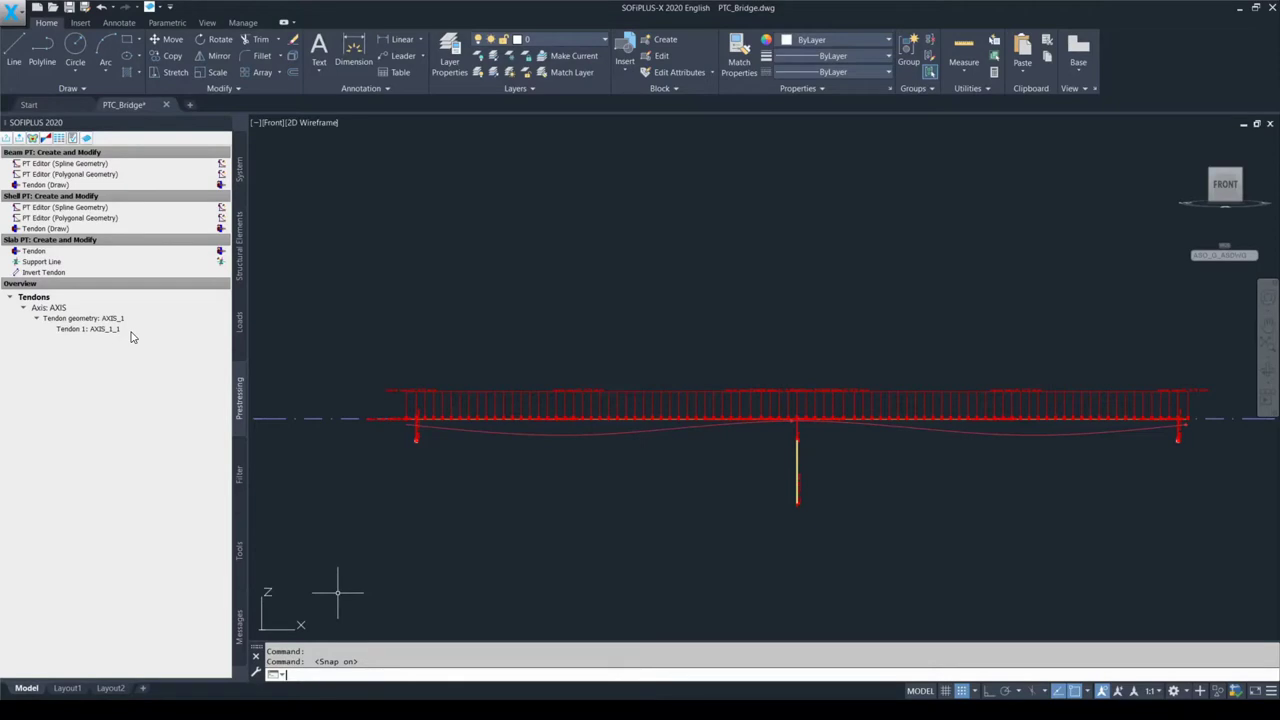
{"action": "key", "text": "Escape"}
{"action": "key", "text": "F9"}
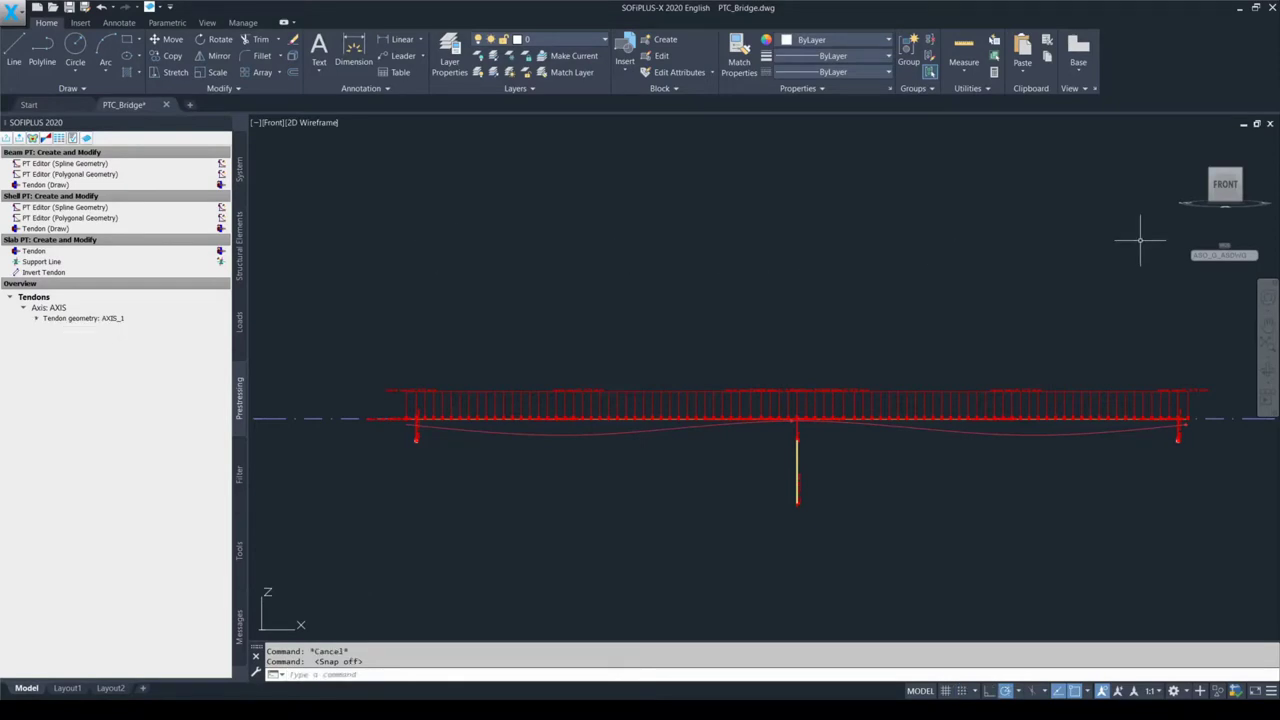
Show the bridge model in SW Isometric view, fitted to its extents
{"action": "left_click", "coordinate": [1214, 177]}
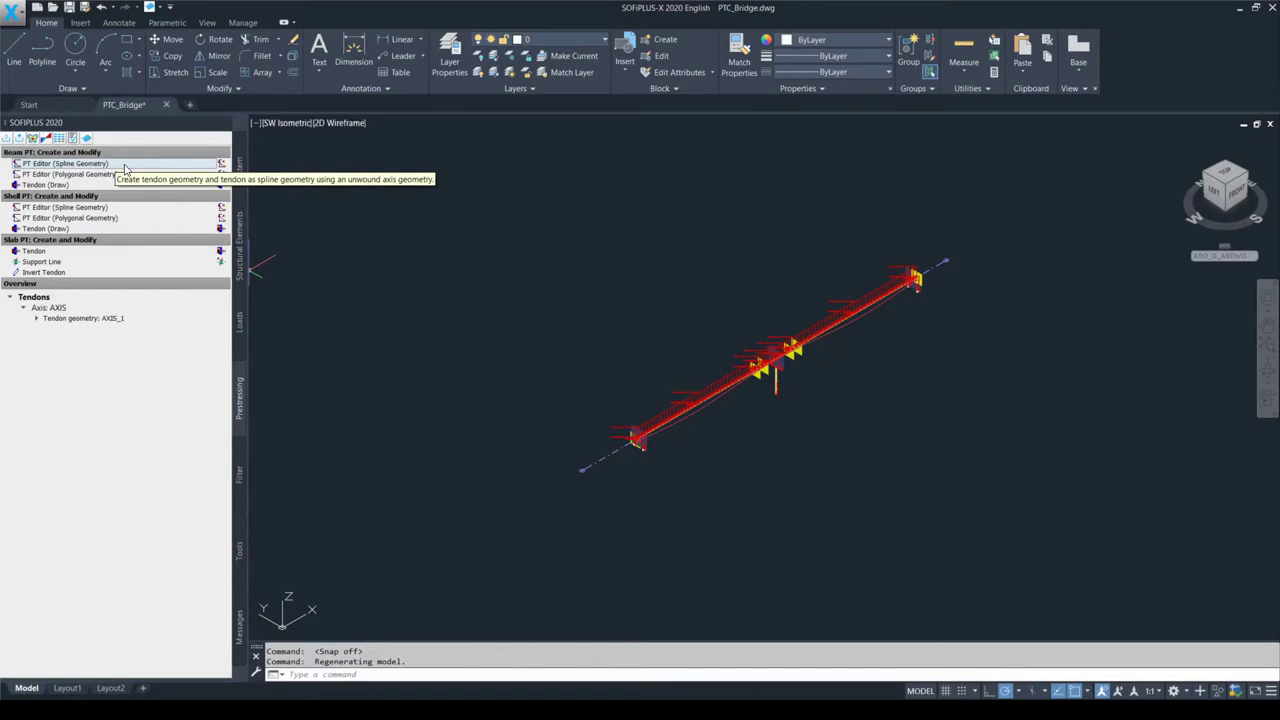
{"action": "key", "text": "F10"}
{"action": "key", "text": "F9"}
{"action": "scroll", "coordinate": [754, 384], "scroll_direction": "up", "scroll_amount": 2}
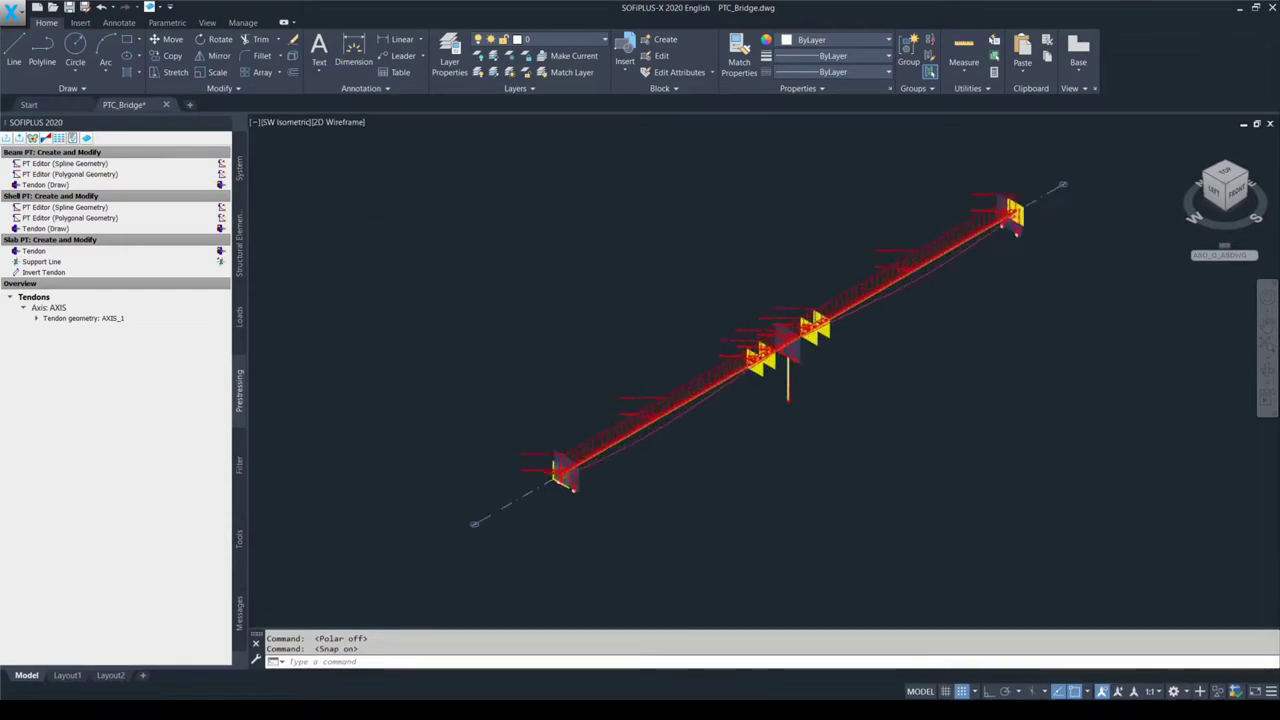
{"action": "middle_click", "coordinate": [343, 214]}
{"action": "middle_click", "coordinate": [343, 214]}
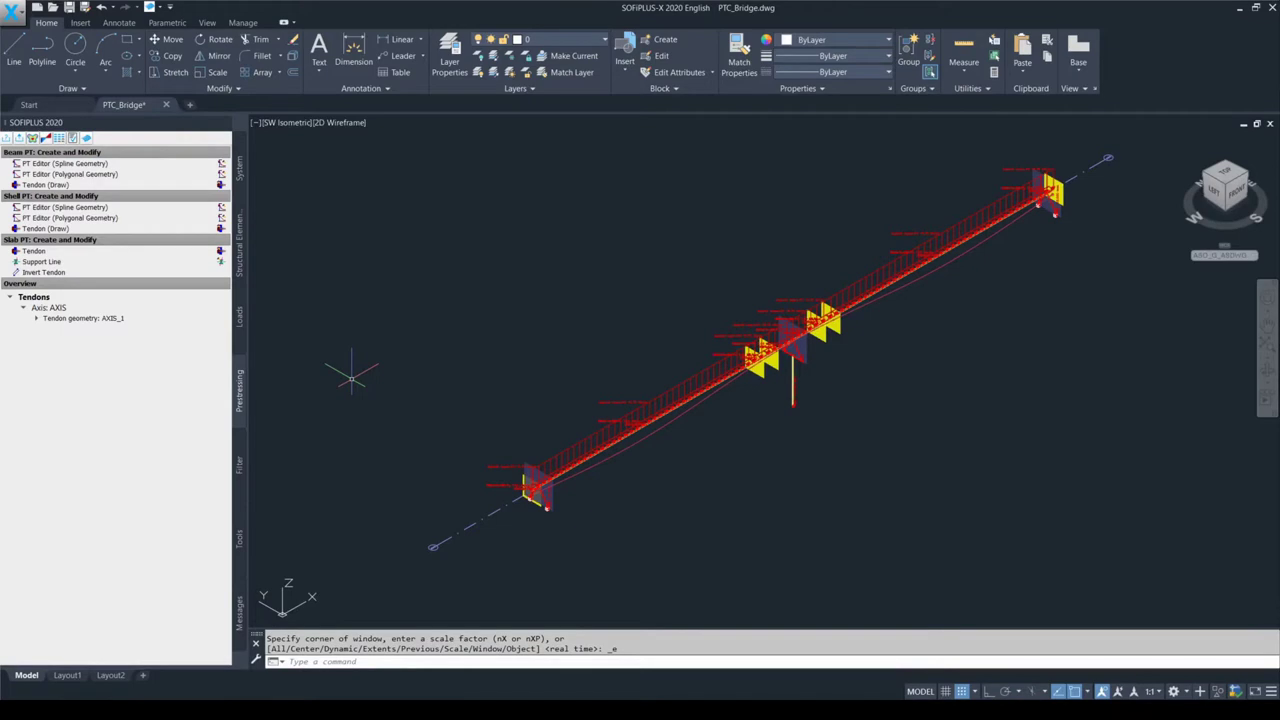
{"action": "key", "text": "F10"}
{"action": "key", "text": "F9"}
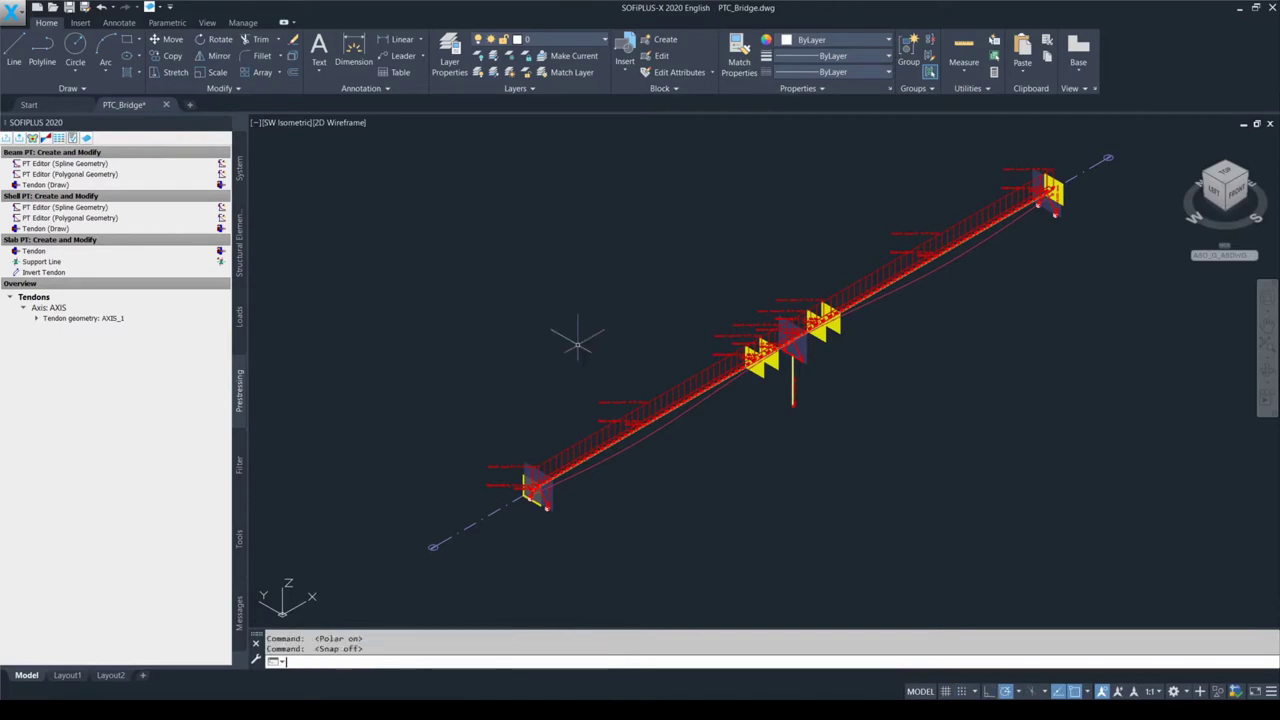
Filter the displayed structure by type and group, showing elements of all types and groups without loads
{"action": "left_click", "coordinate": [244, 458]}
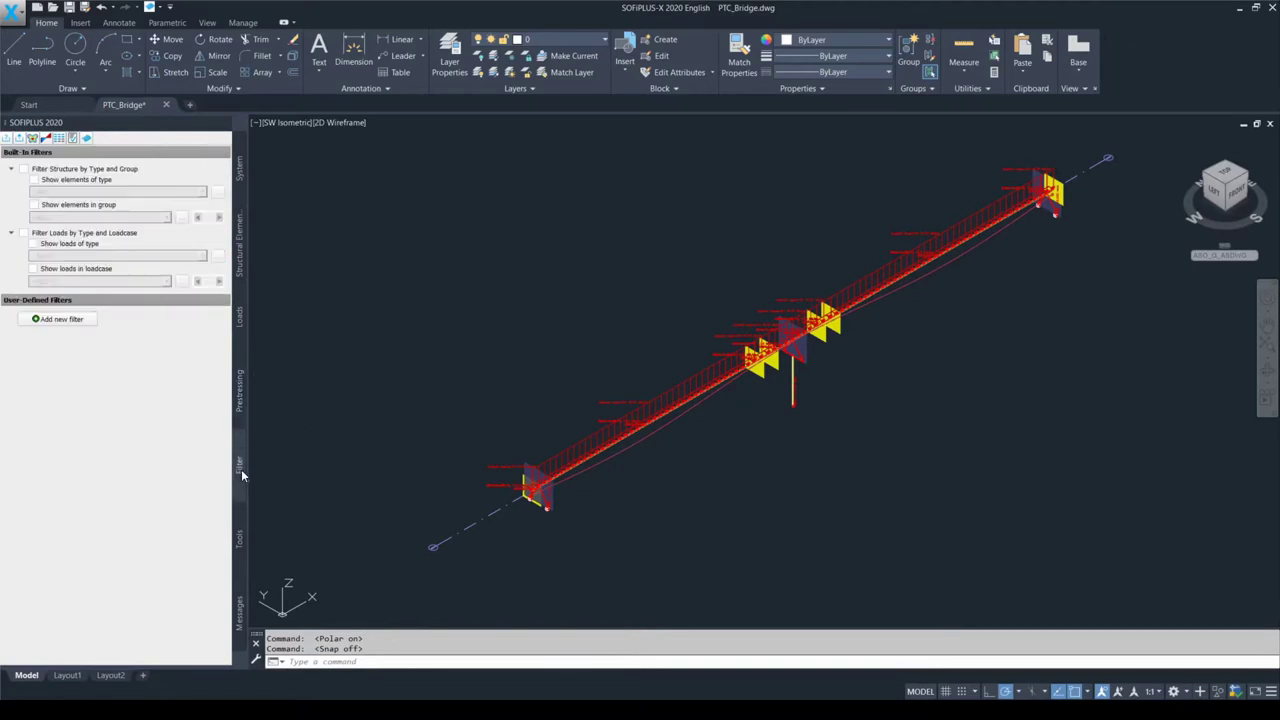
{"action": "left_click", "coordinate": [24, 170]}
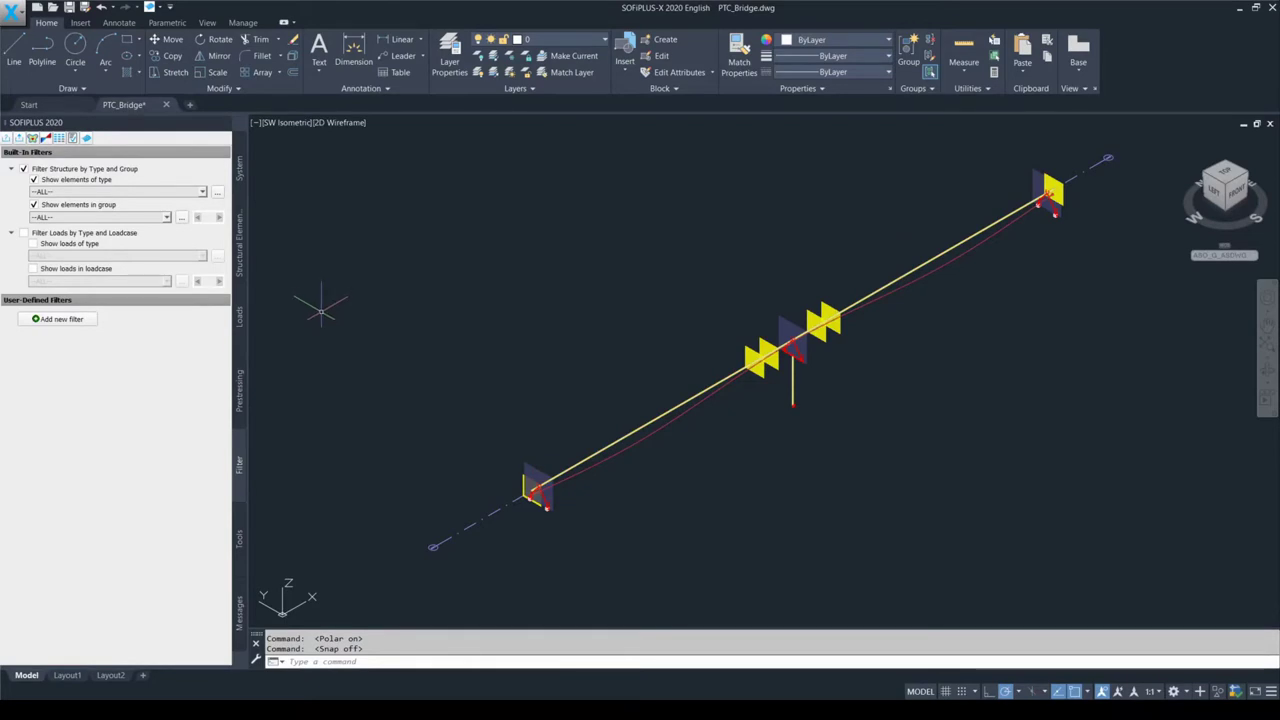
{"action": "key", "text": "F10"}
{"action": "key", "text": "F9"}
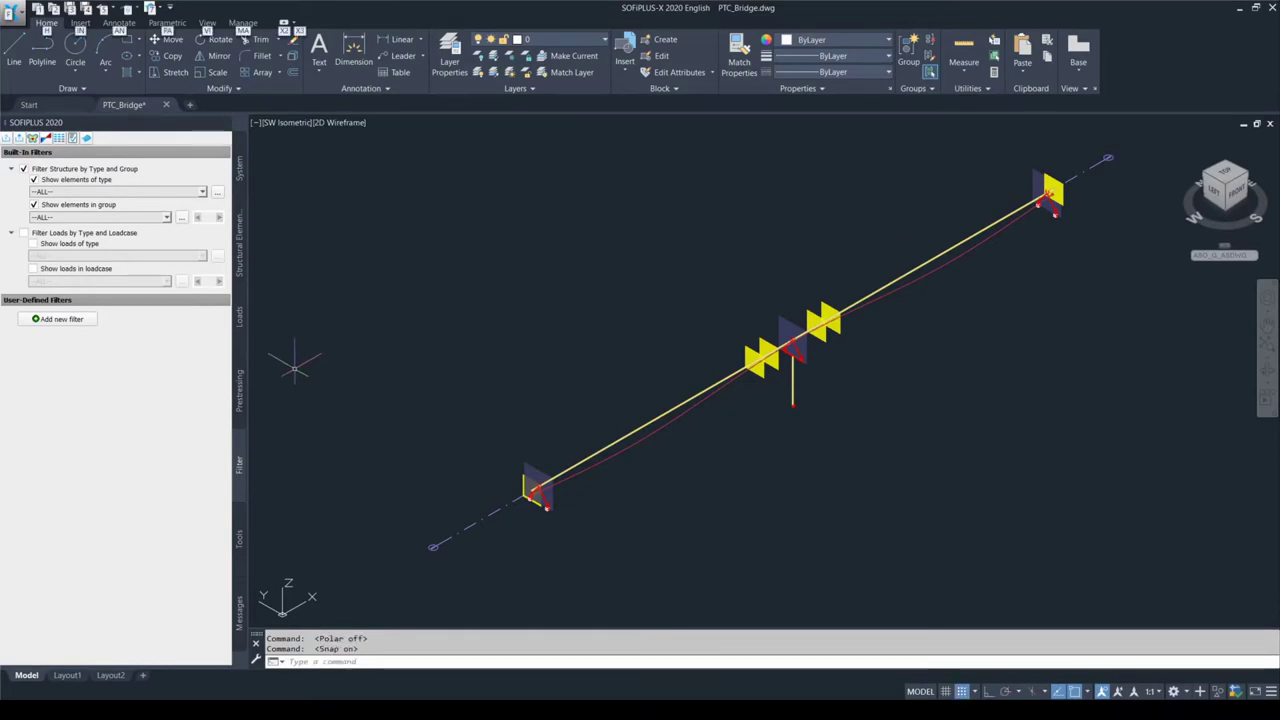
Clone tendon geometry AXIS_1 with a U offset of -0.800 m and a V offset of 0.0 m
{"action": "left_click", "coordinate": [241, 395]}
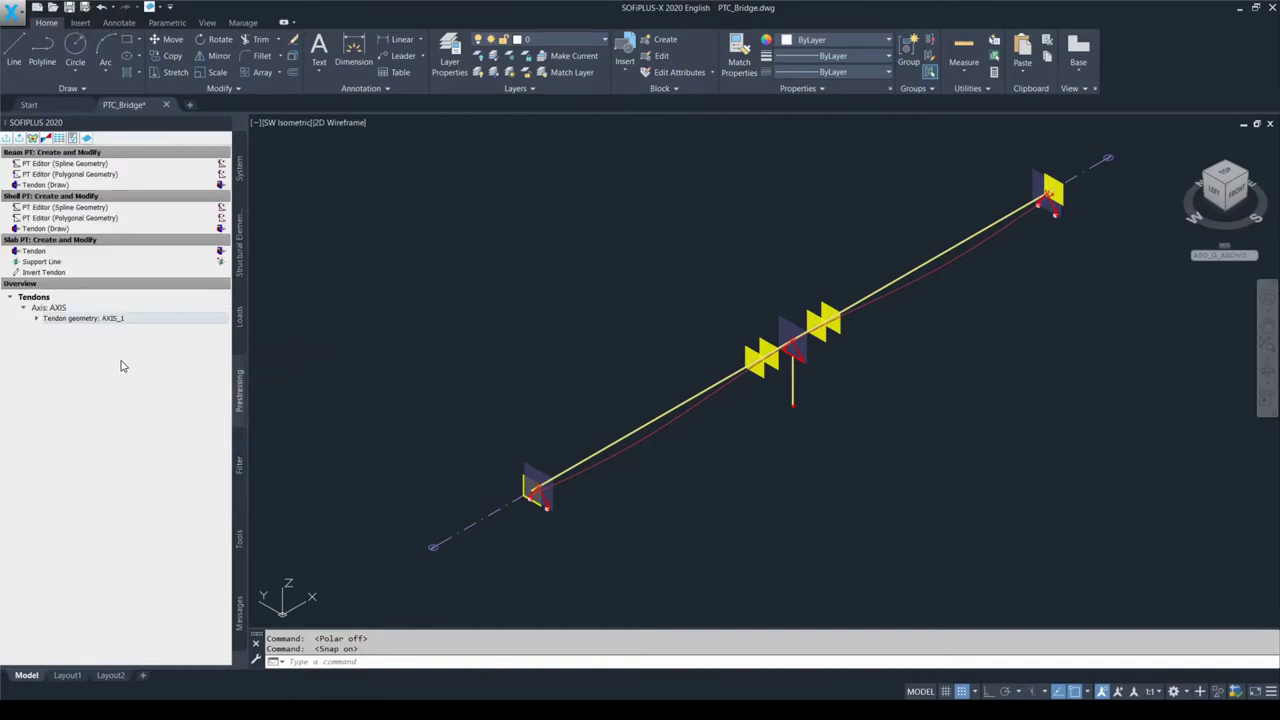
{"action": "right_click", "coordinate": [128, 320]}
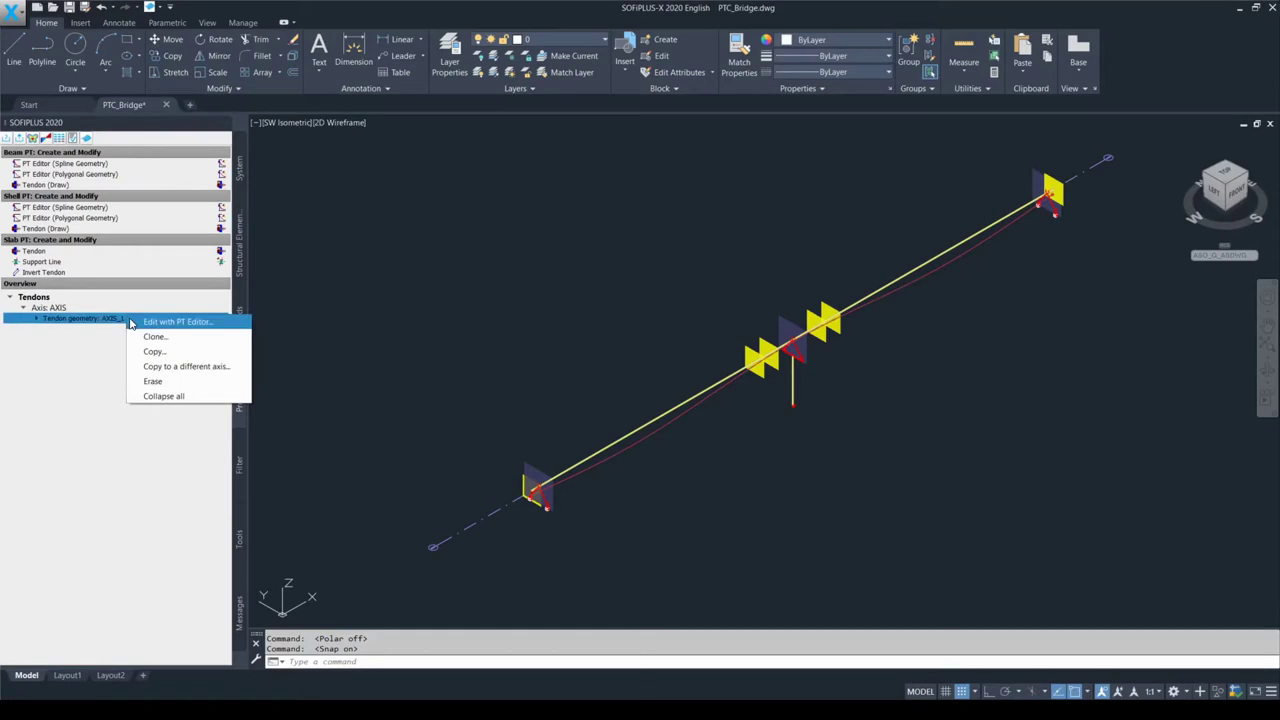
{"action": "left_click", "coordinate": [183, 338]}
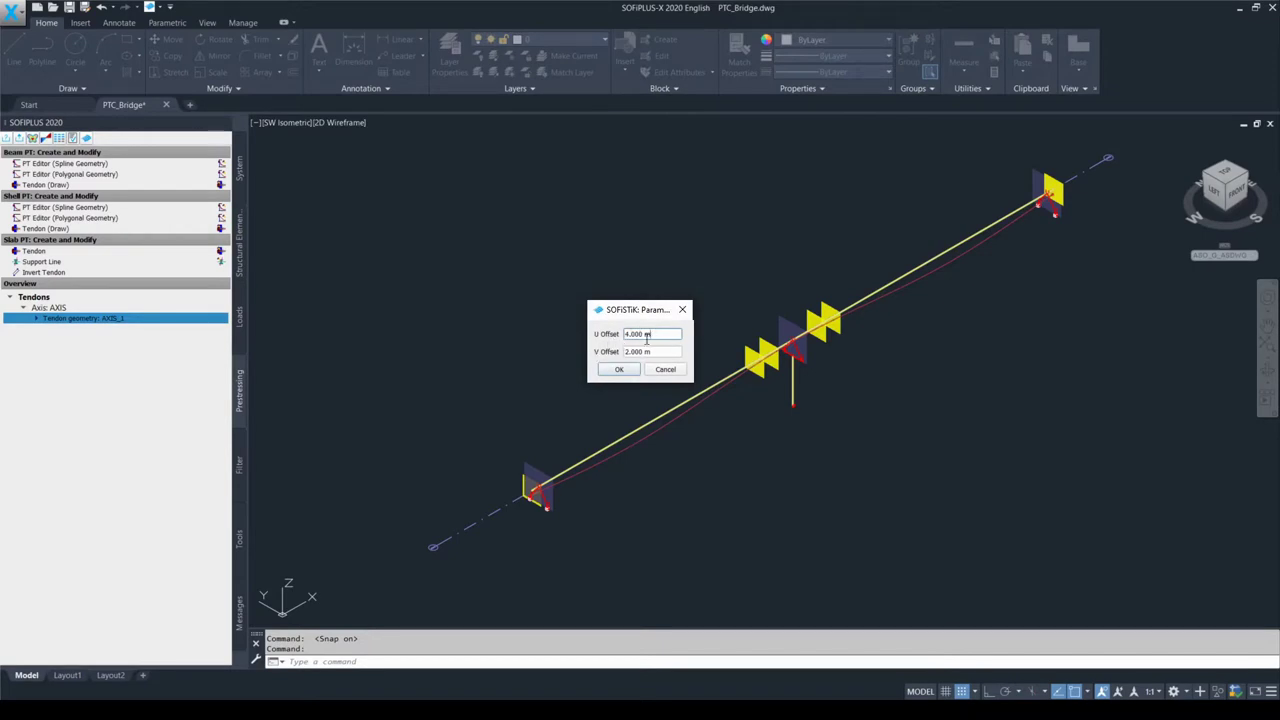
{"action": "left_click_drag", "start_coordinate": [657, 338], "coordinate": [619, 341]}
{"action": "type", "text": "-0.800"}
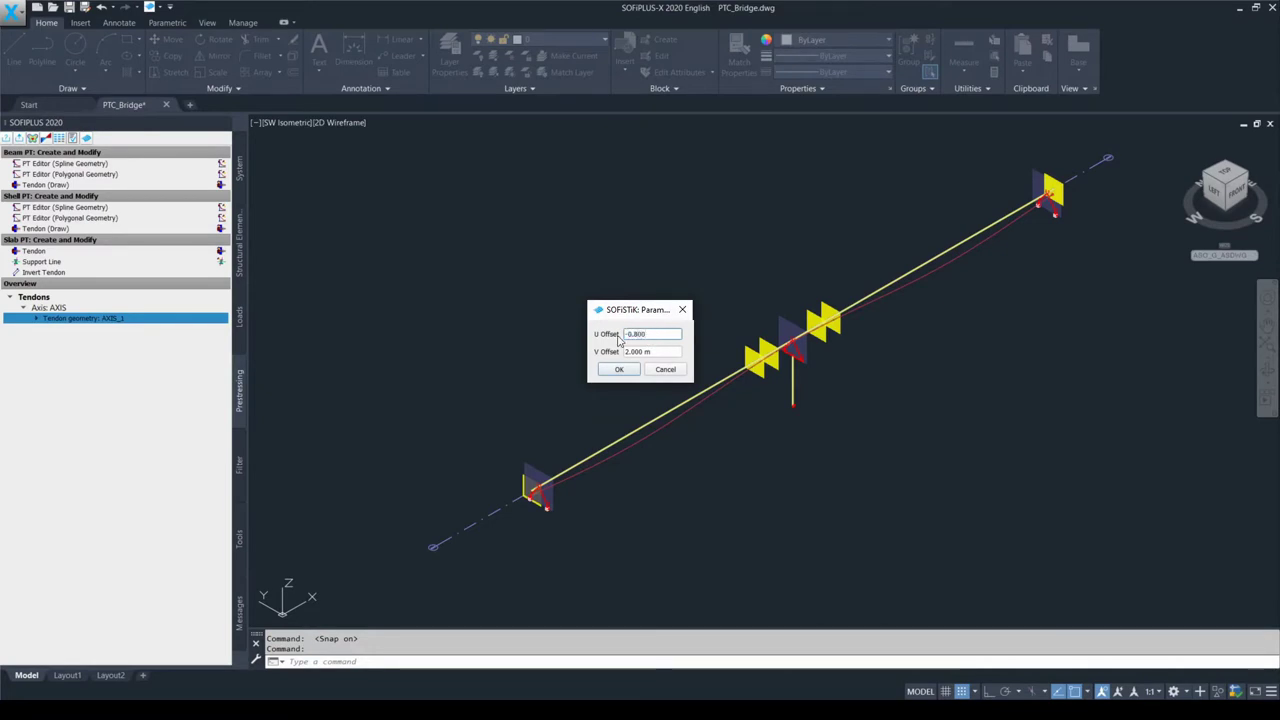
{"action": "left_click", "coordinate": [658, 352]}
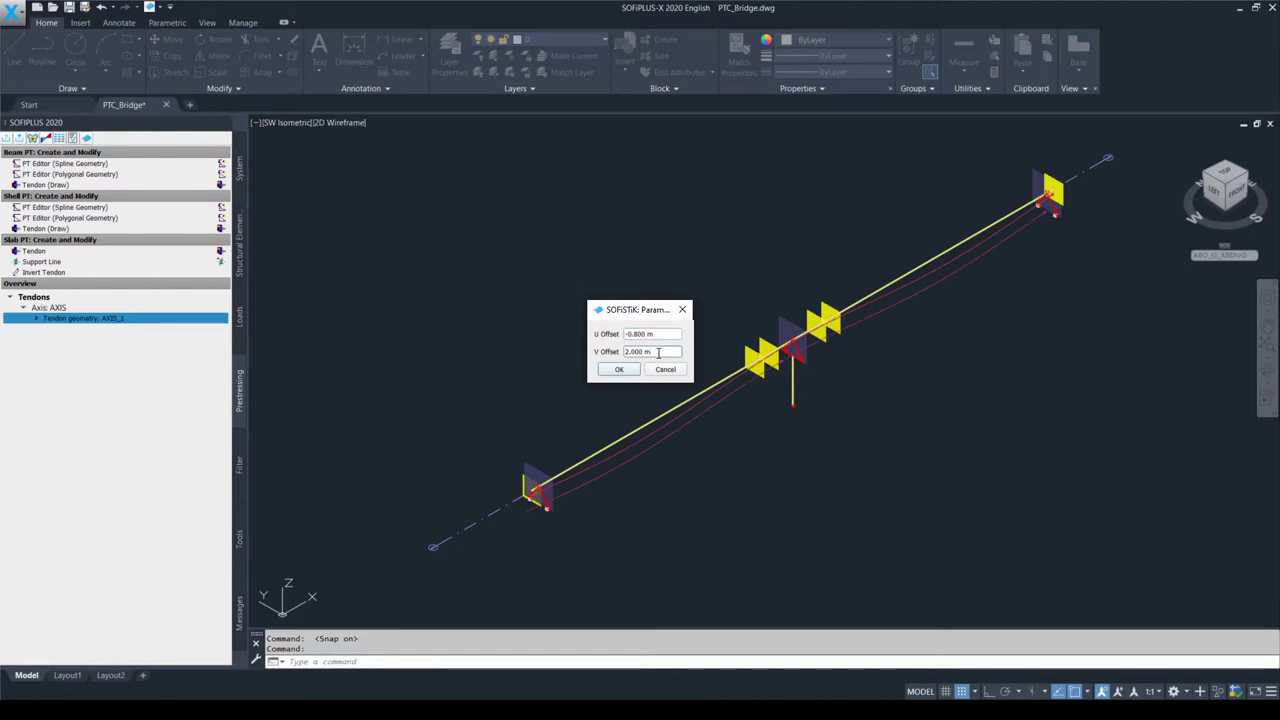
{"action": "double_click", "coordinate": [658, 352]}
{"action": "type", "text": "0.0"}
{"action": "left_click", "coordinate": [619, 369]}
{"action": "key", "text": "F9"}
{"action": "key", "text": "F9"}
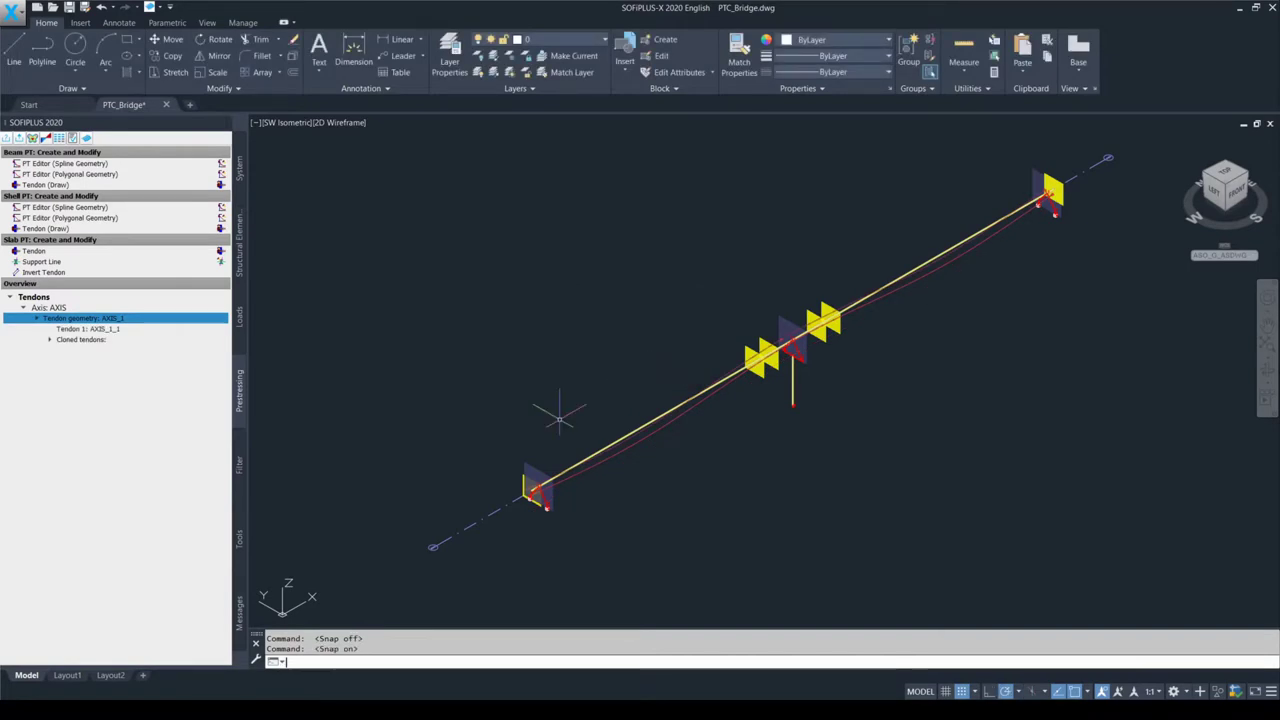
Examine the cloned tendon inside the bridge model from different 3D angles
{"action": "middle_click_drag", "start_coordinate": [563, 437], "coordinate": [540, 458], "text": "shift"}
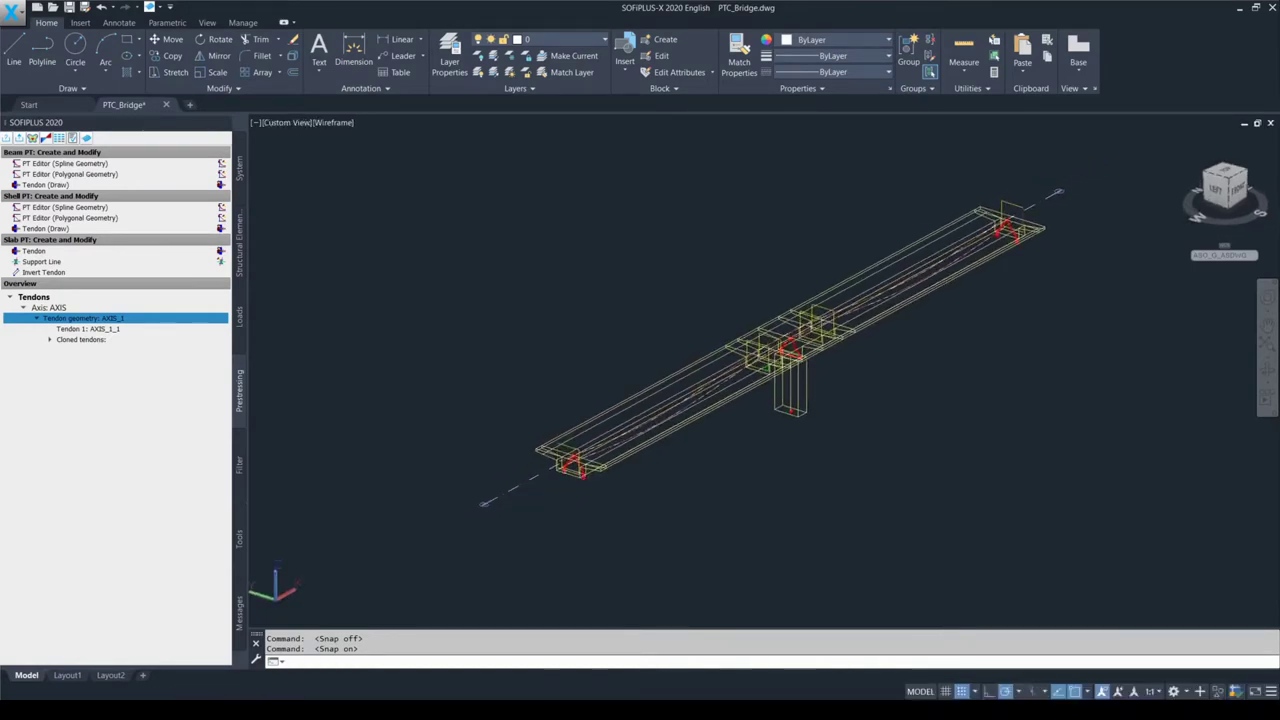
{"action": "scroll", "coordinate": [581, 432], "scroll_direction": "up", "scroll_amount": 5}
{"action": "mouse_move", "coordinate": [600, 400]}
{"action": "middle_mouse_down", "text": "shift"}
{"action": "mouse_move", "coordinate": [651, 406]}
{"action": "mouse_move", "coordinate": [621, 407]}
{"action": "middle_mouse_up", "text": "shift"}
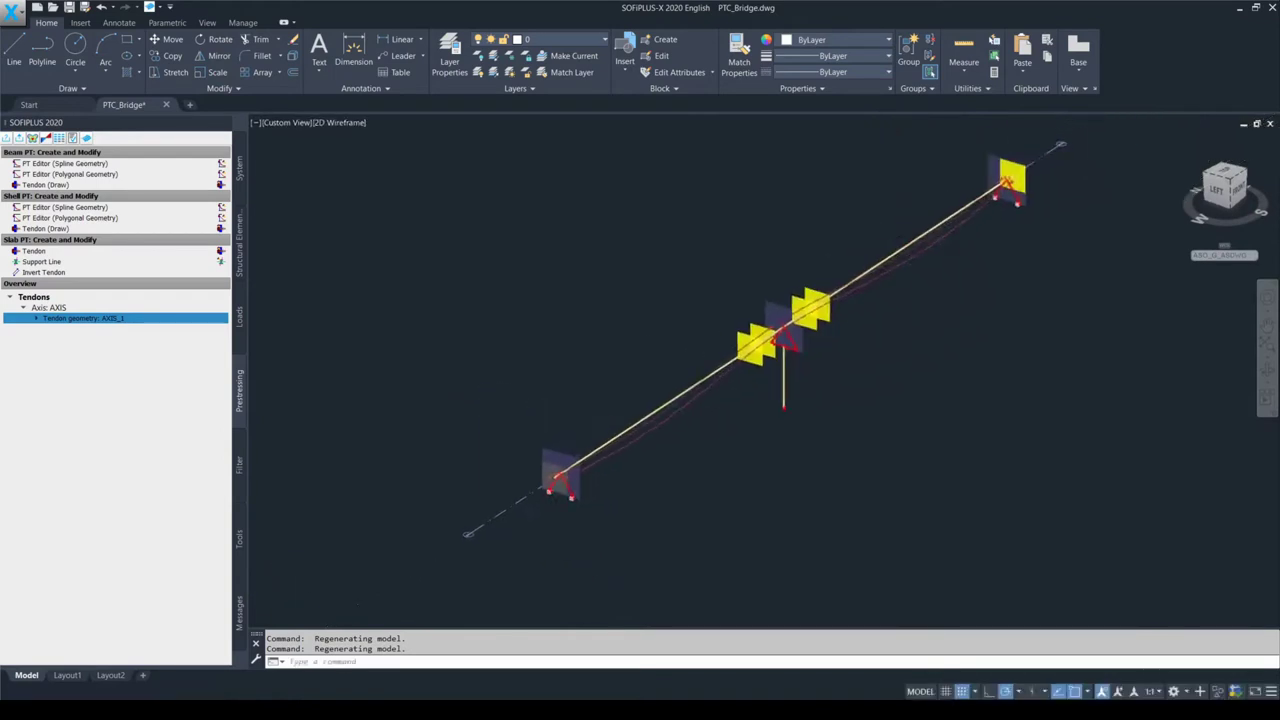
Expand tendon geometry AXIS_1 in the tendon overview to inspect its main tendon and cloned tendon
{"action": "left_click", "coordinate": [112, 368]}
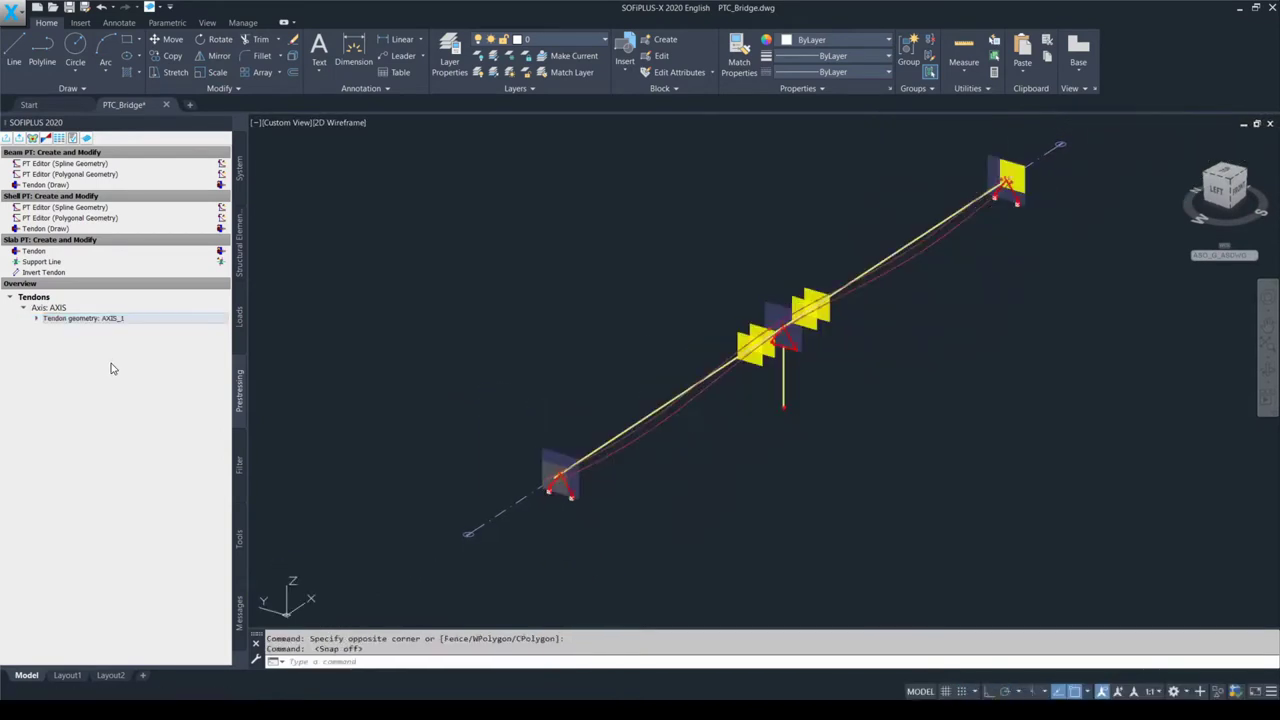
{"action": "left_click", "coordinate": [36, 319]}
{"action": "left_click", "coordinate": [50, 341]}
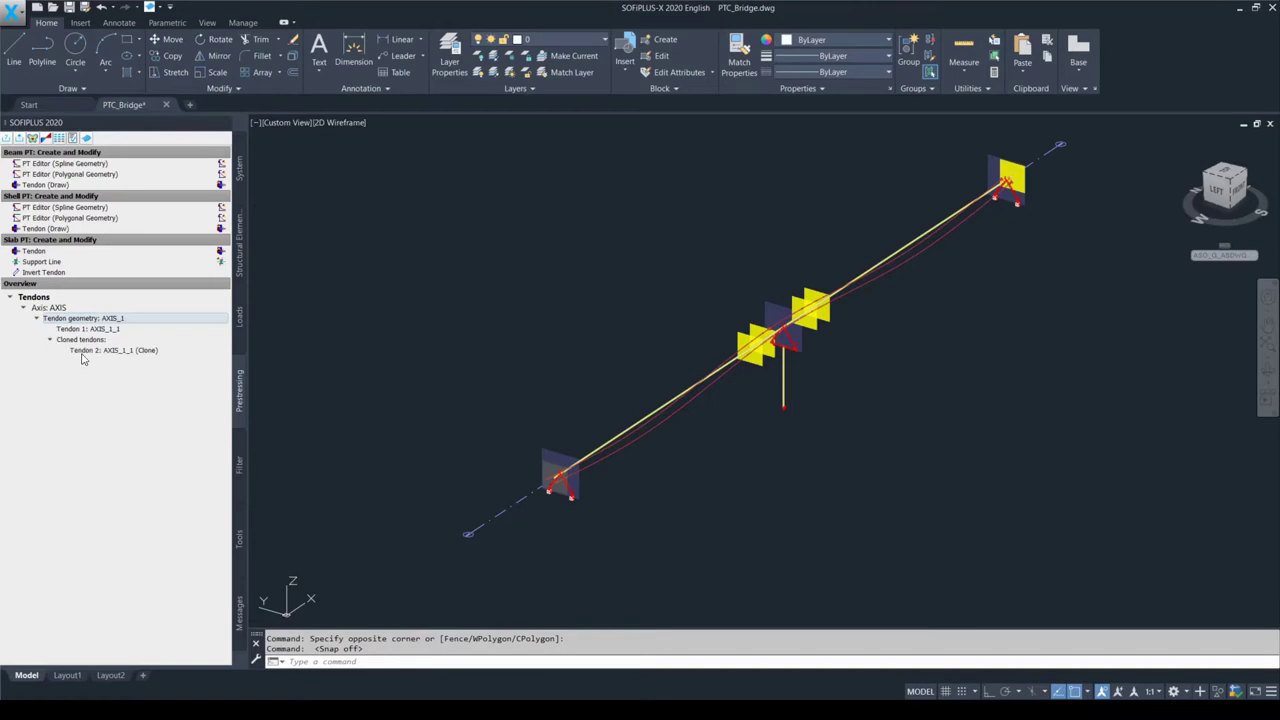
{"action": "key", "text": "alt"}
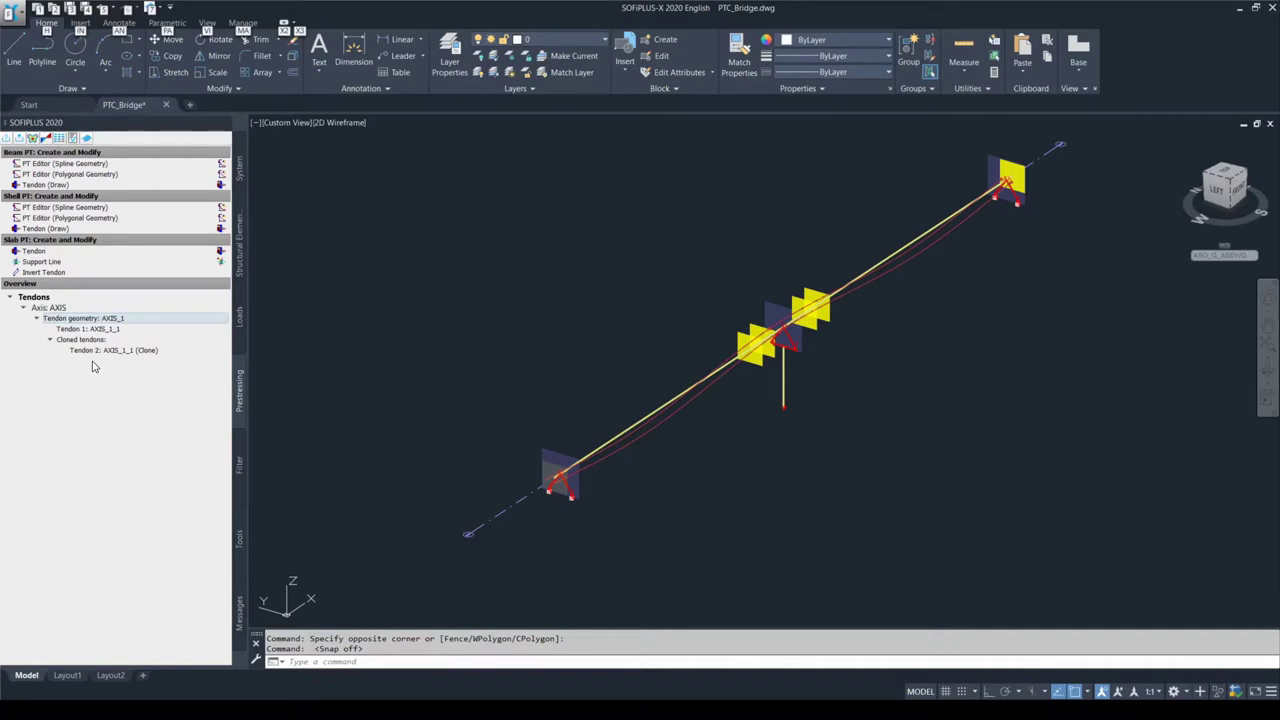
{"action": "key", "text": "alt"}
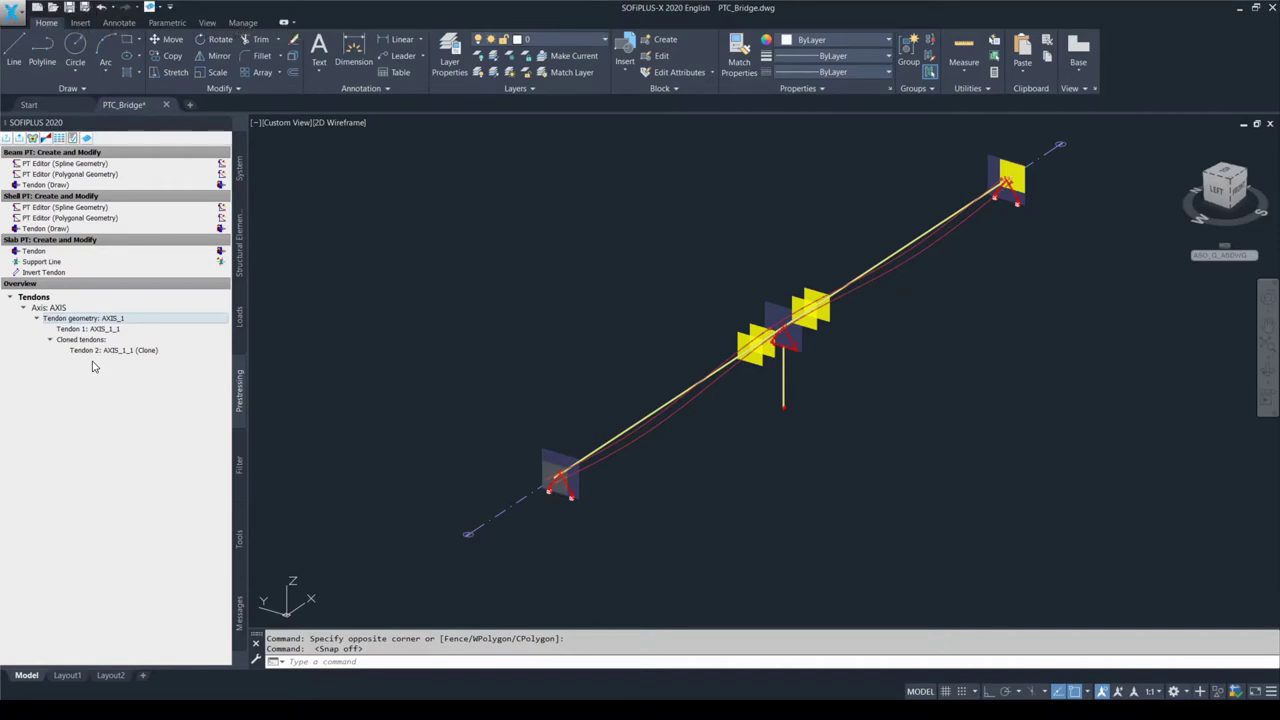
Clone tendon geometry AXIS_1 with a U offset of 0.800 m and a V offset of 0.0 m
{"action": "right_click", "coordinate": [127, 320]}
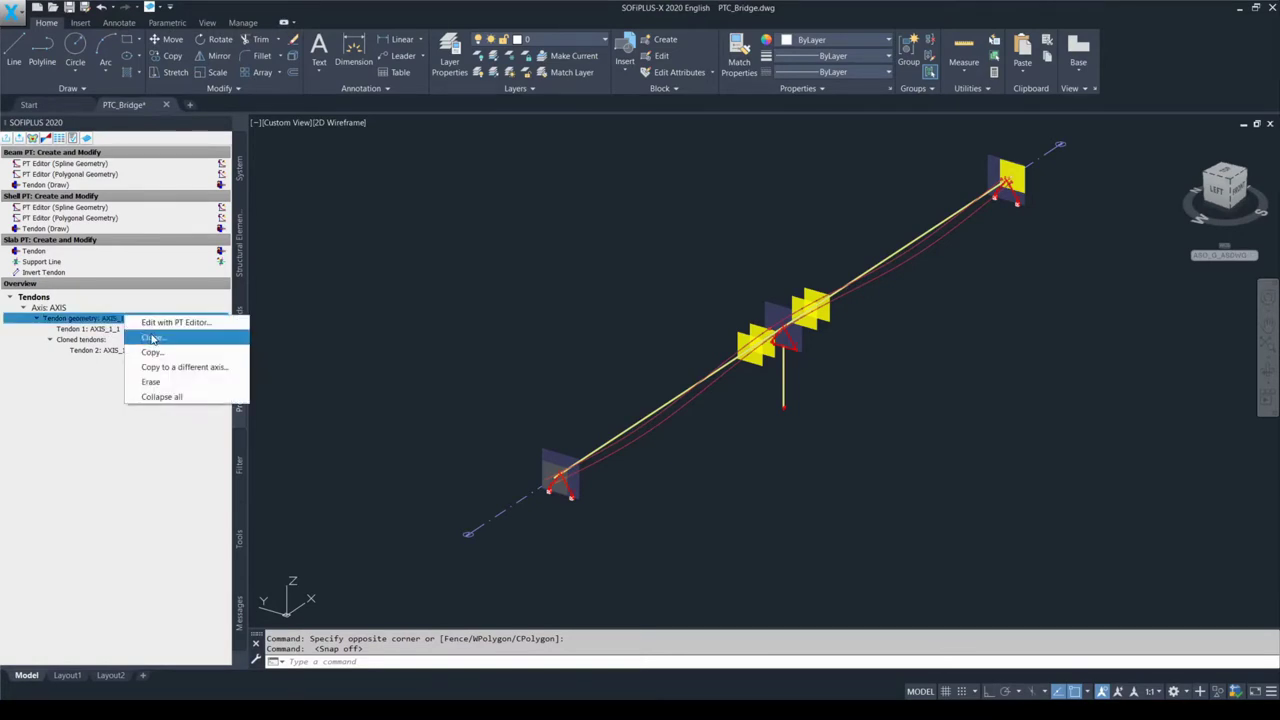
{"action": "left_click", "coordinate": [153, 337]}
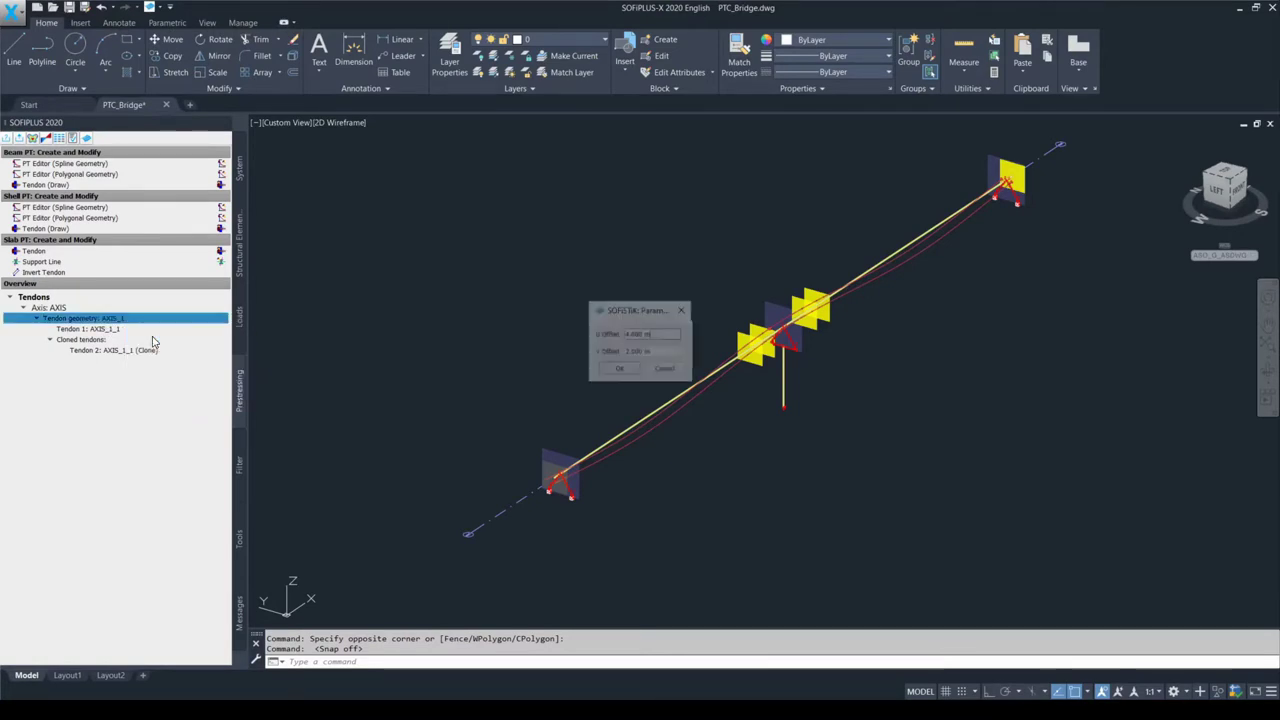
{"action": "double_click", "coordinate": [660, 336]}
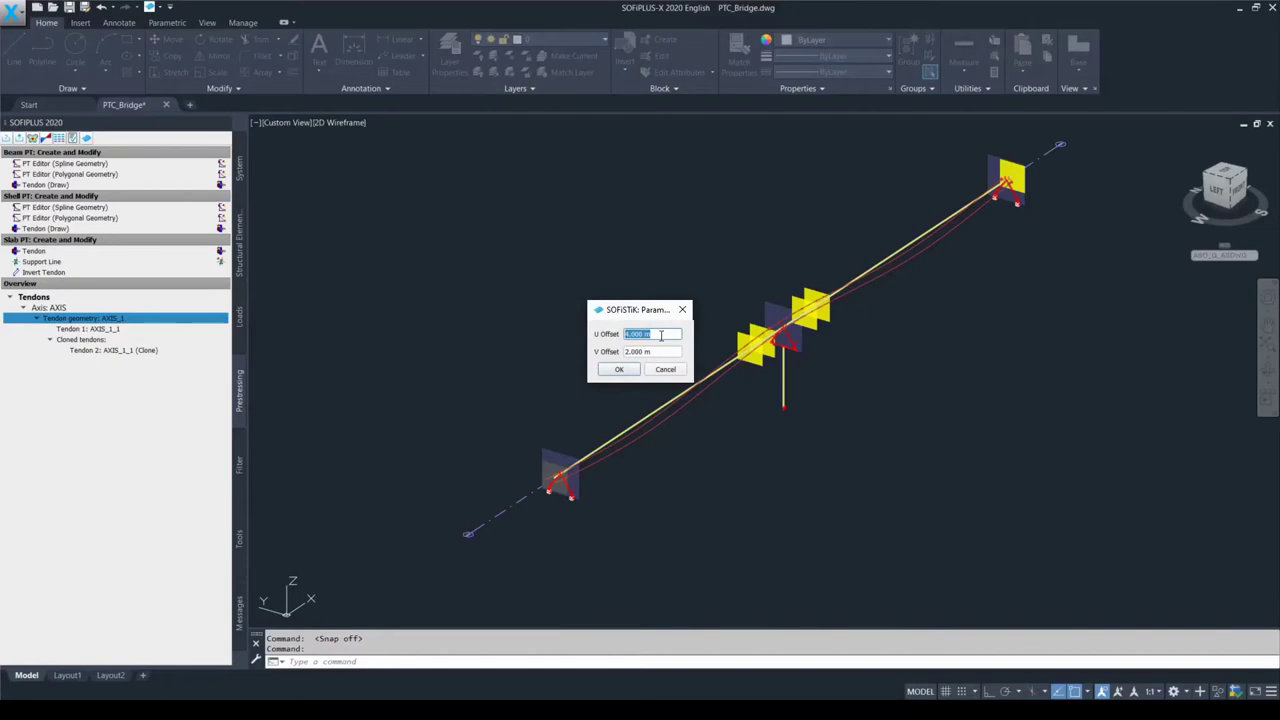
{"action": "type", "text": "0.8"}
{"action": "double_click", "coordinate": [662, 351]}
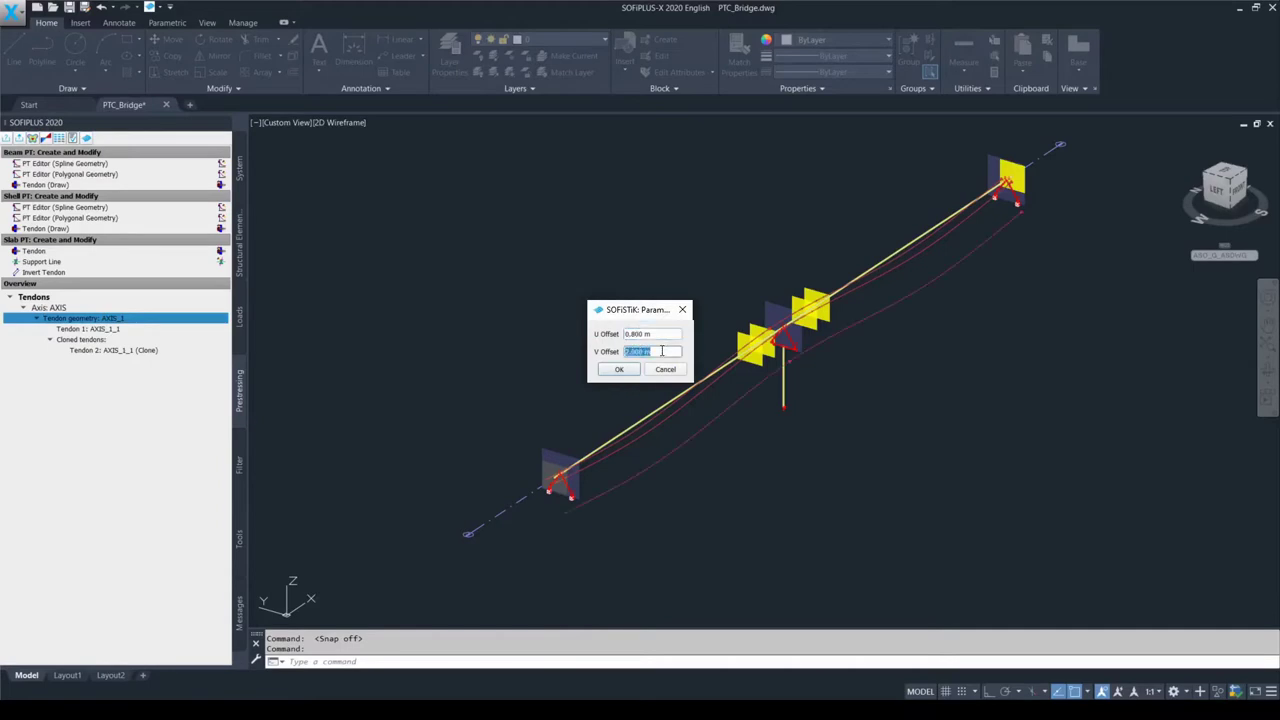
{"action": "type", "text": "0.0"}
{"action": "left_click", "coordinate": [622, 369]}
Inspect both cloned tendons at the near abutment and list them under tendon geometry AXIS_1 in the overview
{"action": "scroll", "coordinate": [597, 471], "scroll_direction": "up", "scroll_amount": 5}
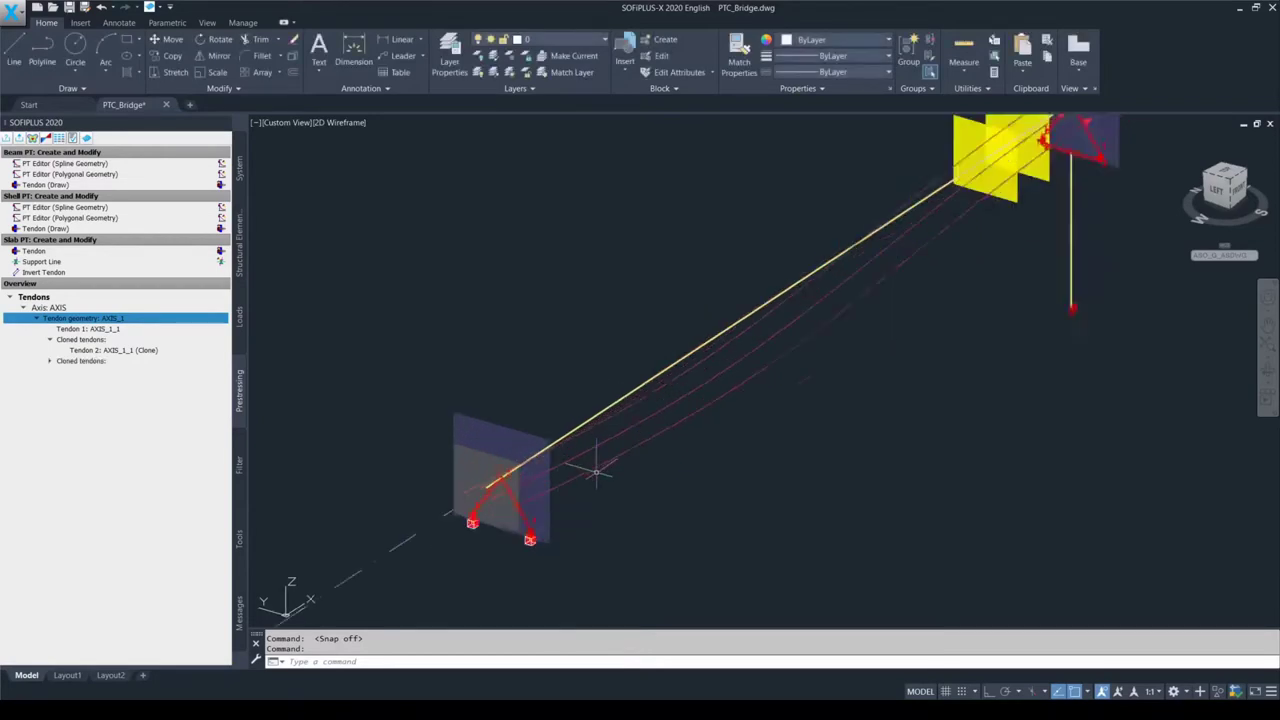
{"action": "mouse_move", "coordinate": [597, 471]}
{"action": "middle_mouse_down", "text": "shift"}
{"action": "mouse_move", "coordinate": [639, 460]}
{"action": "mouse_move", "coordinate": [597, 477]}
{"action": "middle_mouse_up", "text": "shift"}
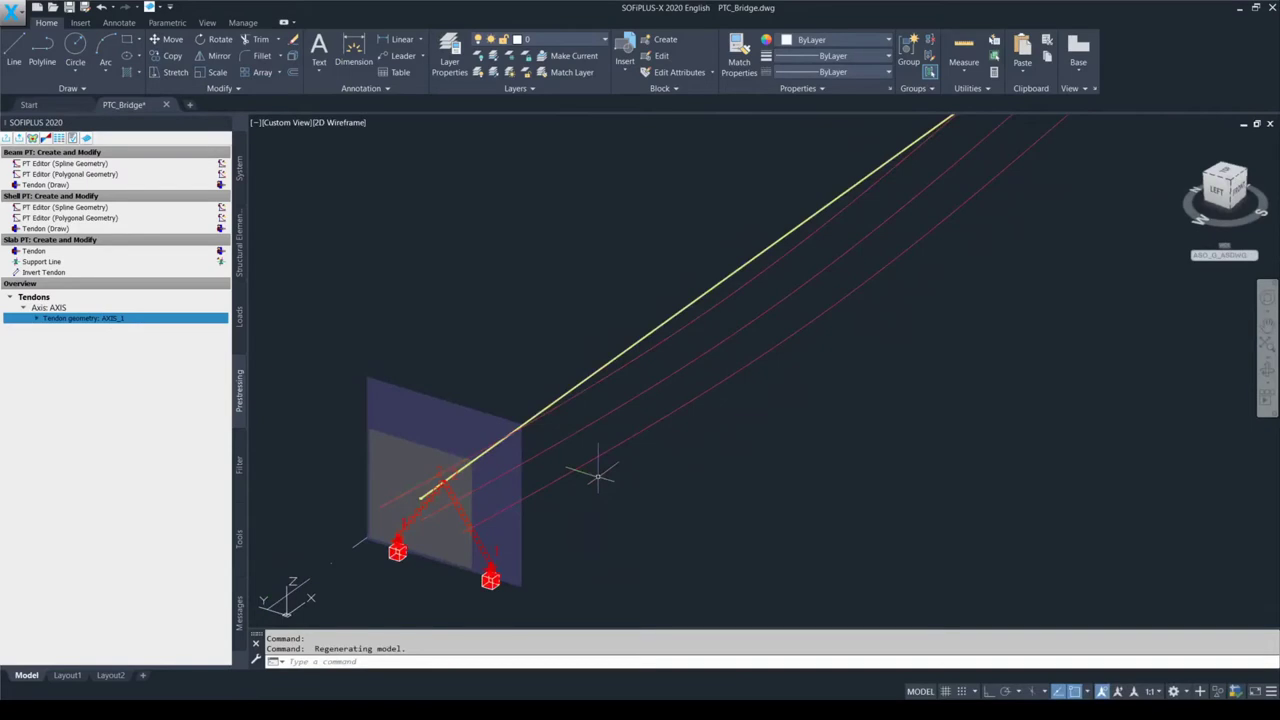
{"action": "left_click", "coordinate": [35, 319]}
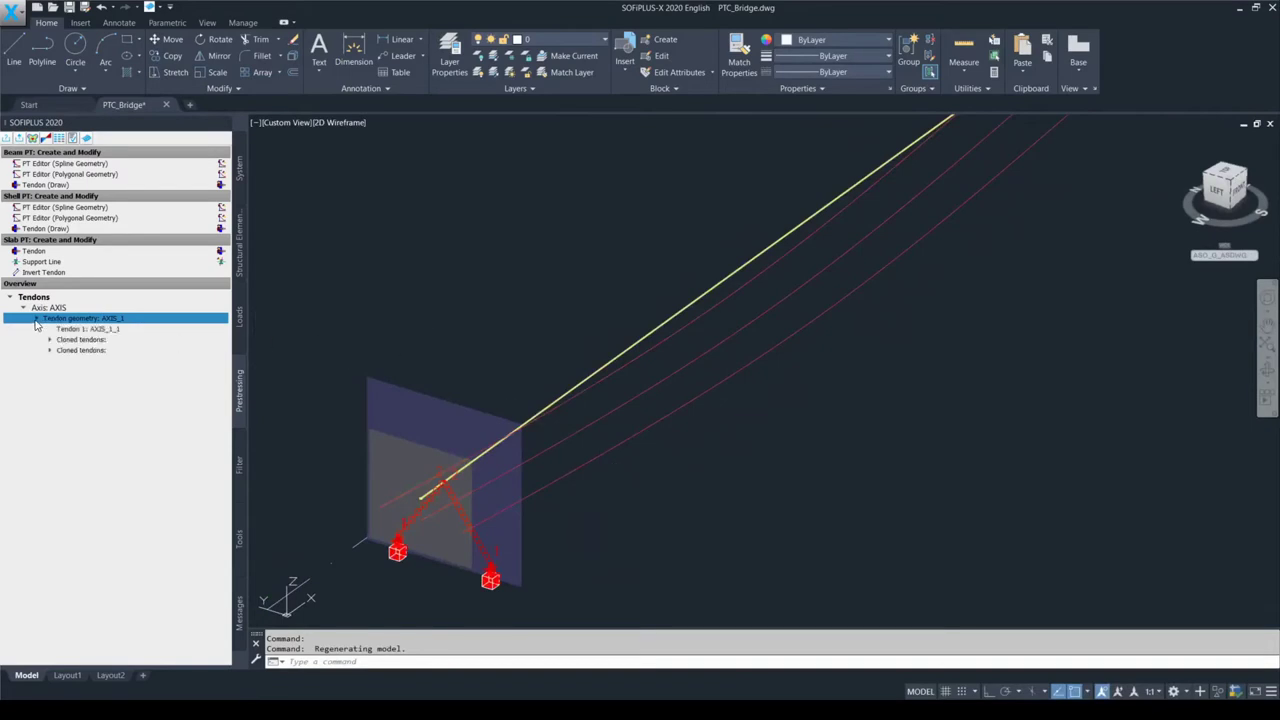
{"action": "left_click", "coordinate": [49, 340]}
{"action": "left_click", "coordinate": [50, 361]}
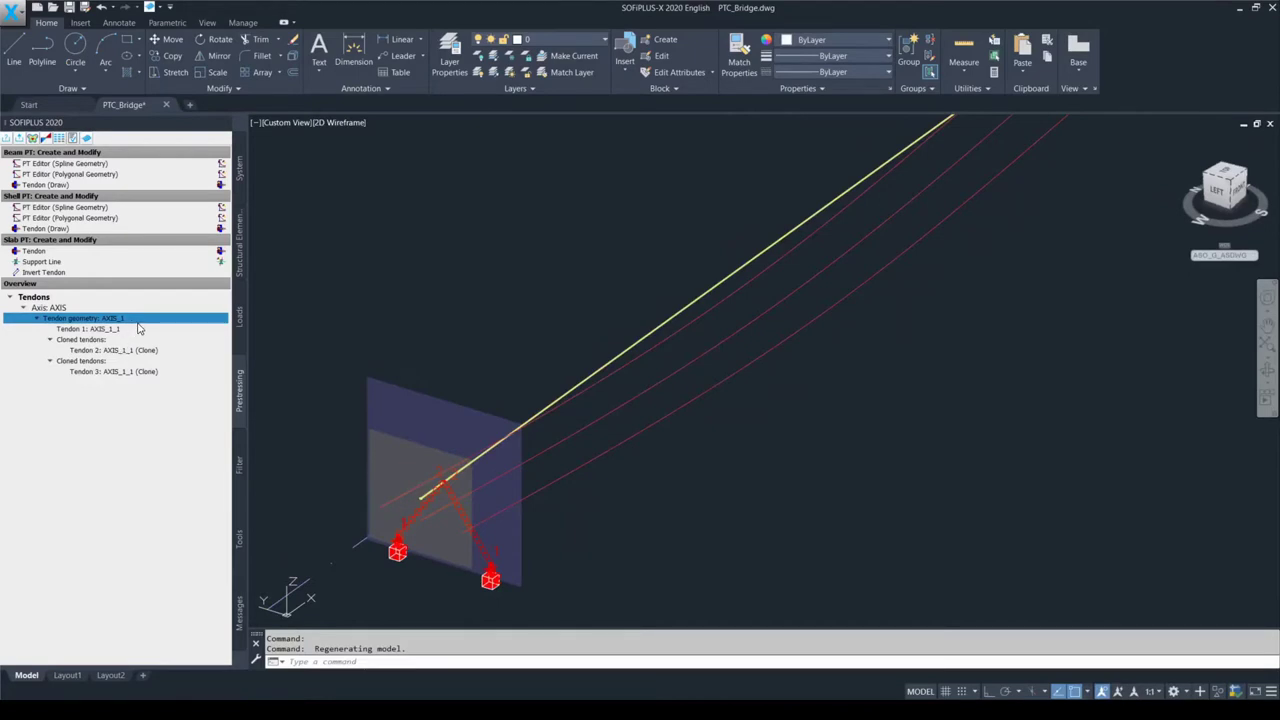
{"action": "key", "text": "alt"}
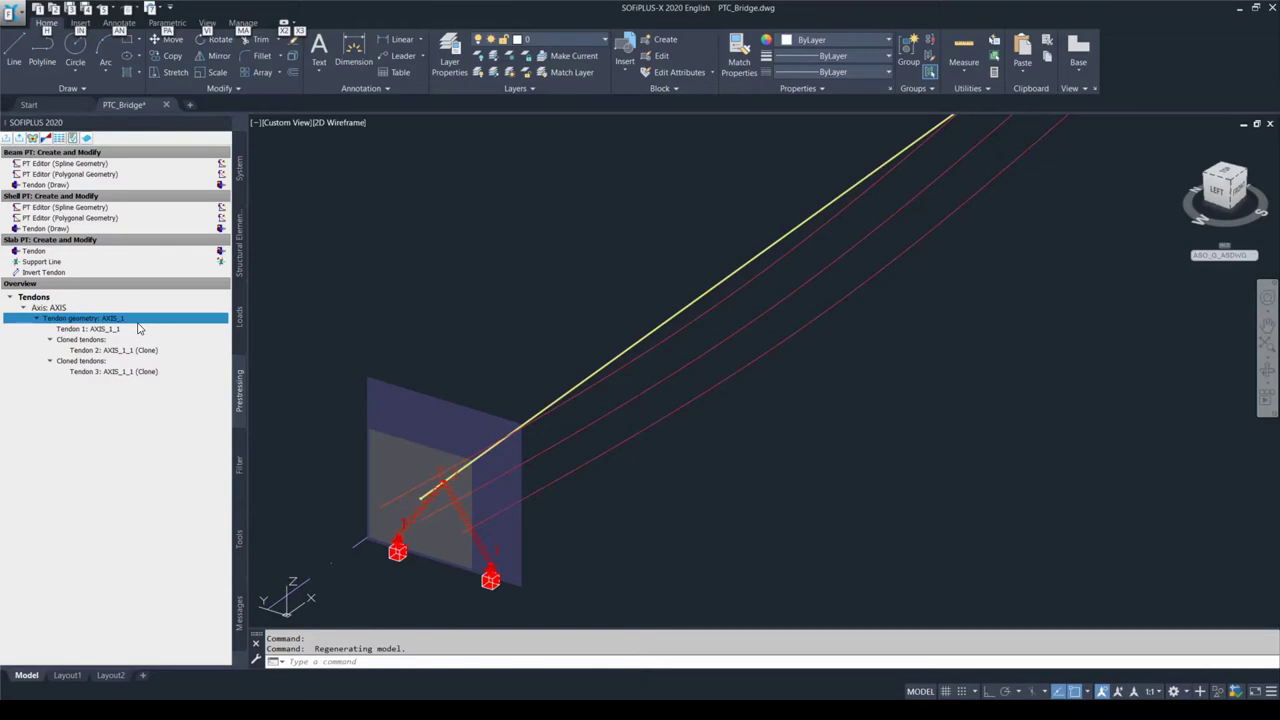
Copy tendon geometry AXIS_1 with a U offset of 5.000 m and a V offset of 0.0 m
{"action": "right_click", "coordinate": [155, 321]}
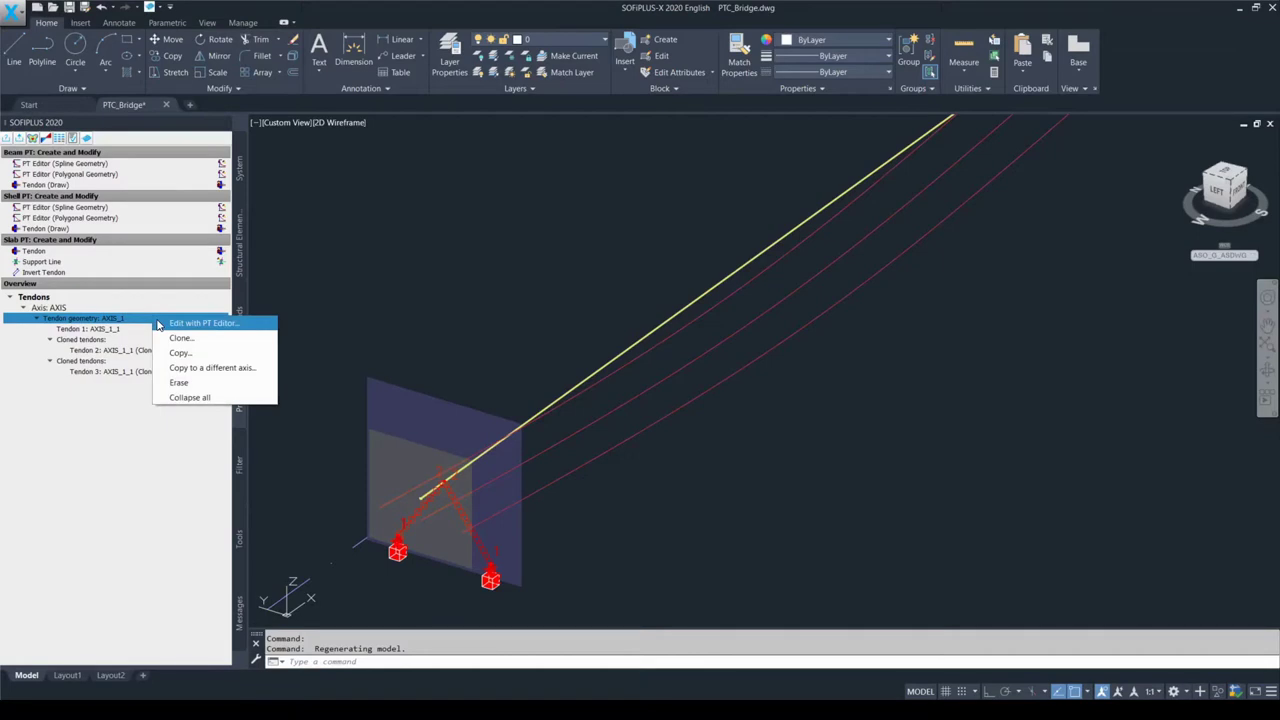
{"action": "left_click", "coordinate": [214, 356]}
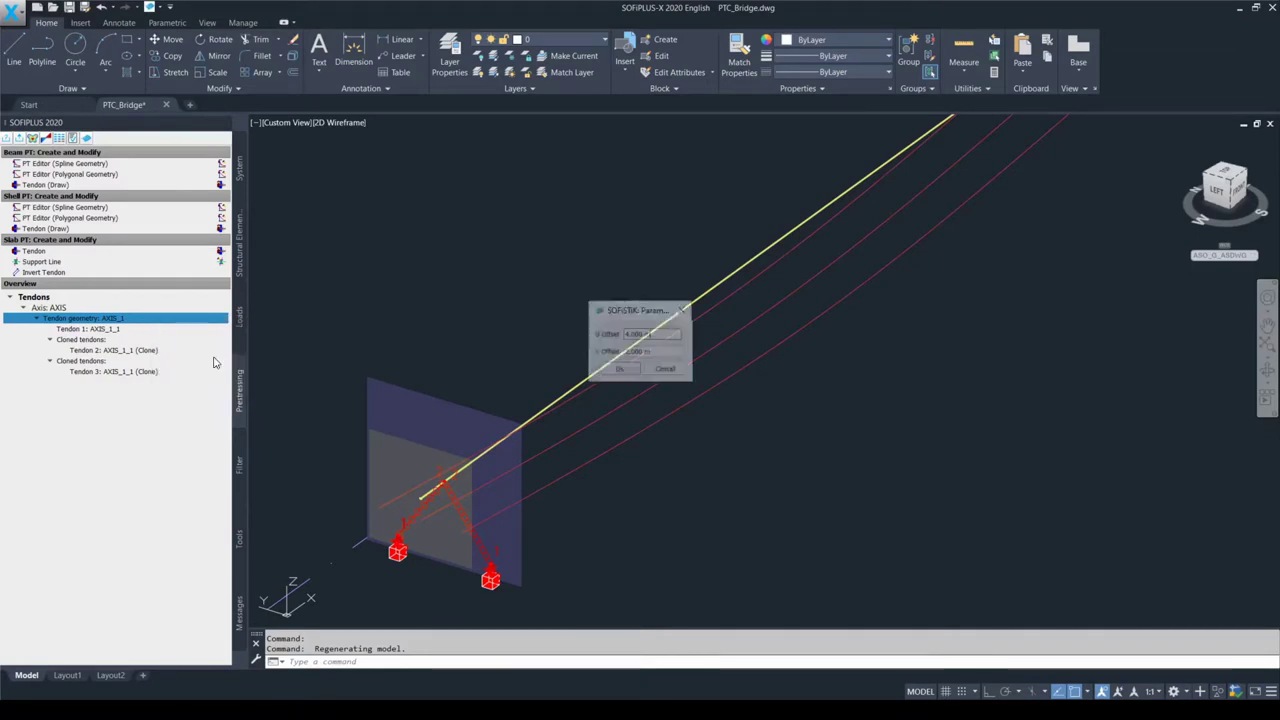
{"action": "triple_click", "coordinate": [665, 338]}
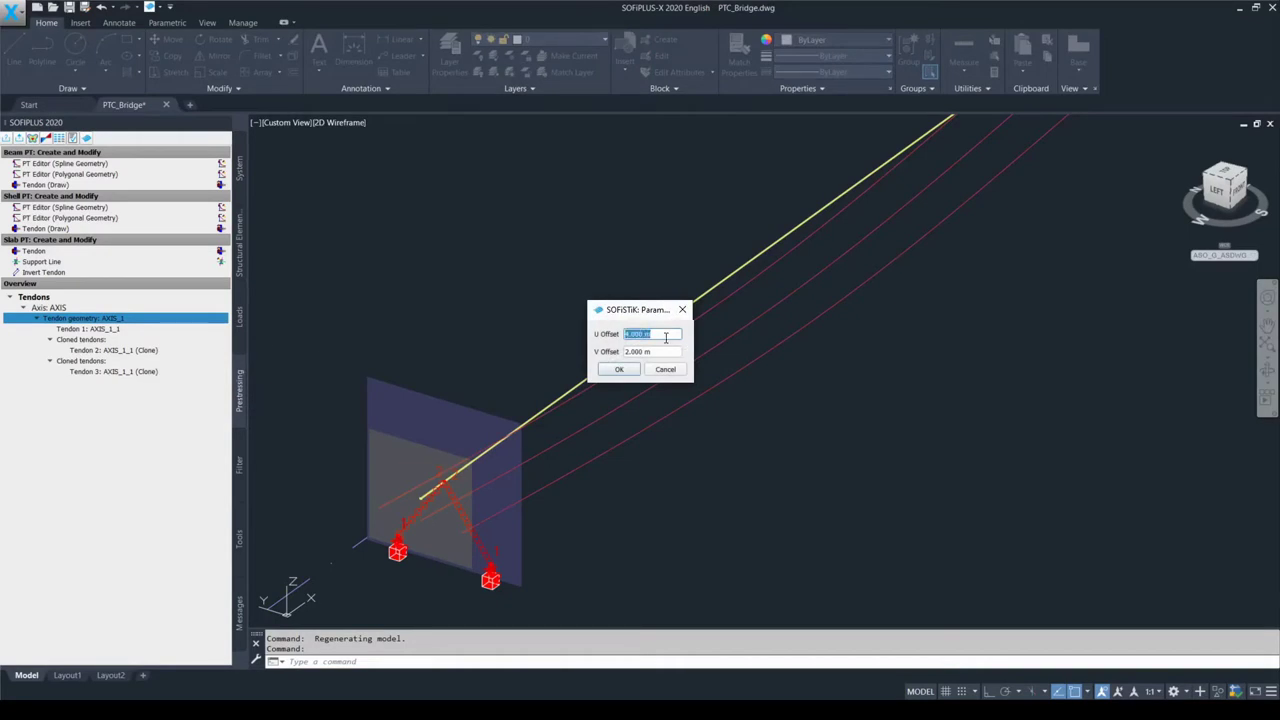
{"action": "type", "text": "5"}
{"action": "triple_click", "coordinate": [656, 352]}
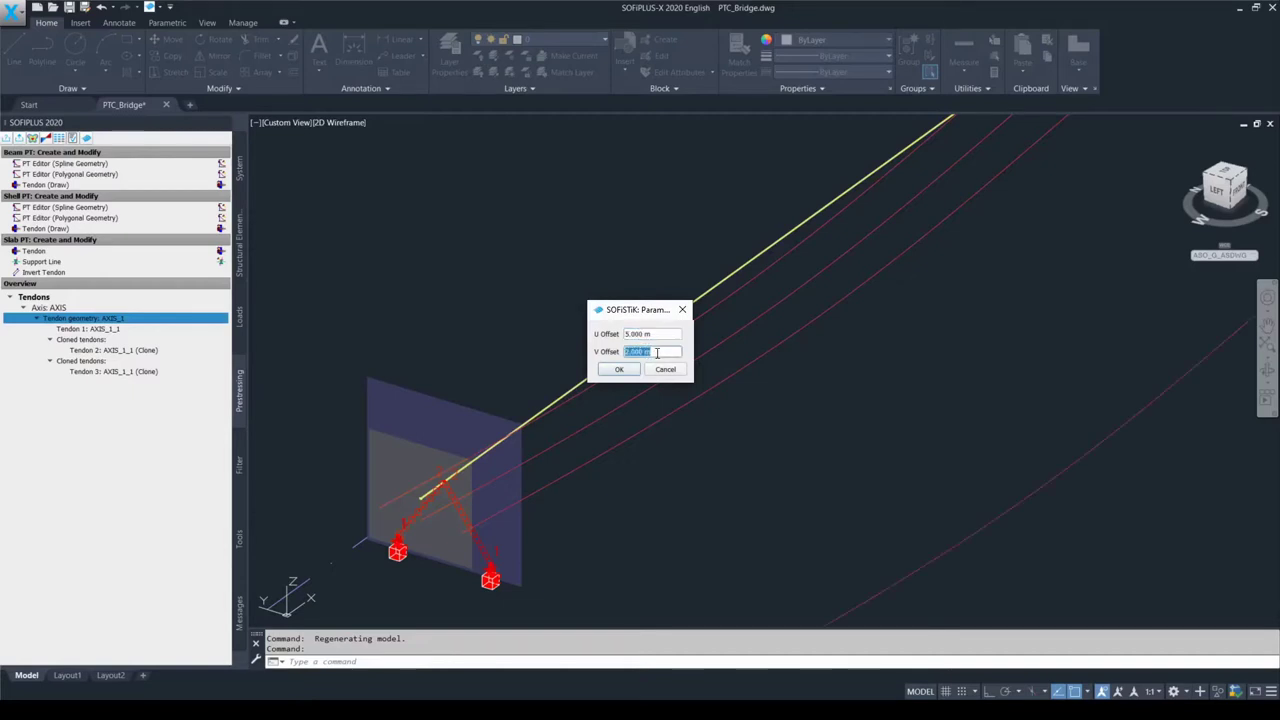
{"action": "type", "text": "0.0"}
{"action": "left_click", "coordinate": [619, 369]}
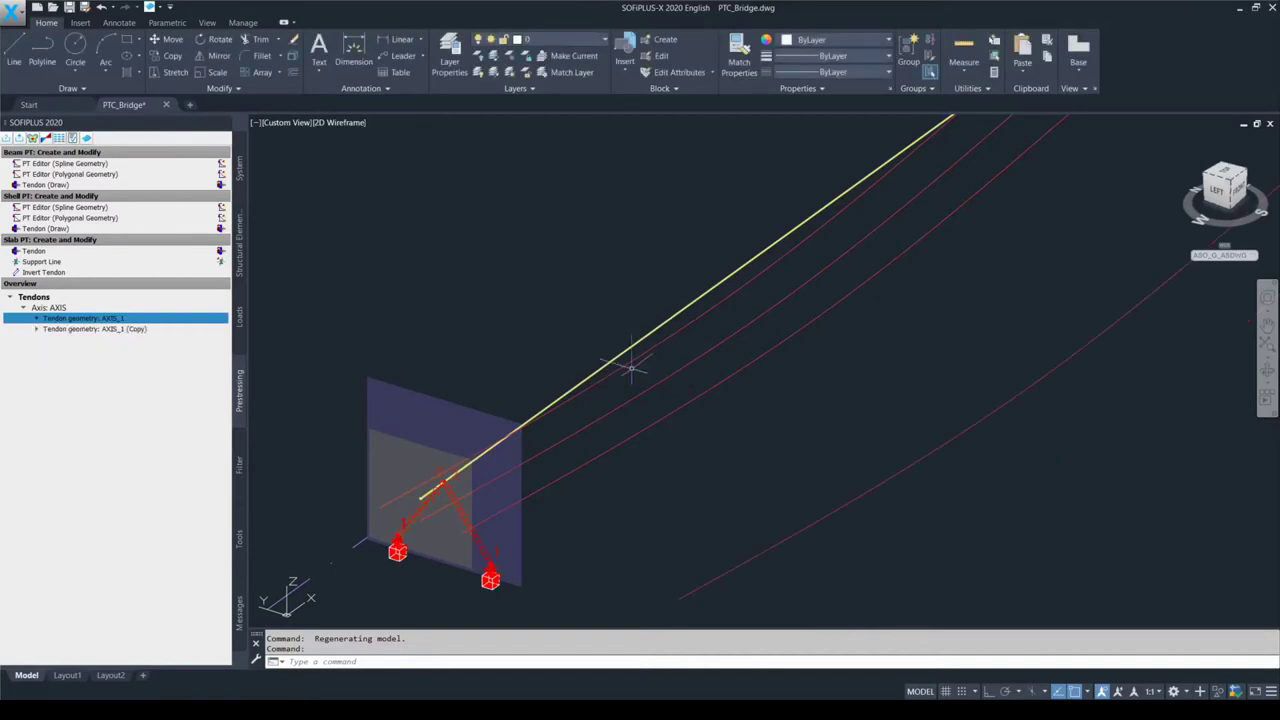
Examine the copied tendon beside the bridge, with the whole model fitted to its extents
{"action": "key", "text": "F10"}
{"action": "key", "text": "F9"}
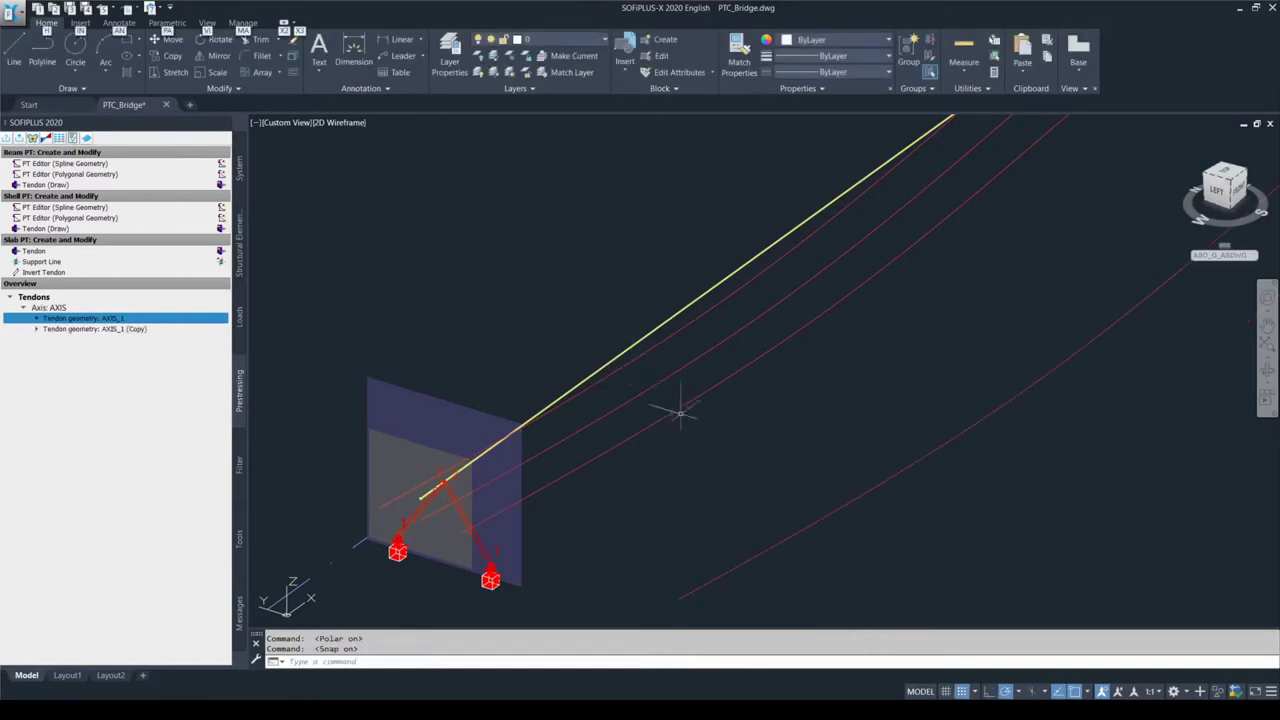
{"action": "left_click", "coordinate": [842, 506]}
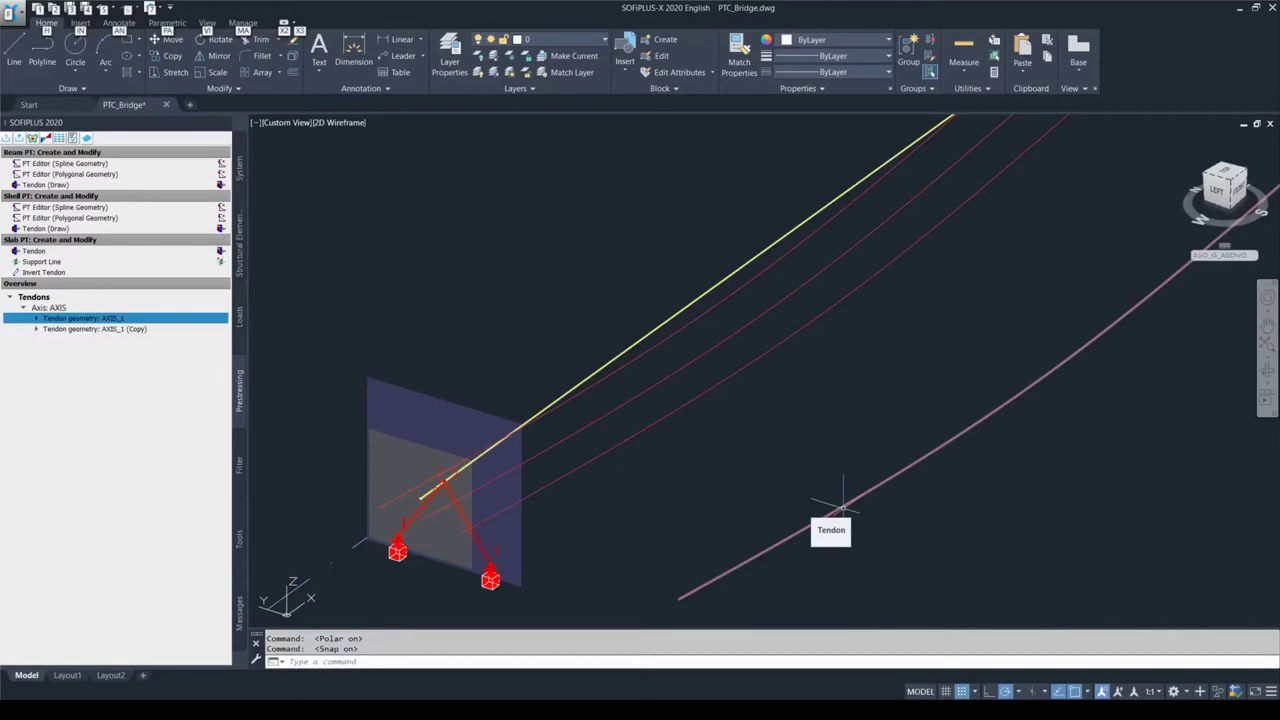
{"action": "key", "text": "F10"}
{"action": "key", "text": "F9"}
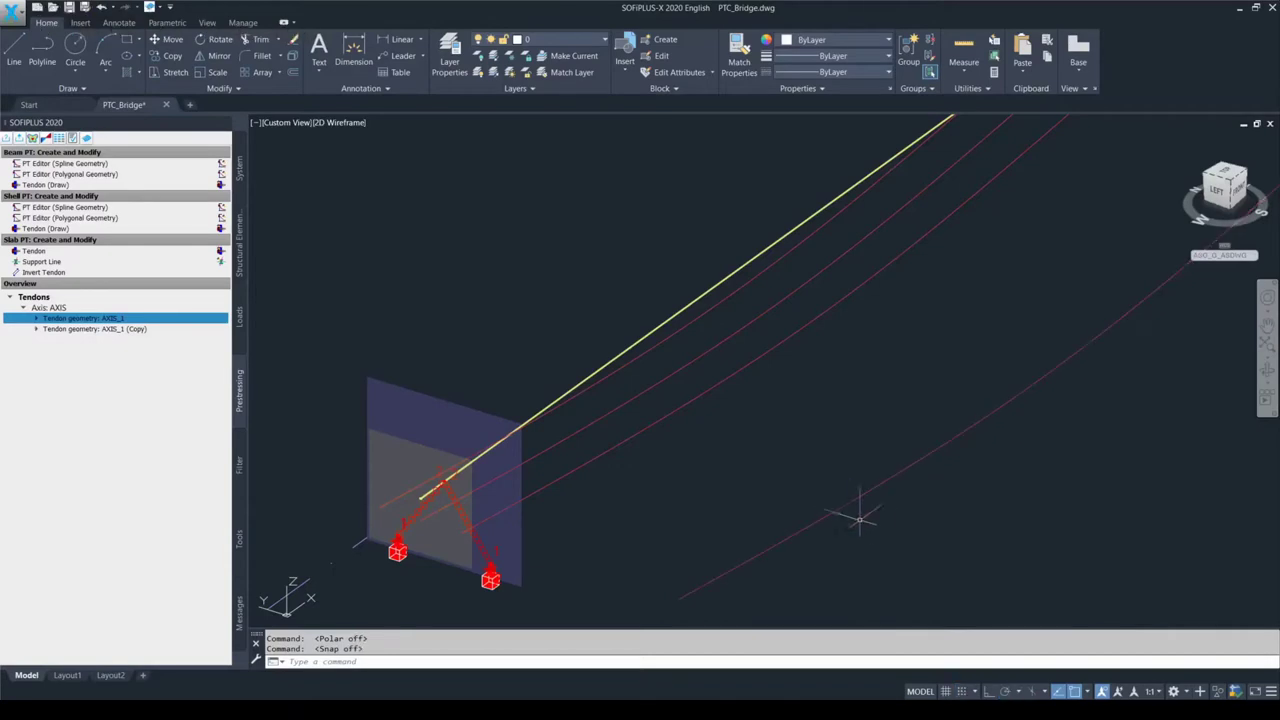
{"action": "middle_click", "coordinate": [862, 521]}
{"action": "middle_click", "coordinate": [862, 521]}
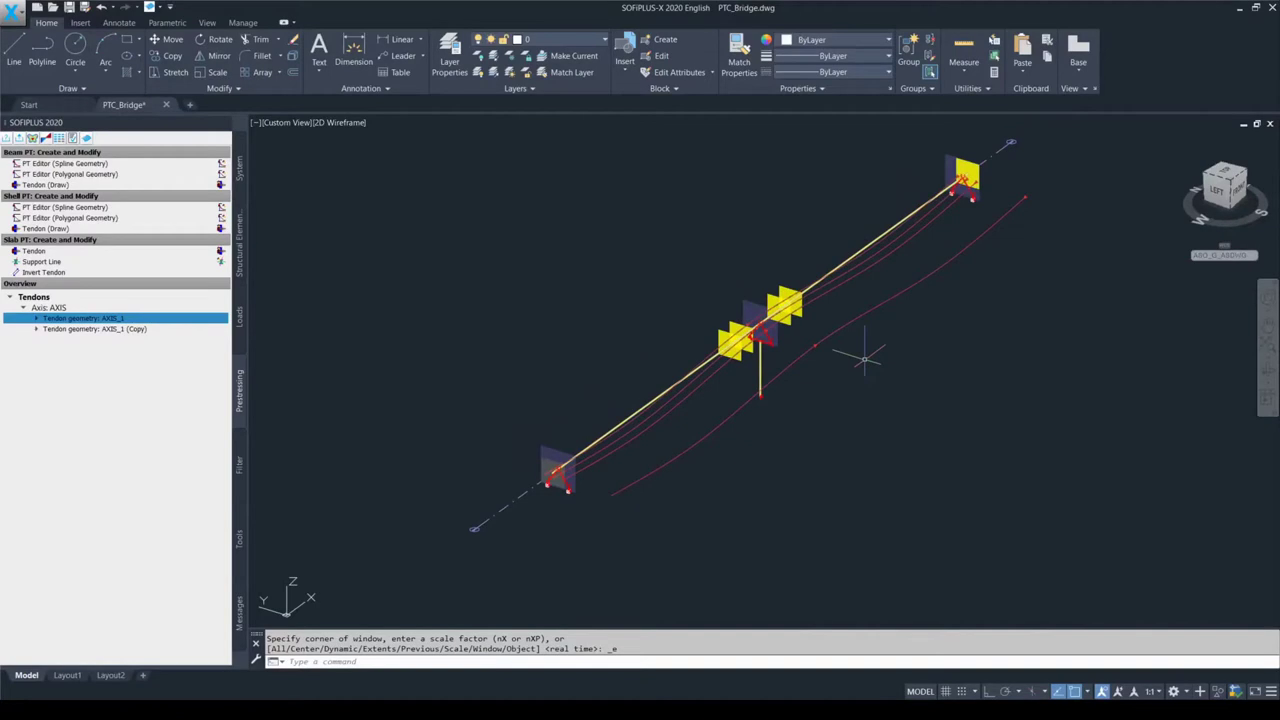
{"action": "key", "text": "Escape"}
Edit the geometry of AXIS_1, setting V to 5.000 m for the point at span station 2.60
{"action": "double_click", "coordinate": [643, 421]}
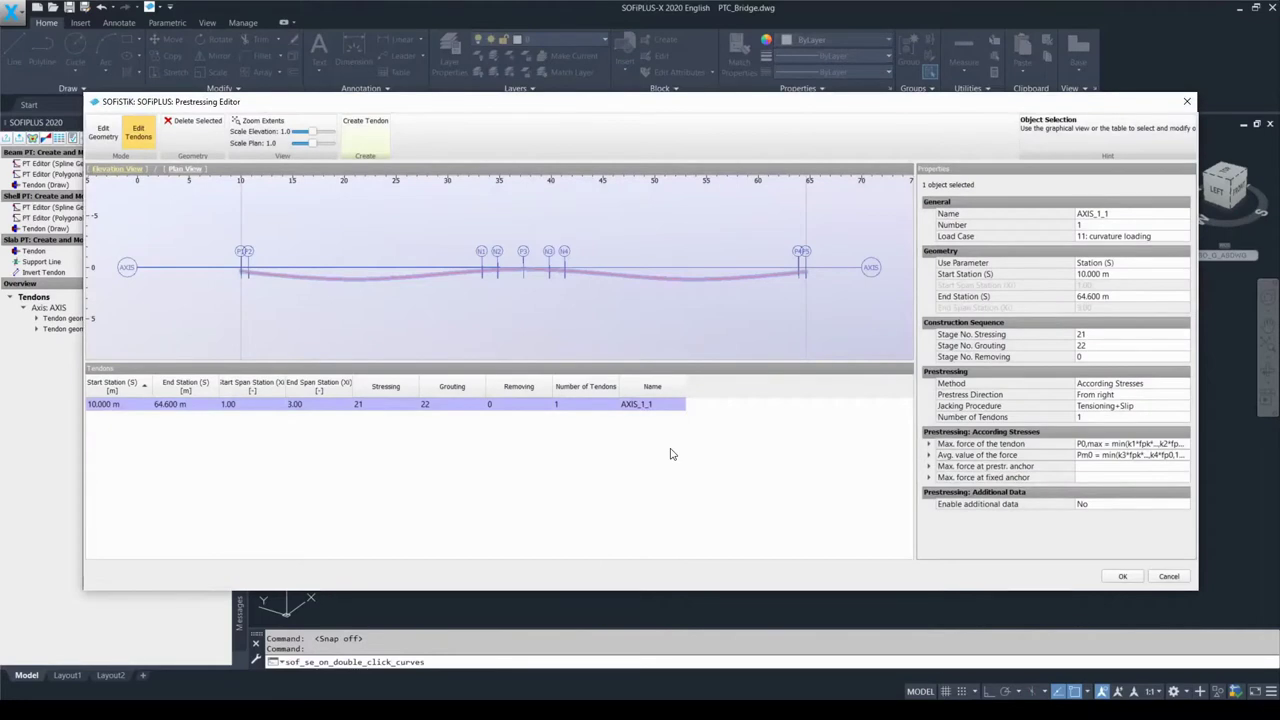
{"action": "left_click", "coordinate": [103, 132]}
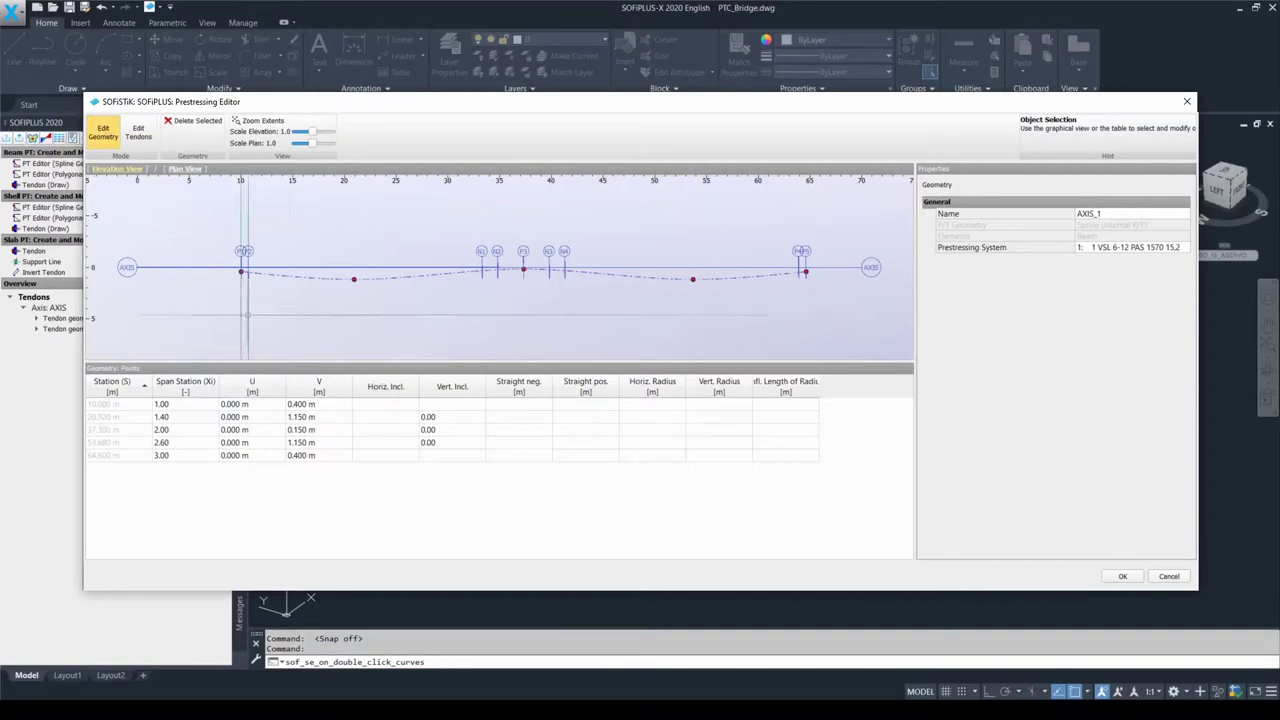
{"action": "double_click", "coordinate": [341, 442]}
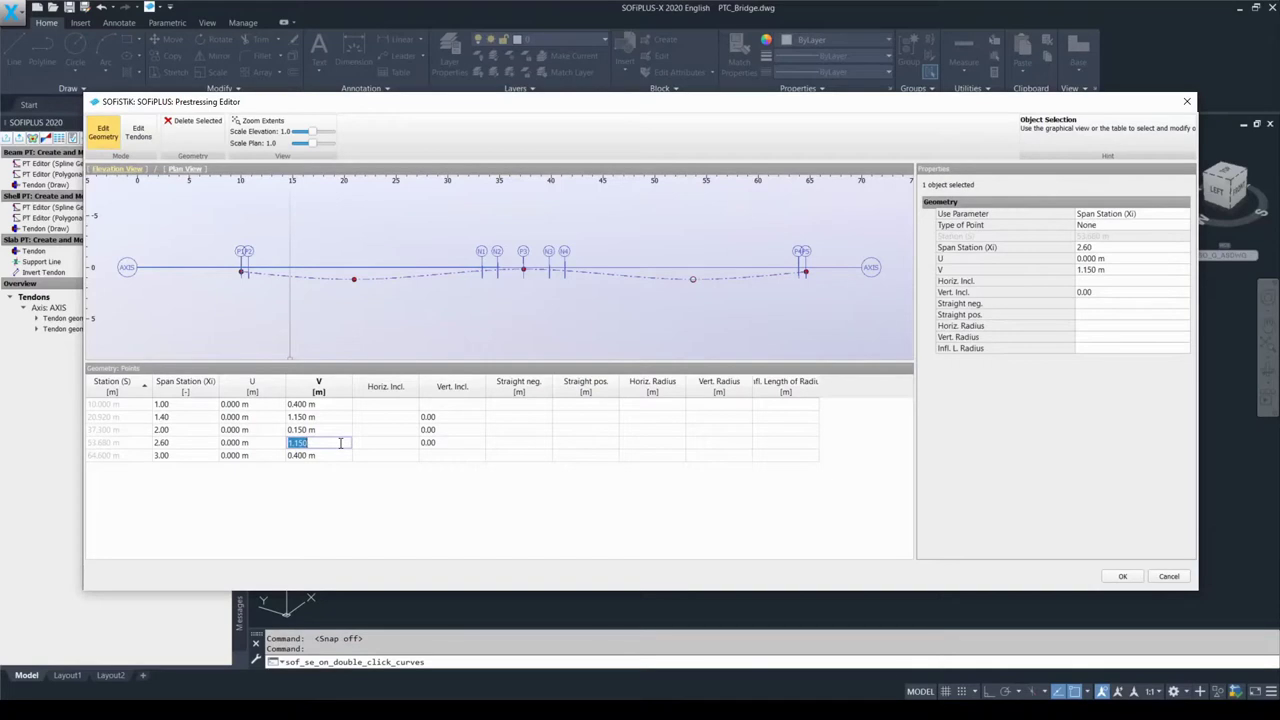
{"action": "type", "text": "5"}
{"action": "left_click", "coordinate": [376, 500]}
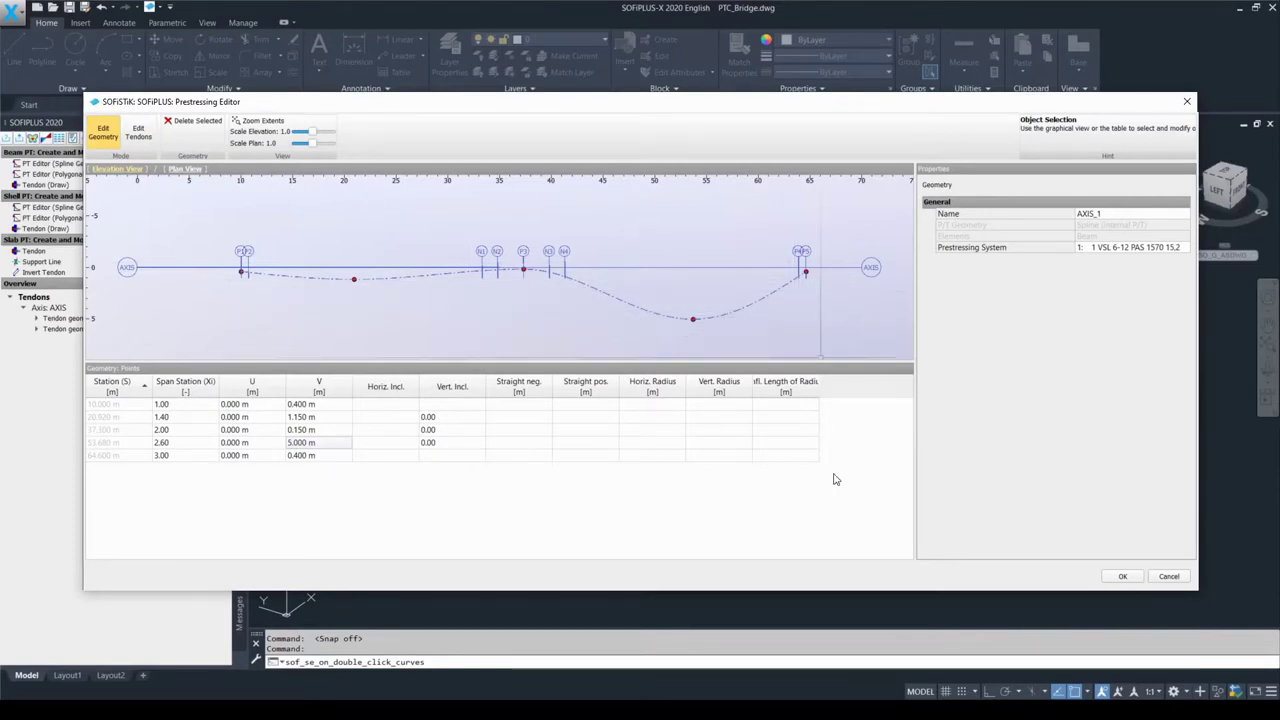
{"action": "left_click", "coordinate": [1120, 578]}
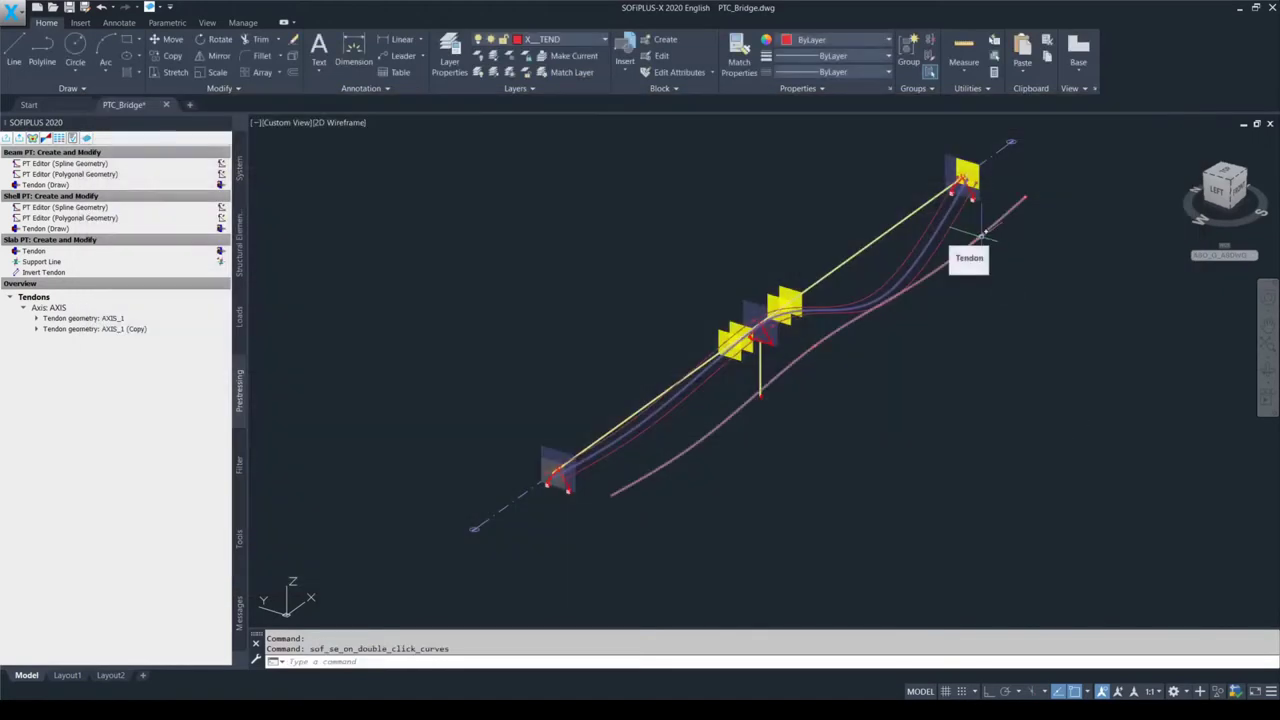
{"action": "key", "text": "Escape"}
Compare the edited tendon with its clones and the separate copy in the model and the tendon overview
{"action": "scroll", "coordinate": [968, 234], "scroll_direction": "up", "scroll_amount": 4}
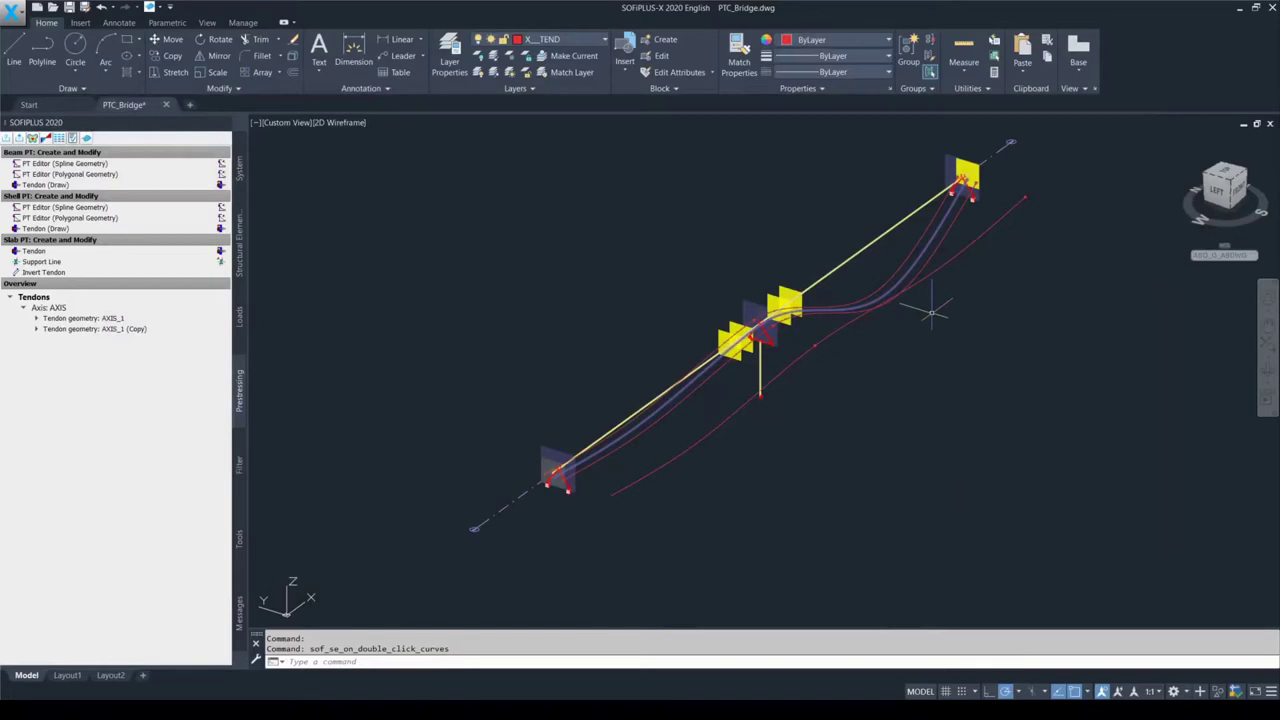
{"action": "key", "text": "F10"}
{"action": "key", "text": "F9"}
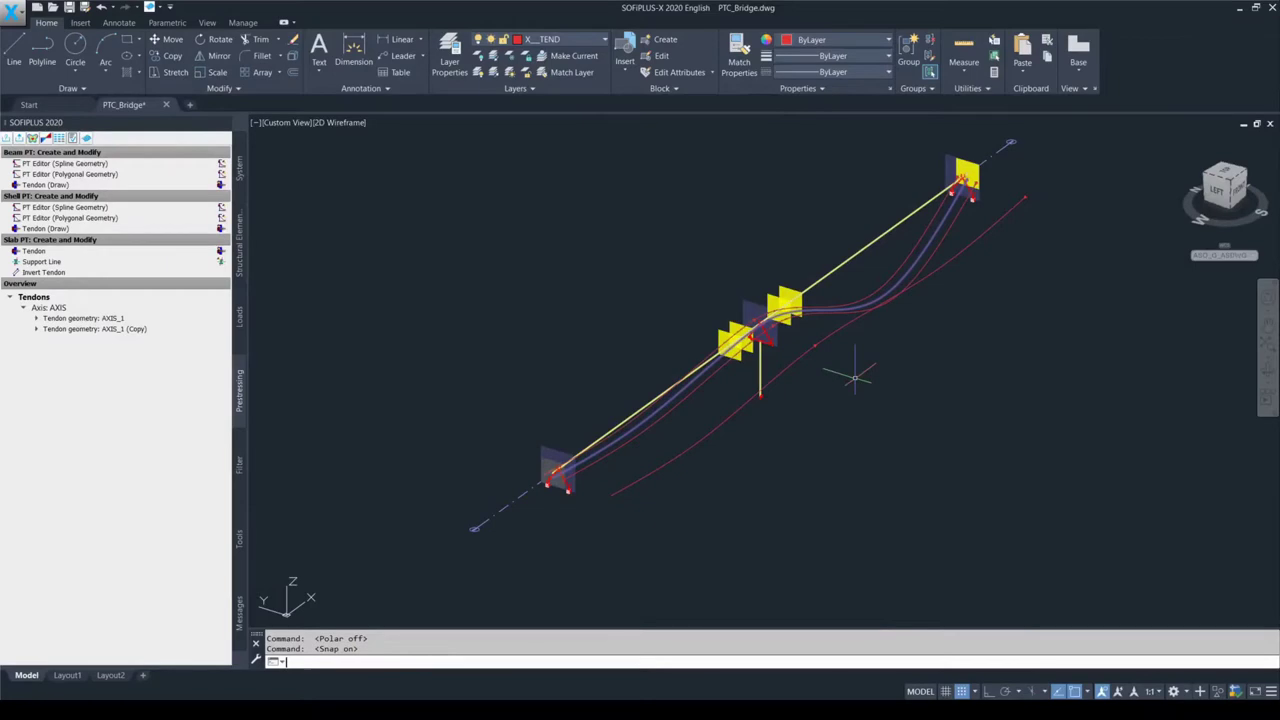
{"action": "key", "text": "F9"}
{"action": "key", "text": "F9"}
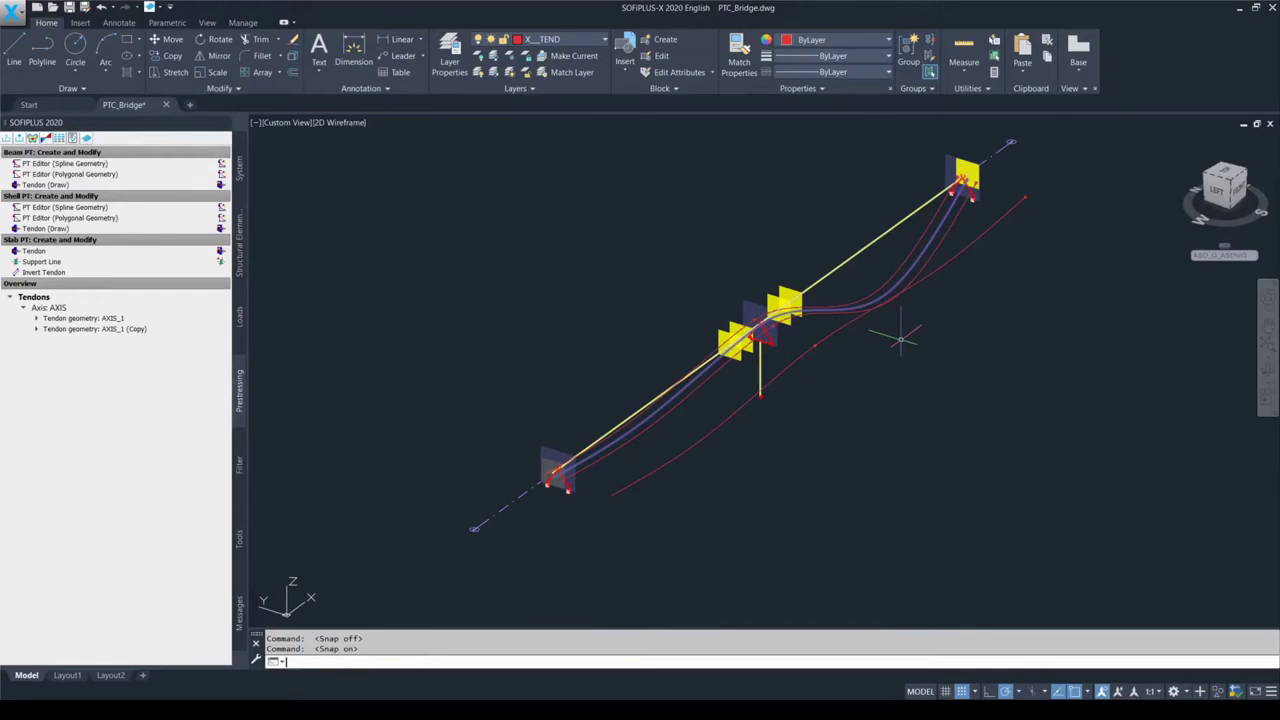
{"action": "key", "text": "F10"}
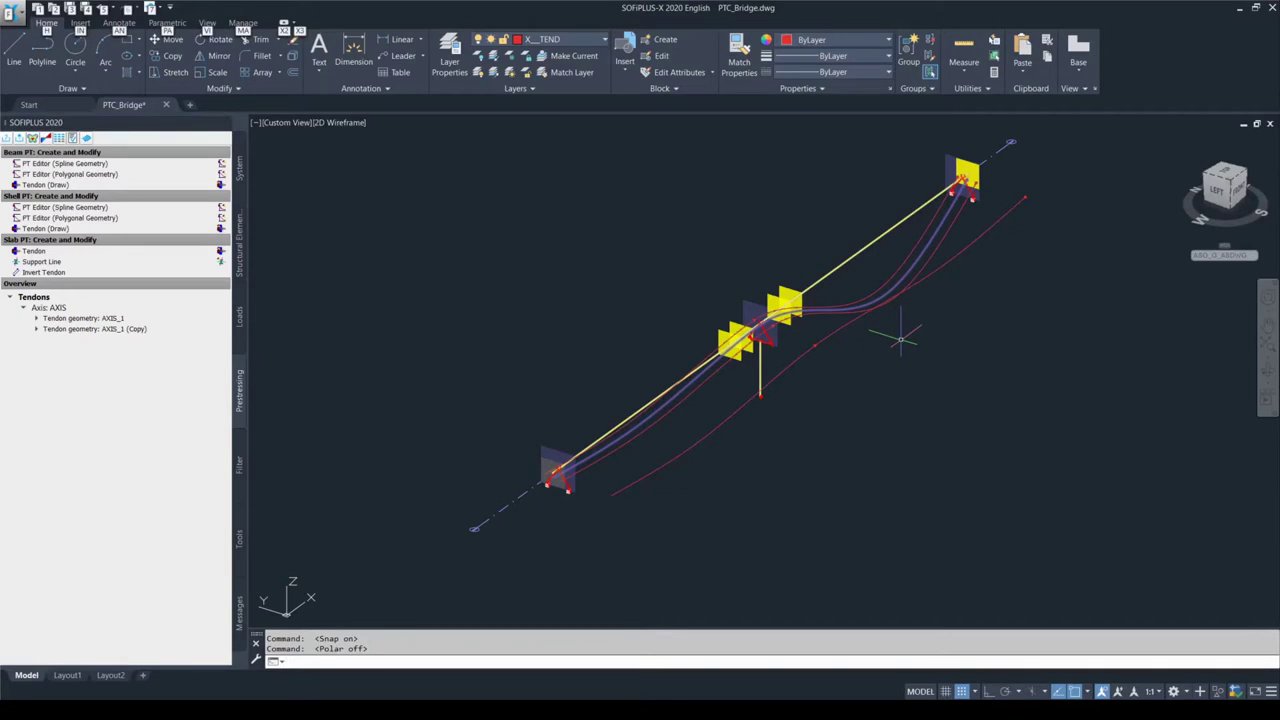
{"action": "key", "text": "F10"}
{"action": "key", "text": "F9"}
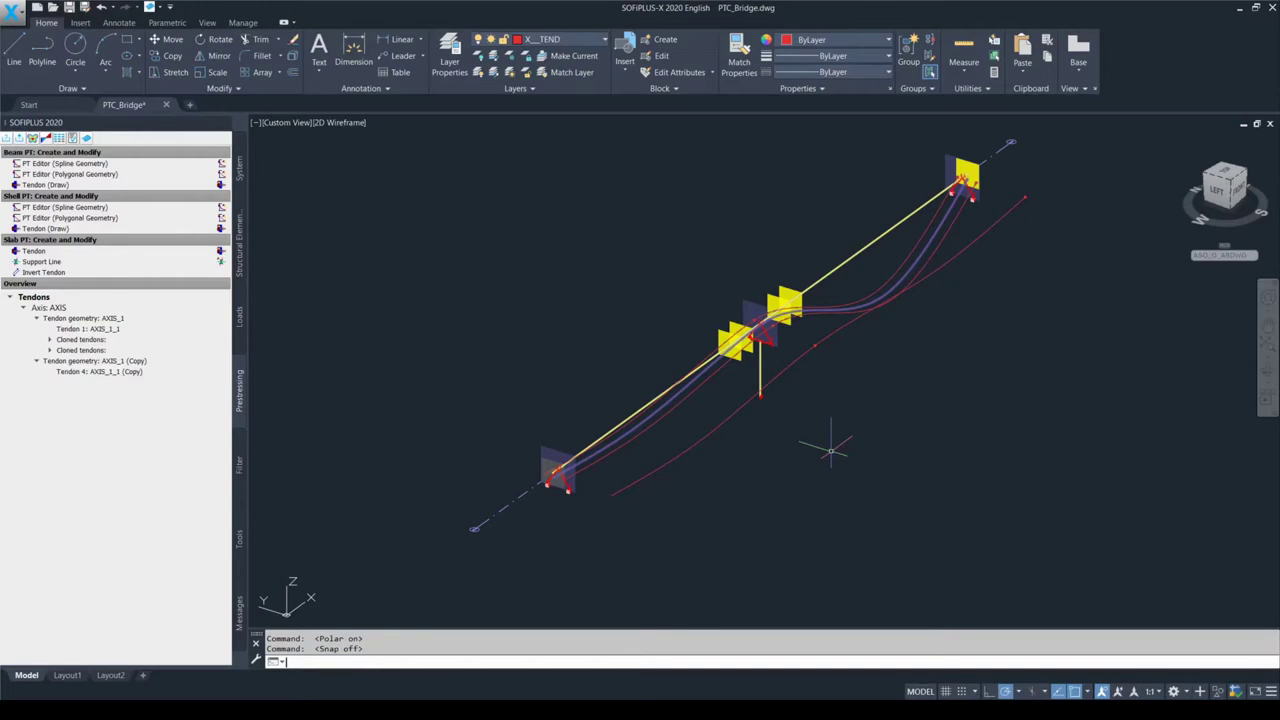
Erase the copied tendon geometry AXIS_1 (Copy)
{"action": "left_click", "coordinate": [110, 361]}
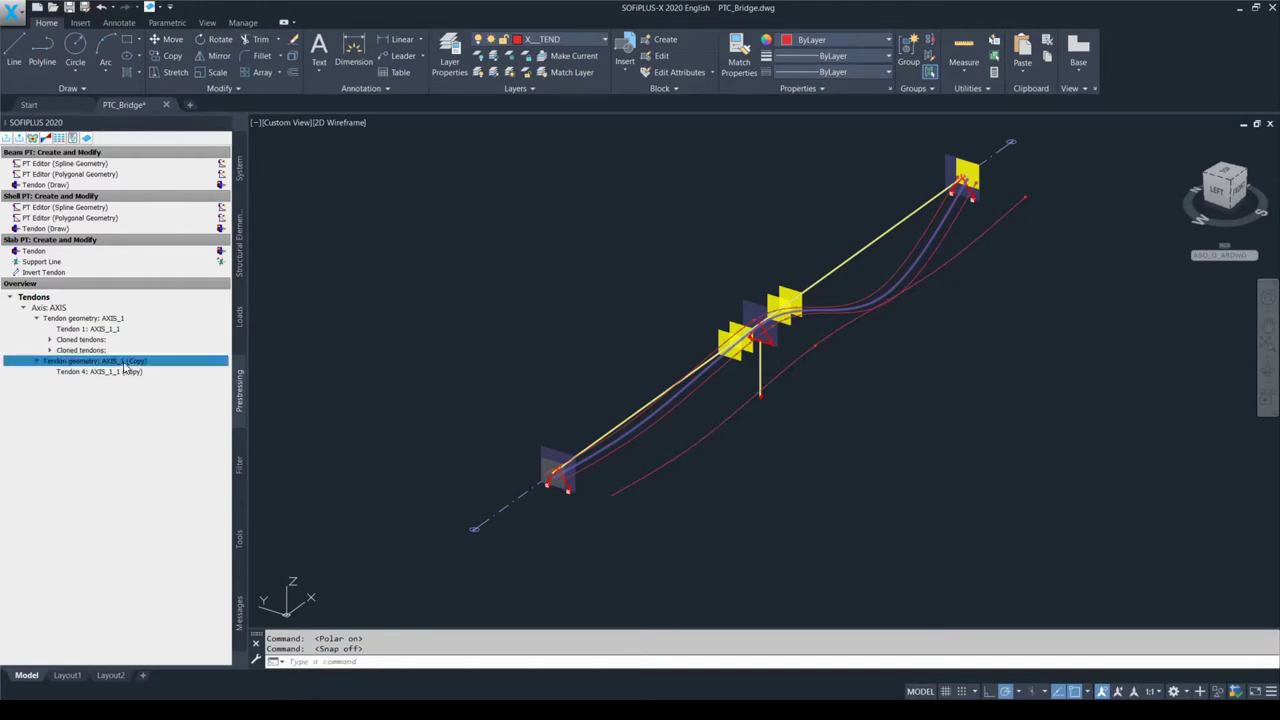
{"action": "right_click", "coordinate": [124, 363]}
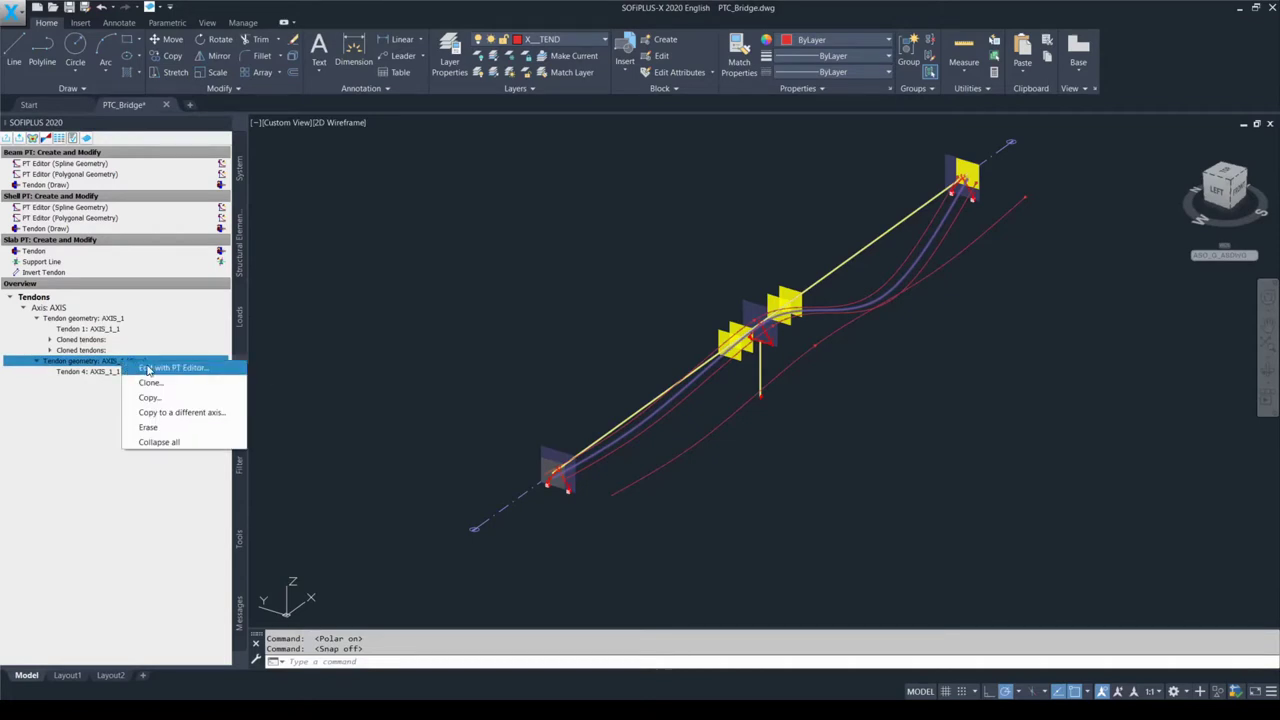
{"action": "left_click", "coordinate": [150, 428]}
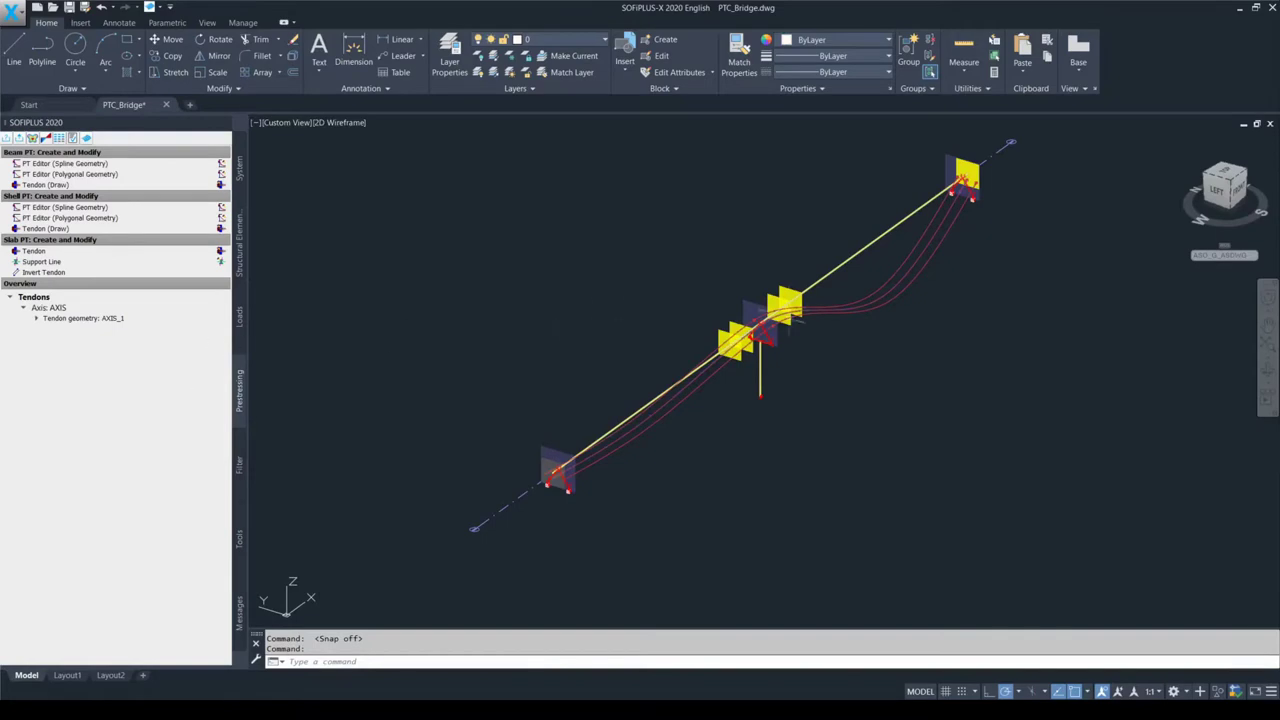
Edit the geometry of tendon AXIS_1, setting V to 1.150 m for the point at span station 2.60
{"action": "double_click", "coordinate": [911, 285]}
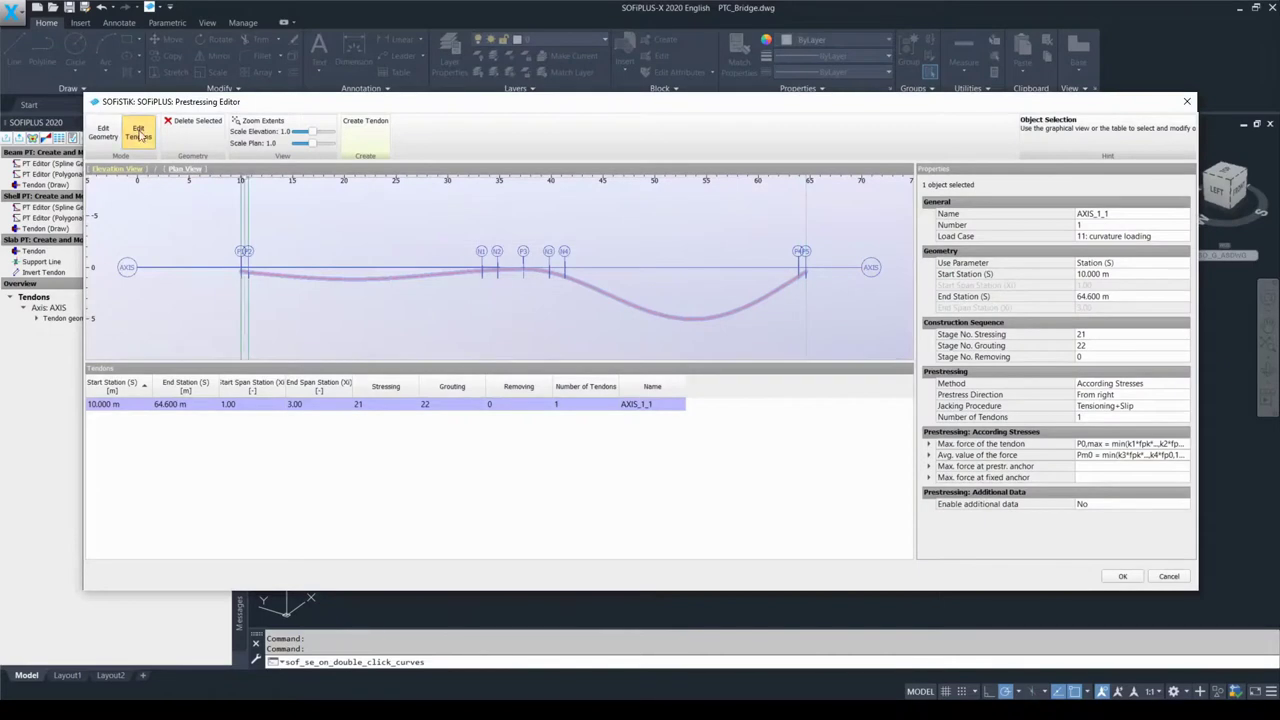
{"action": "left_click", "coordinate": [103, 132]}
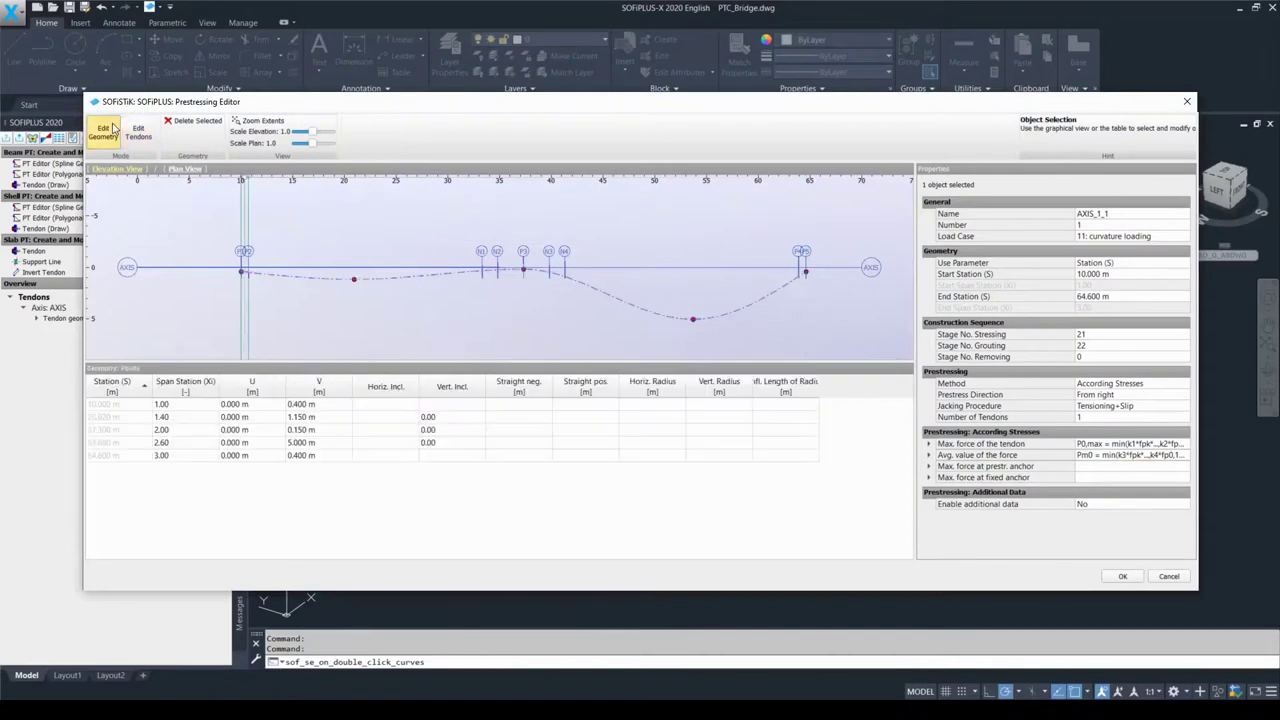
{"action": "left_click", "coordinate": [320, 442]}
{"action": "left_click", "coordinate": [325, 442]}
{"action": "type", "text": "1.150"}
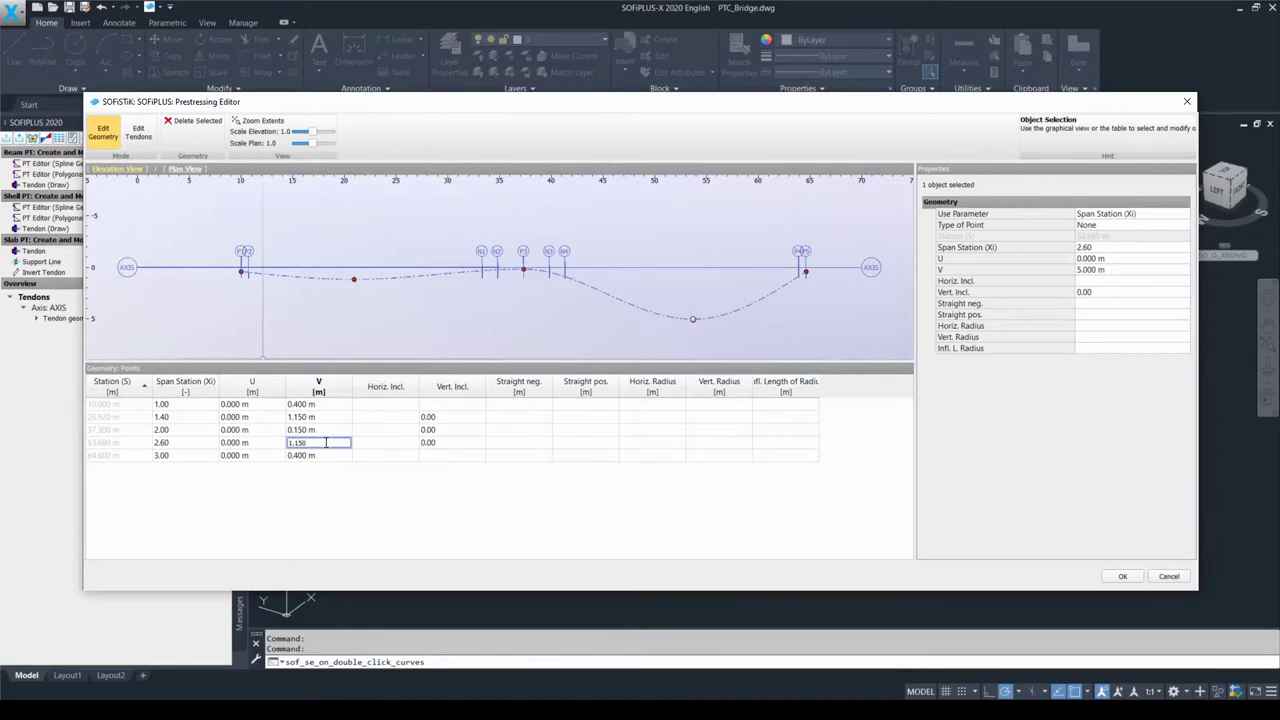
{"action": "left_click", "coordinate": [1122, 576]}
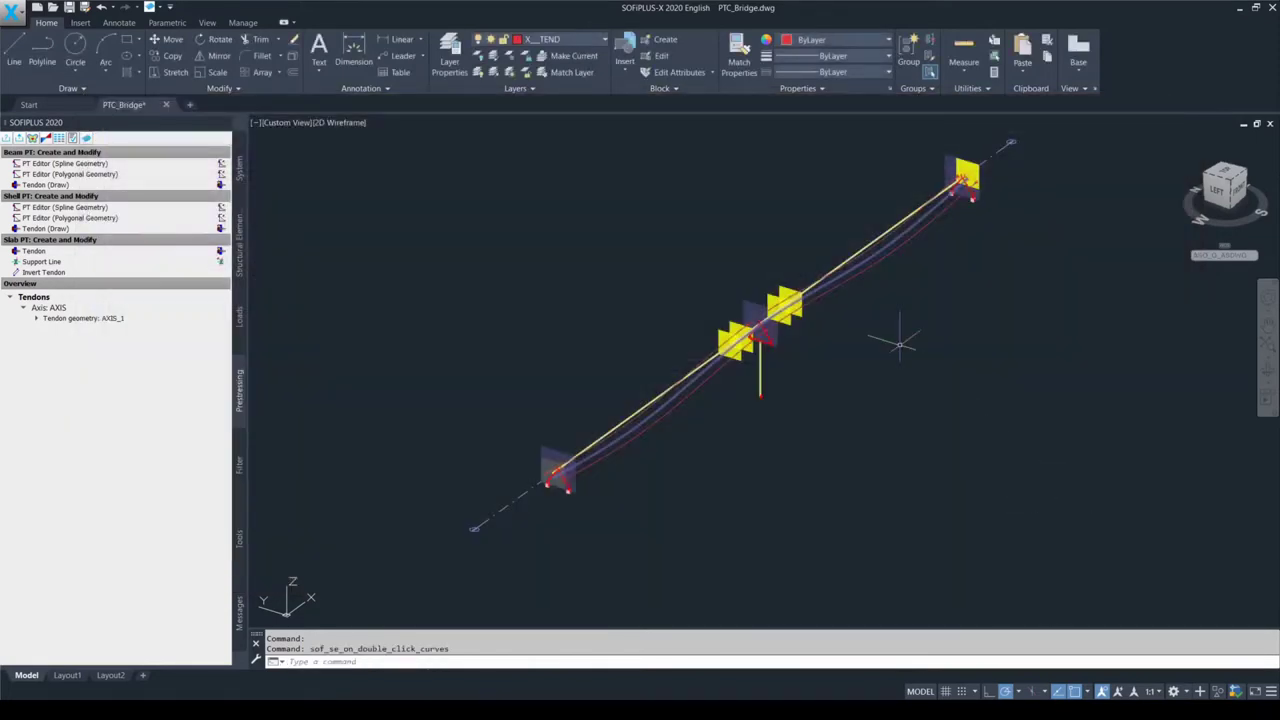
Clear the tendon selection and examine the shape of the edited tendon and its clones along the bridge
{"action": "left_click", "coordinate": [900, 345]}
{"action": "key", "text": "F9"}
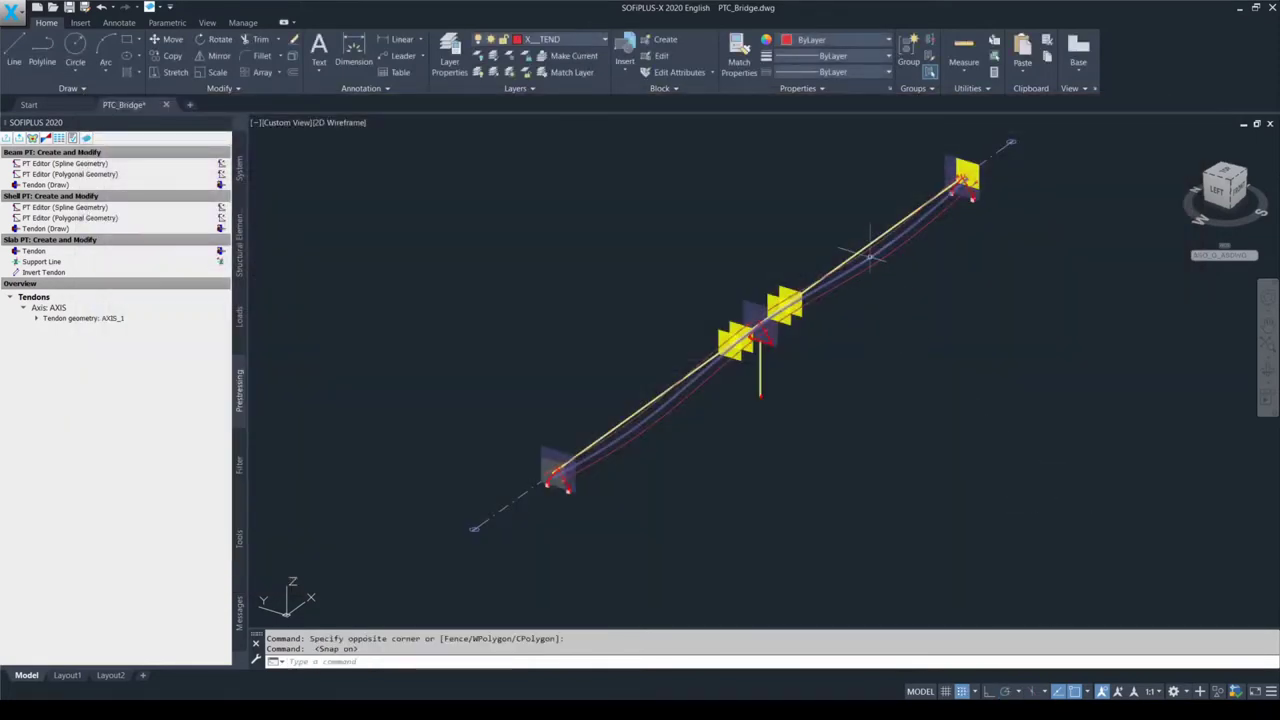
{"action": "scroll", "coordinate": [870, 255], "scroll_direction": "up", "scroll_amount": 5}
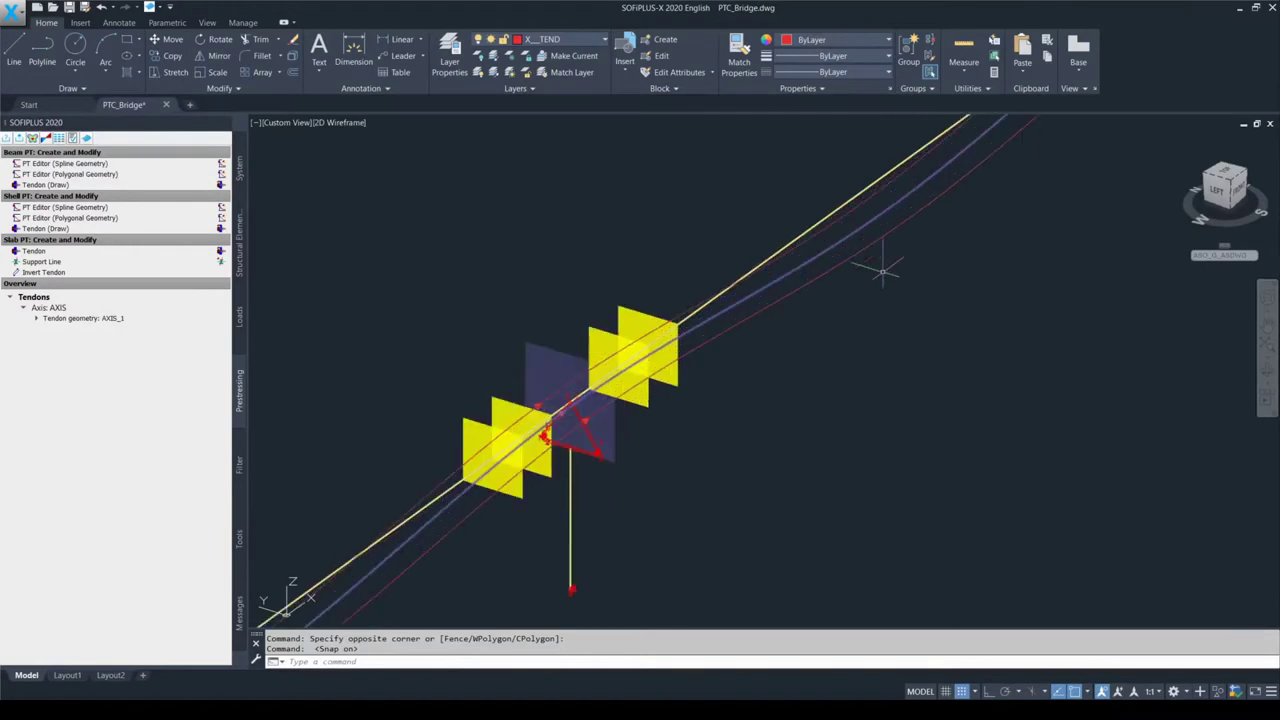
{"action": "key", "text": "Escape"}
{"action": "scroll", "coordinate": [882, 270], "scroll_direction": "down", "scroll_amount": 3}
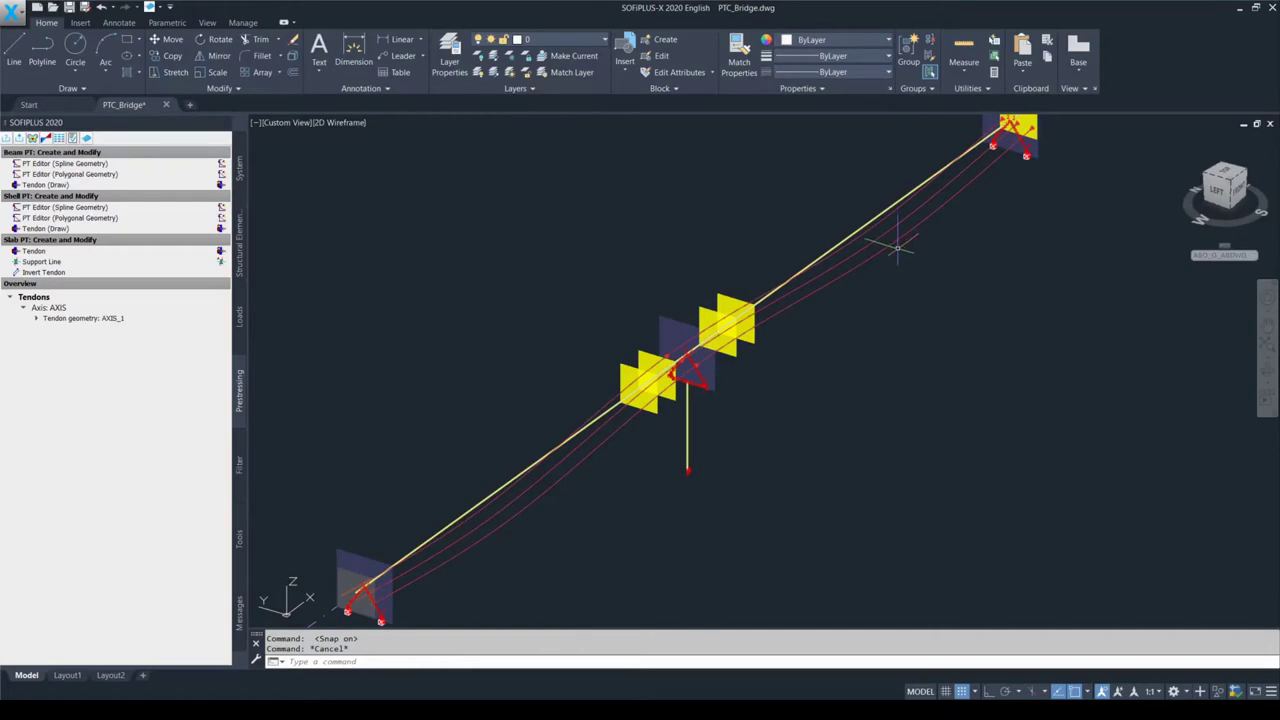
{"action": "key", "text": "F10"}
{"action": "key", "text": "F9"}
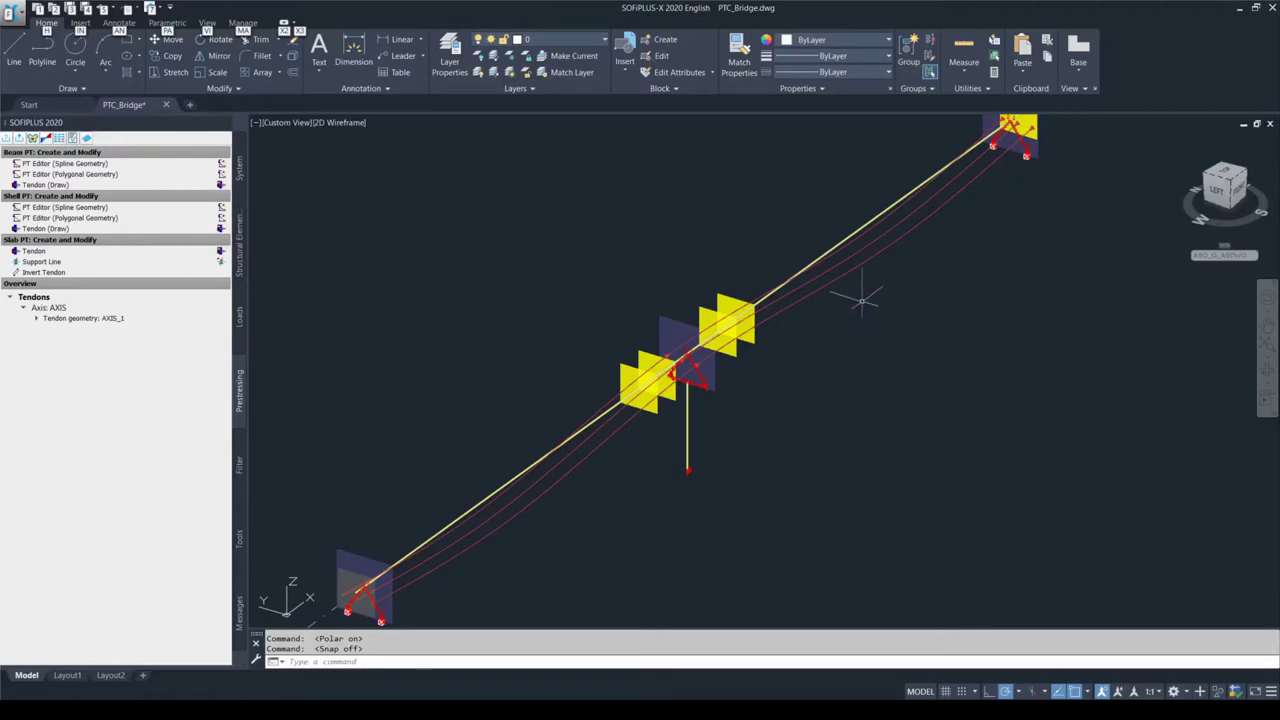
{"action": "key", "text": "F10"}
{"action": "key", "text": "F9"}
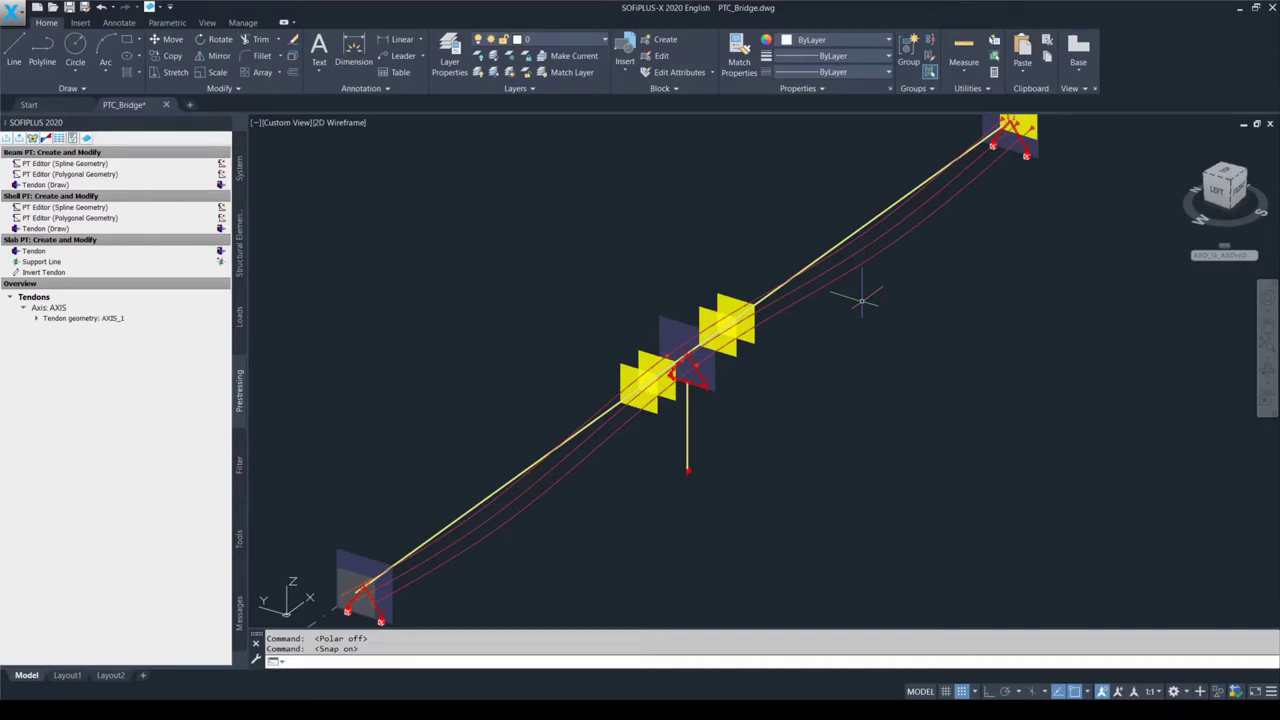
{"action": "key", "text": "F10"}
{"action": "key", "text": "F9"}
Create secondary axis A of AXIS by offset, with a Y offset of 5 m and a Z offset of 0 m
{"action": "left_click", "coordinate": [240, 190]}
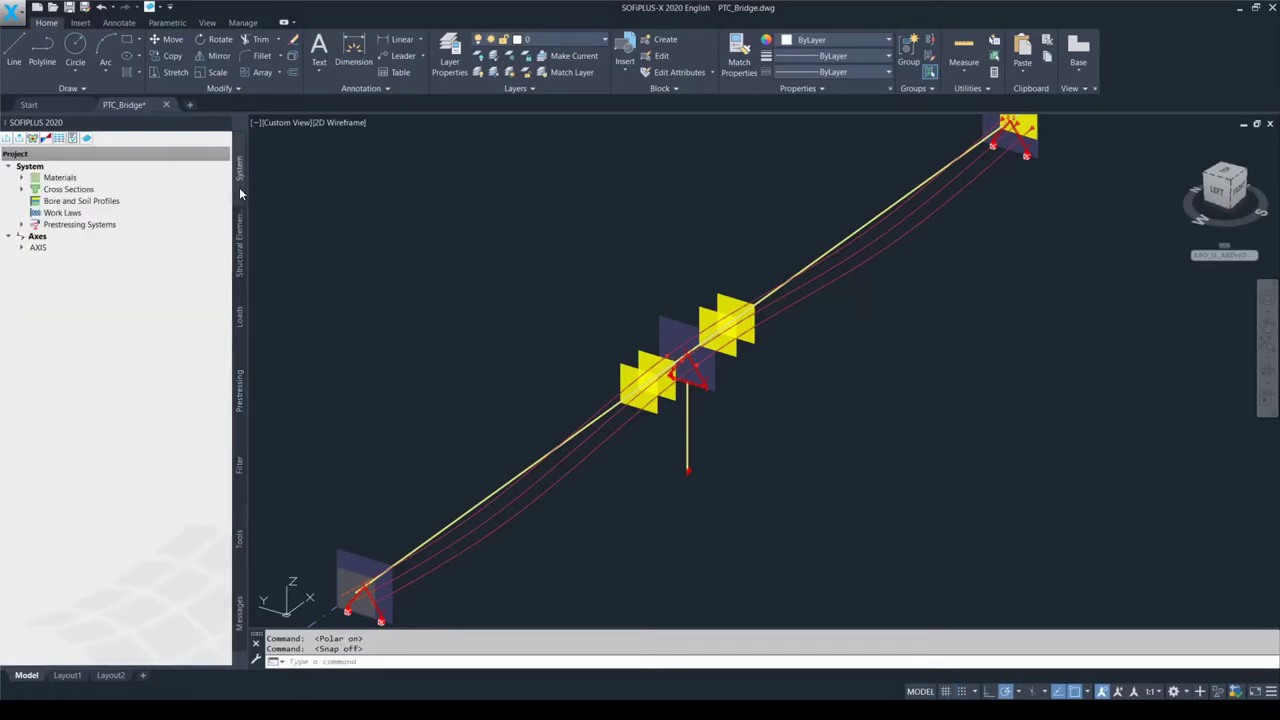
{"action": "left_click", "coordinate": [21, 247]}
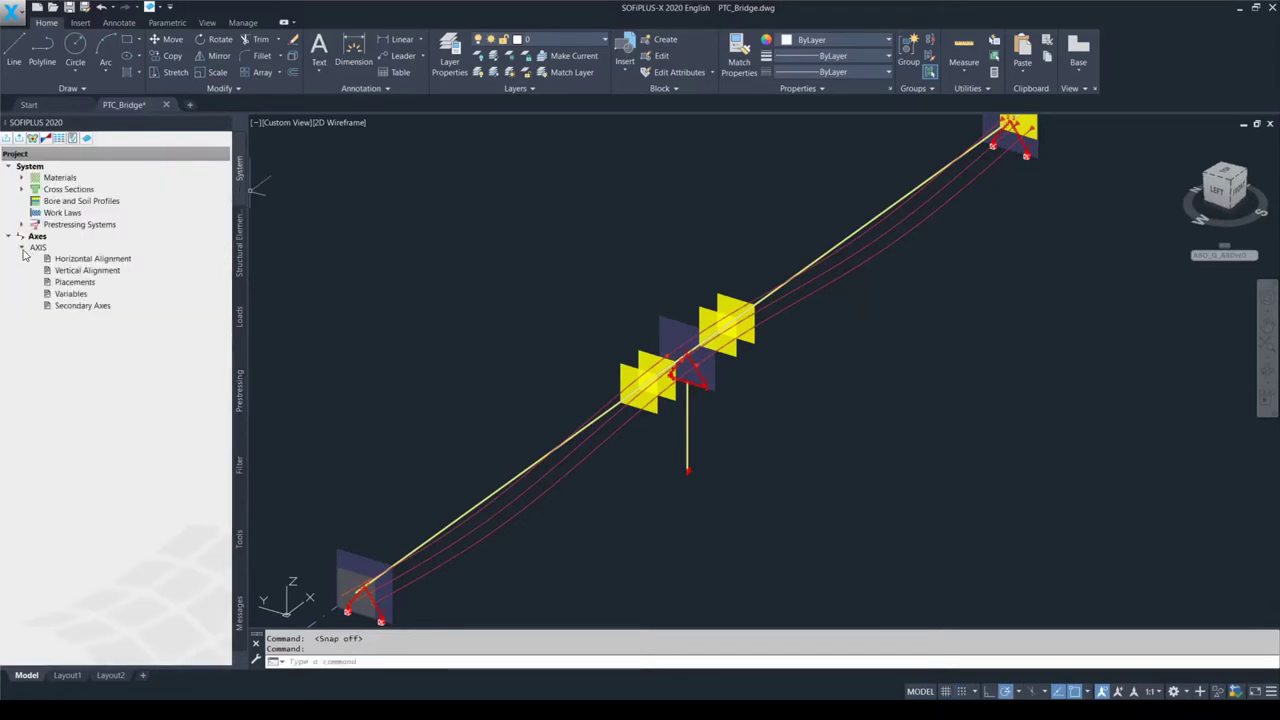
{"action": "right_click", "coordinate": [83, 308]}
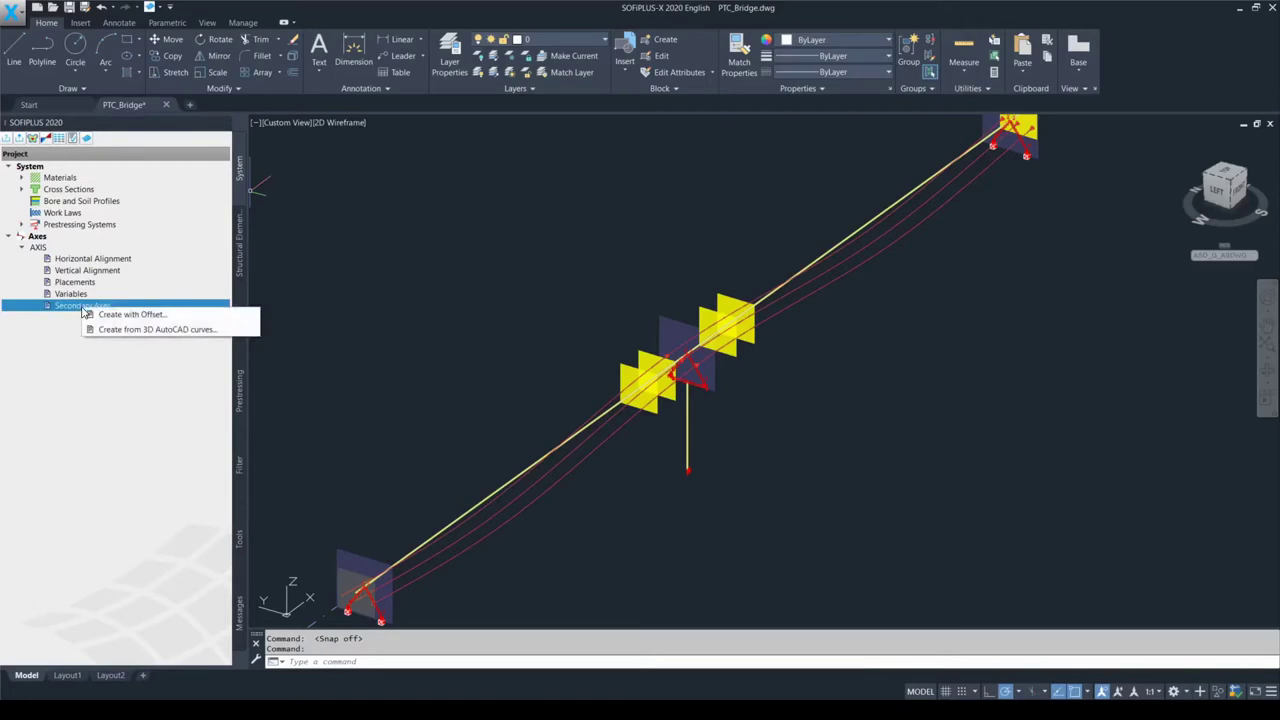
{"action": "left_click", "coordinate": [177, 319]}
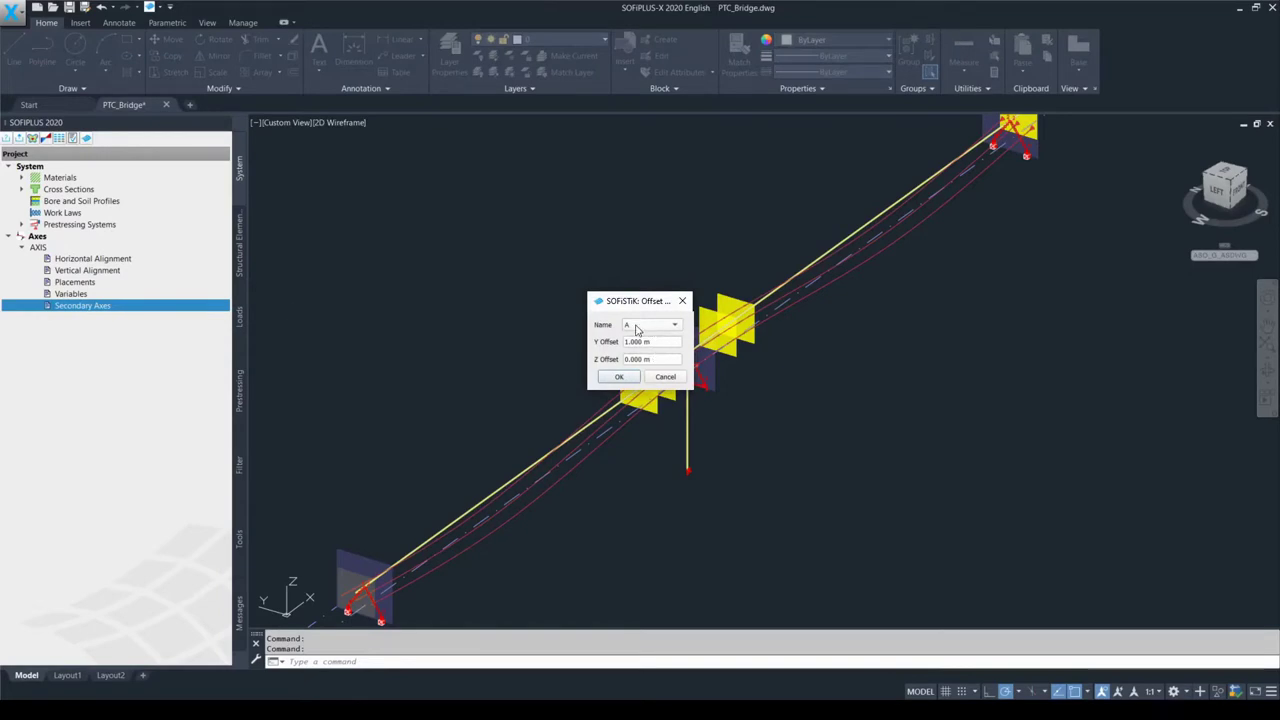
{"action": "double_click", "coordinate": [664, 345]}
{"action": "type", "text": "5"}
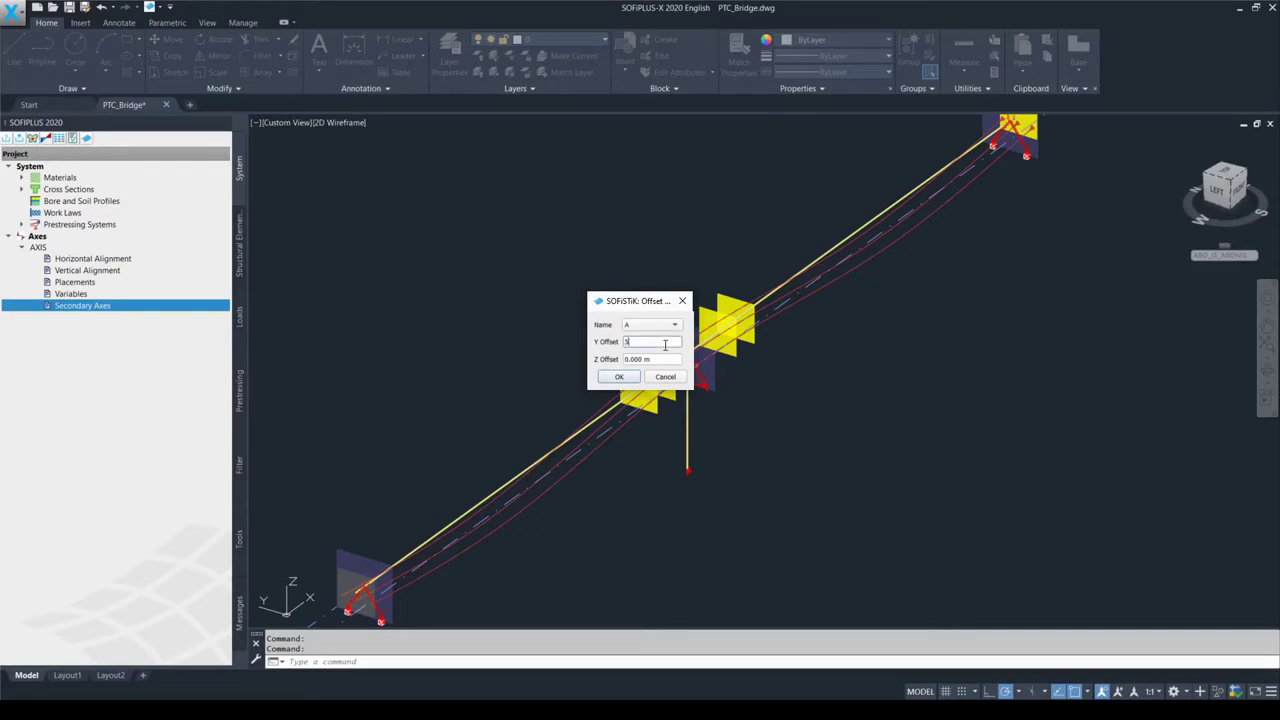
{"action": "left_click", "coordinate": [665, 358]}
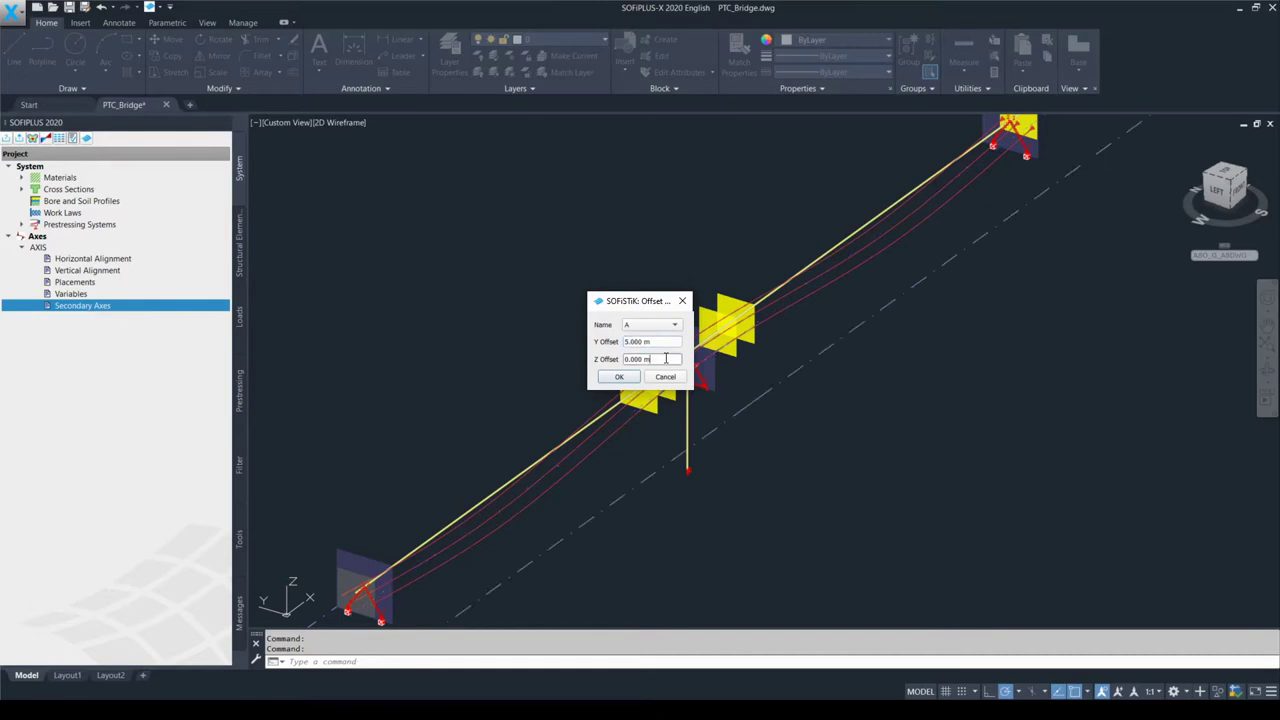
{"action": "left_click", "coordinate": [620, 378]}
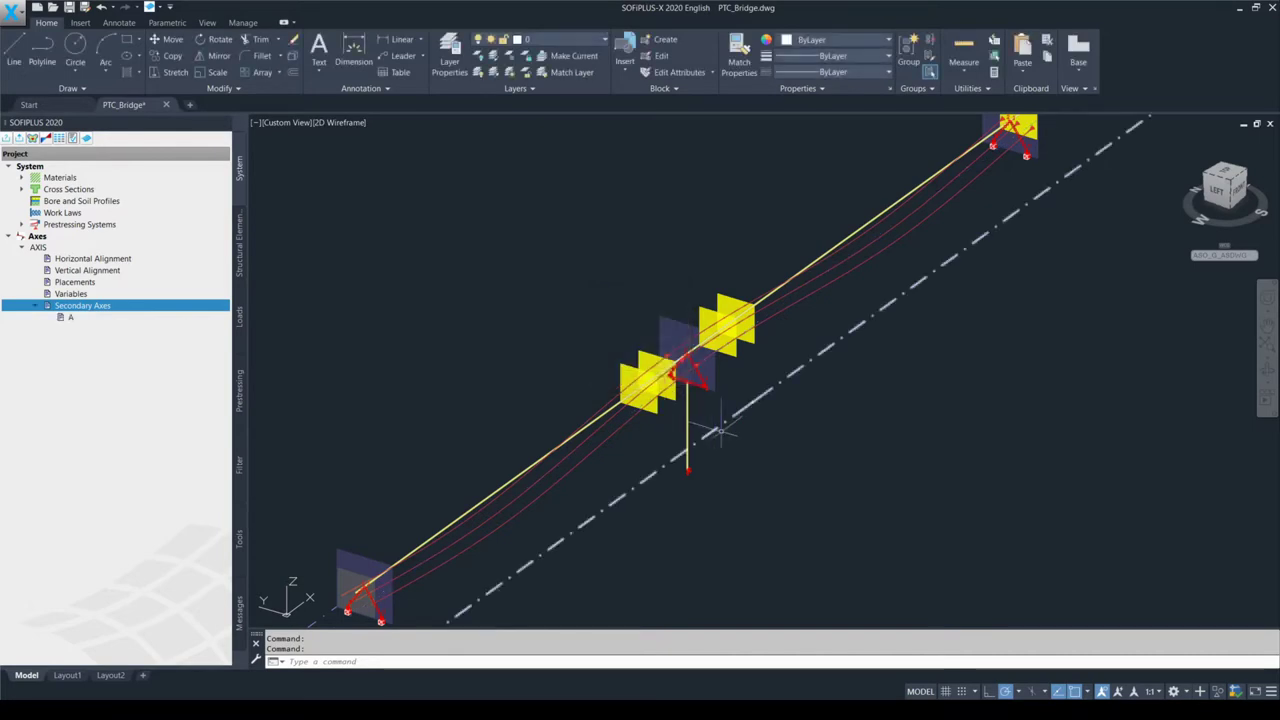
Copy tendon geometry AXIS_1 to a different axis, picking secondary axis AXIS.A as the target
{"action": "scroll", "coordinate": [760, 412], "scroll_direction": "down", "scroll_amount": 2}
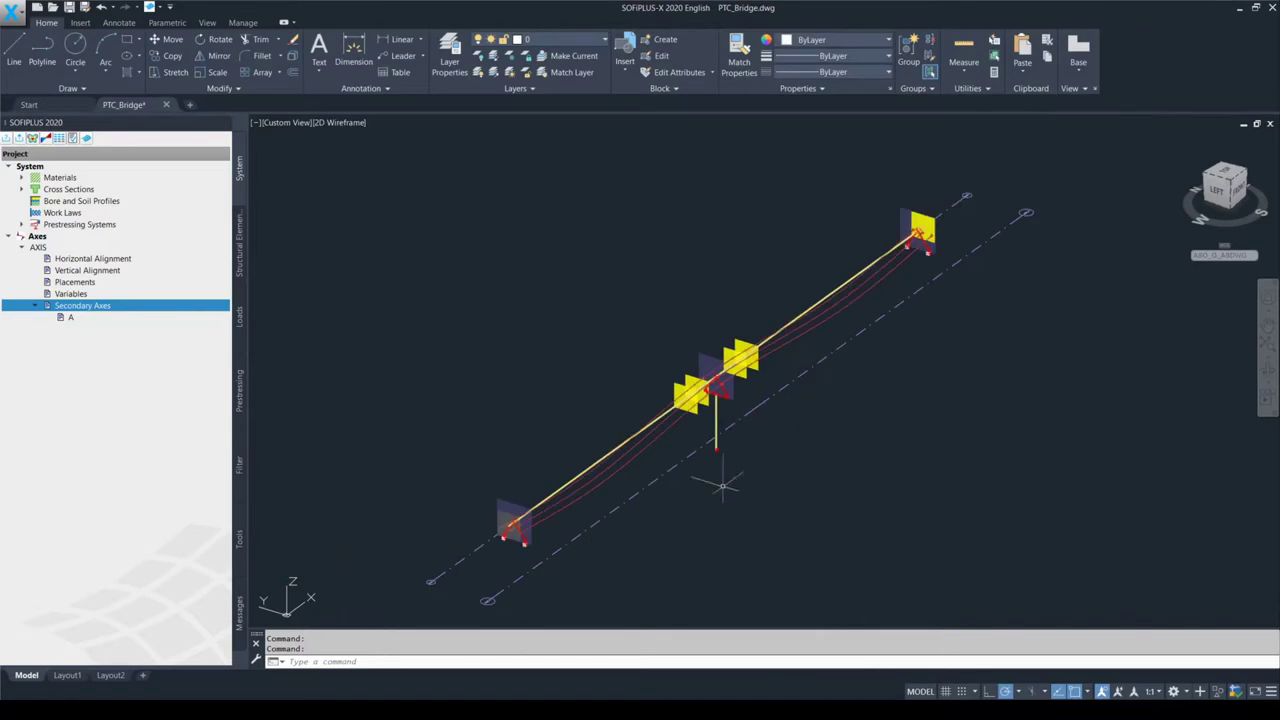
{"action": "scroll", "coordinate": [498, 608], "scroll_direction": "up", "scroll_amount": 2}
{"action": "scroll", "coordinate": [498, 608], "scroll_direction": "up", "scroll_amount": 3}
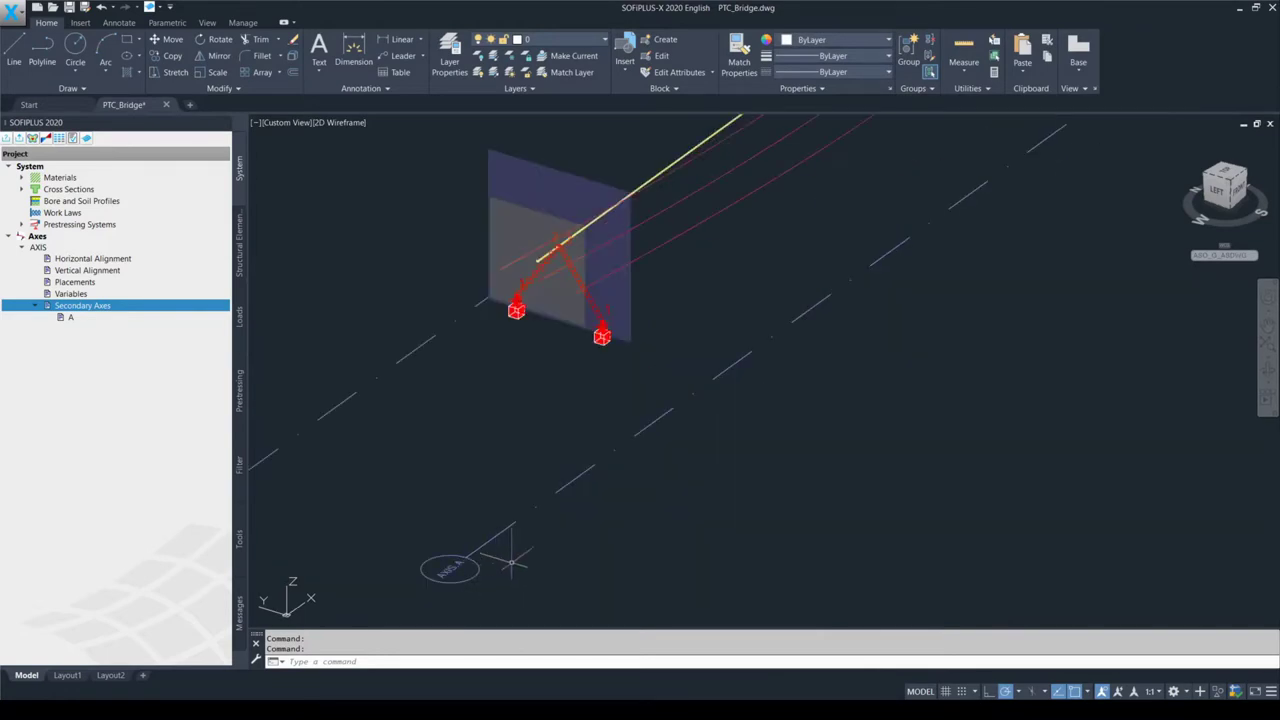
{"action": "key", "text": "F10"}
{"action": "key", "text": "F9"}
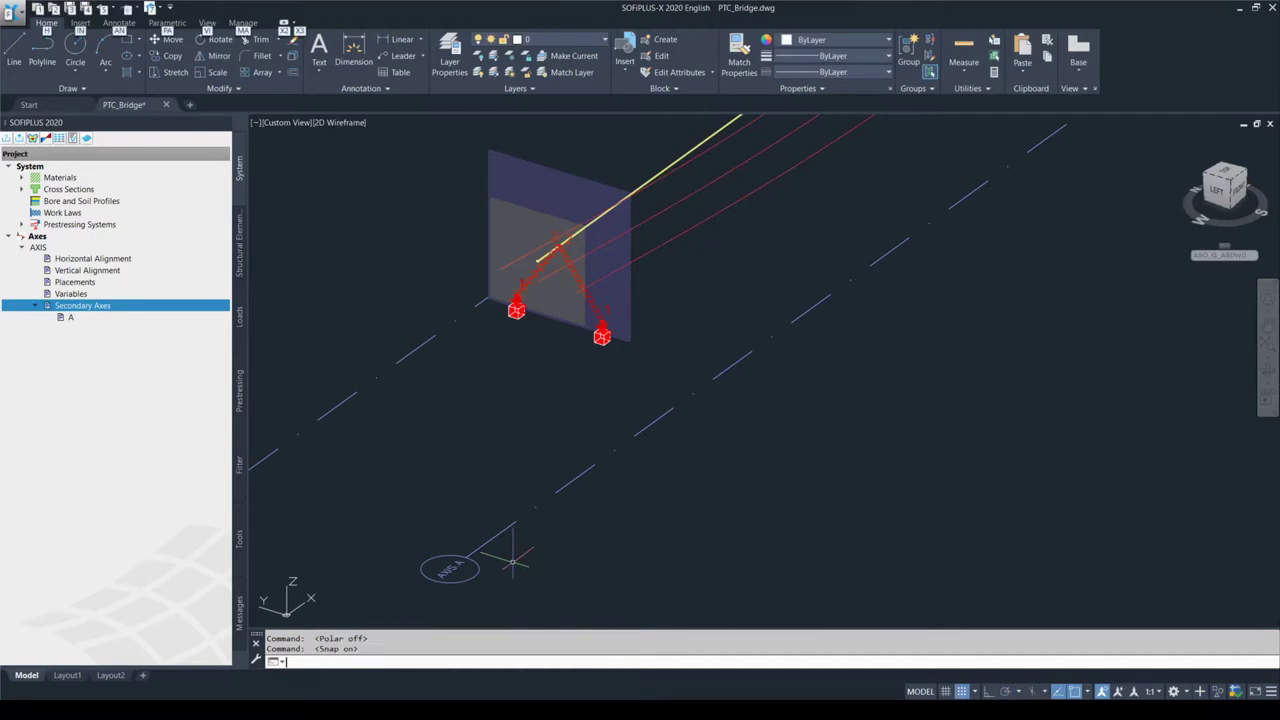
{"action": "left_click", "coordinate": [243, 408]}
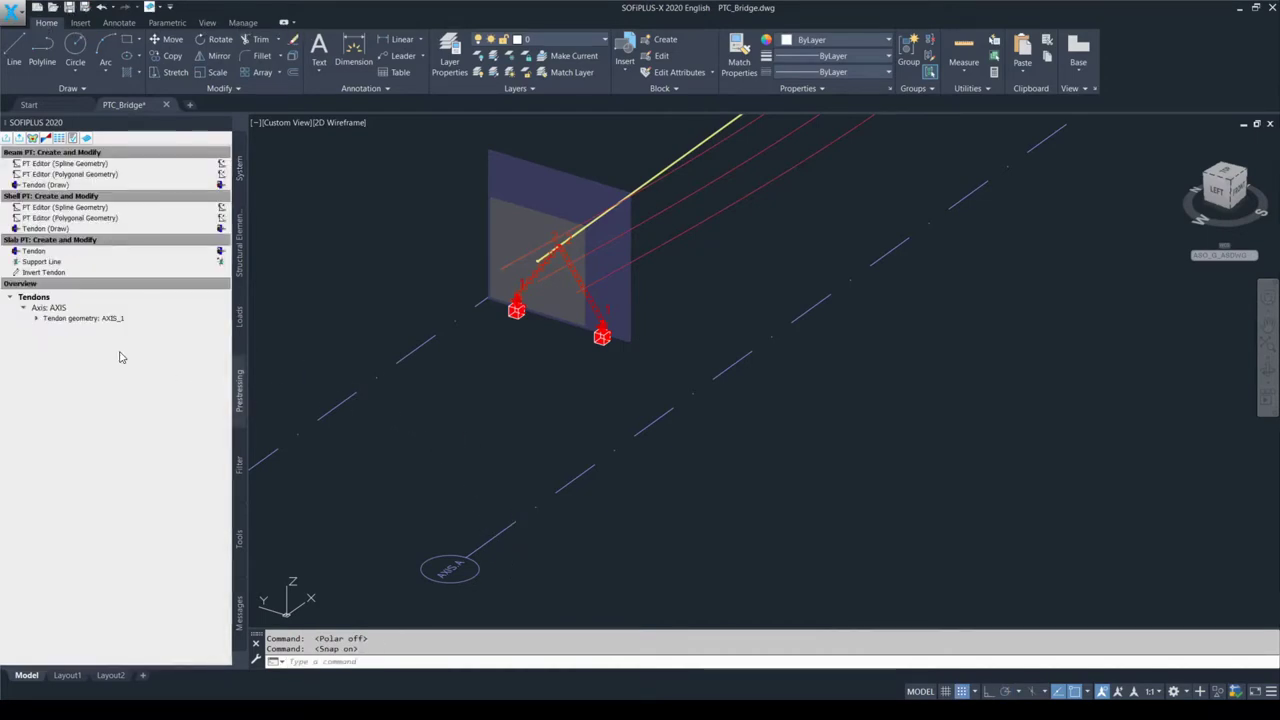
{"action": "right_click", "coordinate": [84, 321]}
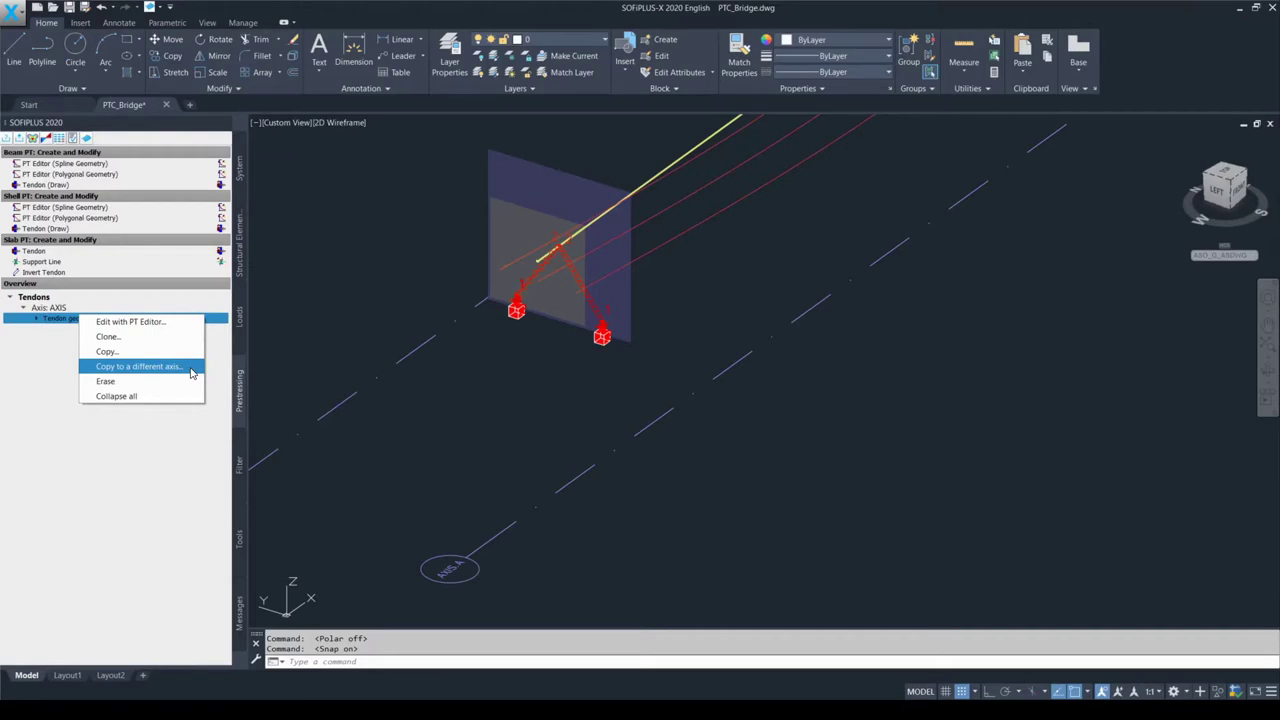
{"action": "left_click", "coordinate": [140, 366]}
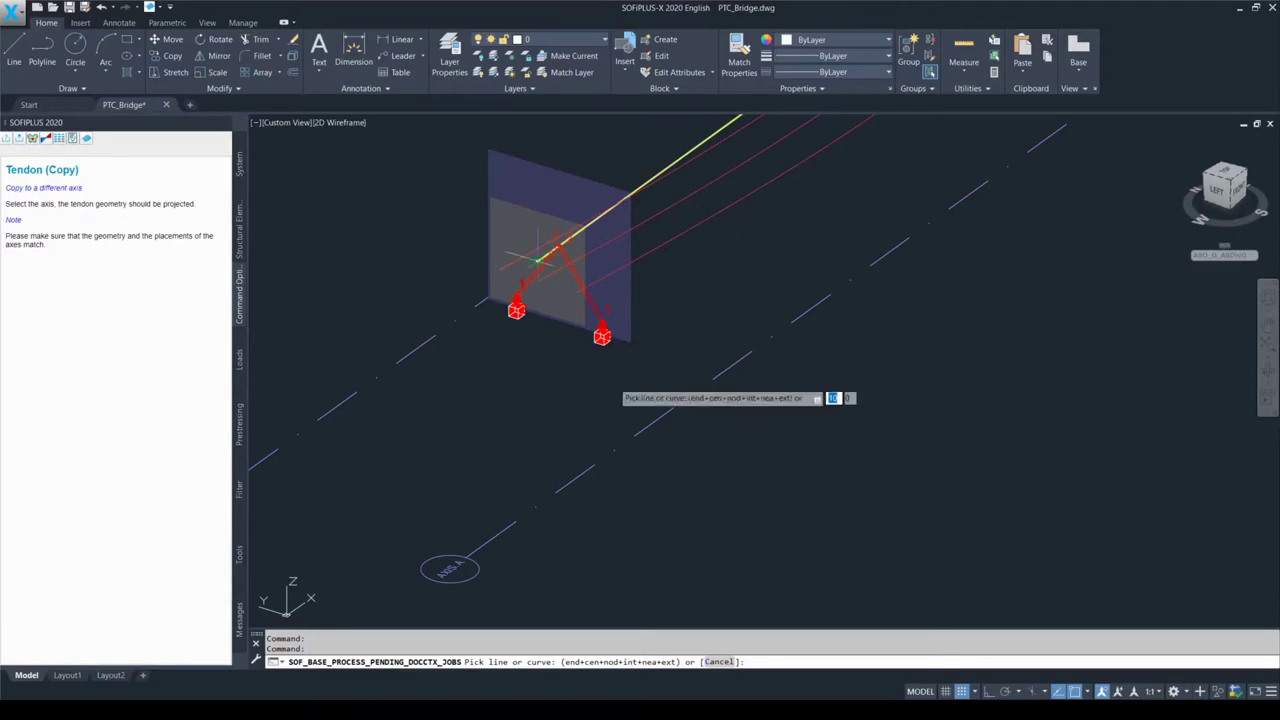
{"action": "key", "text": "F9"}
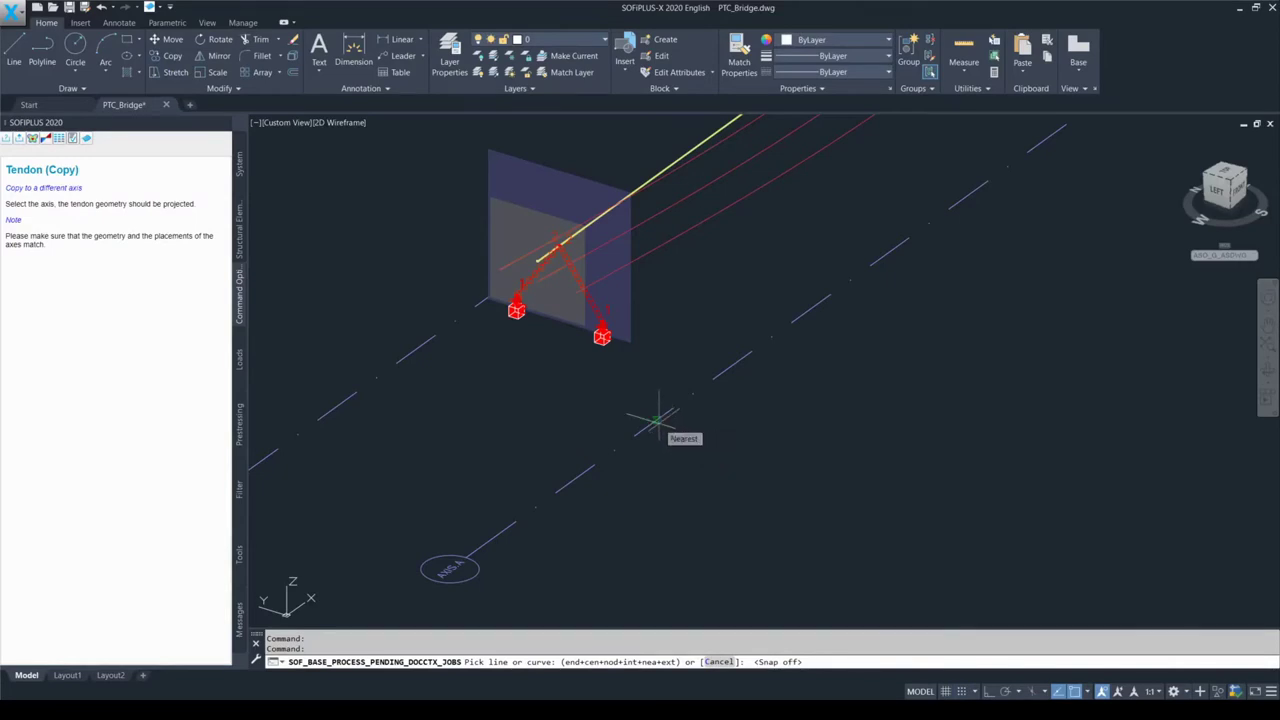
{"action": "left_click", "coordinate": [655, 423]}
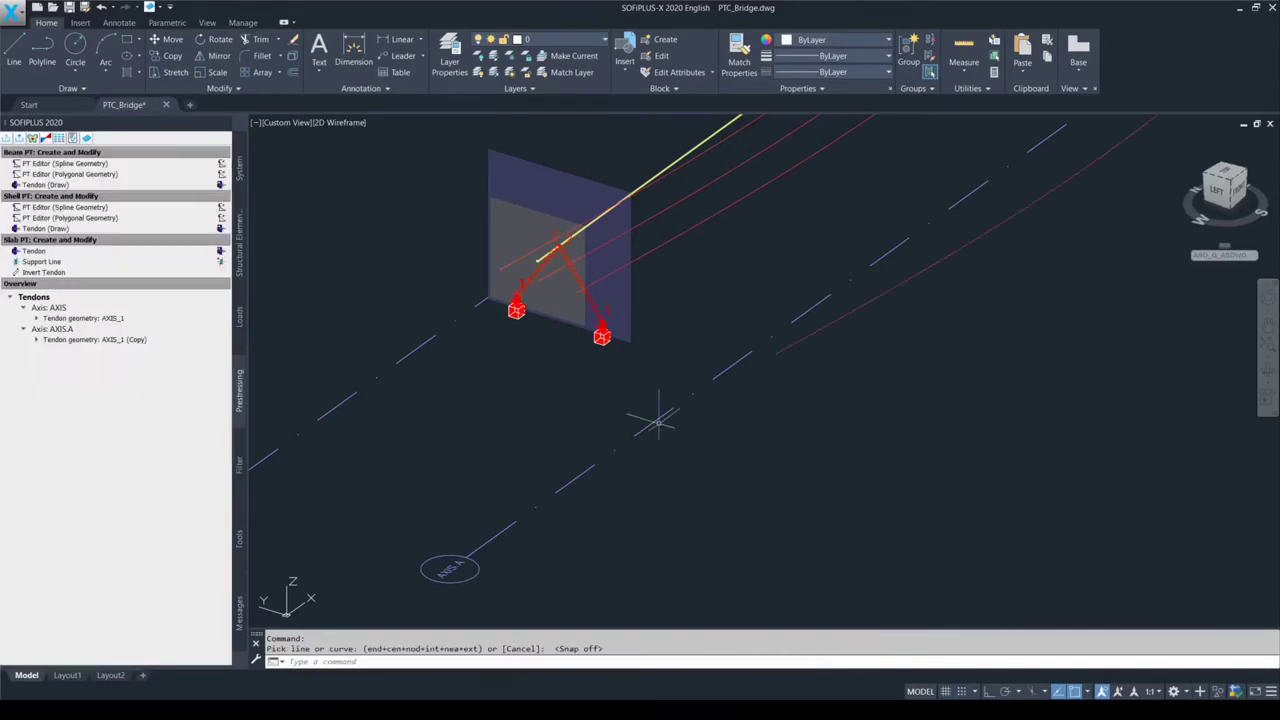
Examine the tendon copied onto secondary axis A, comparing its course with the original tendons along the main axis
{"action": "scroll", "coordinate": [778, 430], "scroll_direction": "down", "scroll_amount": 5}
{"action": "scroll", "coordinate": [778, 430], "scroll_direction": "down", "scroll_amount": 2}
{"action": "scroll", "coordinate": [1015, 250], "scroll_direction": "up", "scroll_amount": 2}
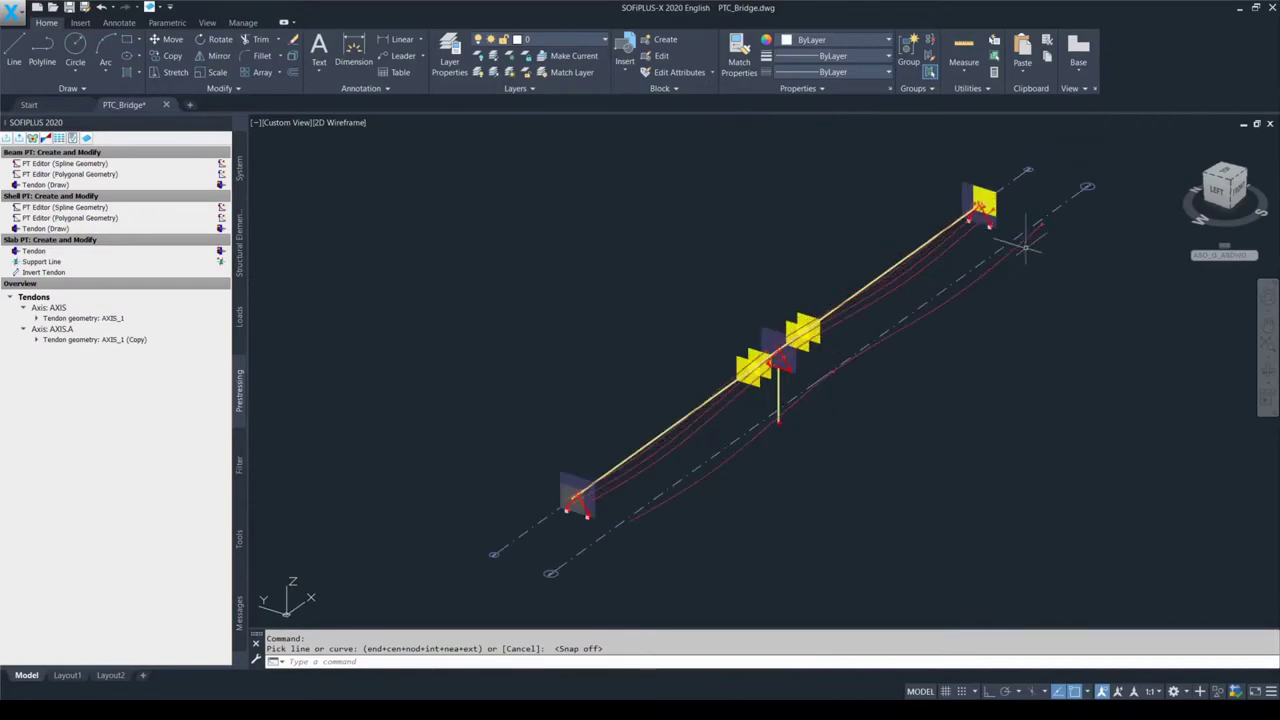
{"action": "scroll", "coordinate": [1010, 268], "scroll_direction": "up", "scroll_amount": 2}
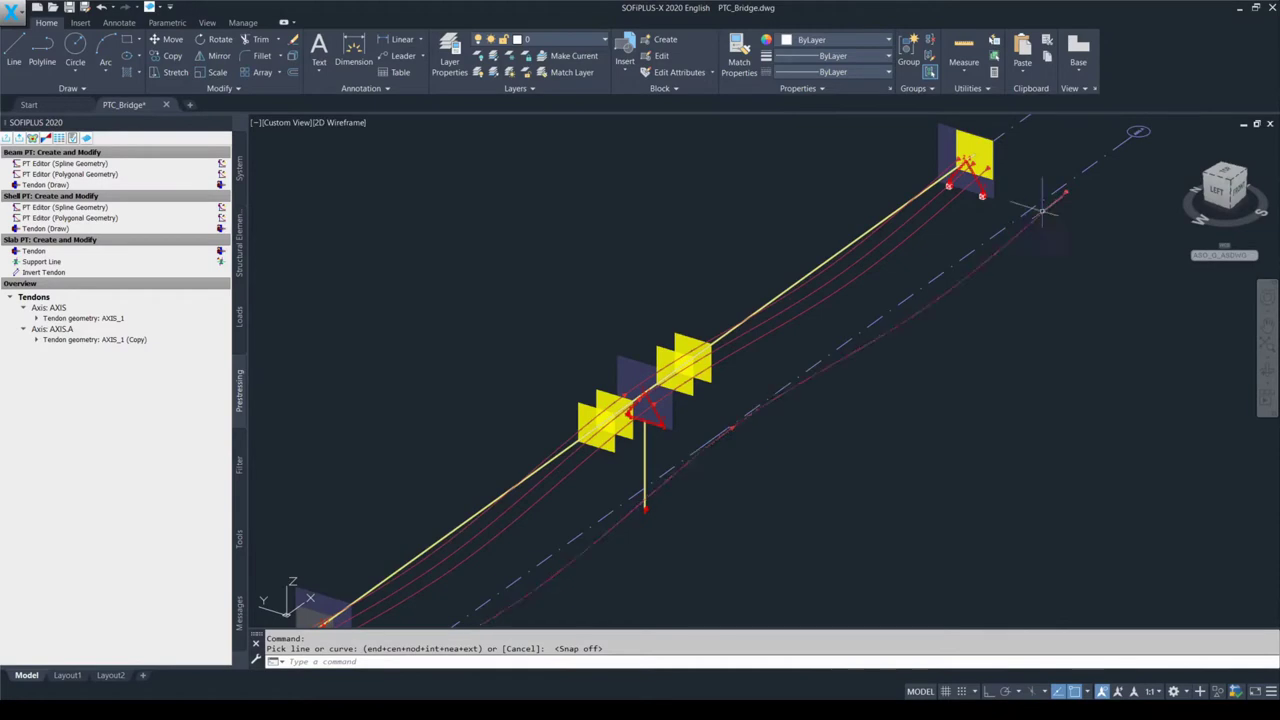
{"action": "scroll", "coordinate": [1137, 135], "scroll_direction": "up", "scroll_amount": 2}
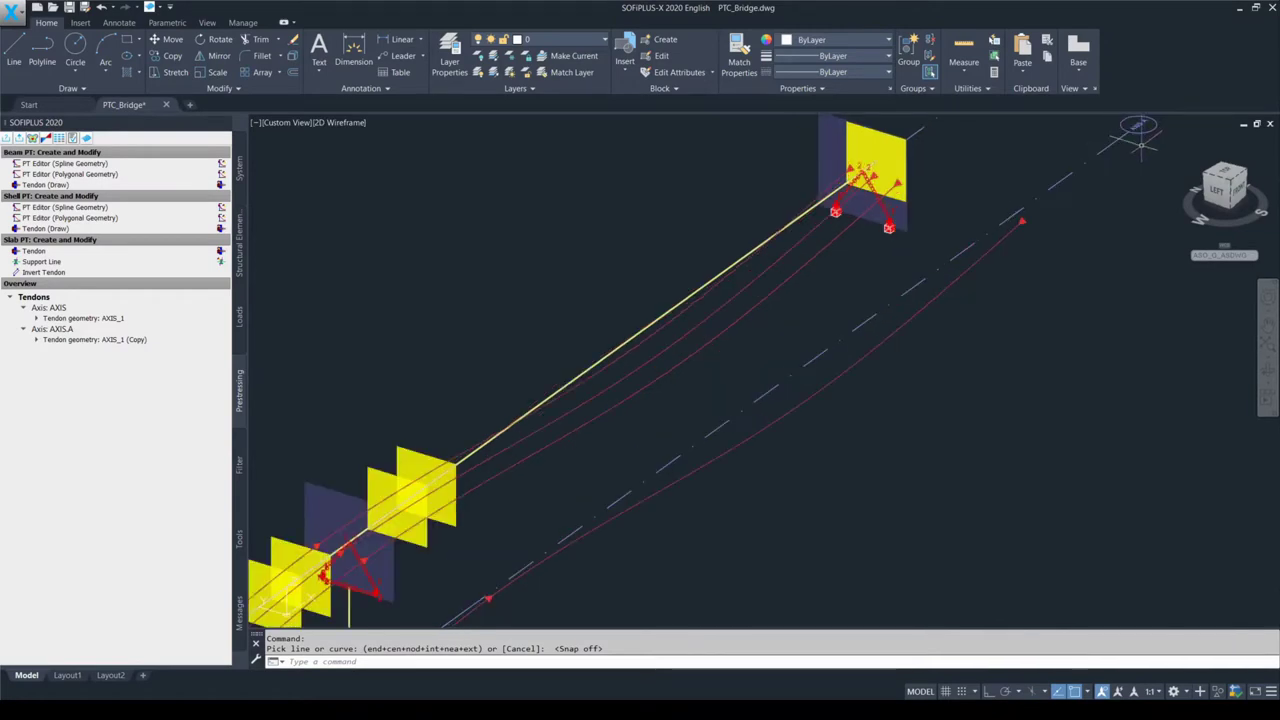
{"action": "key", "text": "F10"}
{"action": "key", "text": "F9"}
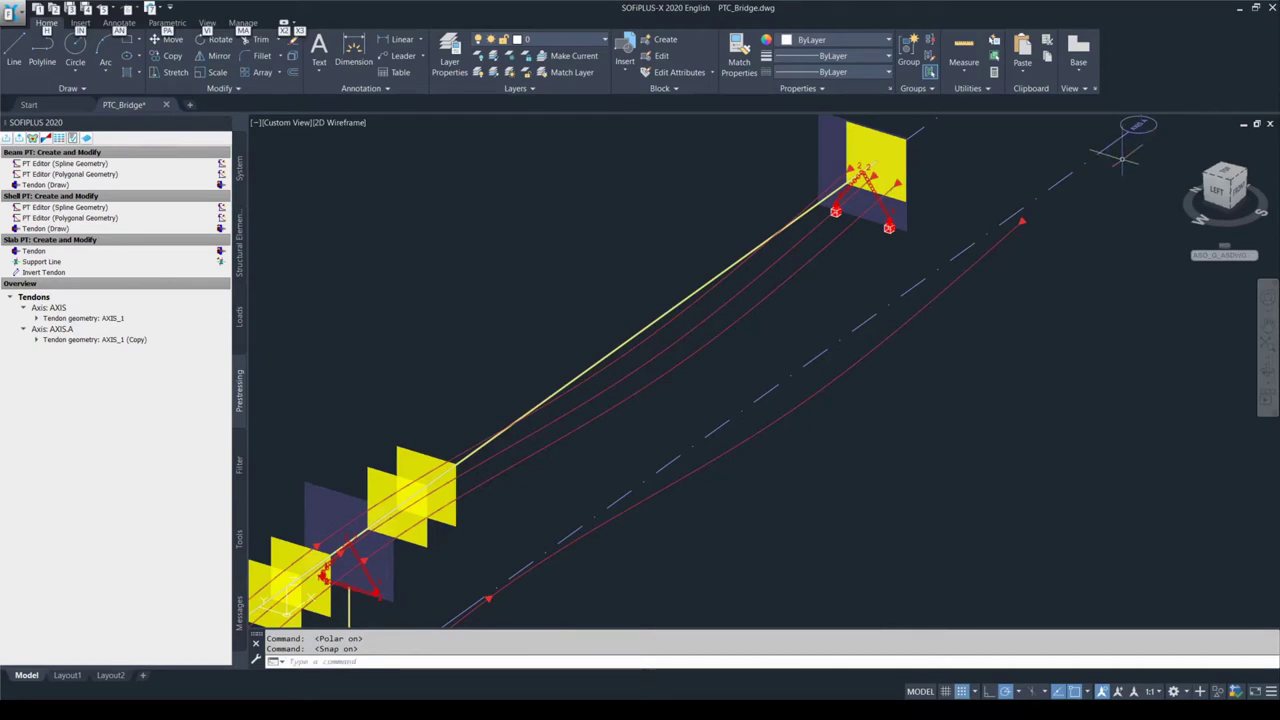
{"action": "key", "text": "F10"}
{"action": "key", "text": "F9"}
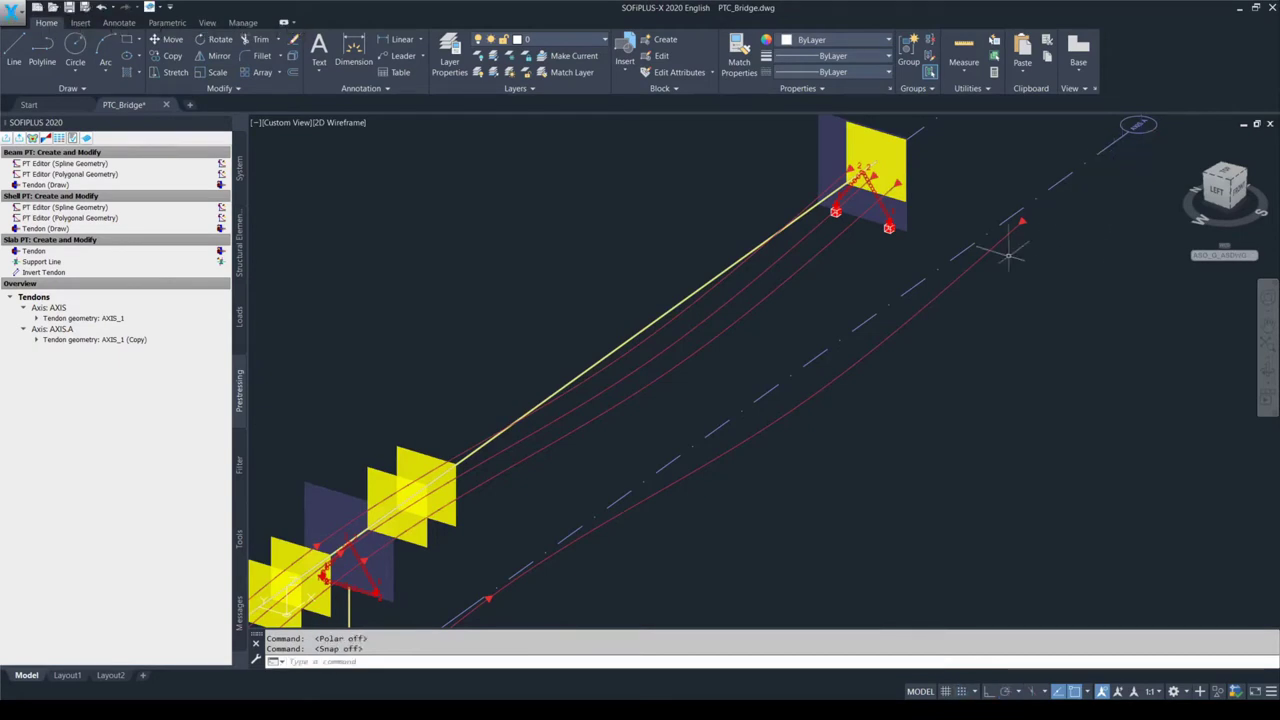
{"action": "scroll", "coordinate": [1005, 247], "scroll_direction": "down", "scroll_amount": 2}
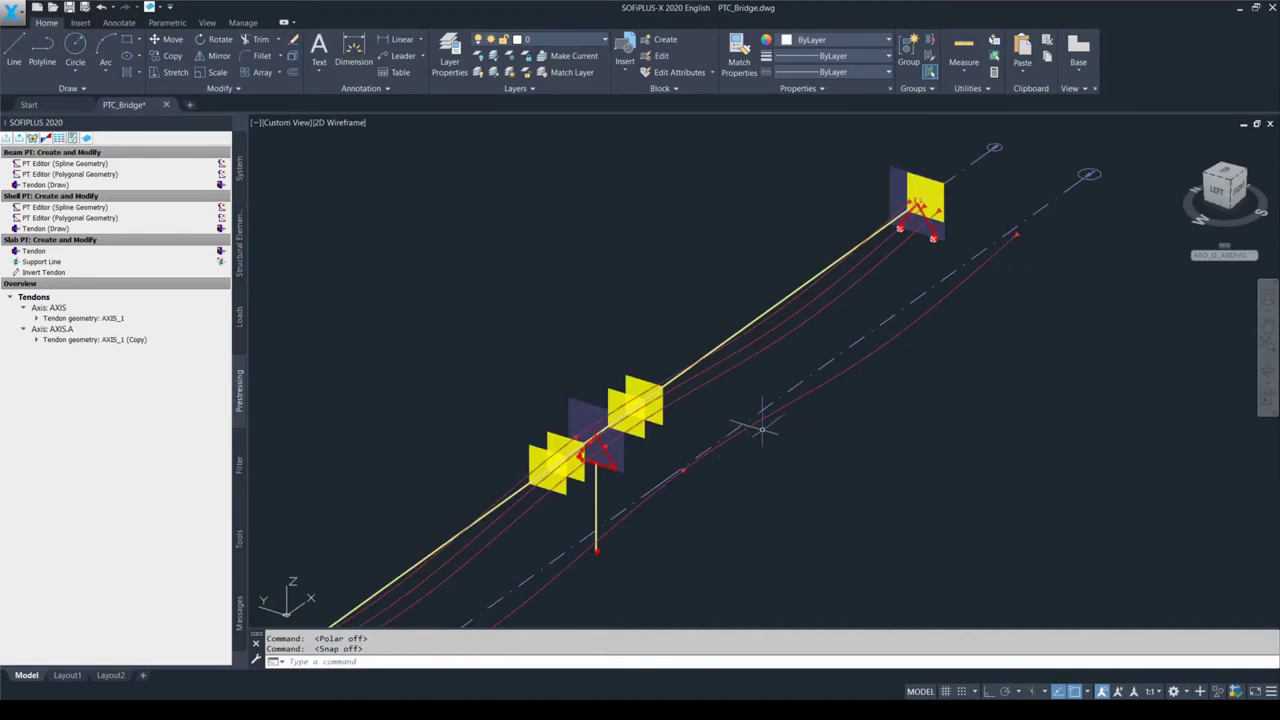
{"action": "key", "text": "F10"}
{"action": "key", "text": "F9"}
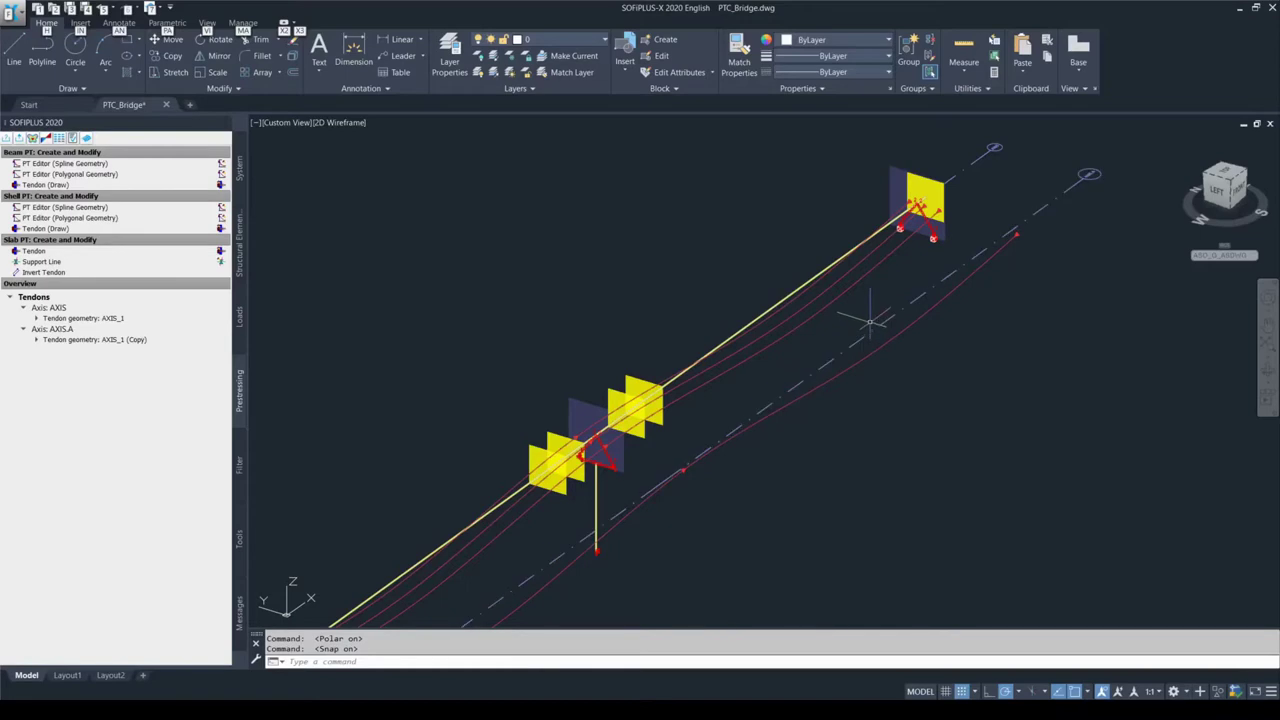
{"action": "key", "text": "F10"}
{"action": "key", "text": "F9"}
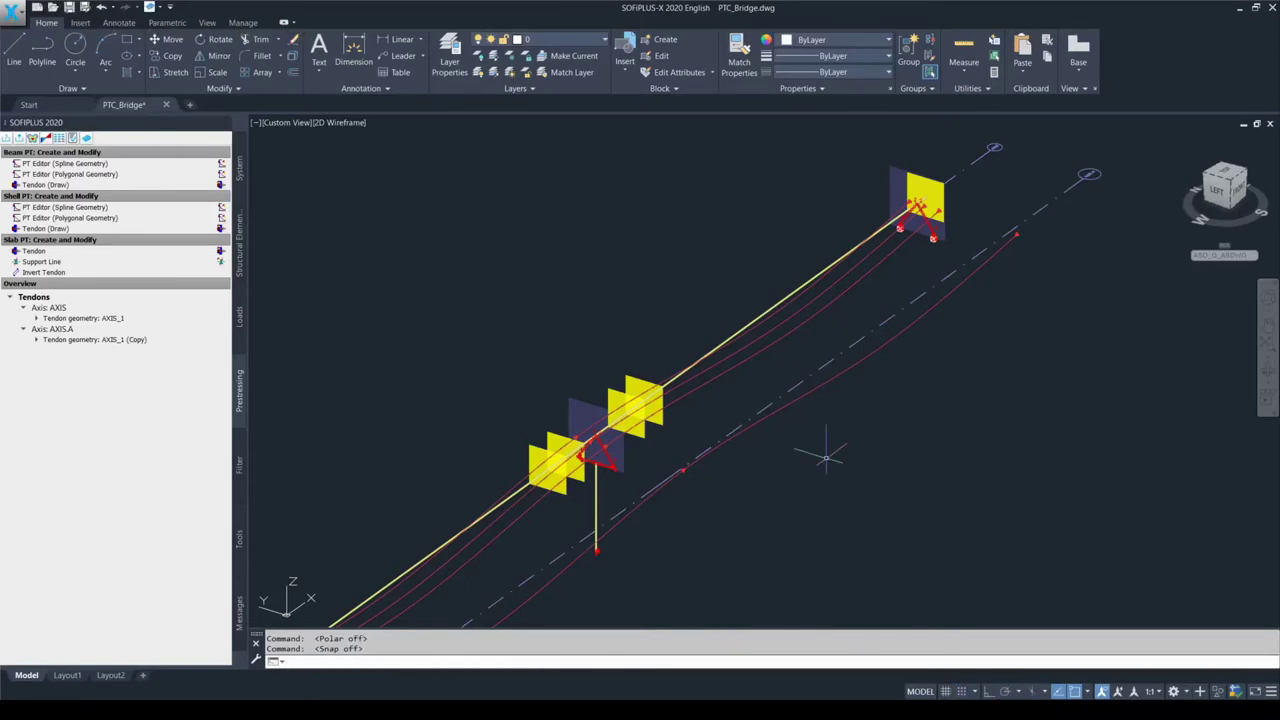
{"action": "key", "text": "F10"}
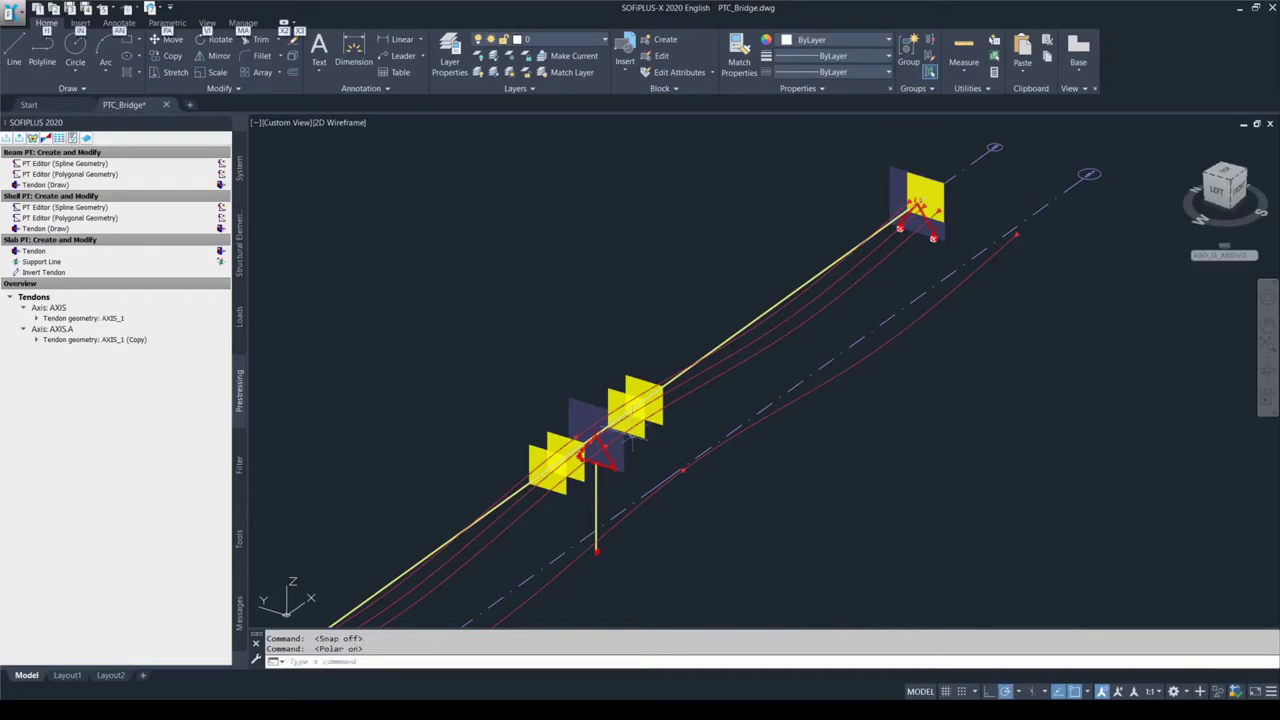
Erase the tendon geometry AXIS_1 (Copy) from secondary axis AXIS.A
{"action": "left_click", "coordinate": [109, 342]}
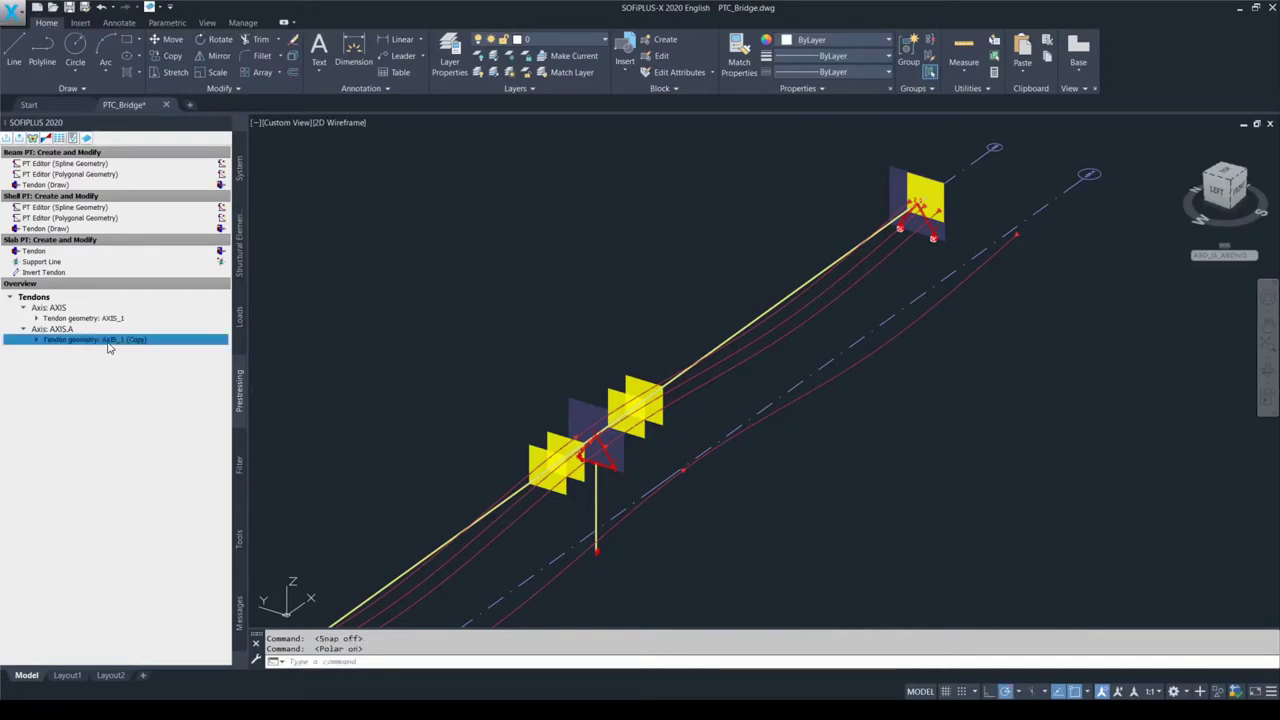
{"action": "right_click", "coordinate": [110, 345]}
{"action": "left_click", "coordinate": [140, 406]}
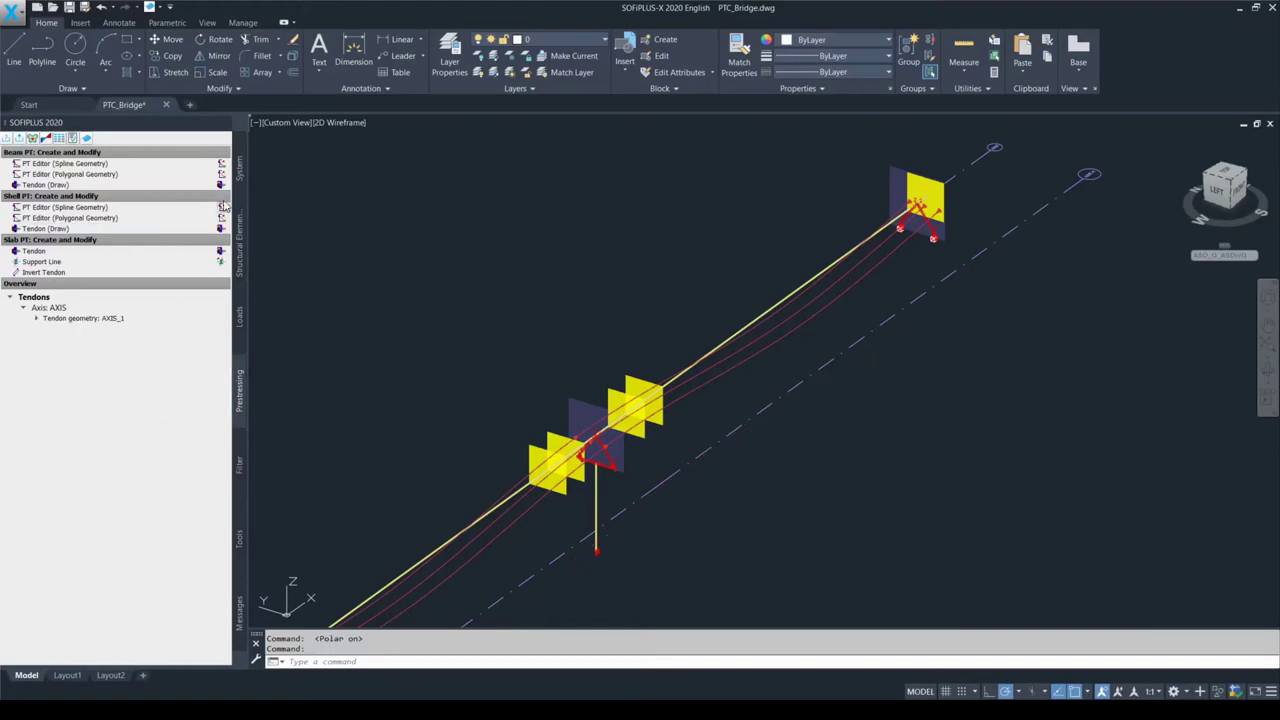
Delete secondary axis A from AXIS
{"action": "left_click", "coordinate": [239, 175]}
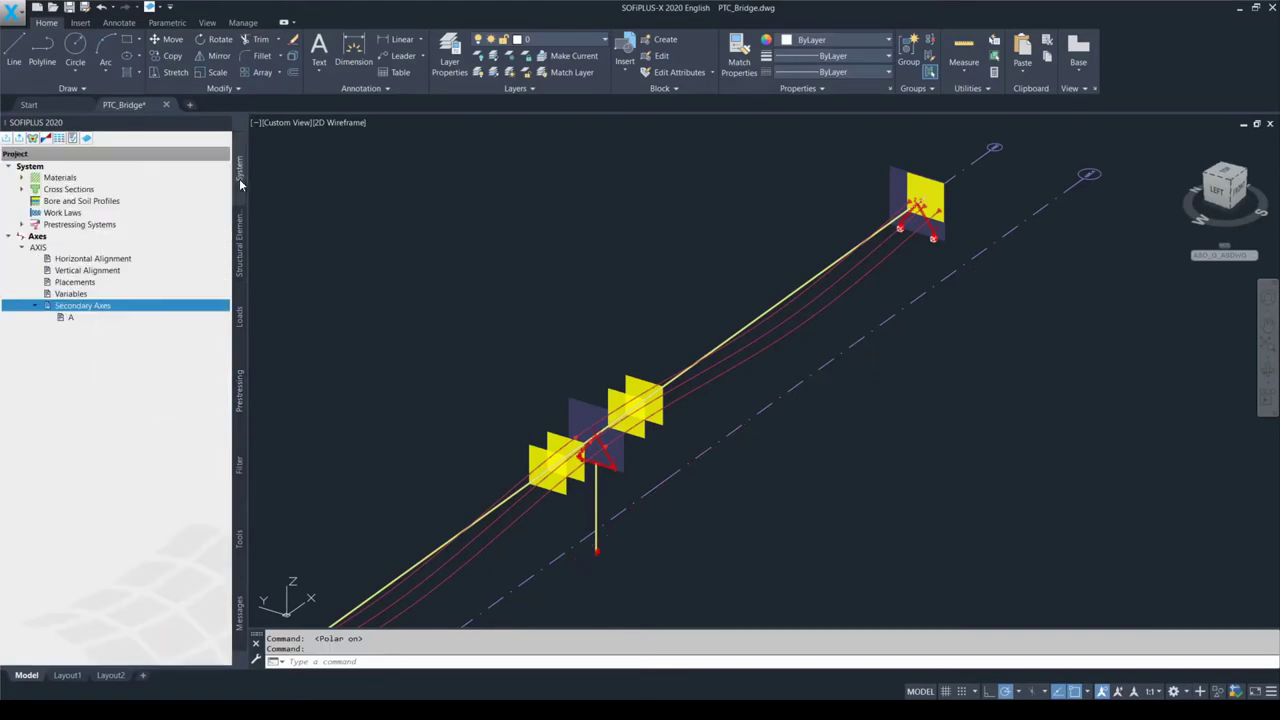
{"action": "left_click", "coordinate": [73, 324]}
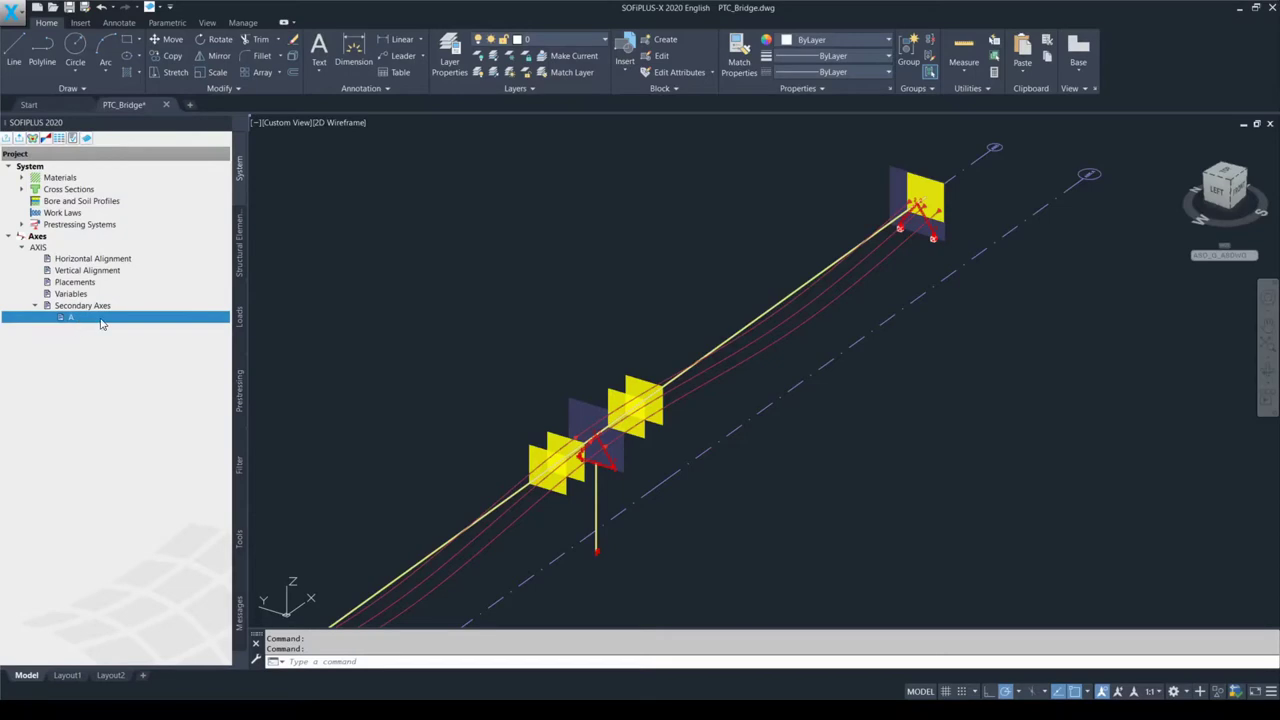
{"action": "right_click", "coordinate": [100, 323]}
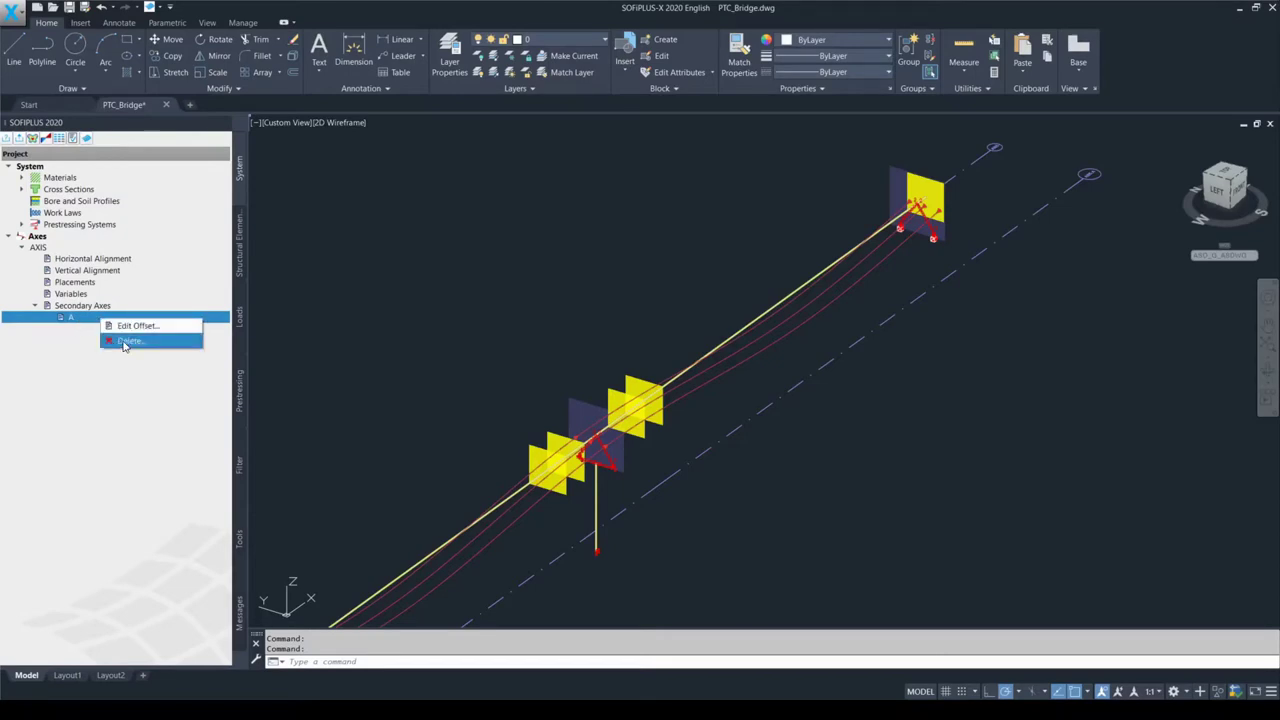
{"action": "left_click", "coordinate": [124, 344]}
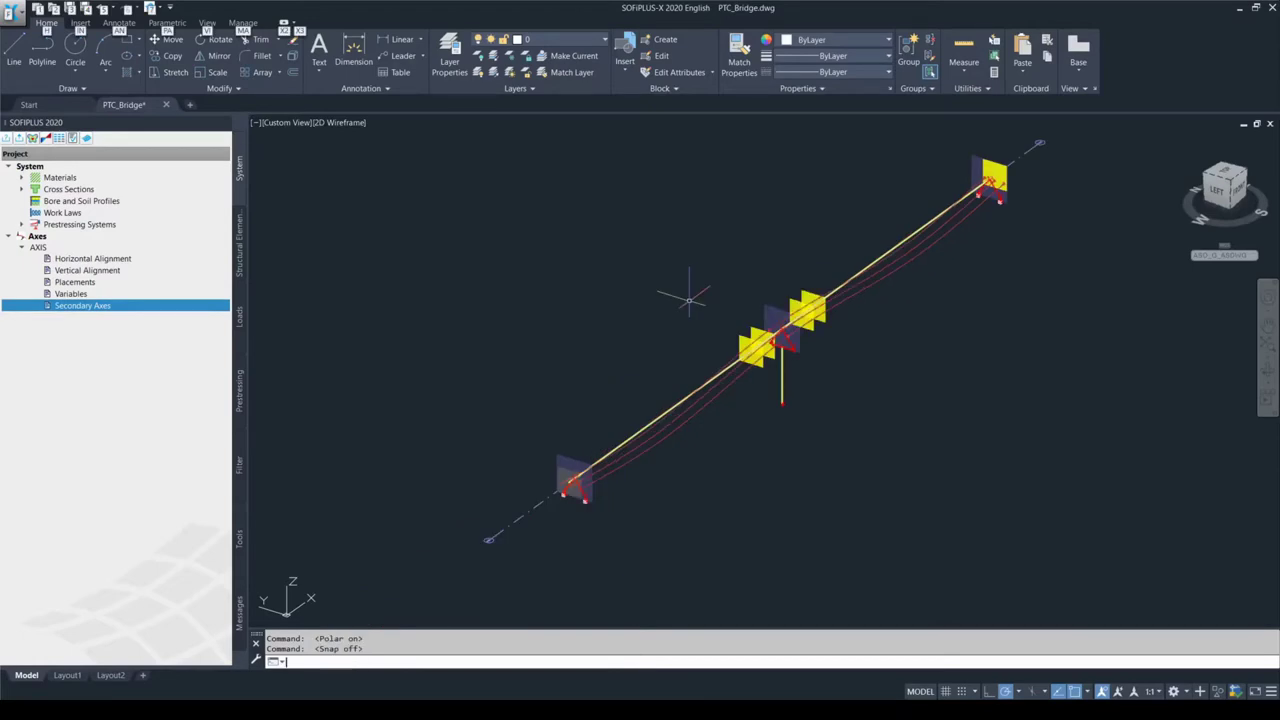
{"action": "key", "text": "Escape"}
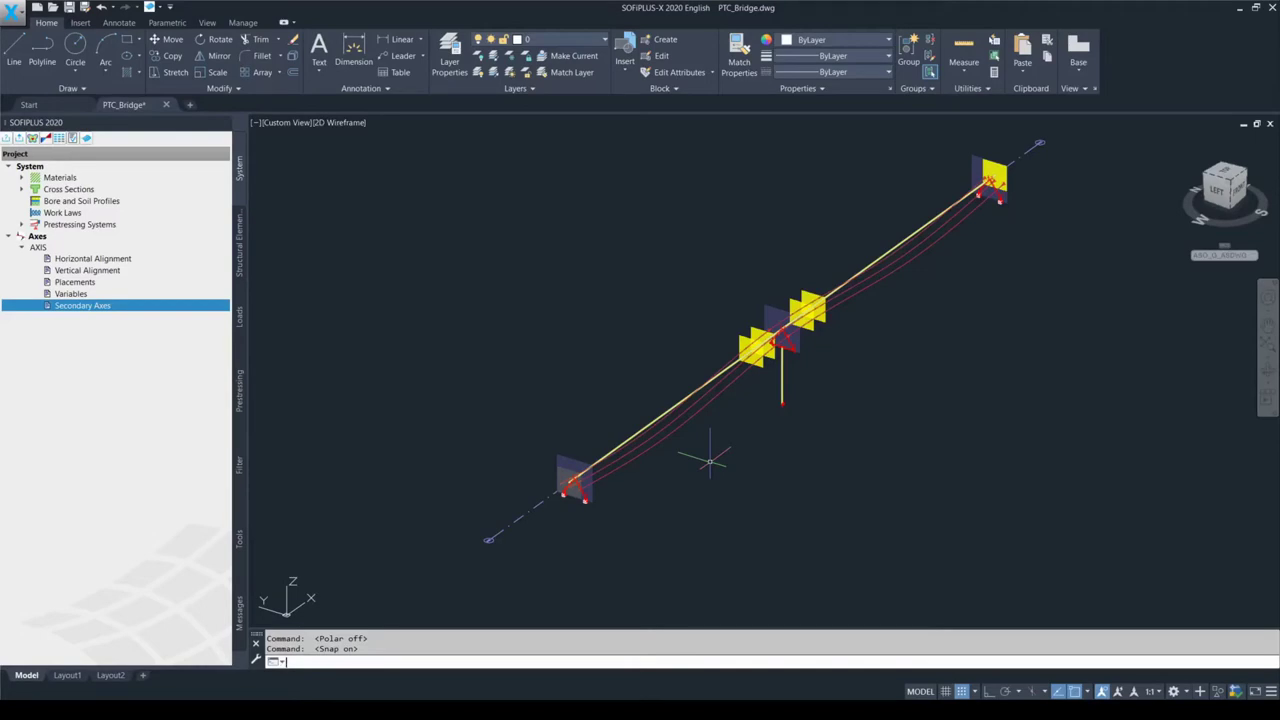
{"action": "key", "text": "F9"}
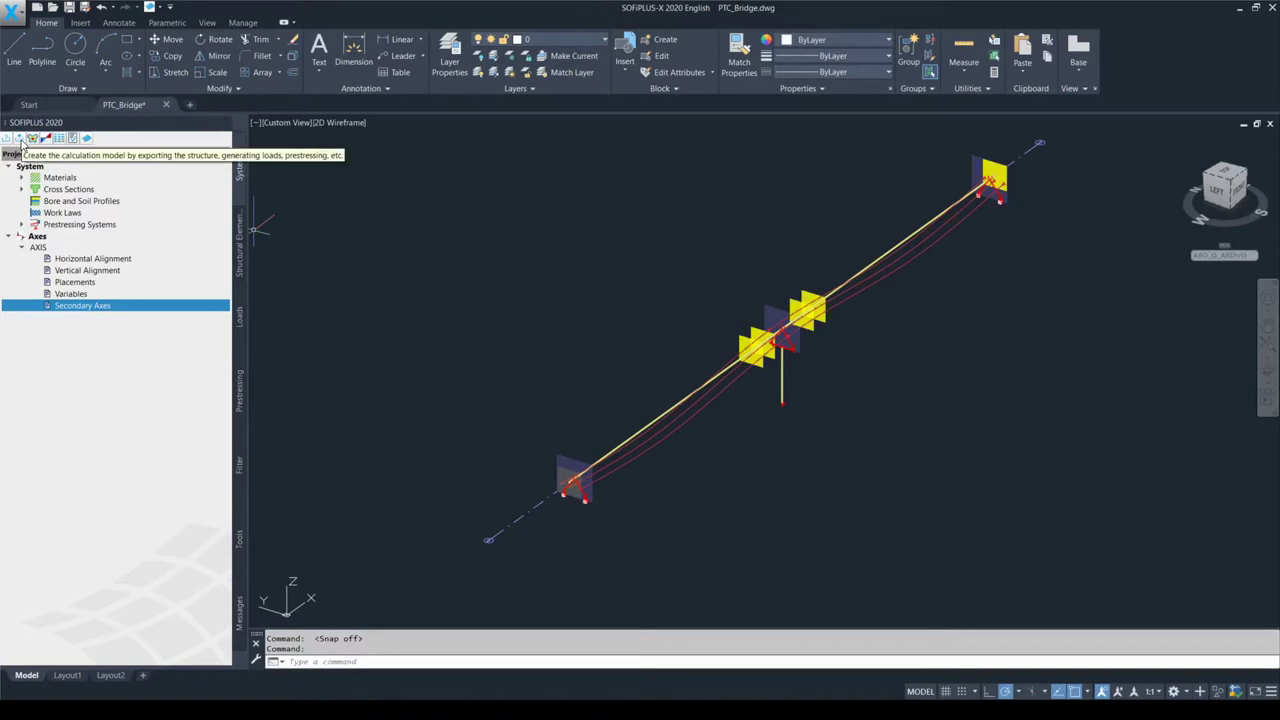
Export the entire system with loads to create the calculation model, using automatic mesh density and immediate processing
{"action": "left_click", "coordinate": [20, 140]}
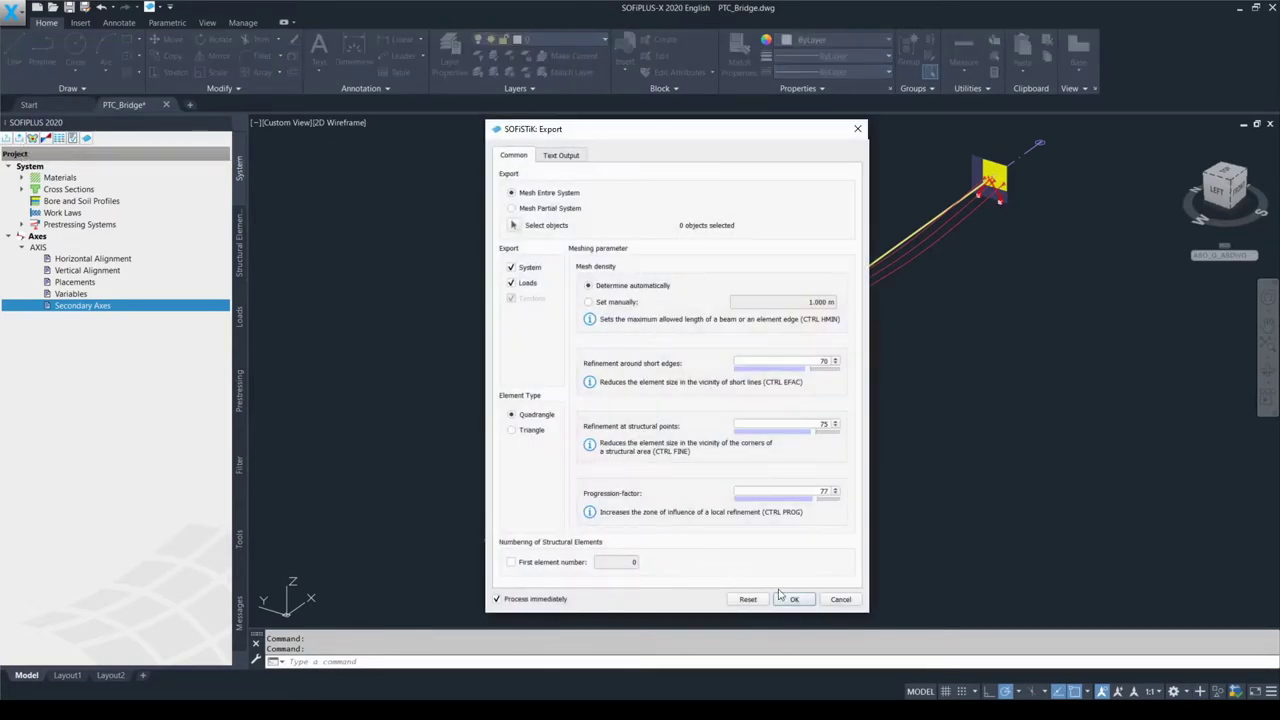
{"action": "left_click", "coordinate": [791, 600]}
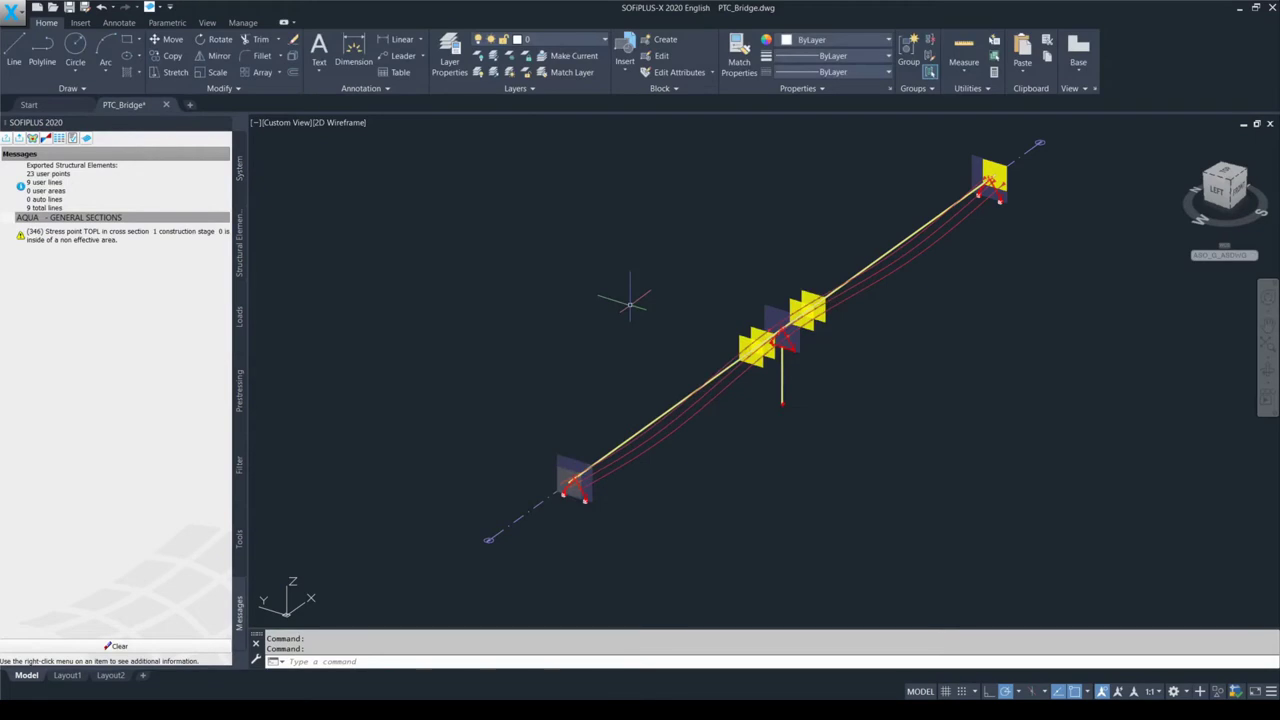
{"action": "left_click", "coordinate": [630, 303]}
{"action": "key", "text": "F9"}
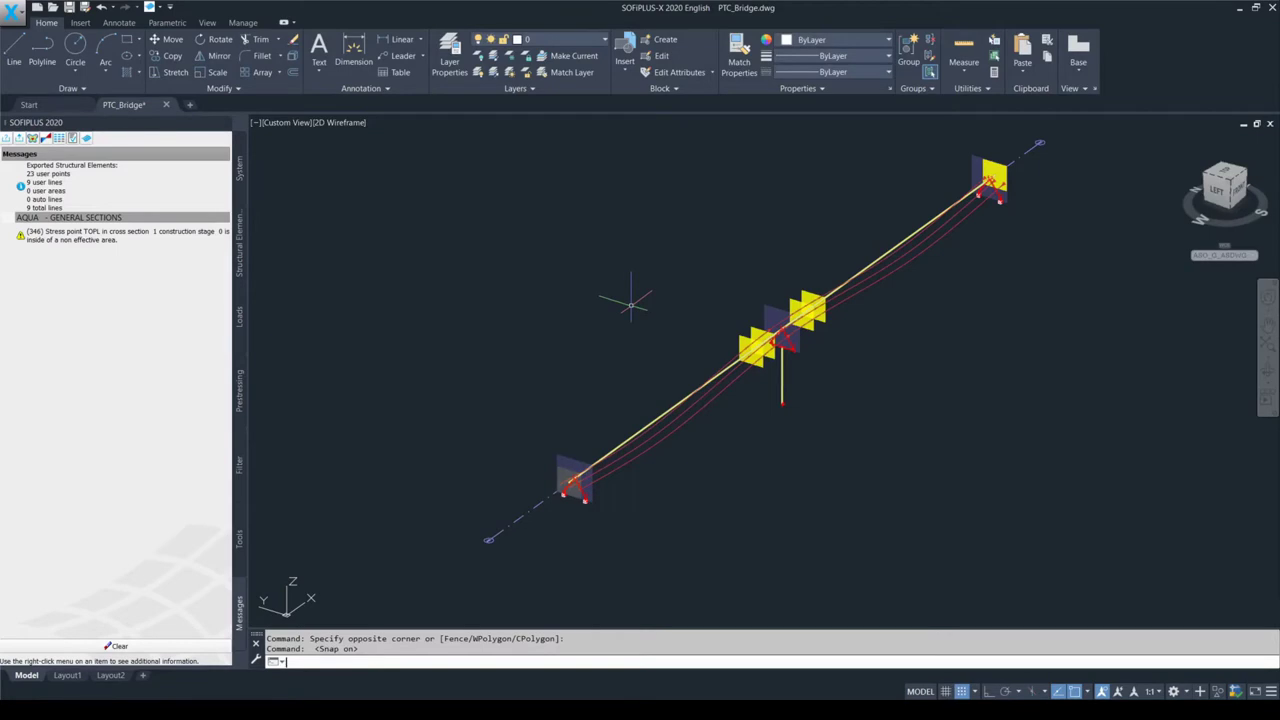
{"action": "key", "text": "F9"}
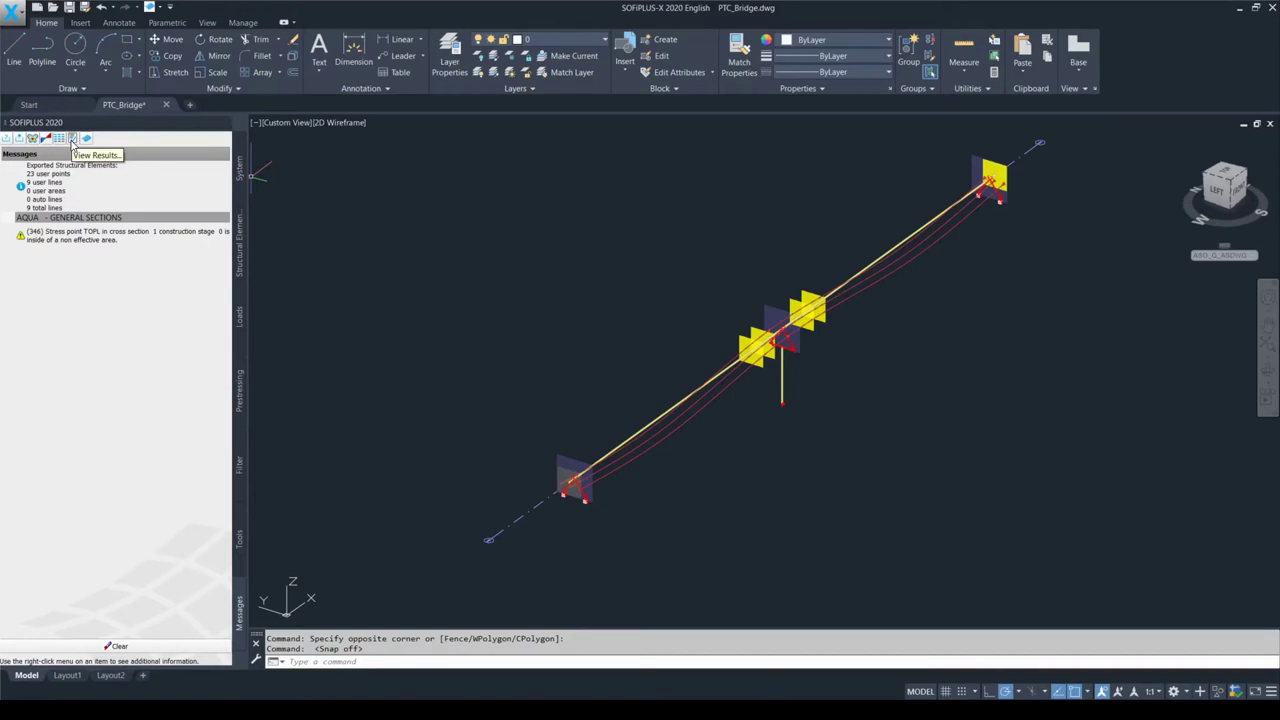
Open the tendon generation results for beam elements and examine the elevation and stress force graphics of the three tendons
{"action": "left_click", "coordinate": [72, 139]}
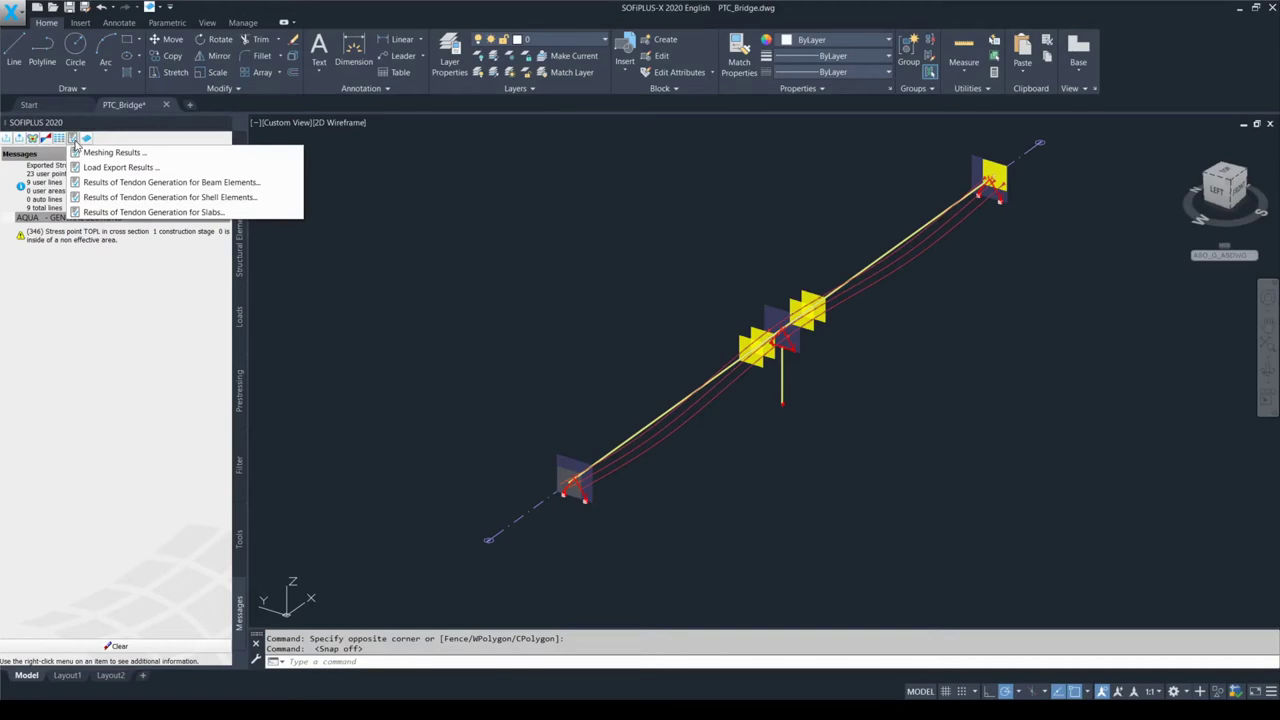
{"action": "left_click", "coordinate": [262, 183]}
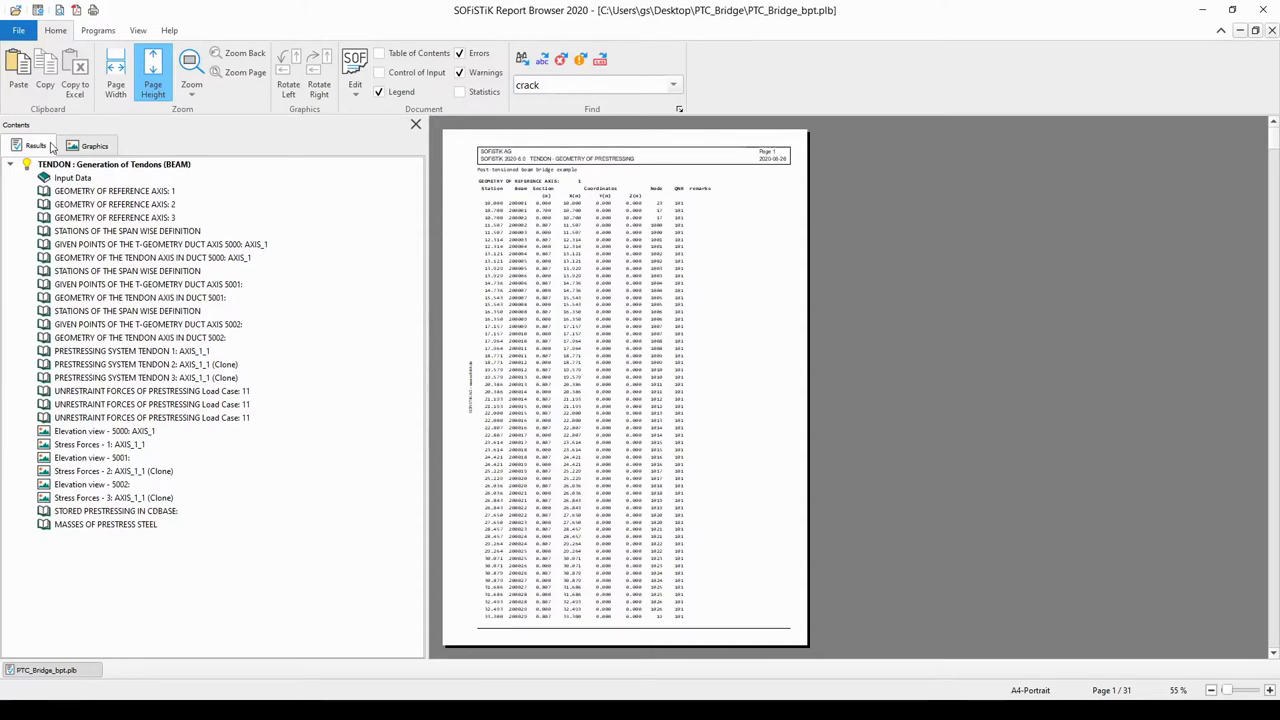
{"action": "left_click", "coordinate": [110, 147]}
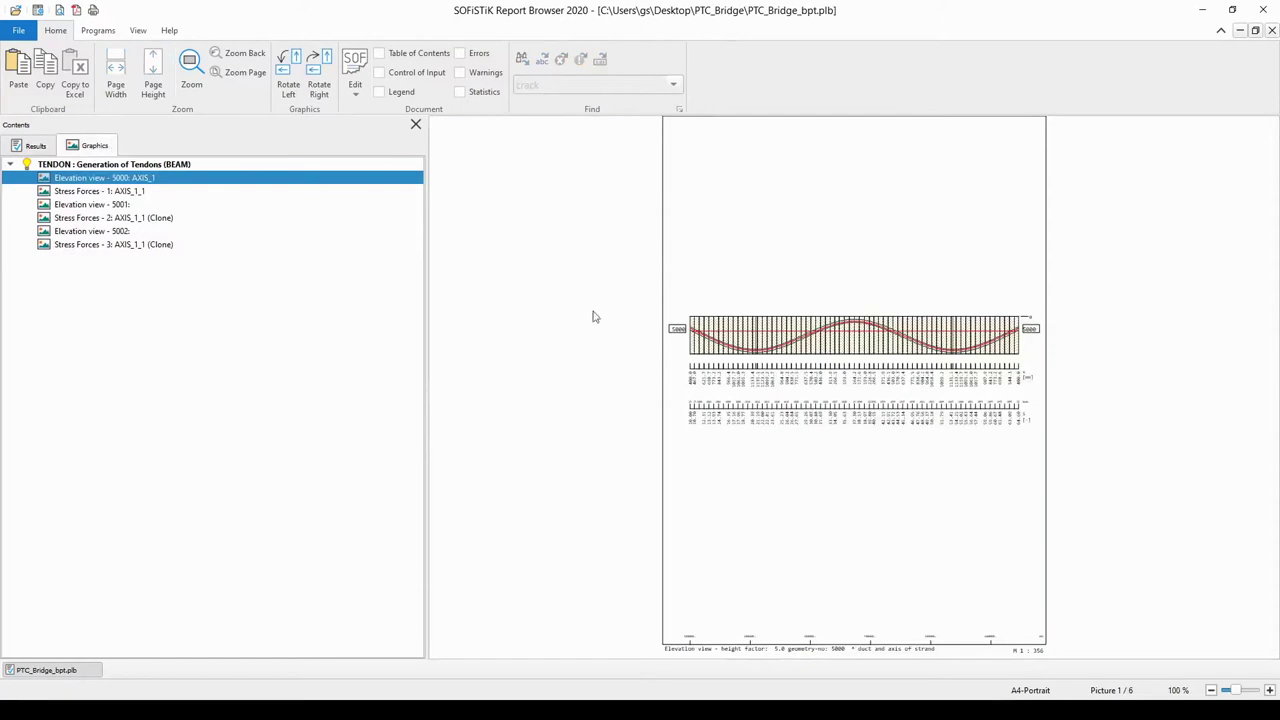
{"action": "left_click", "coordinate": [143, 191]}
{"action": "left_click", "coordinate": [124, 205]}
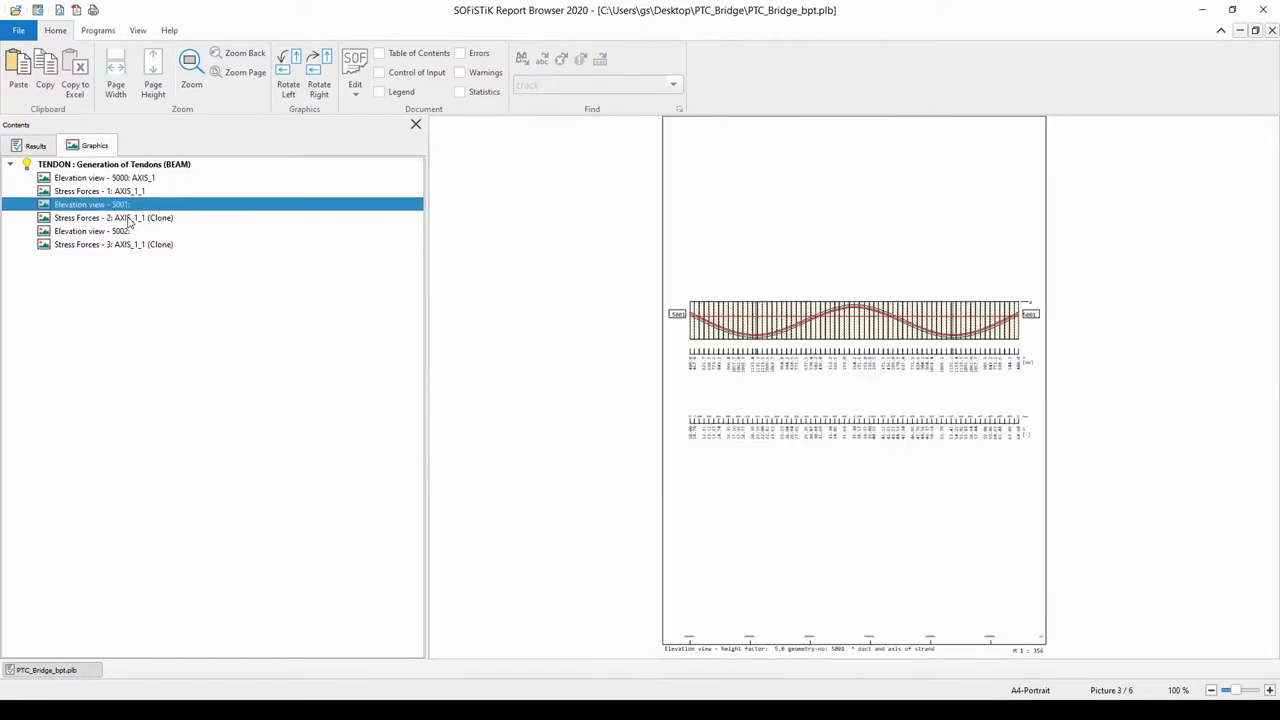
{"action": "left_click", "coordinate": [128, 218]}
{"action": "left_click", "coordinate": [127, 233]}
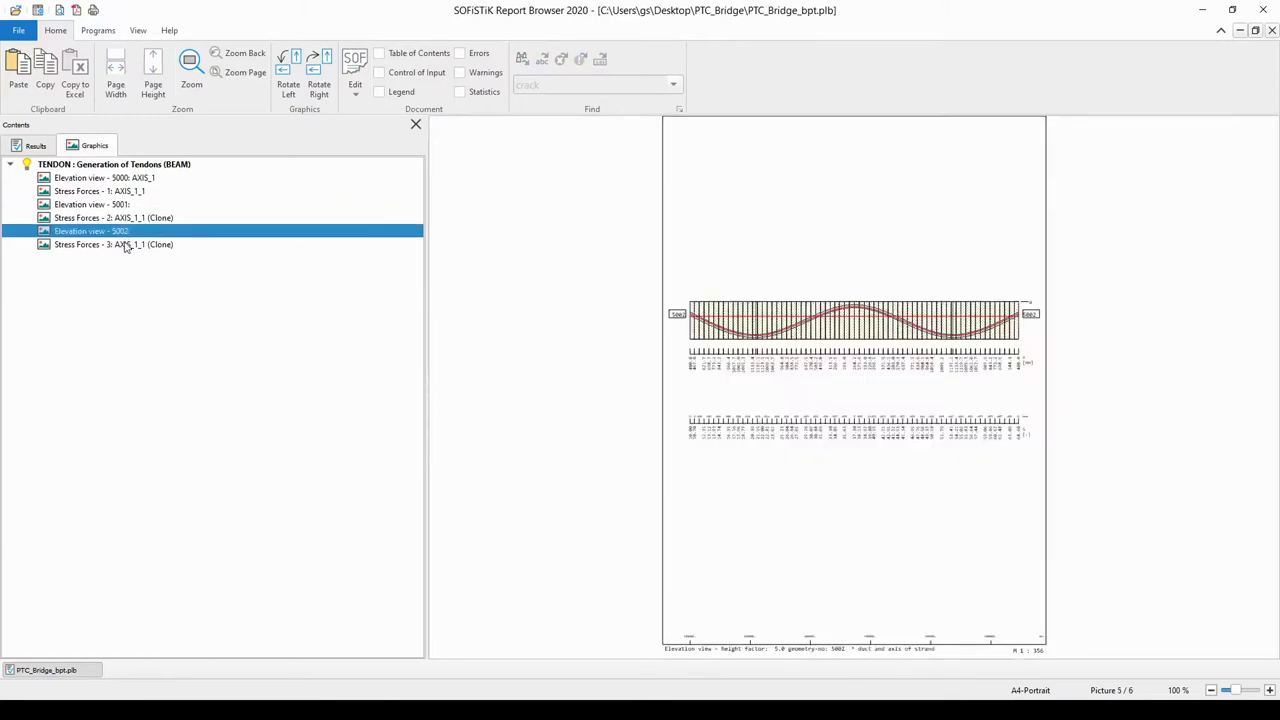
{"action": "left_click", "coordinate": [127, 245]}
{"action": "left_click", "coordinate": [127, 232]}
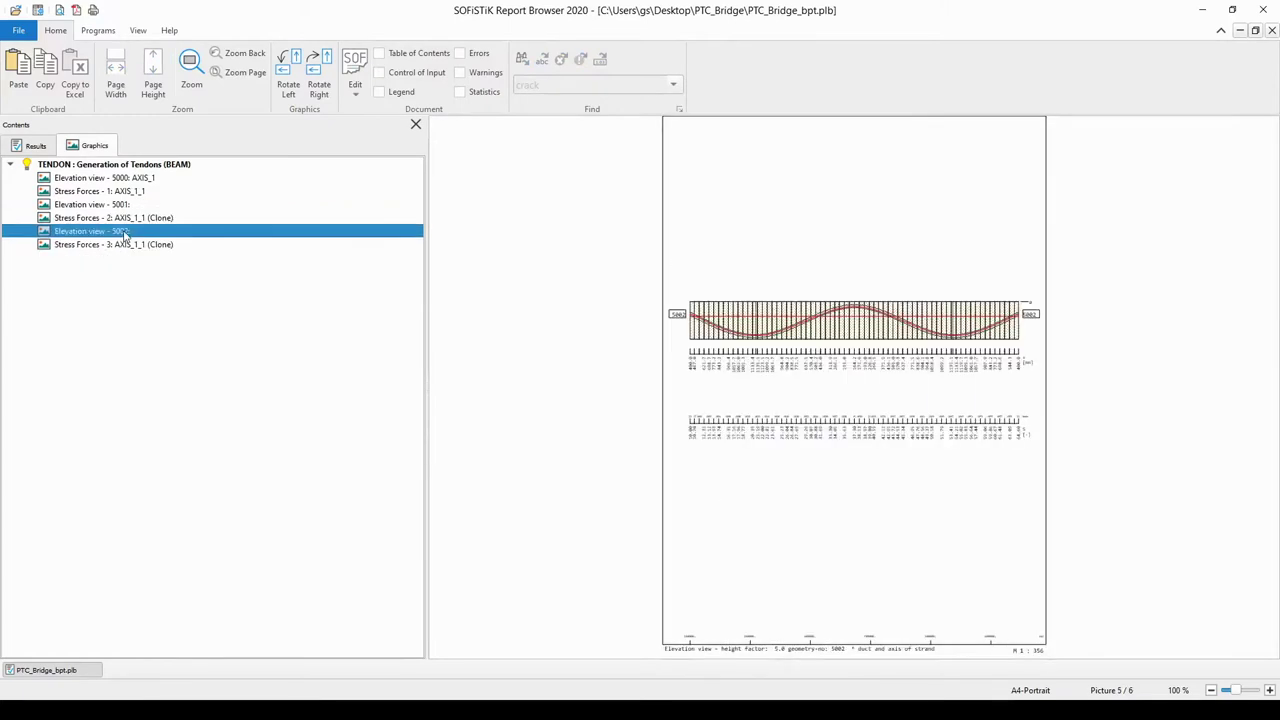
{"action": "left_click", "coordinate": [138, 180]}
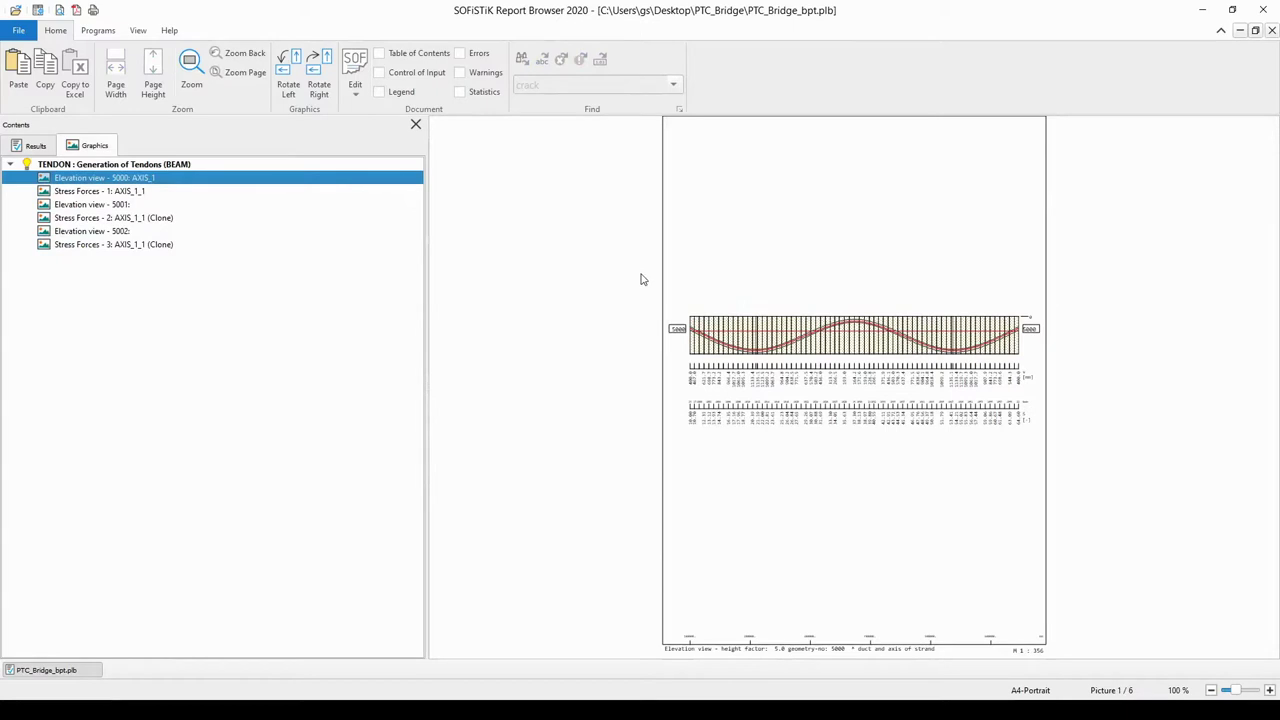
Display the textual results at page width and read the geometry tables of reference axes 1, 2 and 3
{"action": "left_click", "coordinate": [52, 145]}
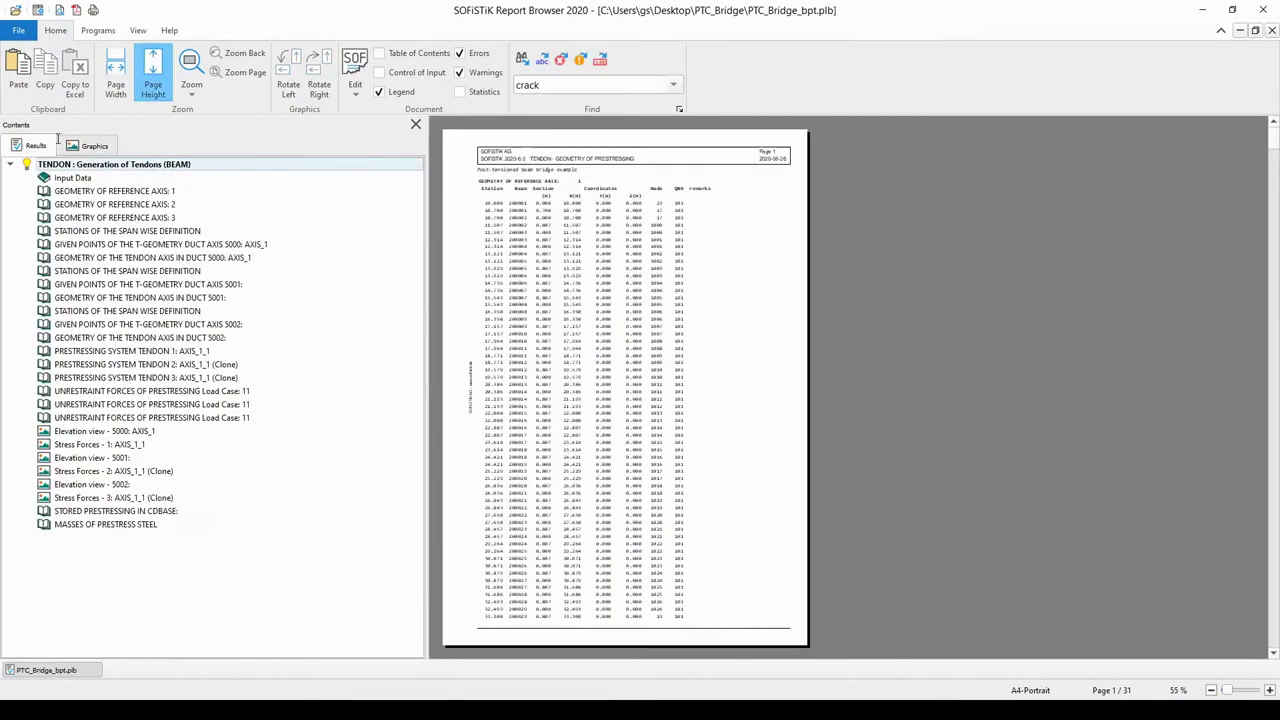
{"action": "left_click", "coordinate": [121, 85]}
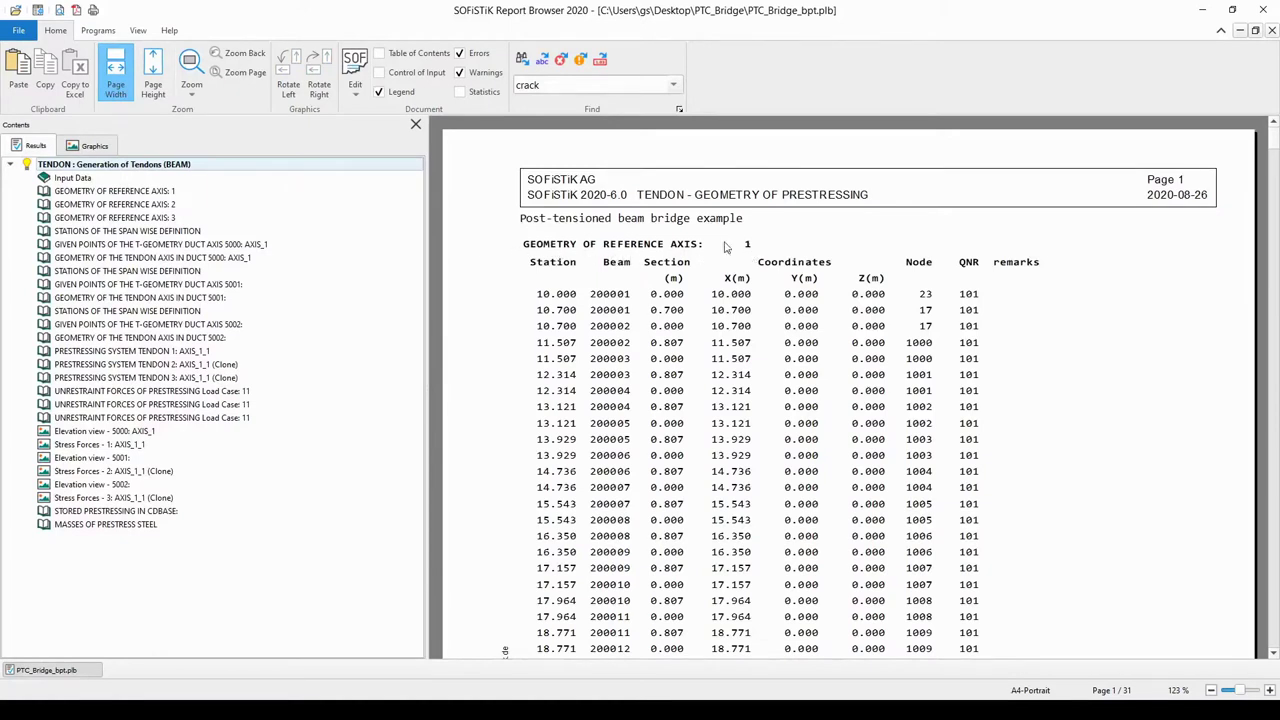
{"action": "left_click", "coordinate": [166, 194]}
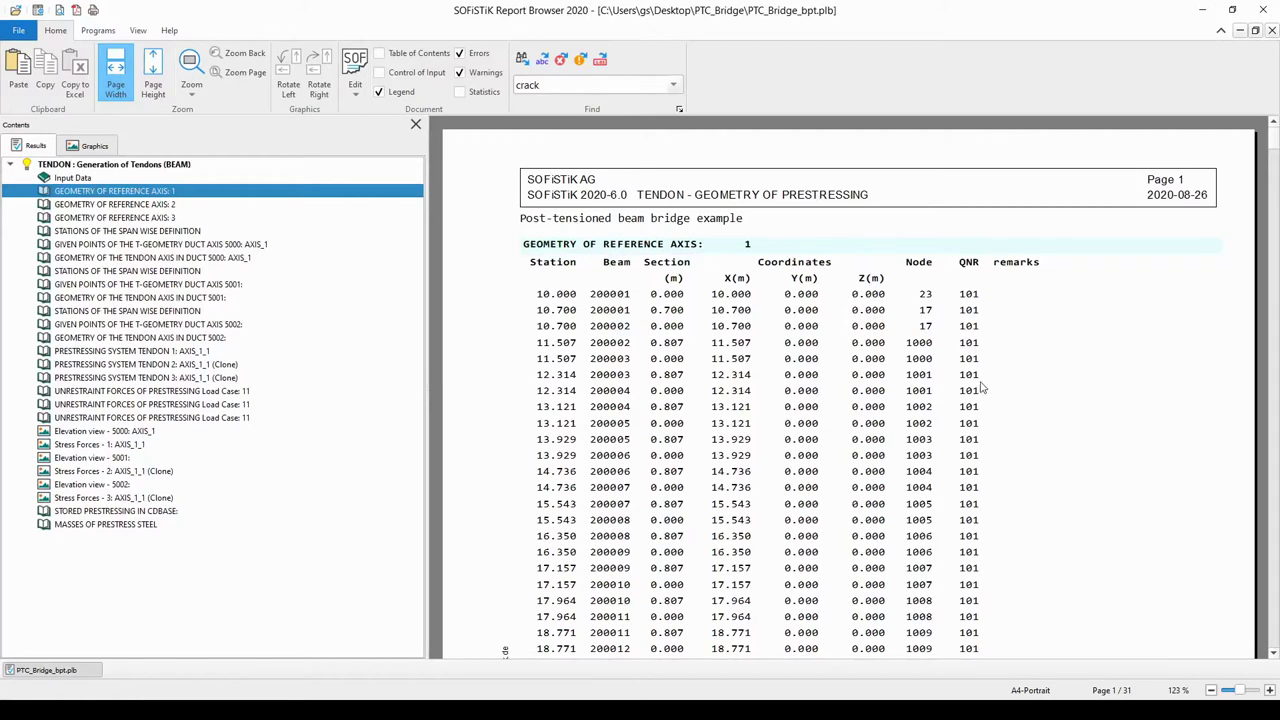
{"action": "scroll", "coordinate": [690, 372], "scroll_direction": "down", "scroll_amount": 10}
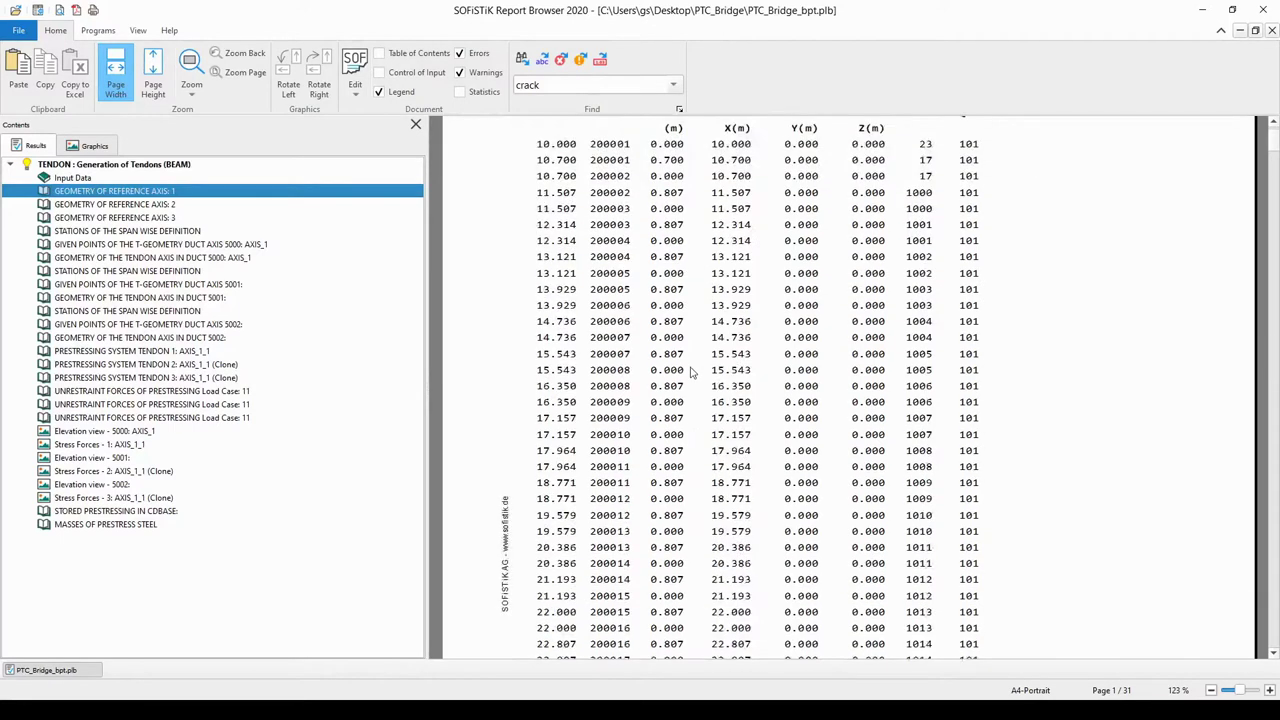
{"action": "scroll", "coordinate": [690, 372], "scroll_direction": "down", "scroll_amount": 15}
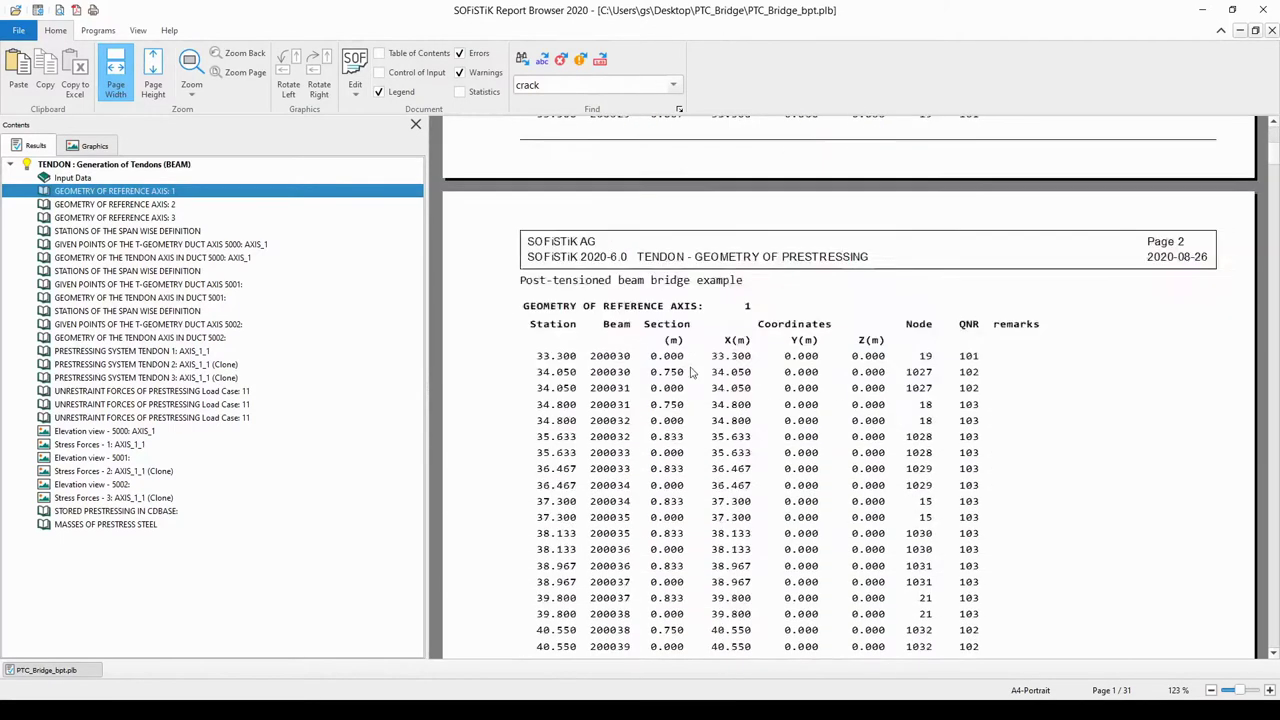
{"action": "scroll", "coordinate": [690, 372], "scroll_direction": "down", "scroll_amount": 12}
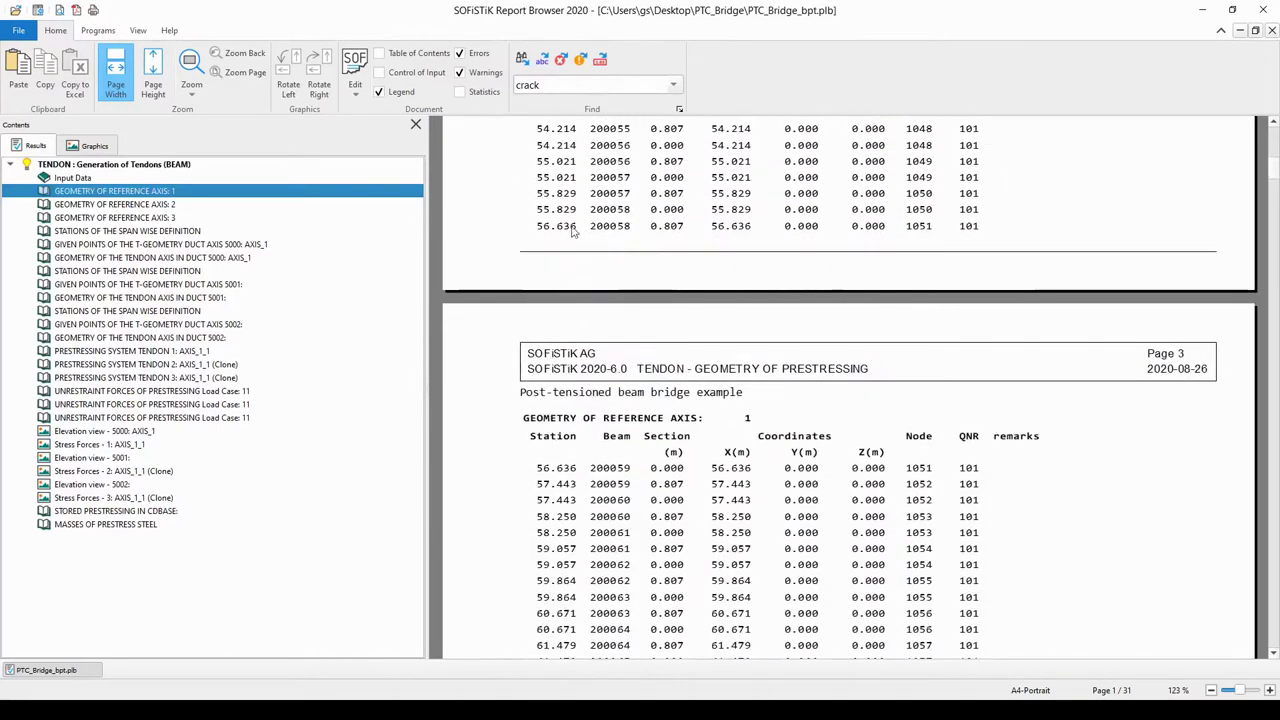
{"action": "scroll", "coordinate": [631, 234], "scroll_direction": "down", "scroll_amount": 6}
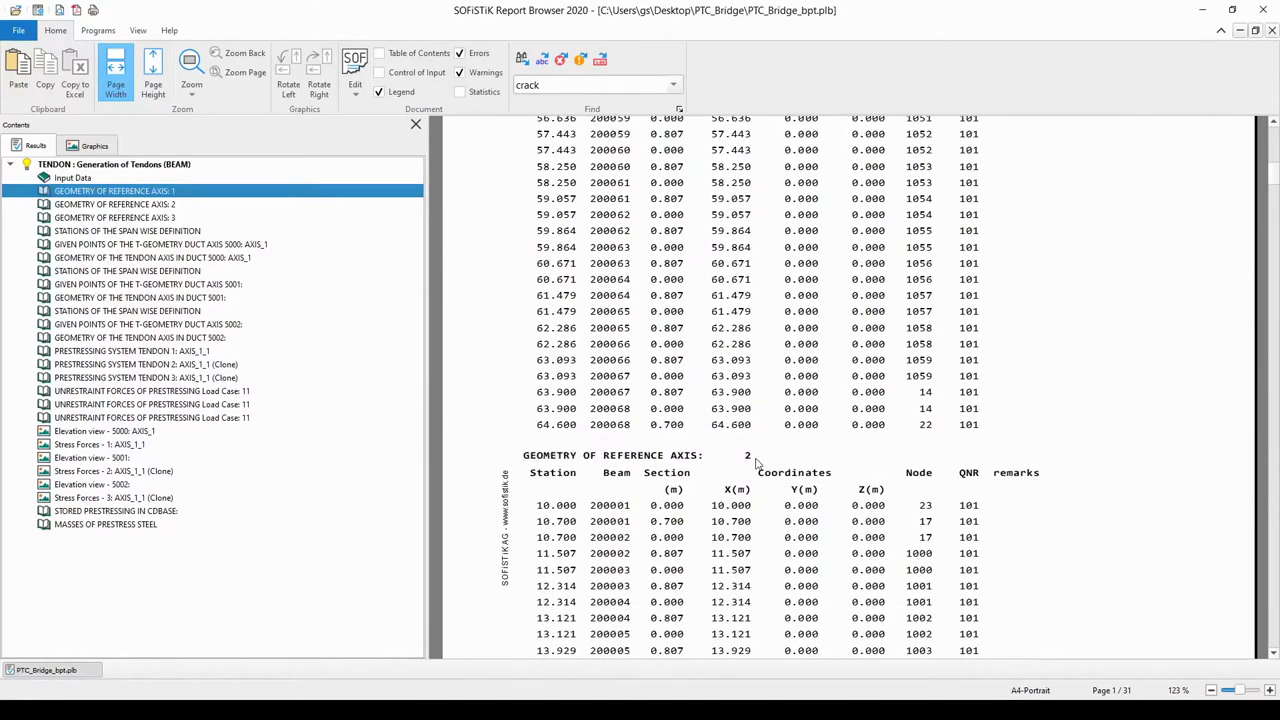
{"action": "scroll", "coordinate": [724, 412], "scroll_direction": "down", "scroll_amount": 1}
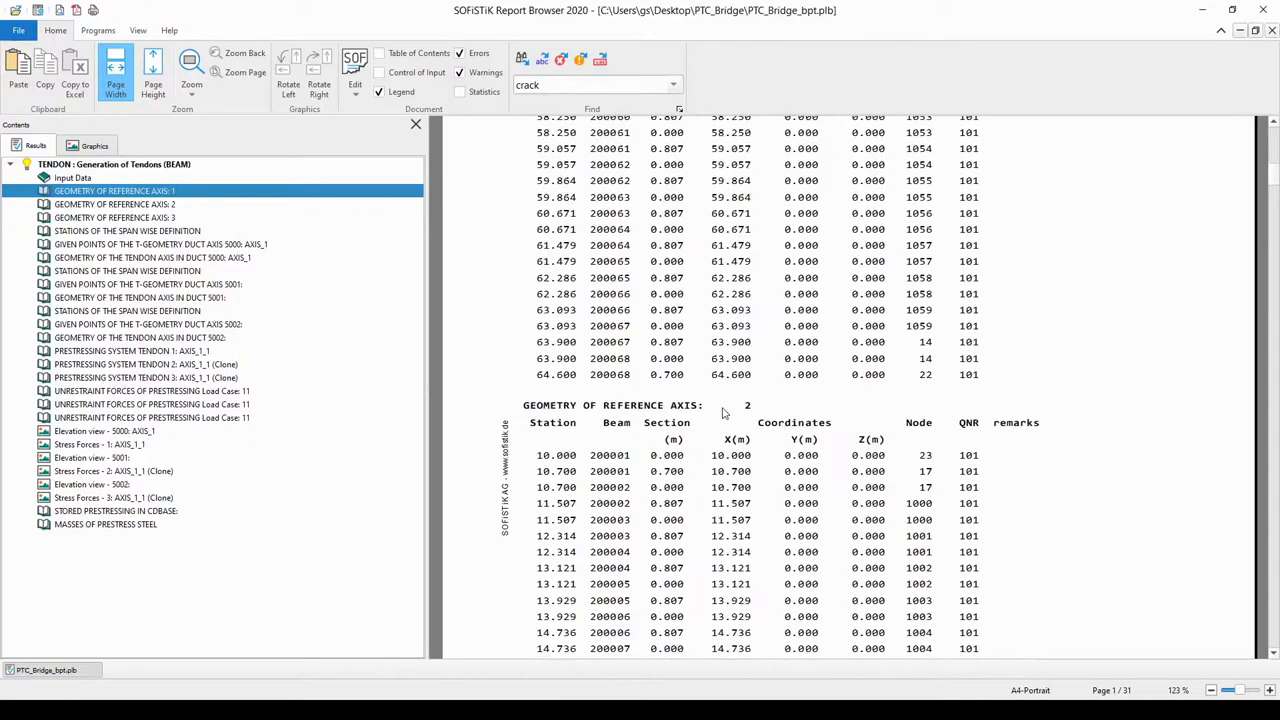
{"action": "scroll", "coordinate": [722, 413], "scroll_direction": "down", "scroll_amount": 10}
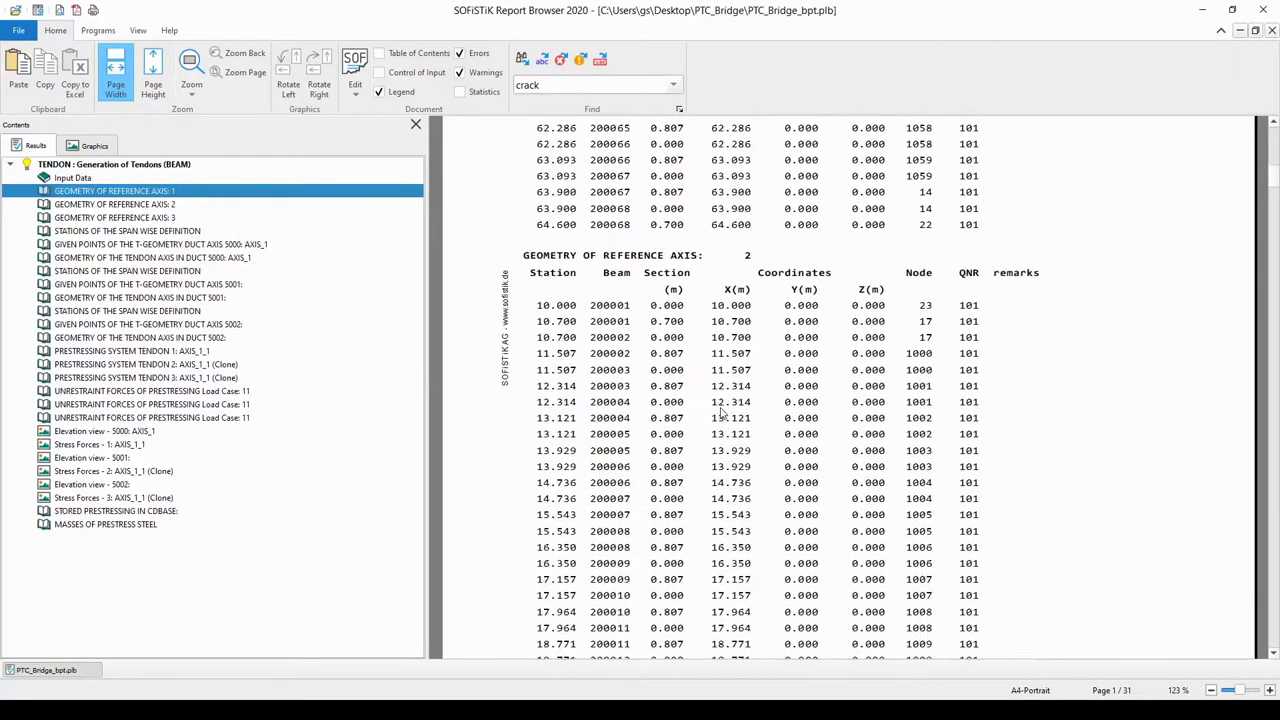
{"action": "scroll", "coordinate": [722, 413], "scroll_direction": "down", "scroll_amount": 10}
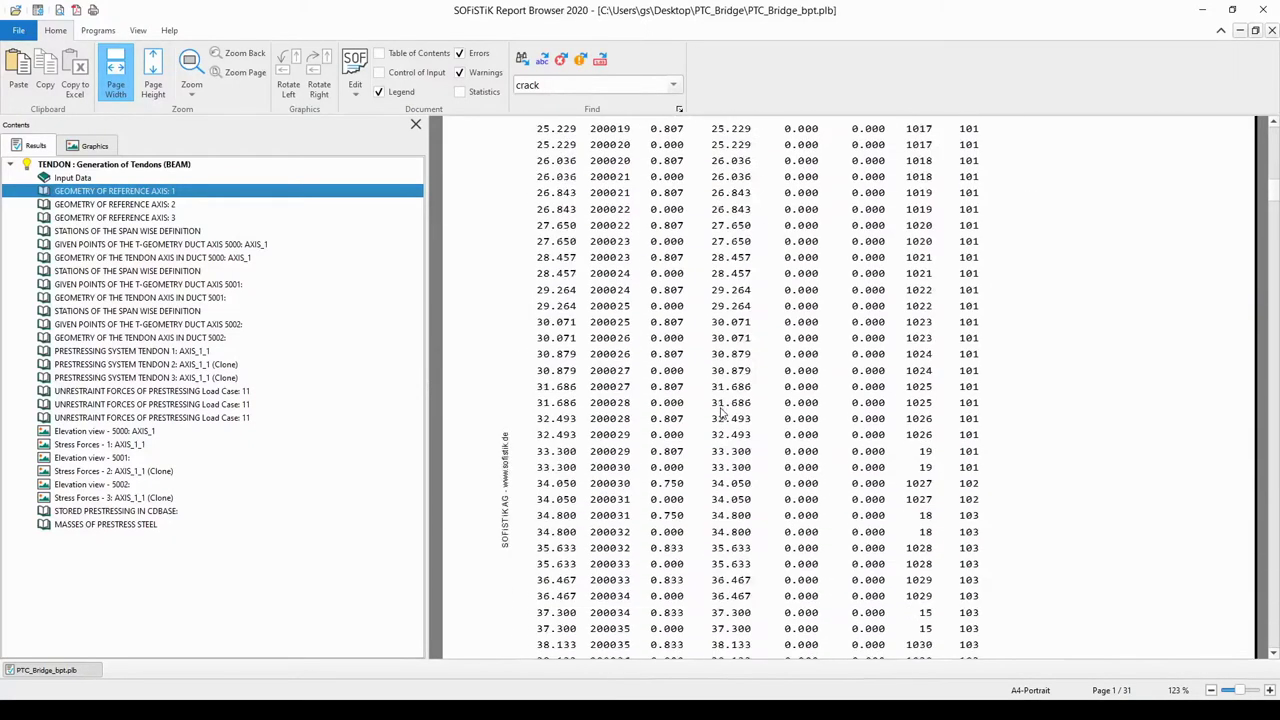
{"action": "scroll", "coordinate": [620, 466], "scroll_direction": "down", "scroll_amount": 20}
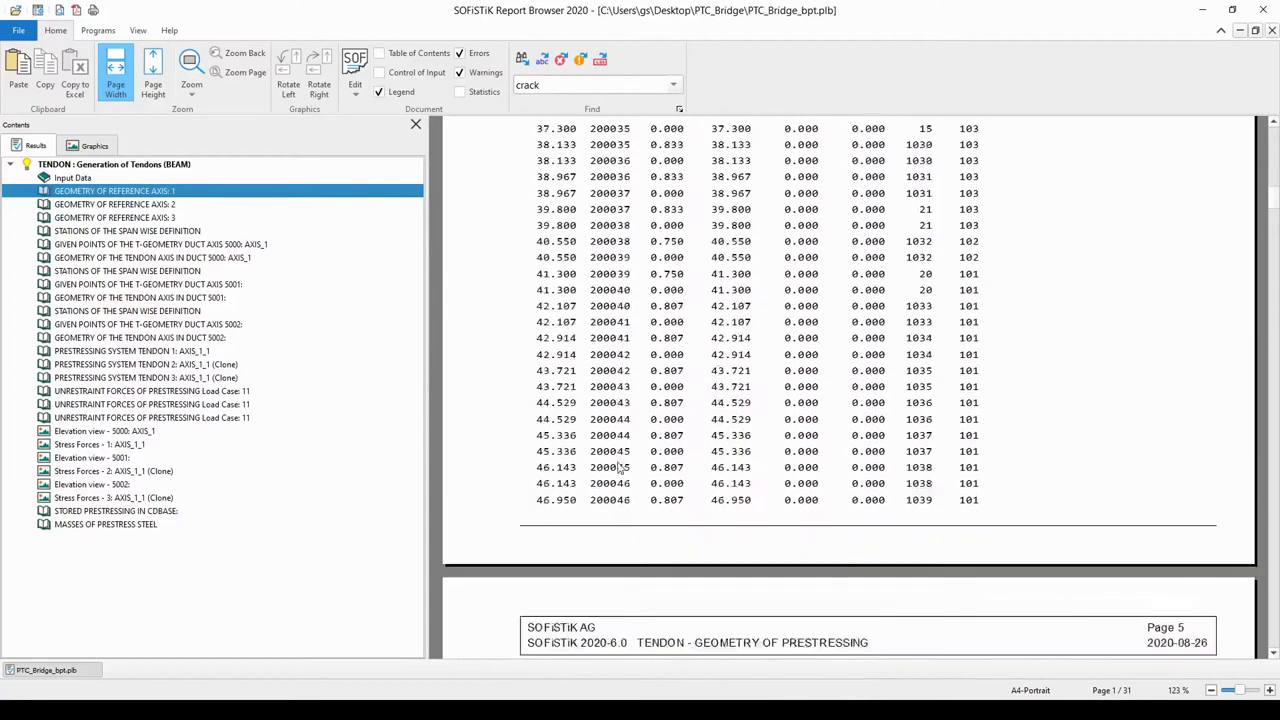
{"action": "scroll", "coordinate": [620, 466], "scroll_direction": "down", "scroll_amount": 6}
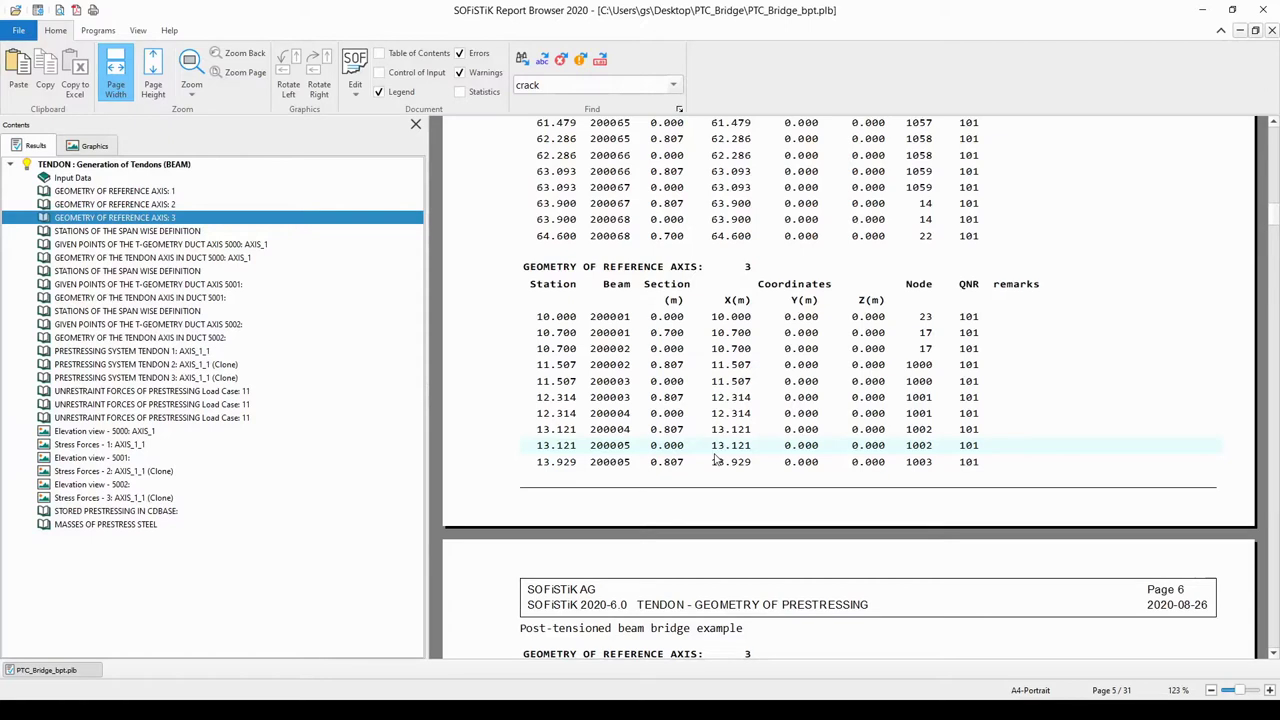
Examine the span-wise station definitions and the given points of duct axis 5000 (AXIS_1)
{"action": "left_click", "coordinate": [183, 230]}
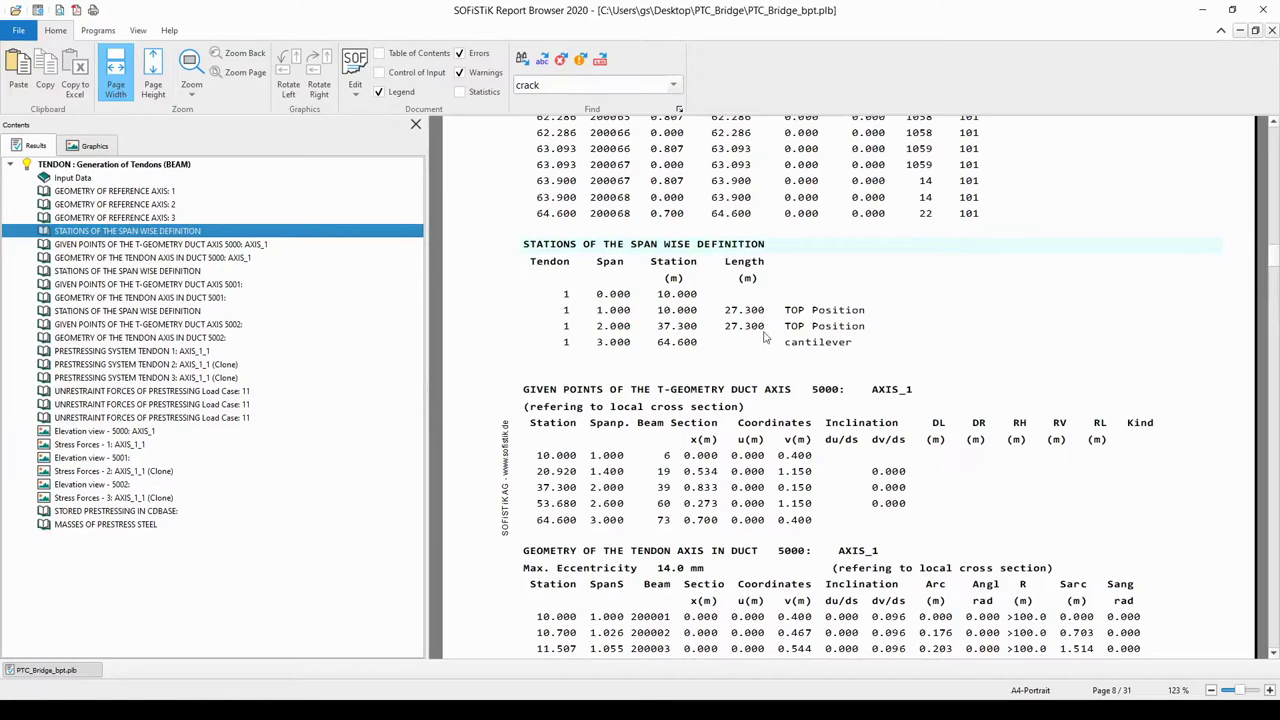
{"action": "left_click", "coordinate": [550, 393]}
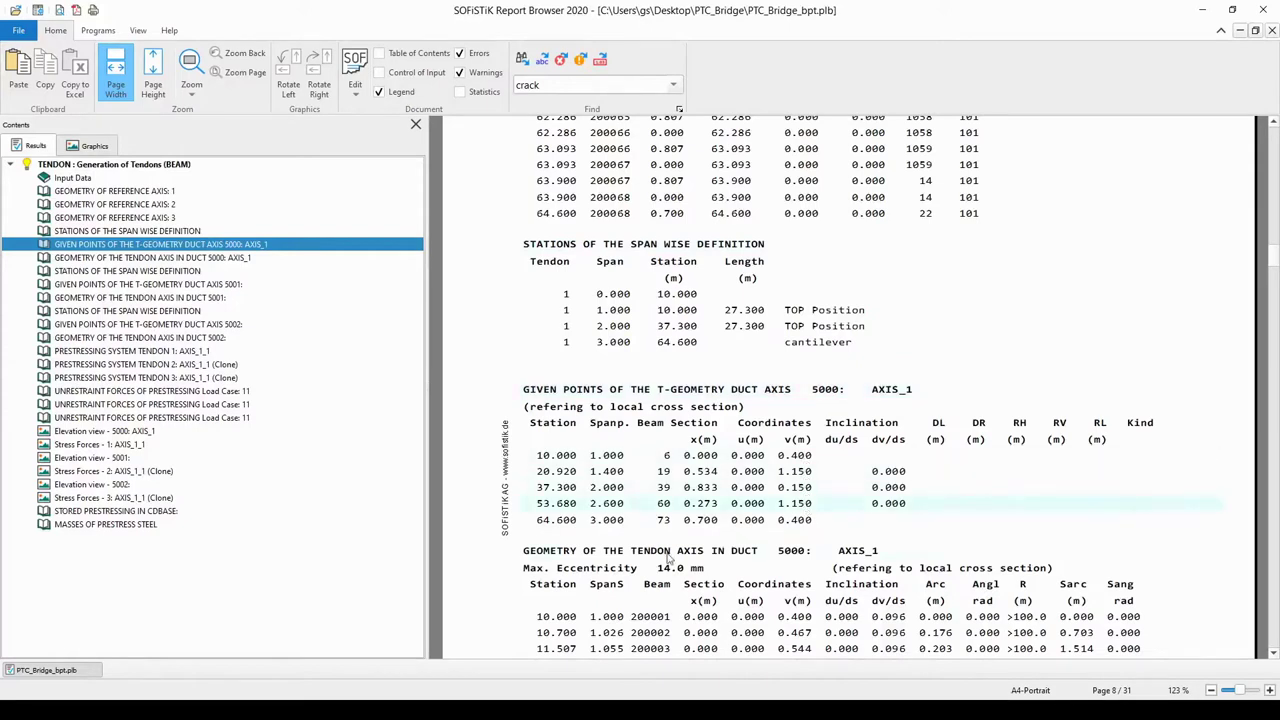
{"action": "scroll", "coordinate": [665, 520], "scroll_direction": "down", "scroll_amount": 1}
Read the tendon axis geometry table for duct 5000 (AXIS_1) and highlight the axis length in its summary
{"action": "scroll", "coordinate": [665, 515], "scroll_direction": "down", "scroll_amount": 4}
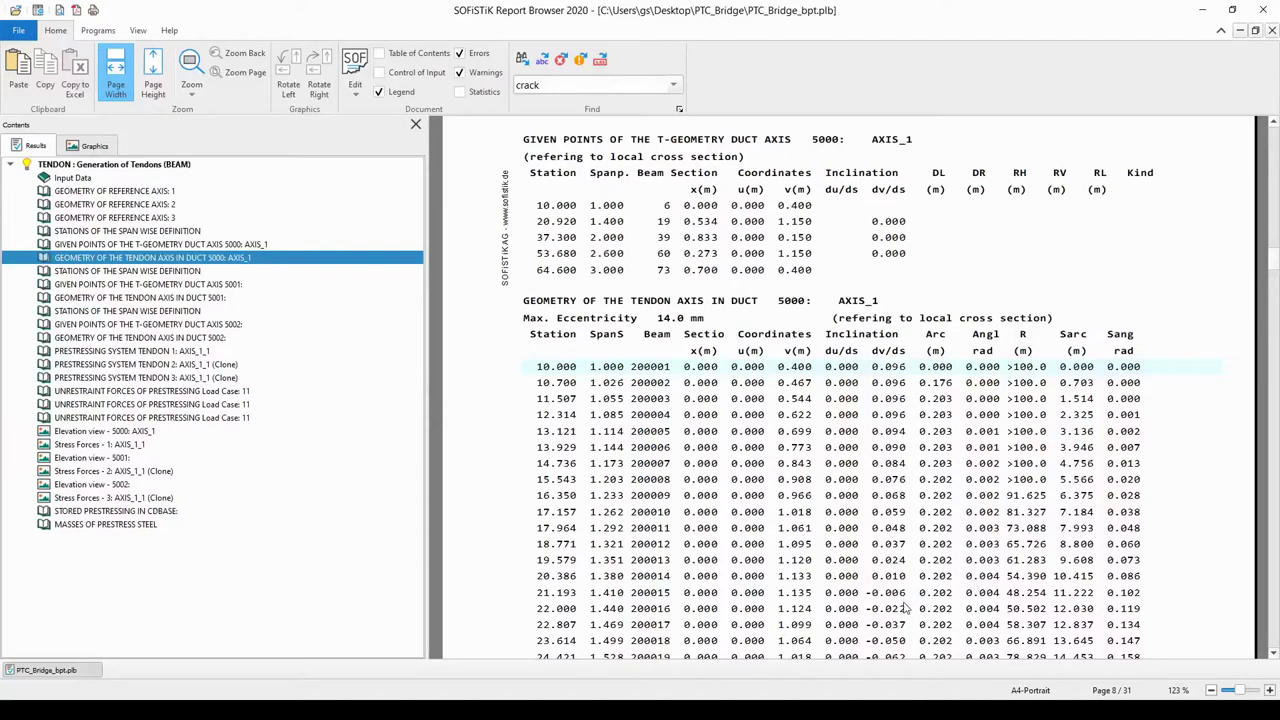
{"action": "scroll", "coordinate": [905, 612], "scroll_direction": "down", "scroll_amount": 2}
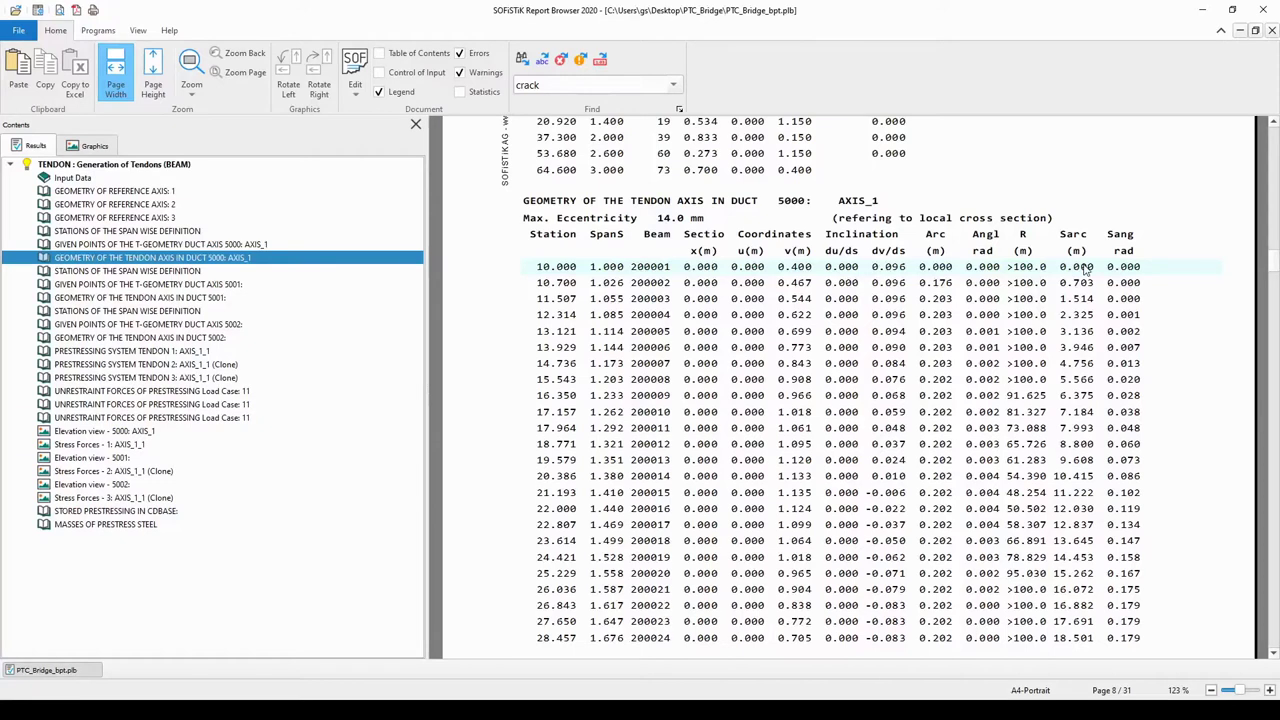
{"action": "scroll", "coordinate": [1085, 270], "scroll_direction": "down", "scroll_amount": 10}
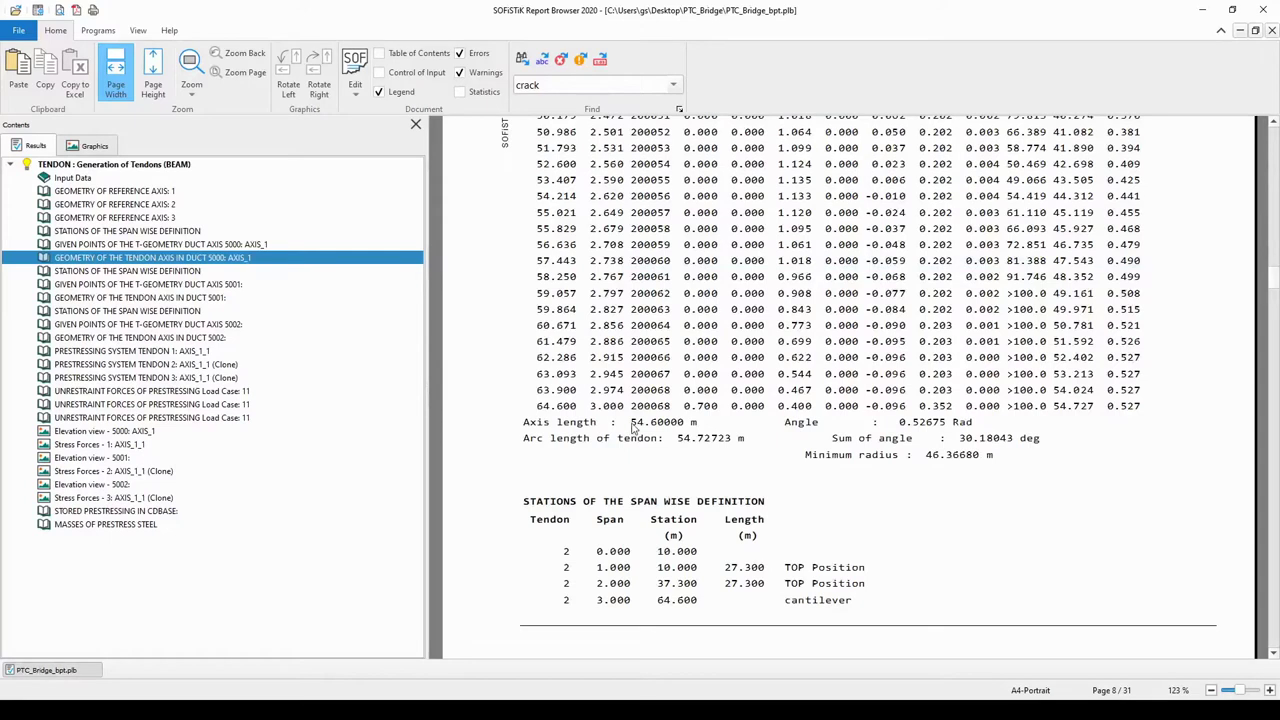
{"action": "left_click_drag", "start_coordinate": [632, 428], "coordinate": [703, 428]}
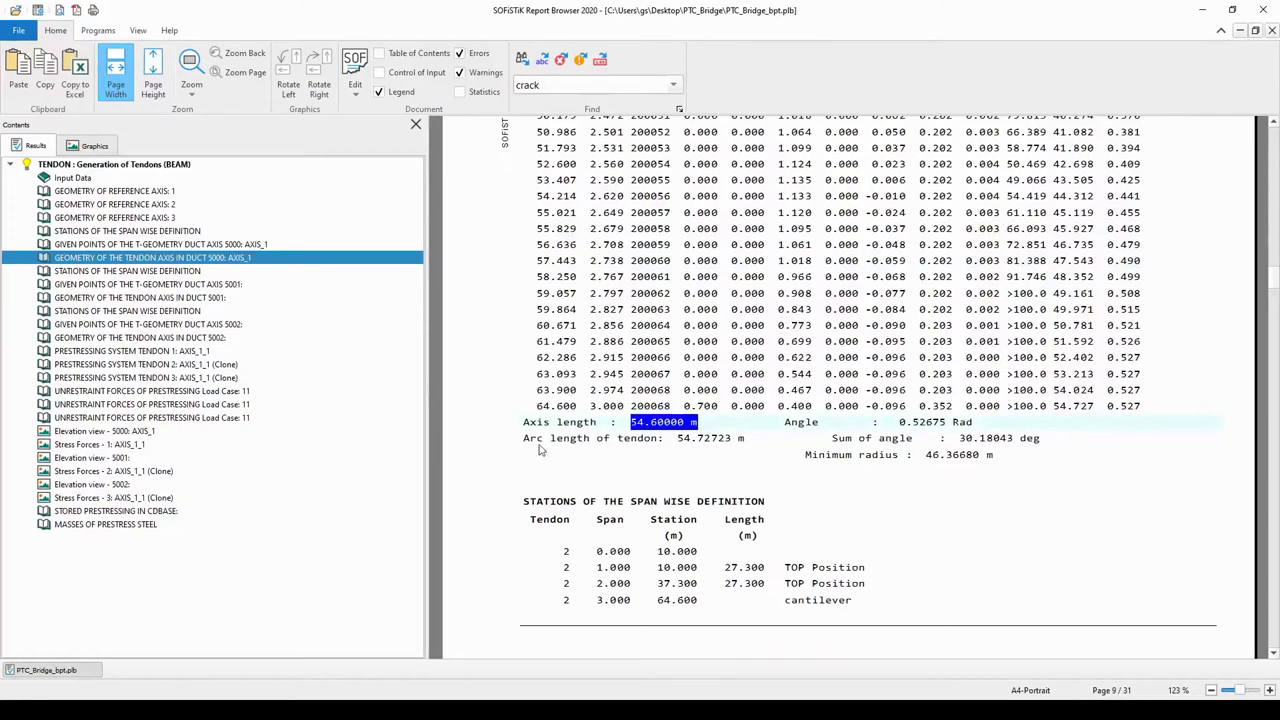
Highlight the tendon's arc length in the duct 5000 summary and read the sum of angles and minimum radius
{"action": "left_click_drag", "start_coordinate": [684, 440], "coordinate": [731, 444]}
{"action": "left_click", "coordinate": [738, 458]}
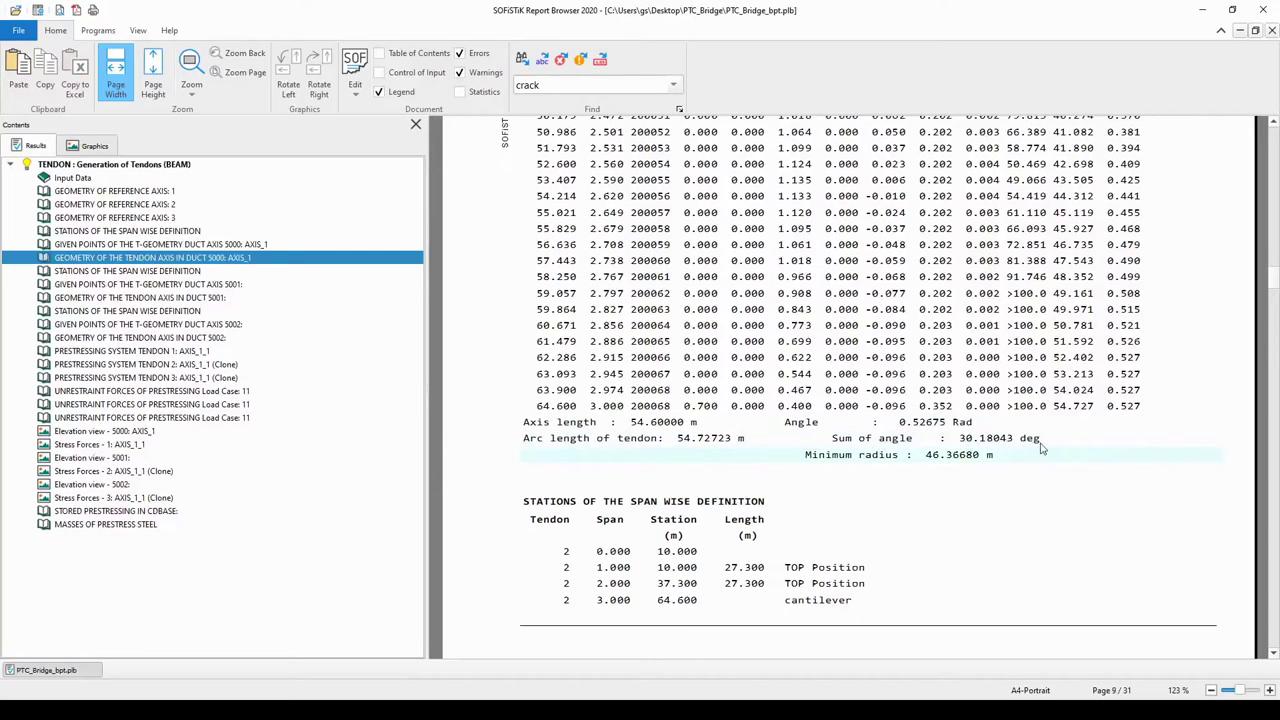
{"action": "scroll", "coordinate": [878, 513], "scroll_direction": "up", "scroll_amount": 1}
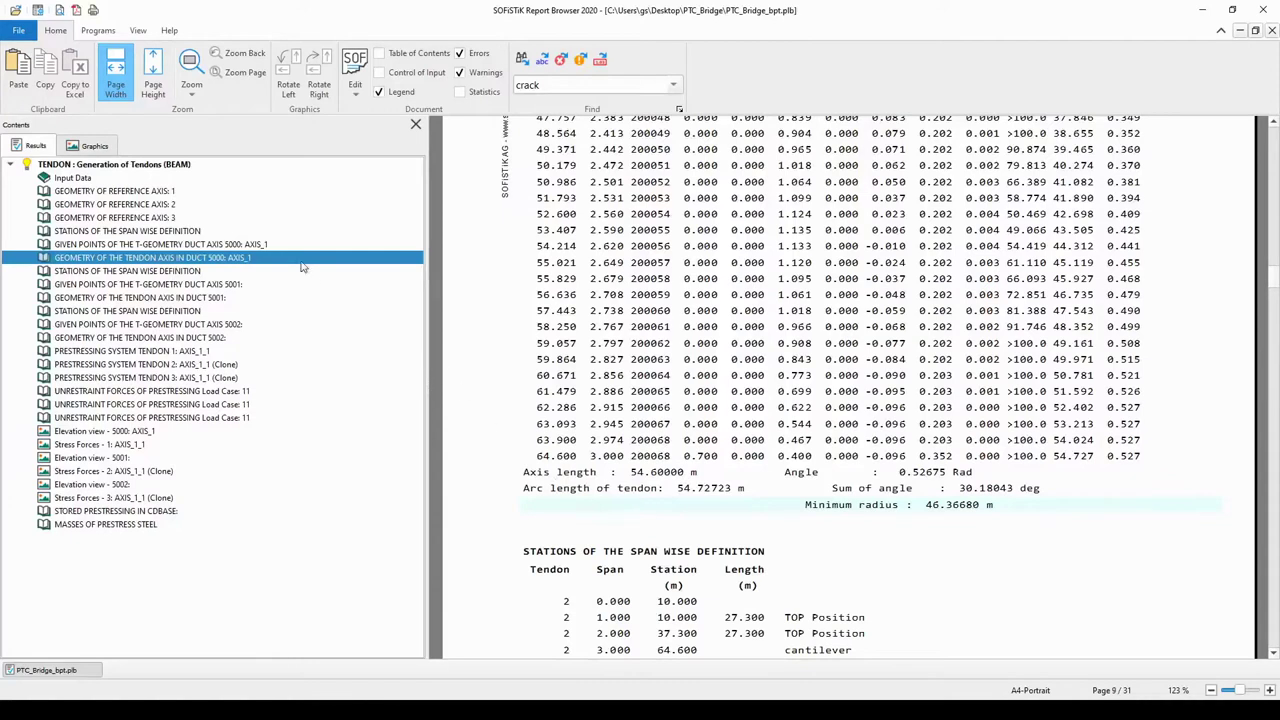
Compare the given points and transverse coordinates of duct axes 5000, 5001 and 5002
{"action": "left_click", "coordinate": [243, 247]}
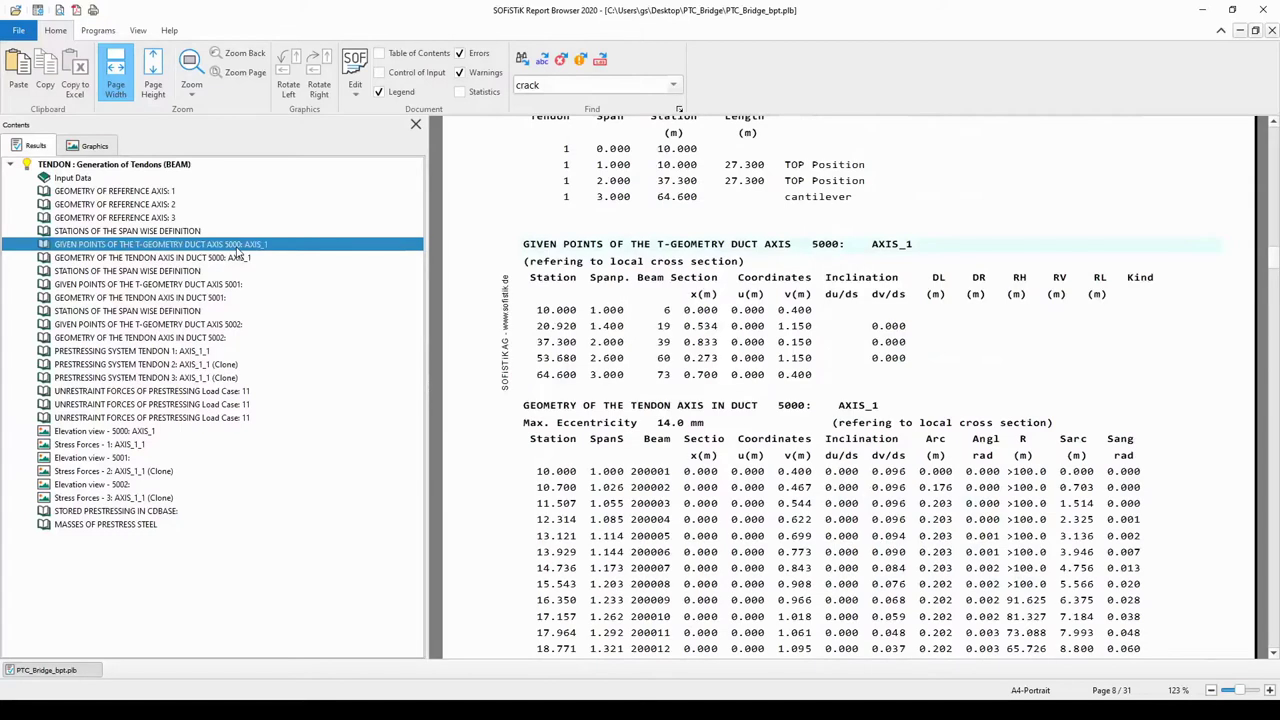
{"action": "left_click", "coordinate": [237, 287]}
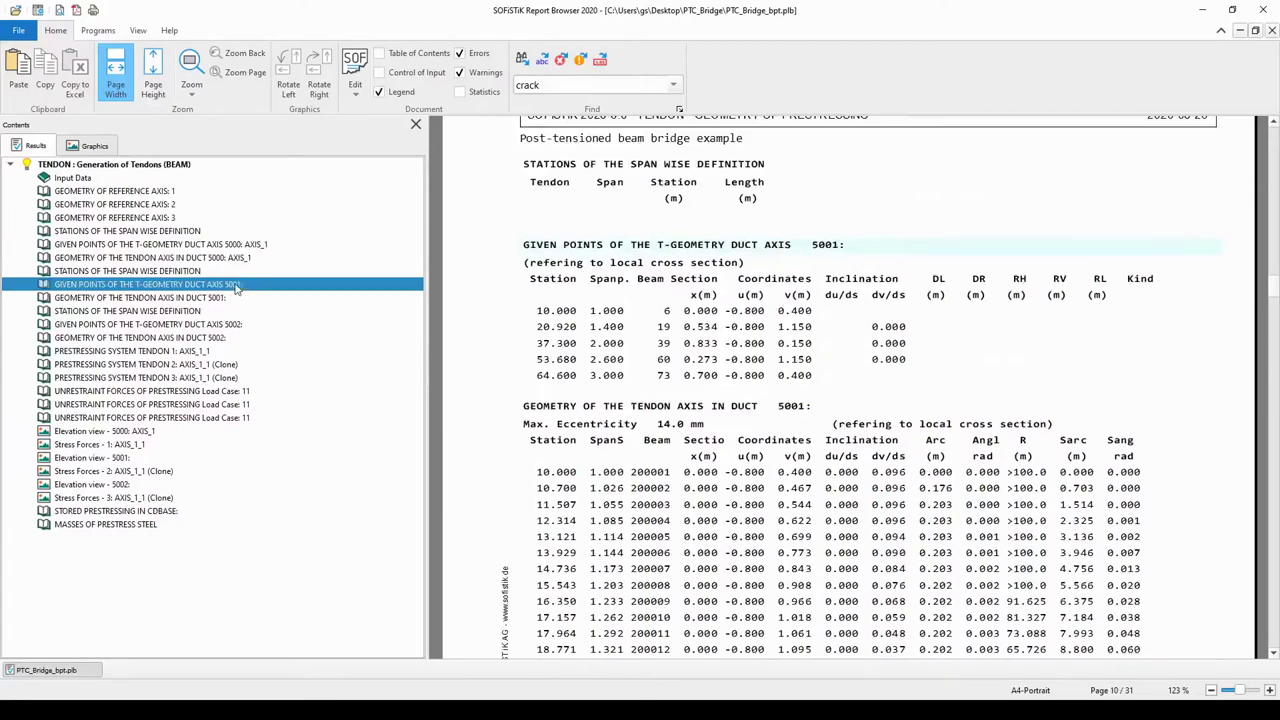
{"action": "left_click", "coordinate": [240, 326]}
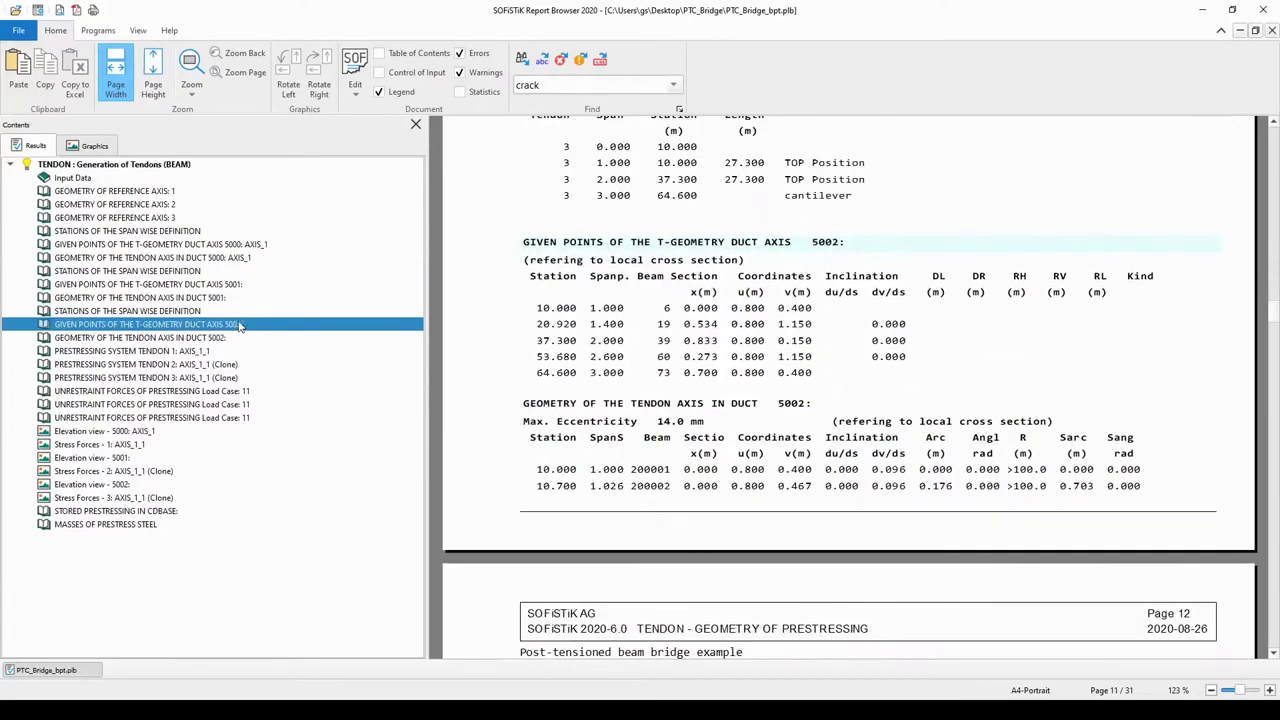
{"action": "left_click", "coordinate": [235, 248]}
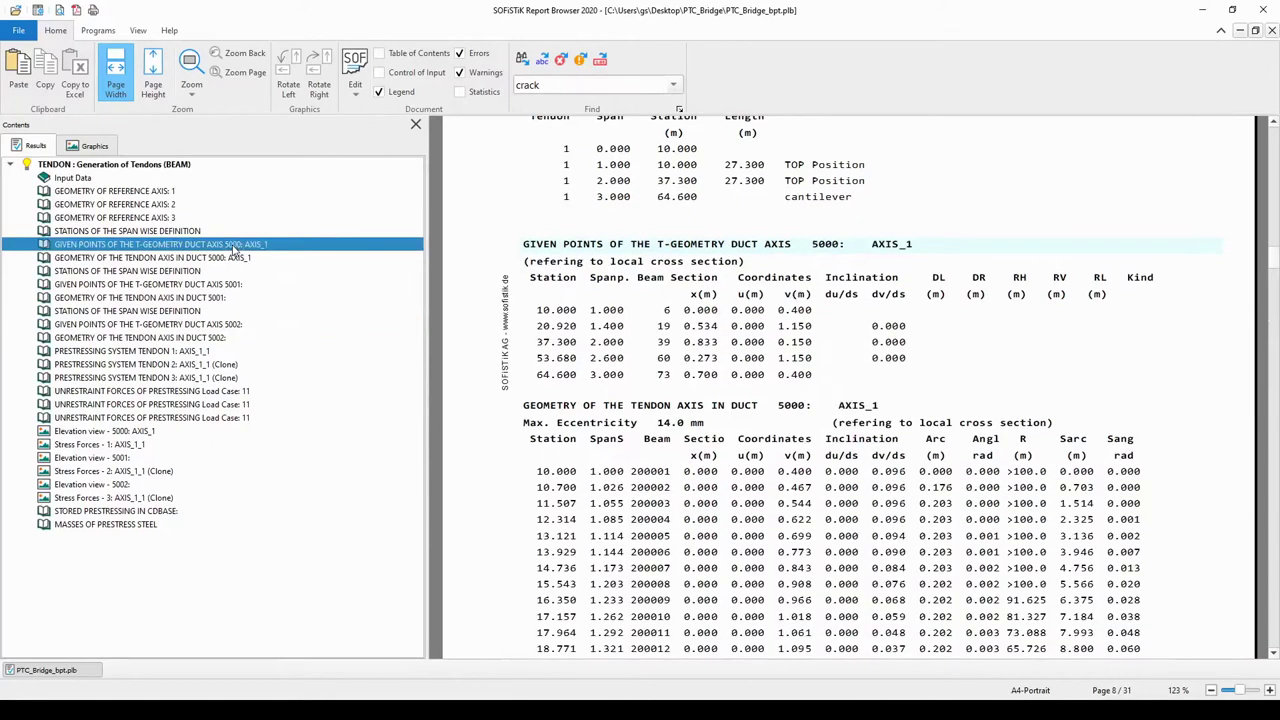
{"action": "left_click", "coordinate": [238, 287]}
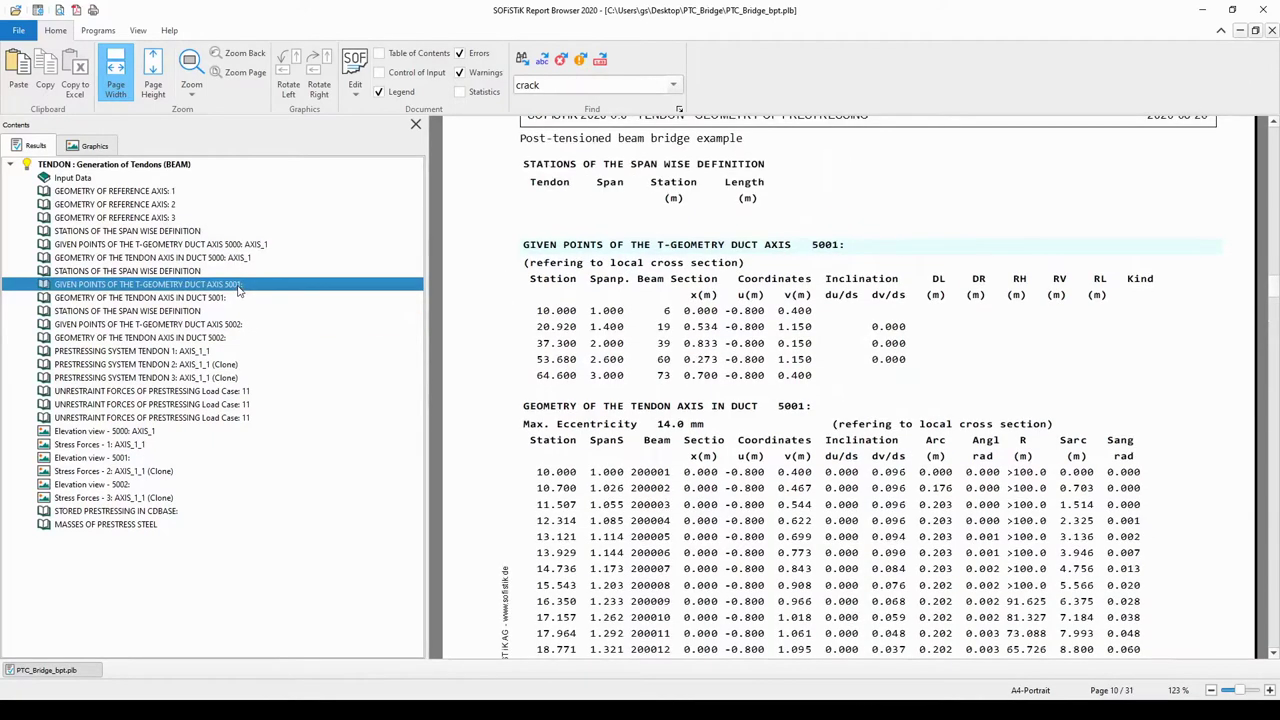
{"action": "left_click", "coordinate": [245, 326]}
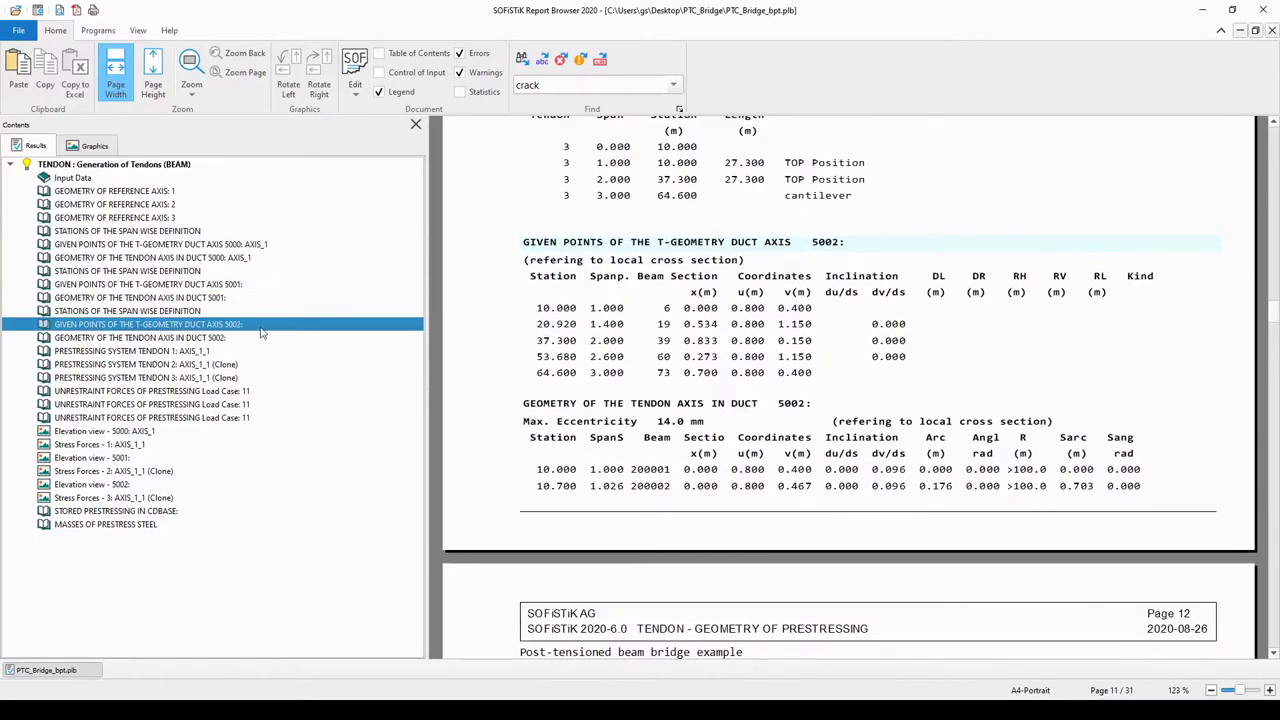
Read the prestressing system data of tendon 1 (AXIS_1_1), including its coefficients, construction stages and losses when stressed from the right
{"action": "left_click", "coordinate": [157, 352]}
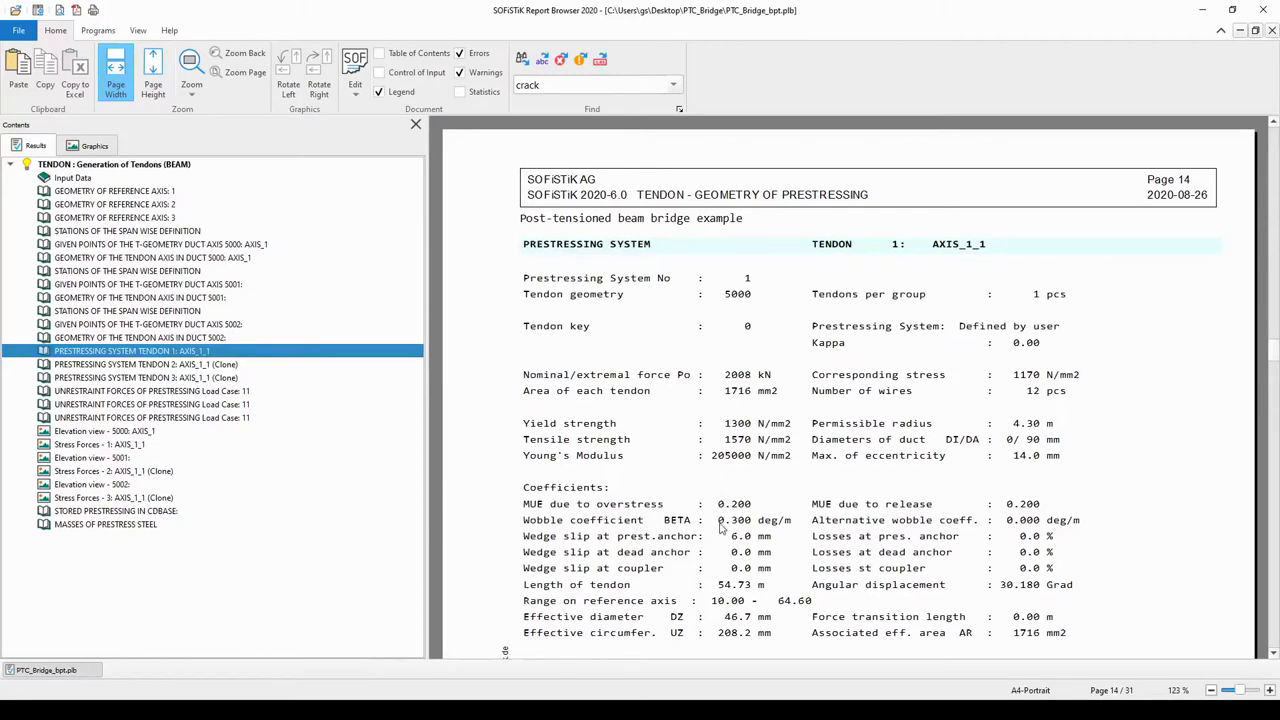
{"action": "scroll", "coordinate": [506, 477], "scroll_direction": "down", "scroll_amount": 5}
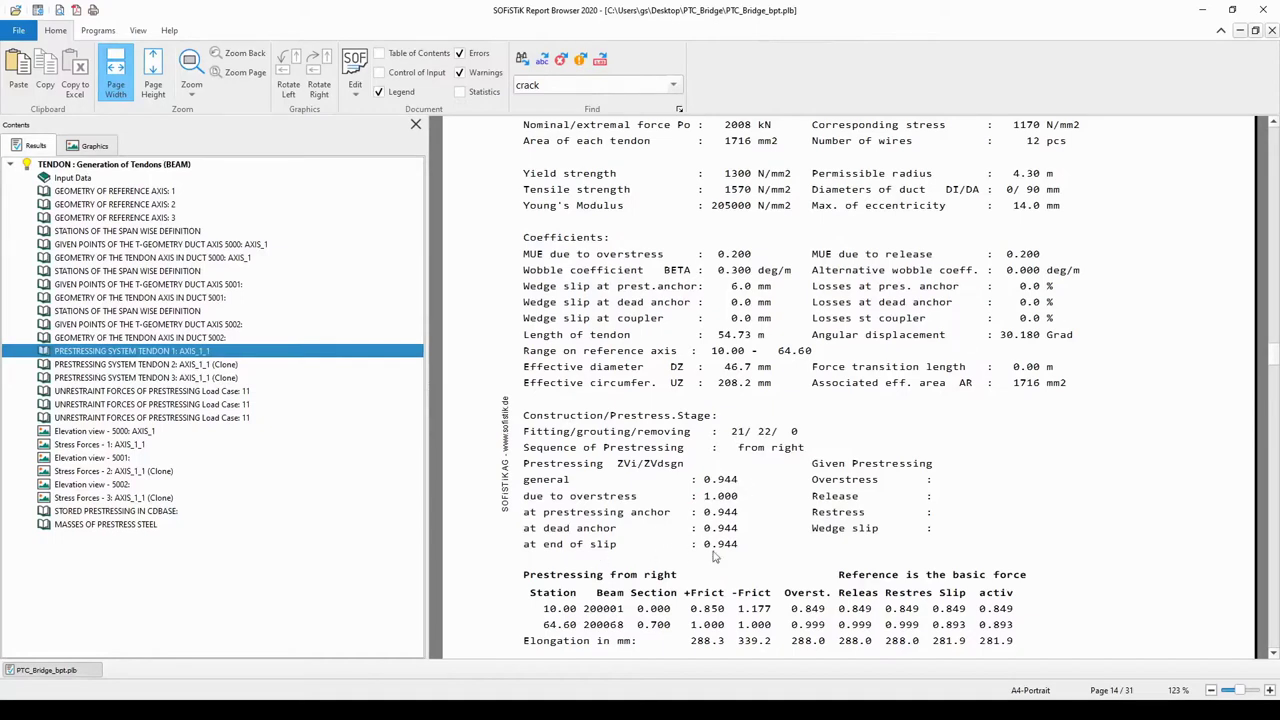
{"action": "scroll", "coordinate": [744, 549], "scroll_direction": "down", "scroll_amount": 2}
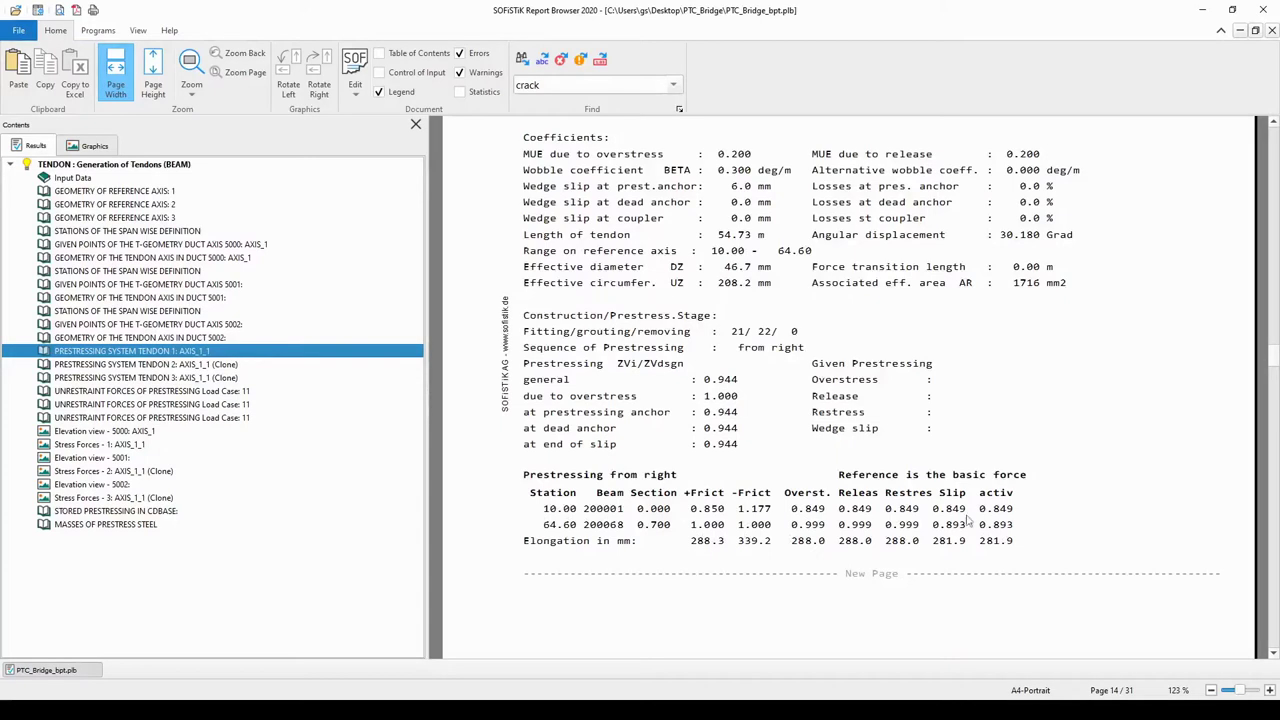
Examine the elevation view of duct 5000 (AXIS_1) and the stress force diagram of tendon 1
{"action": "left_click", "coordinate": [140, 432]}
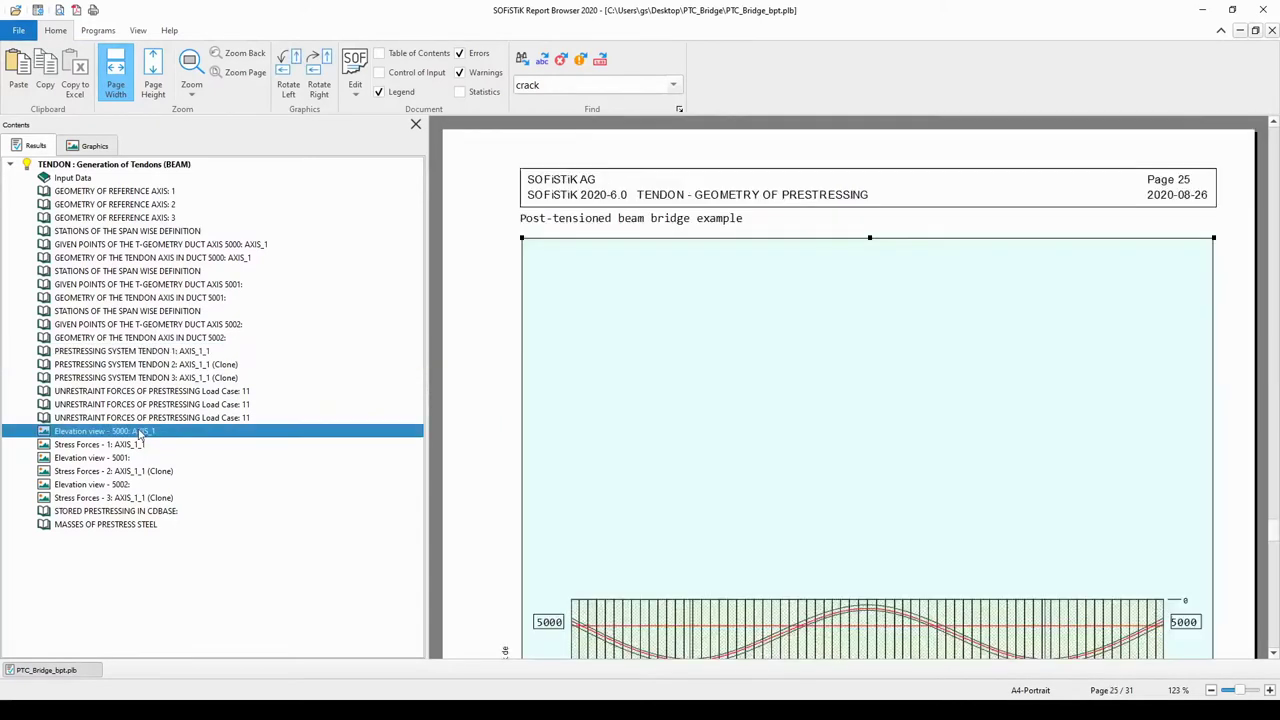
{"action": "scroll", "coordinate": [665, 493], "scroll_direction": "down", "scroll_amount": 3}
{"action": "scroll", "coordinate": [729, 497], "scroll_direction": "down", "scroll_amount": 1}
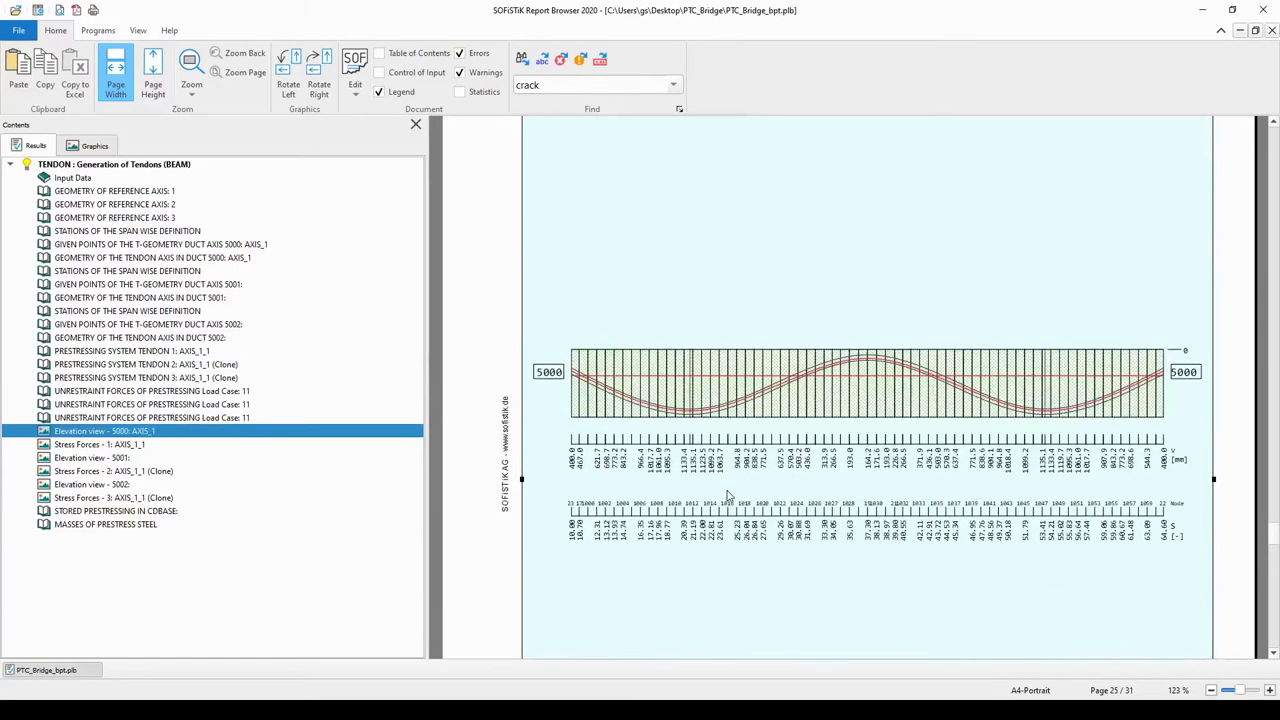
{"action": "left_click", "coordinate": [133, 447]}
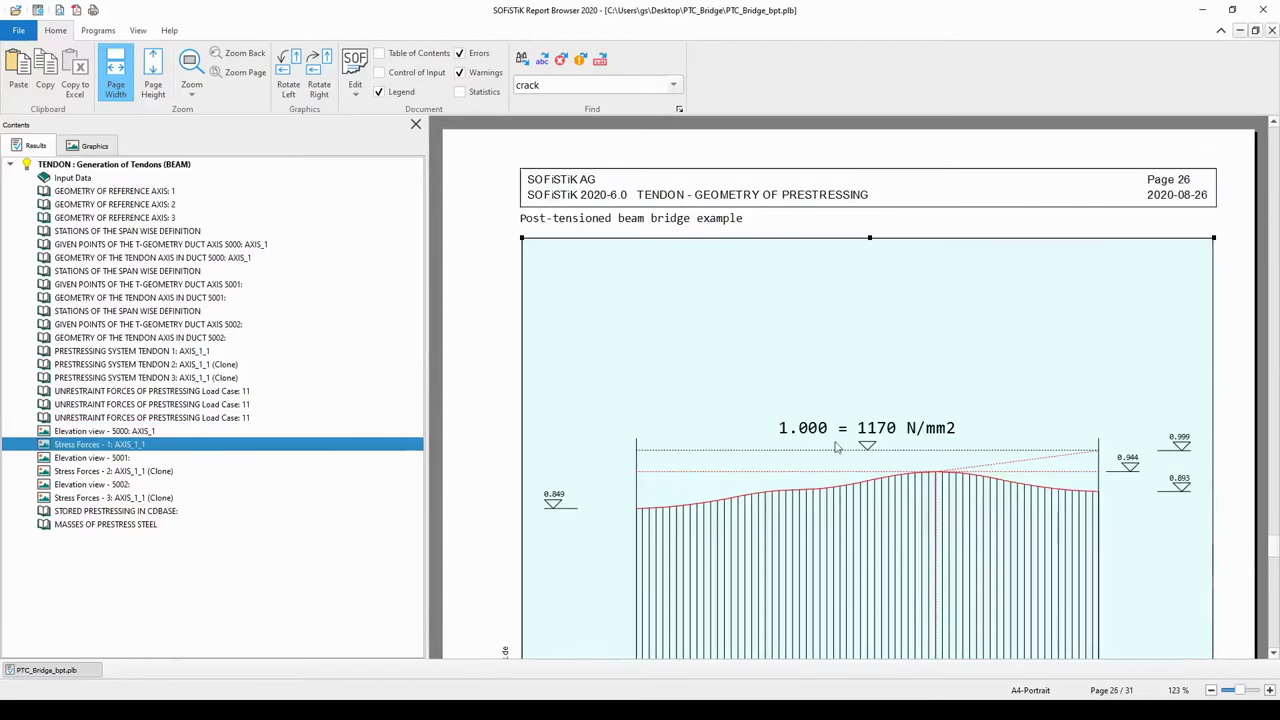
{"action": "scroll", "coordinate": [863, 388], "scroll_direction": "down", "scroll_amount": 1}
{"action": "scroll", "coordinate": [865, 390], "scroll_direction": "down", "scroll_amount": 1}
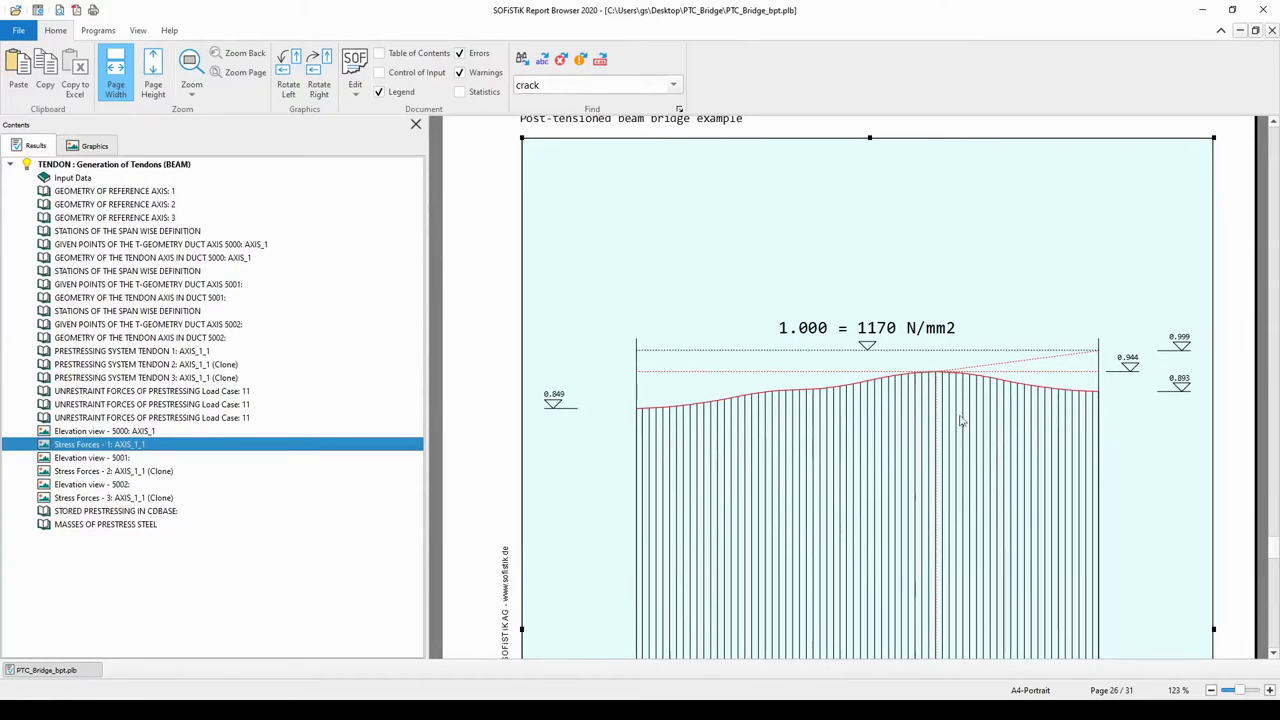
Split the report horizontally and show tendon 1's prestressing system at page width below its stress force diagram
{"action": "left_click", "coordinate": [138, 30]}
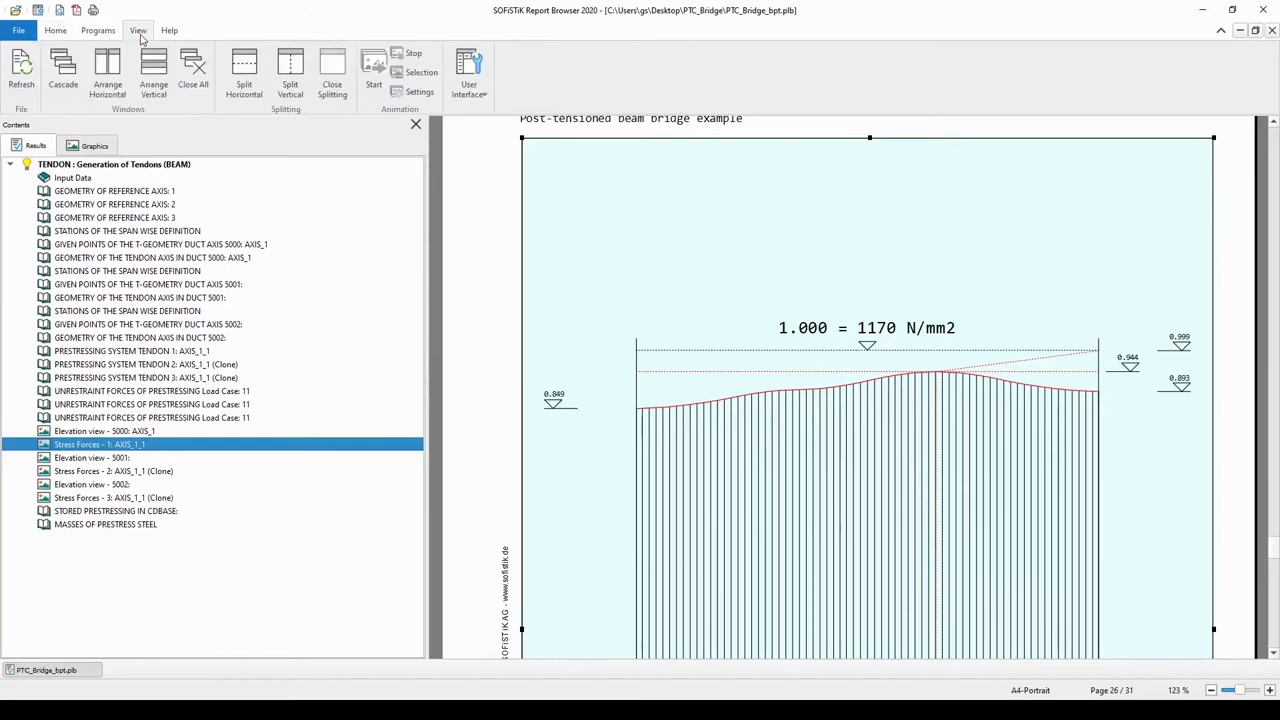
{"action": "left_click", "coordinate": [247, 88]}
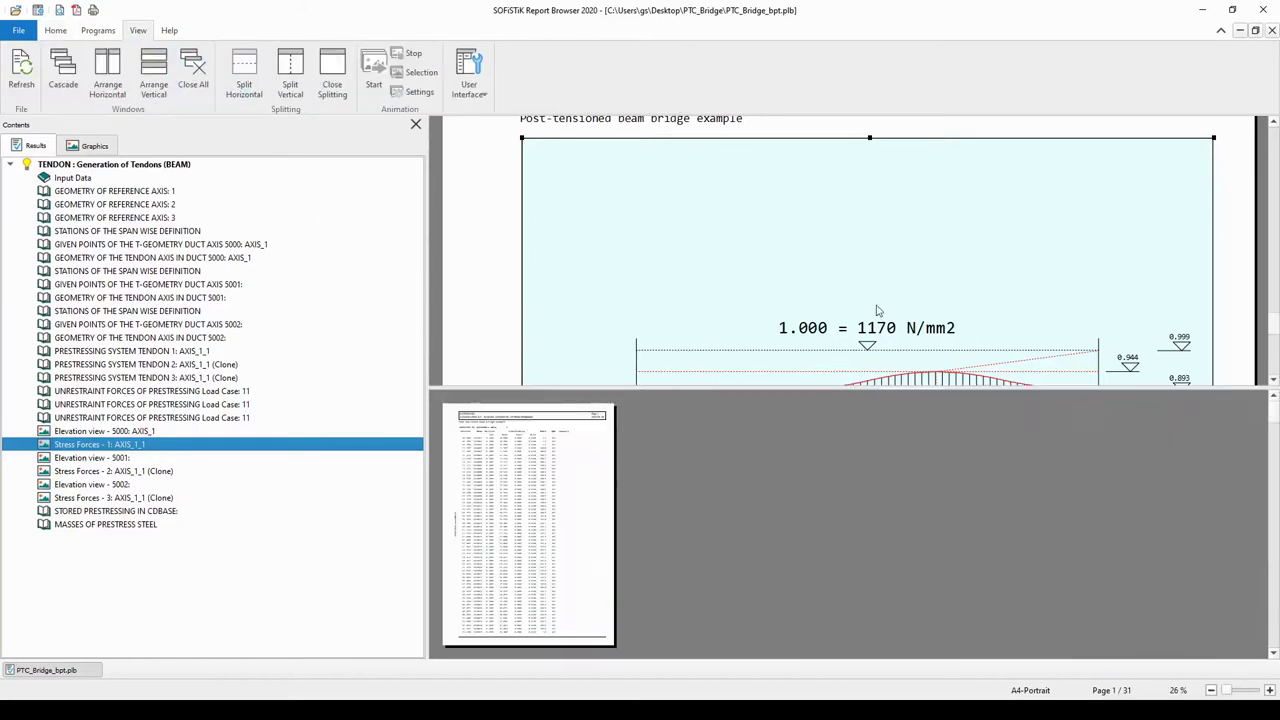
{"action": "scroll", "coordinate": [877, 303], "scroll_direction": "down", "scroll_amount": 3}
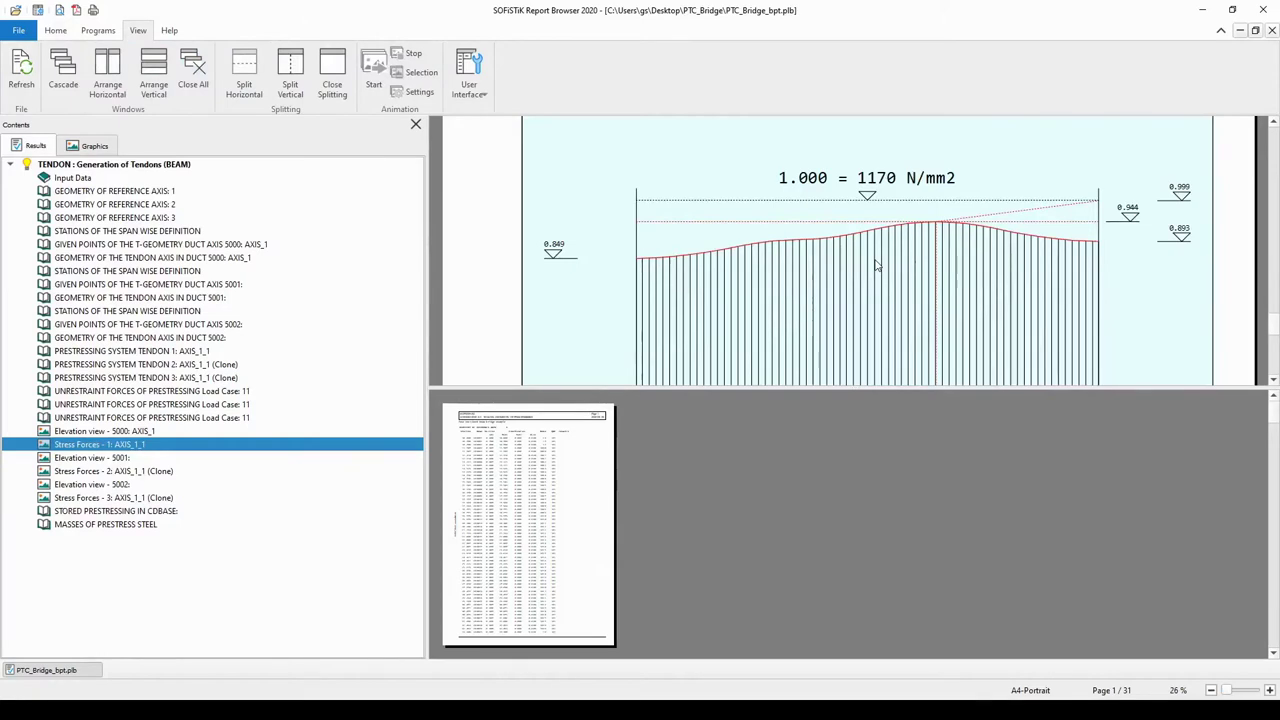
{"action": "left_click", "coordinate": [848, 471]}
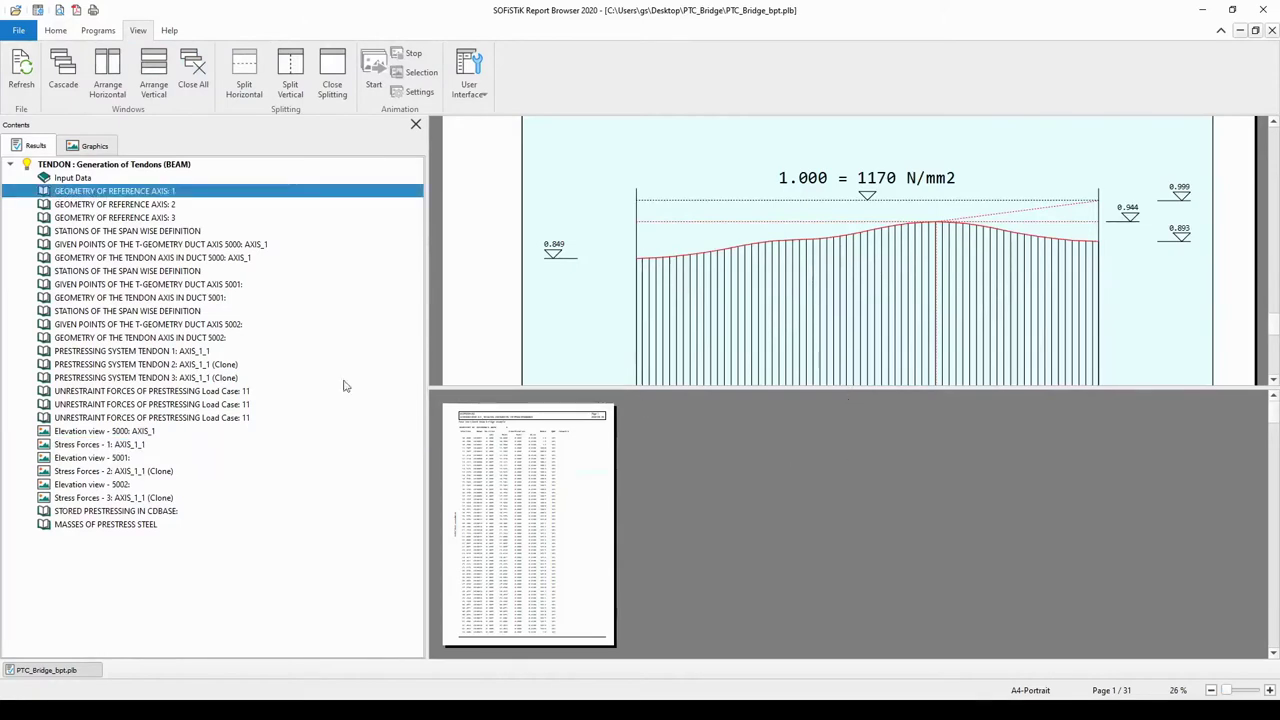
{"action": "left_click", "coordinate": [158, 354]}
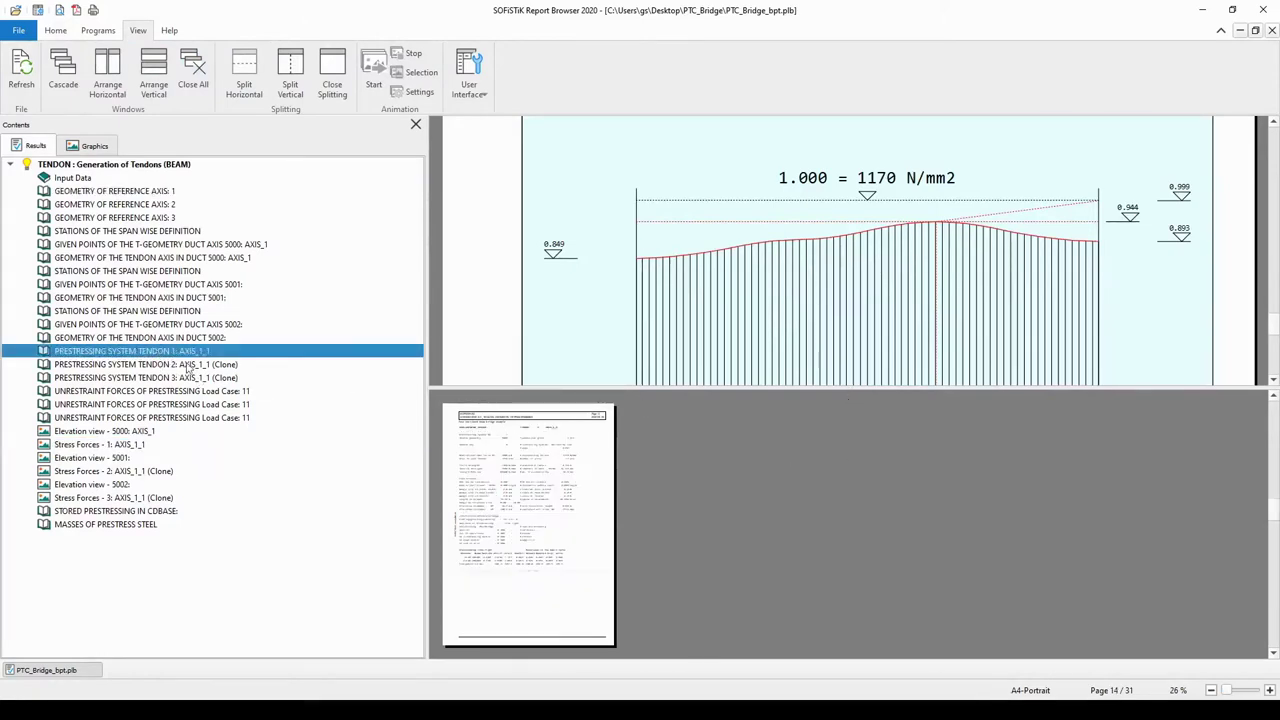
{"action": "left_click", "coordinate": [72, 35]}
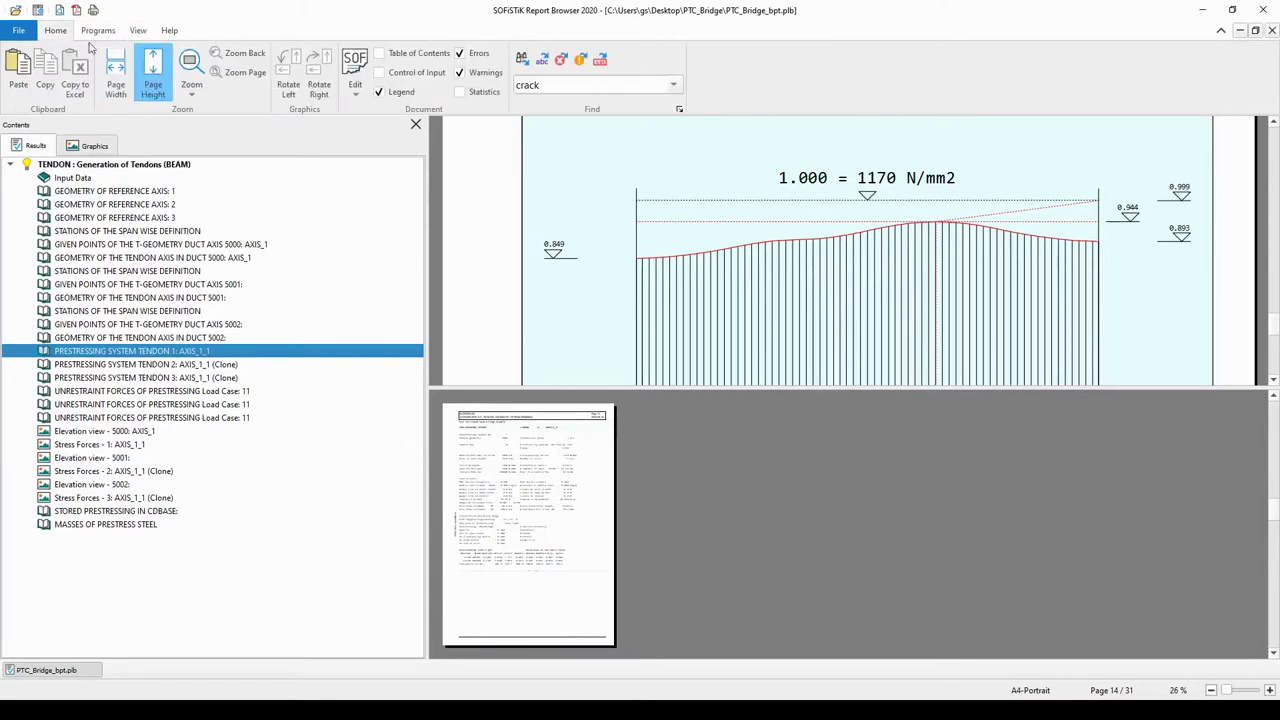
{"action": "left_click", "coordinate": [116, 75]}
{"action": "scroll", "coordinate": [867, 520], "scroll_direction": "down", "scroll_amount": 4}
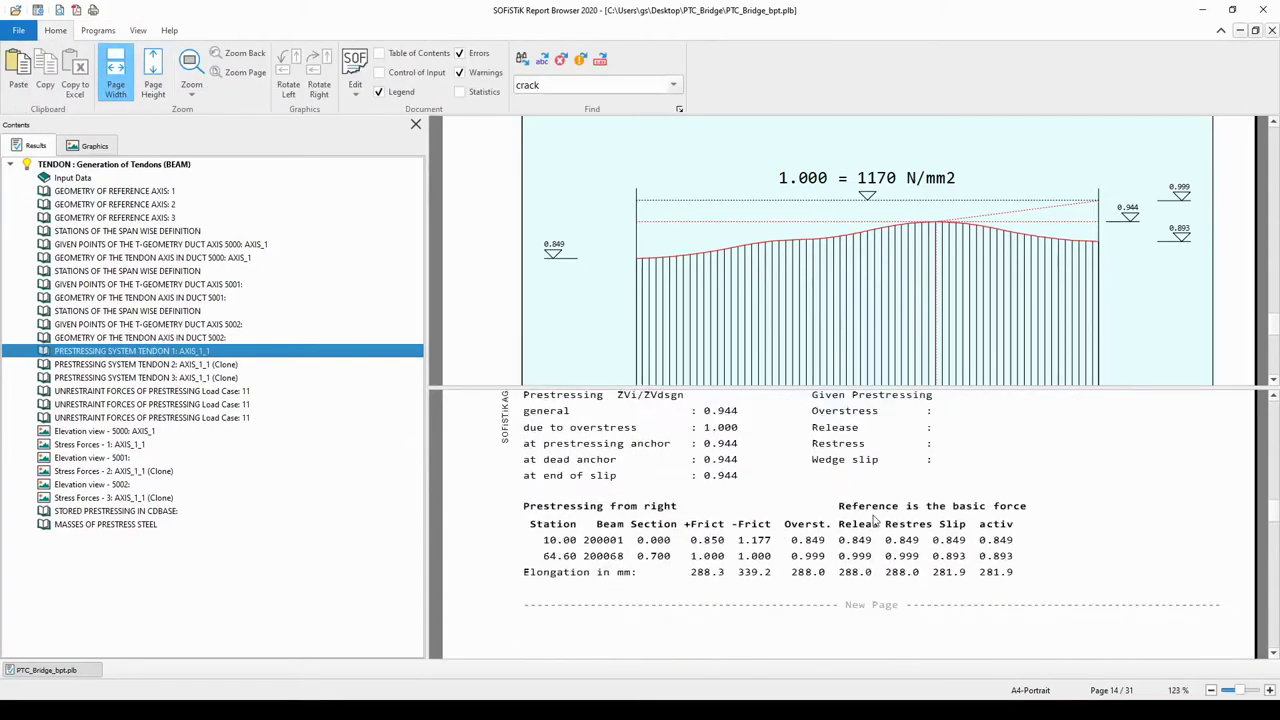
Compare tendon 1's tabulated friction, overstress, slip and elongation values with its stress force diagram
{"action": "scroll", "coordinate": [875, 520], "scroll_direction": "down", "scroll_amount": 1}
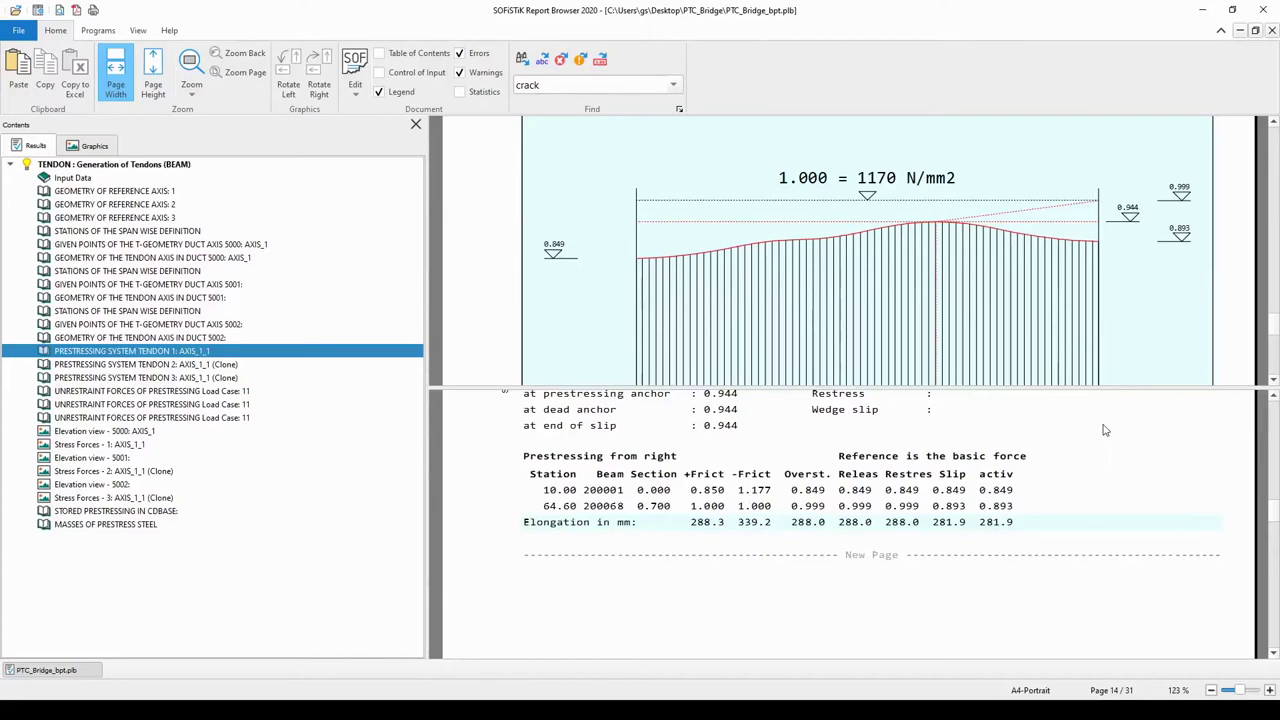
{"action": "scroll", "coordinate": [1105, 430], "scroll_direction": "up", "scroll_amount": 1}
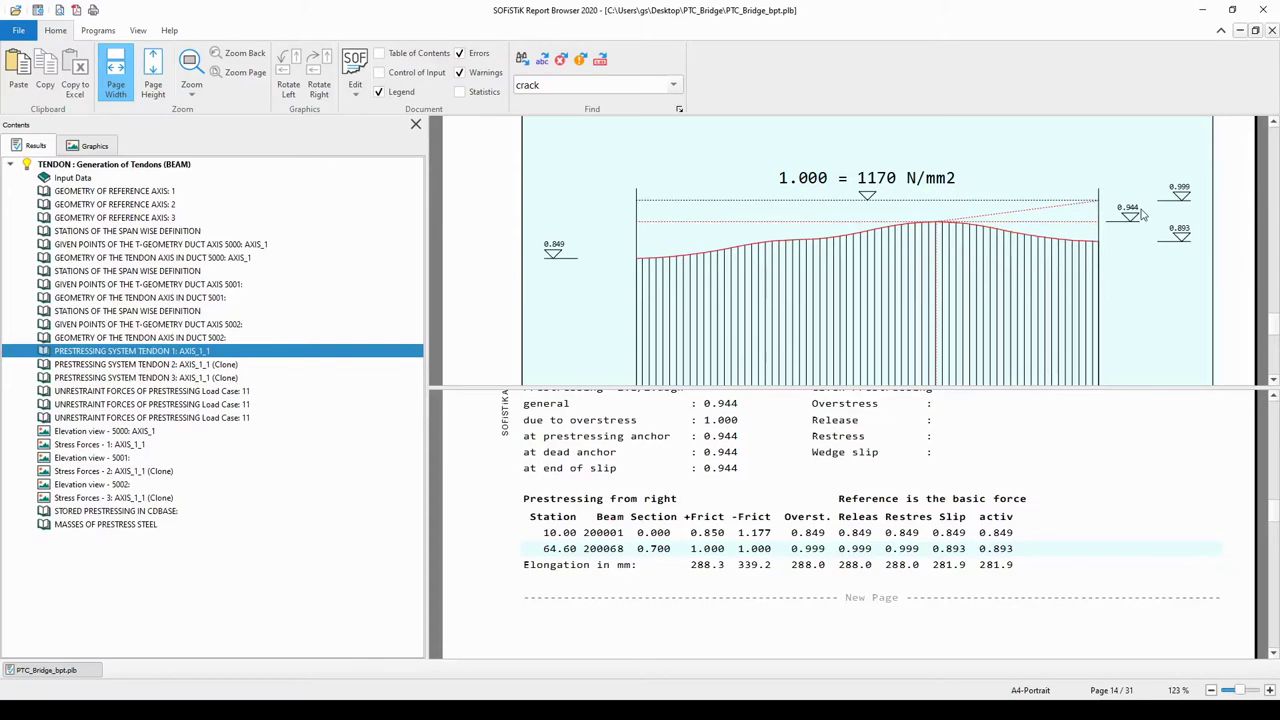
{"action": "scroll", "coordinate": [1070, 565], "scroll_direction": "up", "scroll_amount": 1}
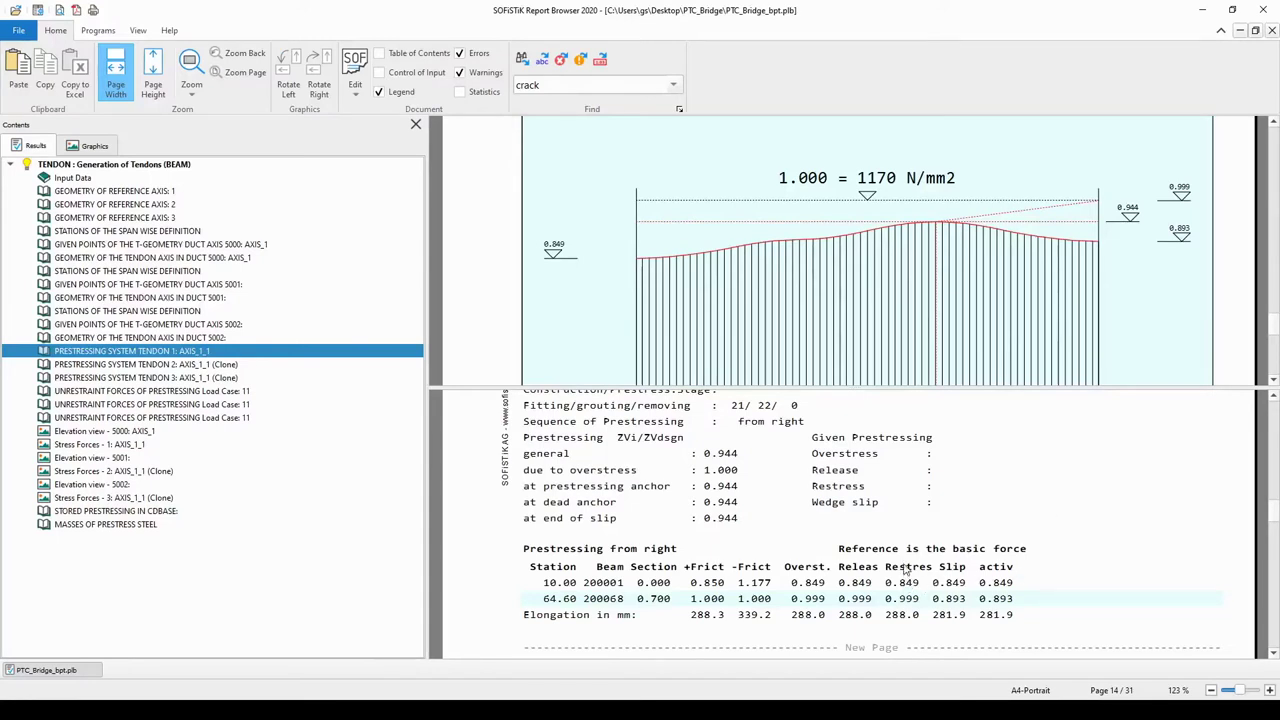
Read the prestressing system results of tendon 2 down to the elongations, and close the split view
{"action": "left_click", "coordinate": [145, 364]}
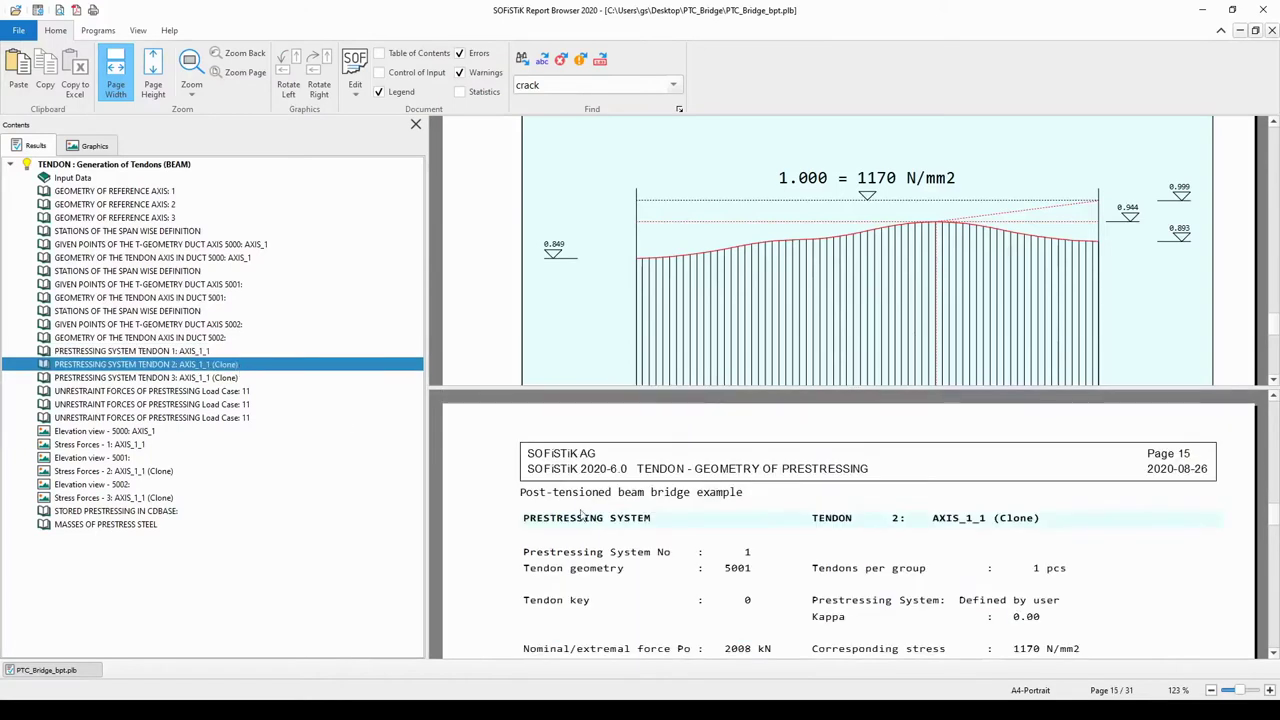
{"action": "scroll", "coordinate": [1052, 553], "scroll_direction": "down", "scroll_amount": 10}
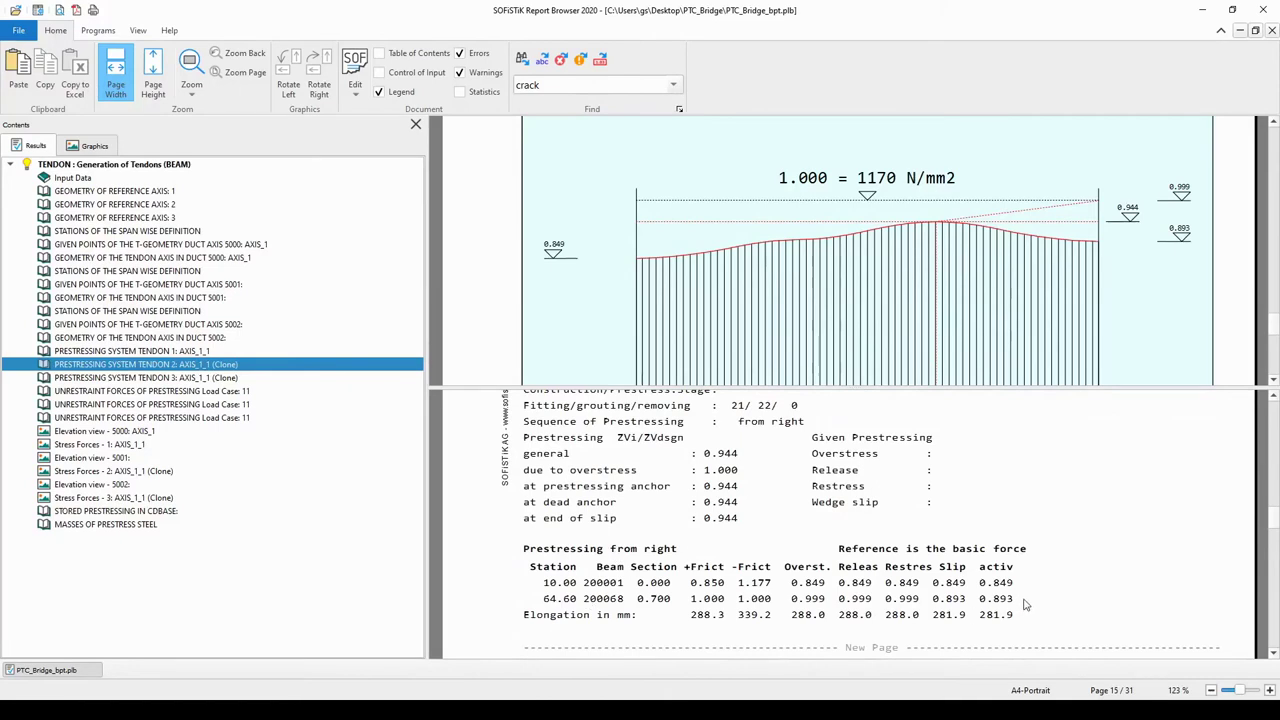
{"action": "left_click", "coordinate": [139, 32]}
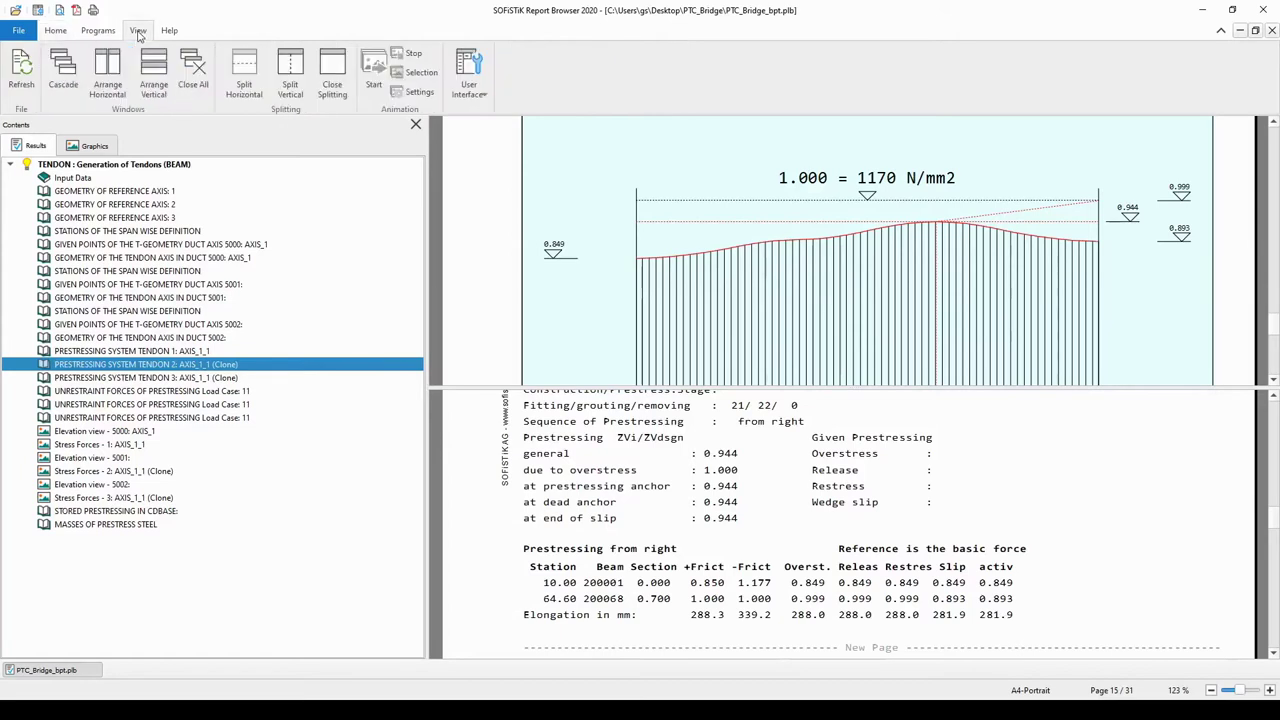
{"action": "left_click", "coordinate": [333, 68]}
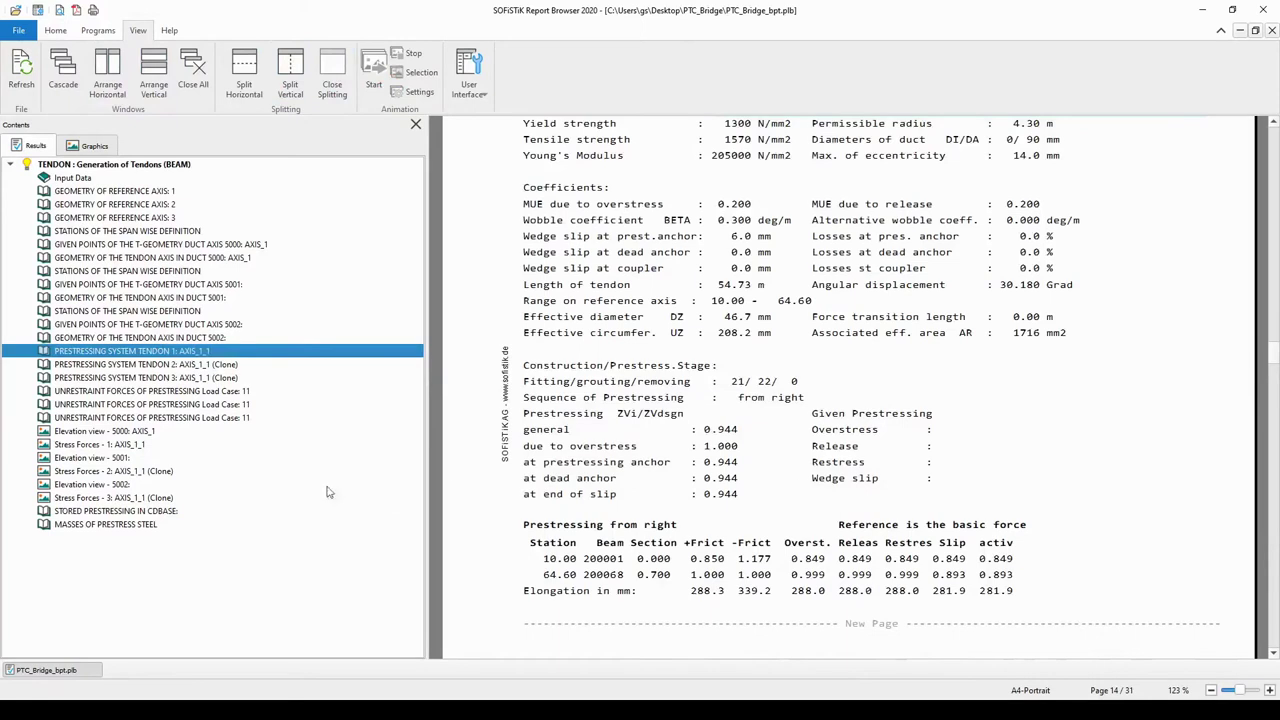
Read the stored prestressing and prestress steel mass tables, and close the report to return to SOFiPLUS-X
{"action": "left_click", "coordinate": [172, 514]}
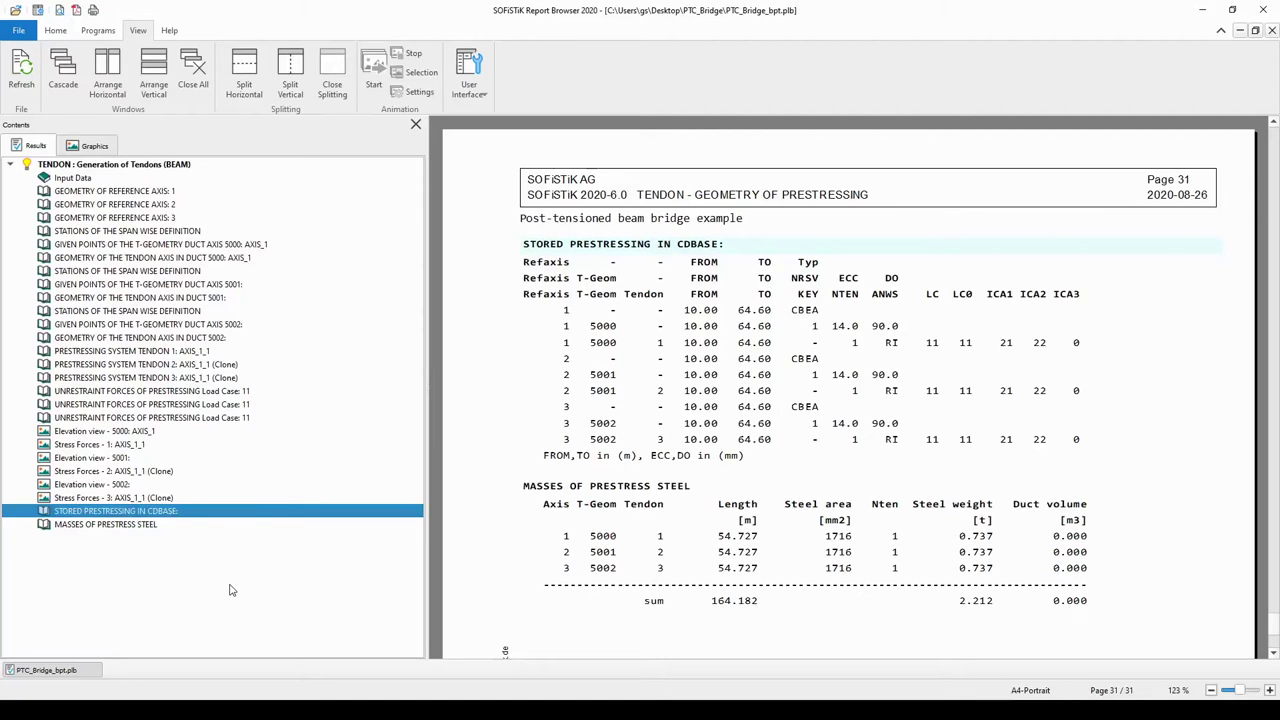
{"action": "left_click", "coordinate": [1265, 14]}
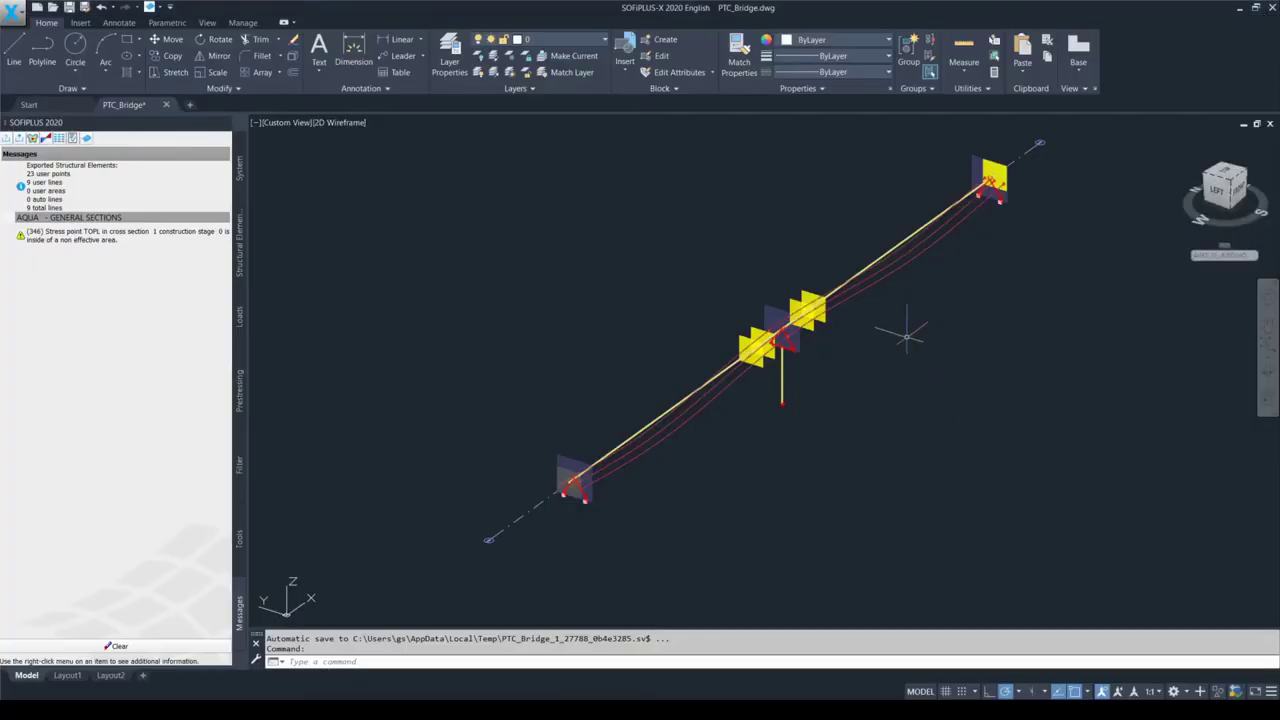
Switch snap mode on and clear the previous export messages
{"action": "key", "text": "F10"}
{"action": "key", "text": "F9"}
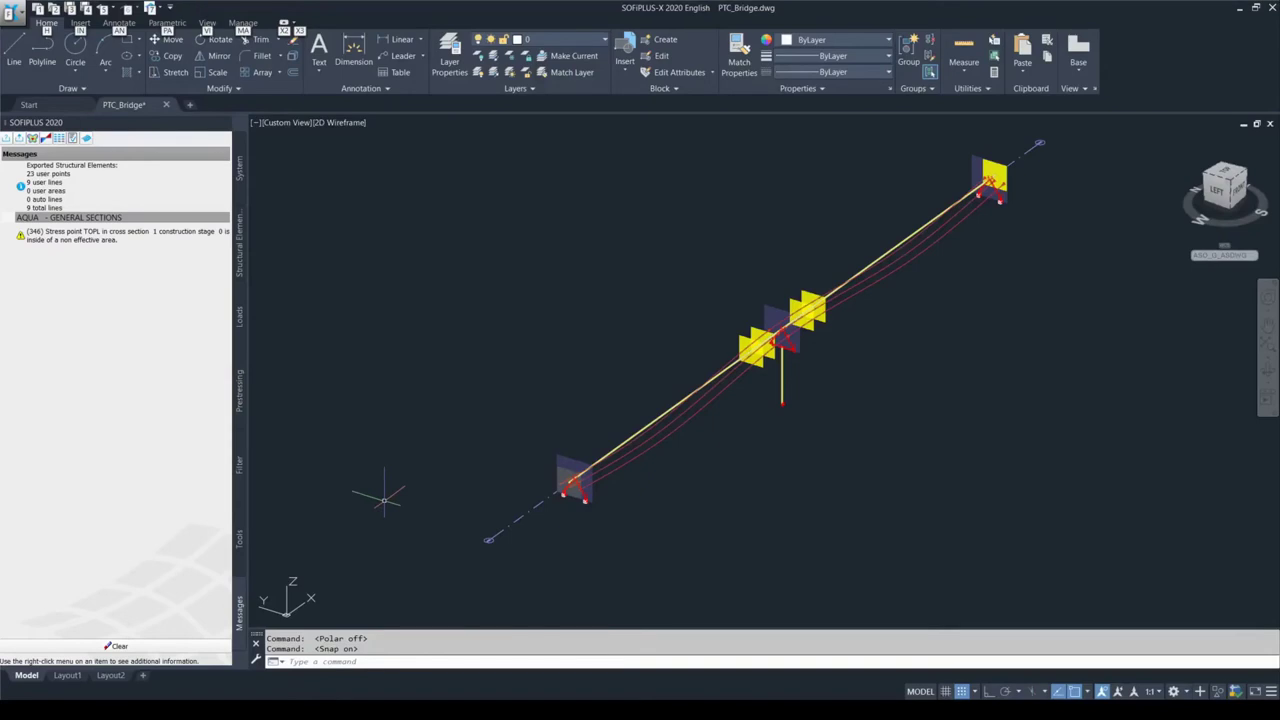
{"action": "key", "text": "F10"}
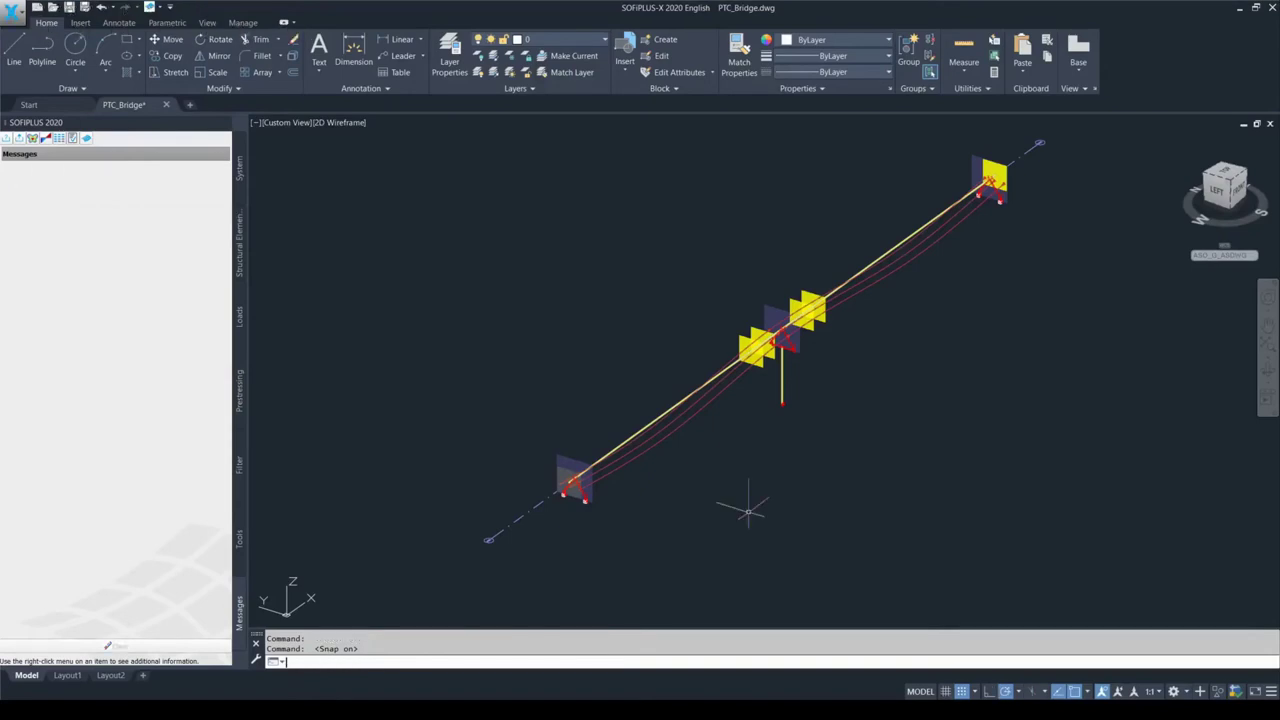
Export the entire system with automatic mesh density and immediate processing disabled
{"action": "left_click", "coordinate": [20, 139]}
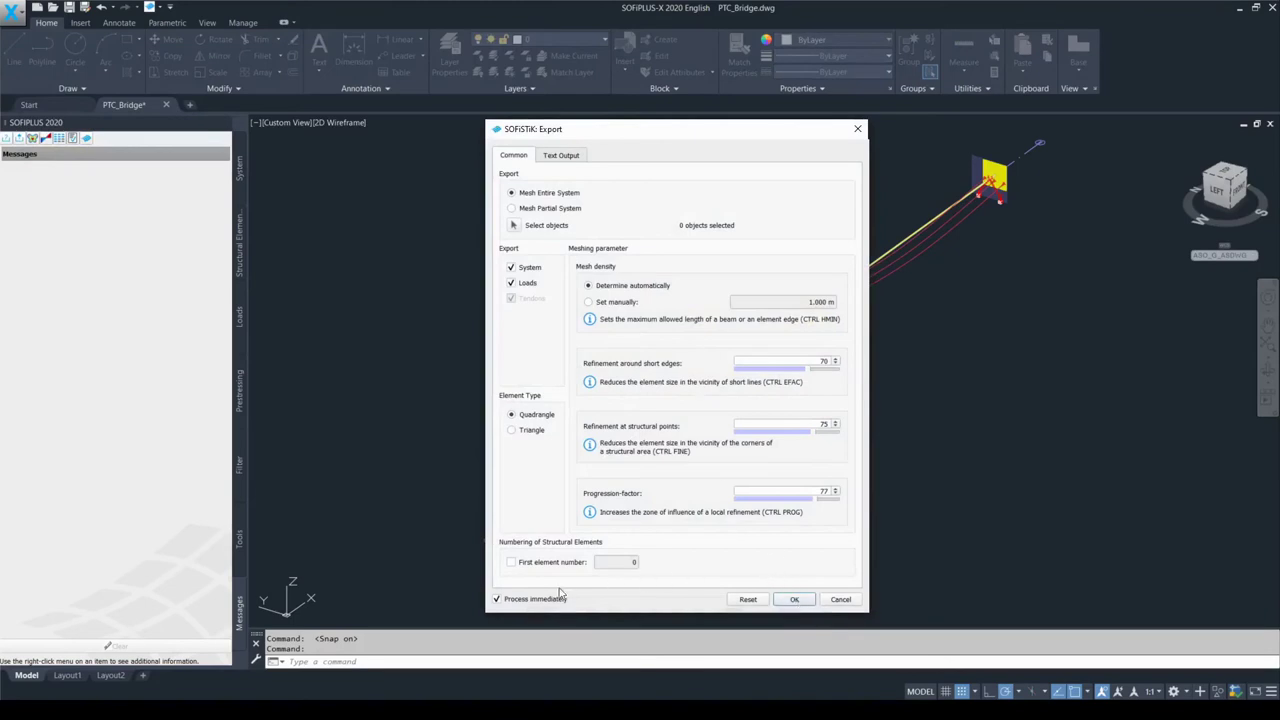
{"action": "left_click", "coordinate": [498, 601]}
{"action": "left_click", "coordinate": [794, 603]}
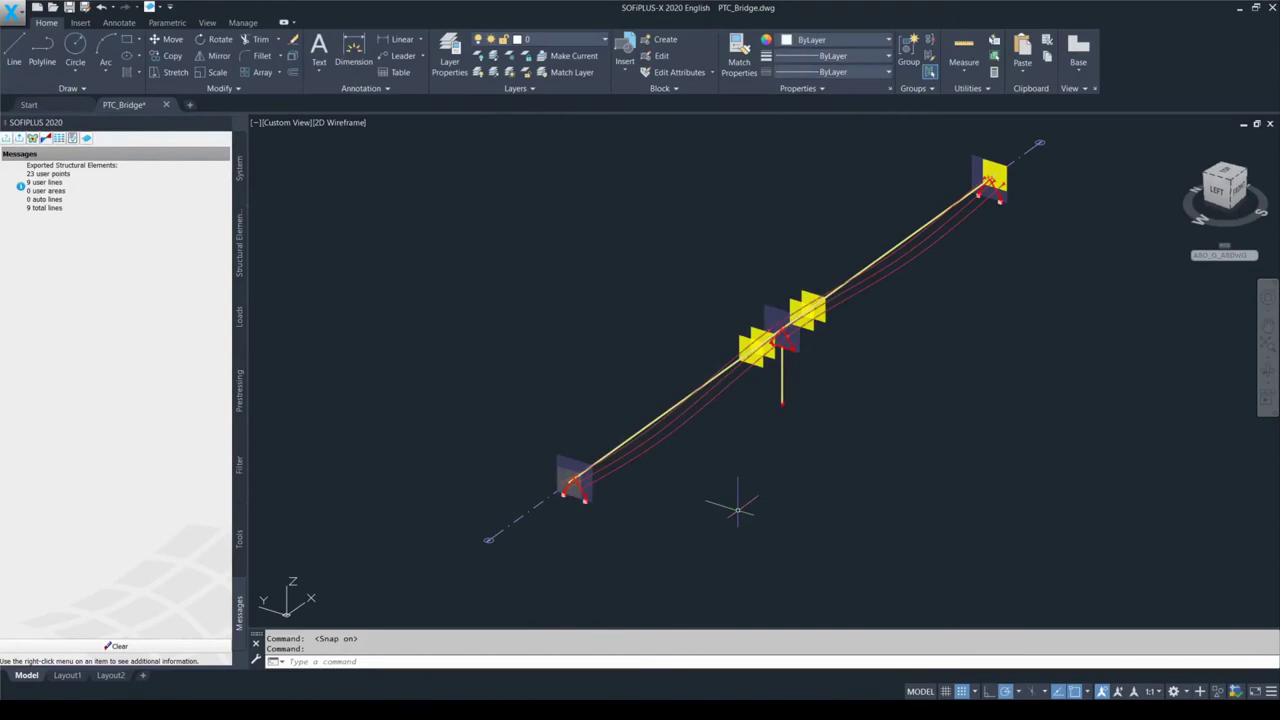
Switch snap mode off, and open PTC_Bridge_bpt.dat from the PTC_Bridge folder in the SOFiSTiK Text Editor
{"action": "left_click_drag", "start_coordinate": [737, 510], "coordinate": [741, 514]}
{"action": "key", "text": "F9"}
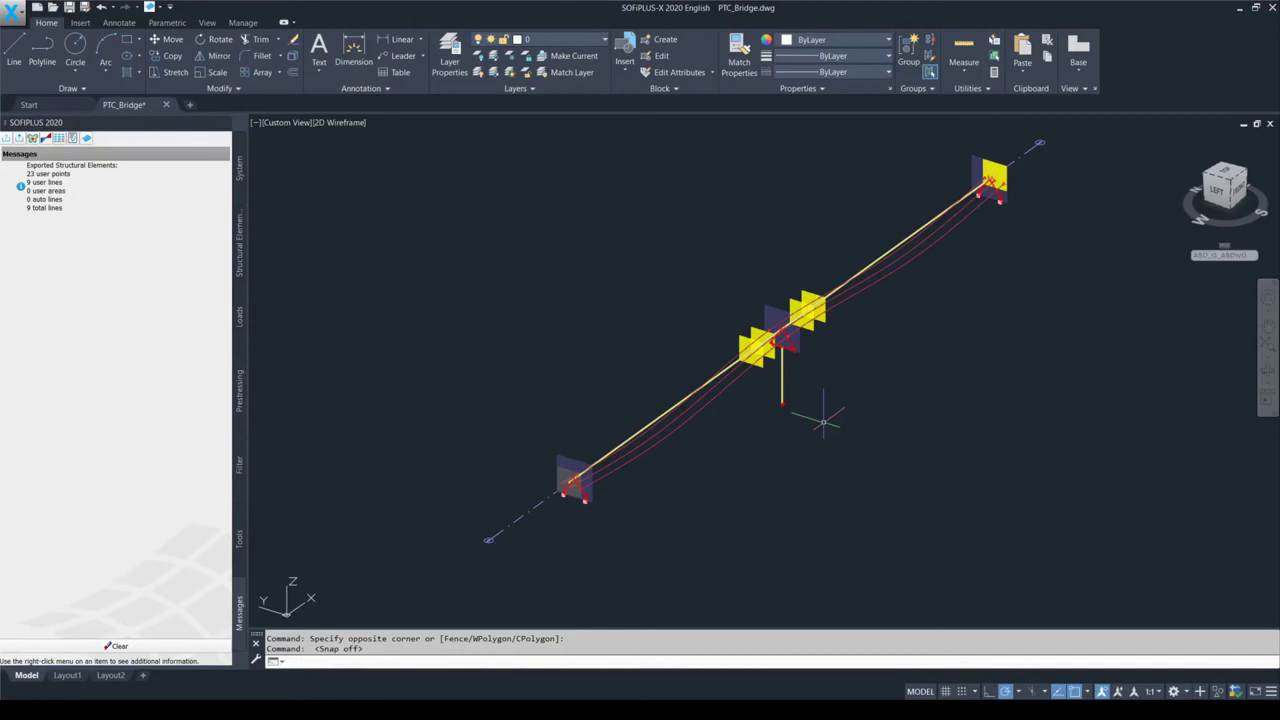
{"action": "key", "text": "alt+Tab"}
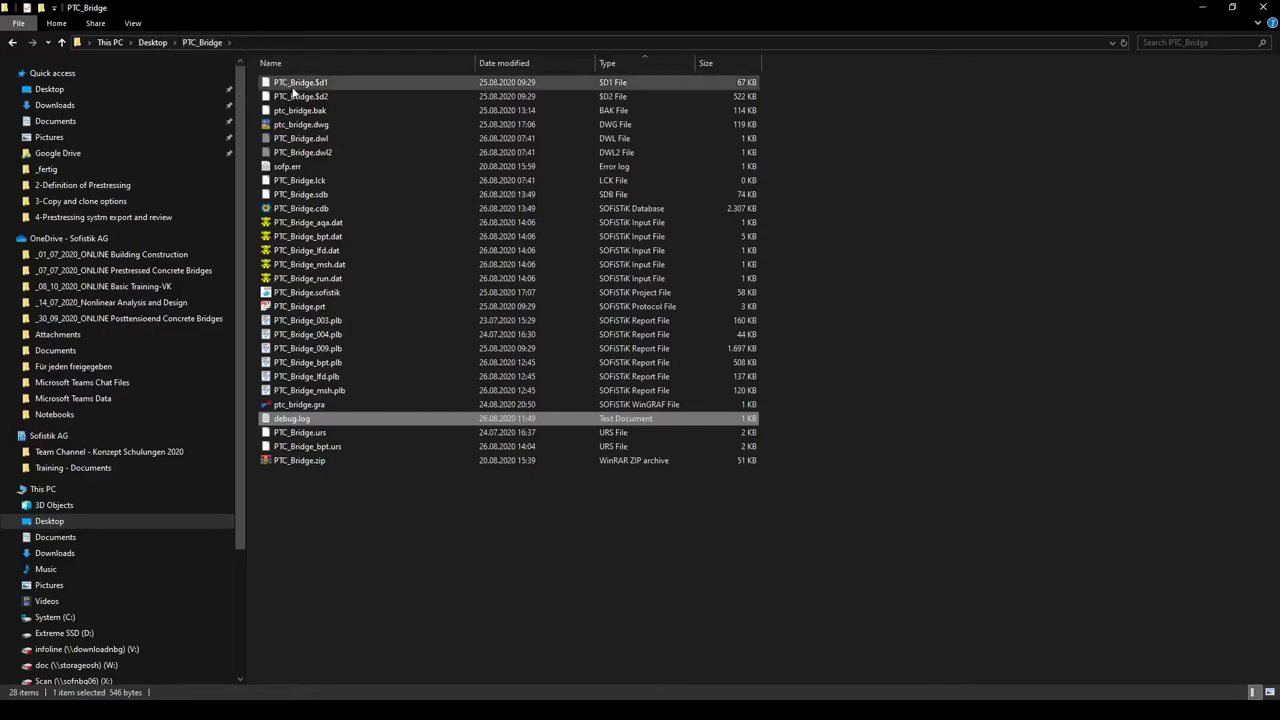
{"action": "left_click", "coordinate": [350, 240]}
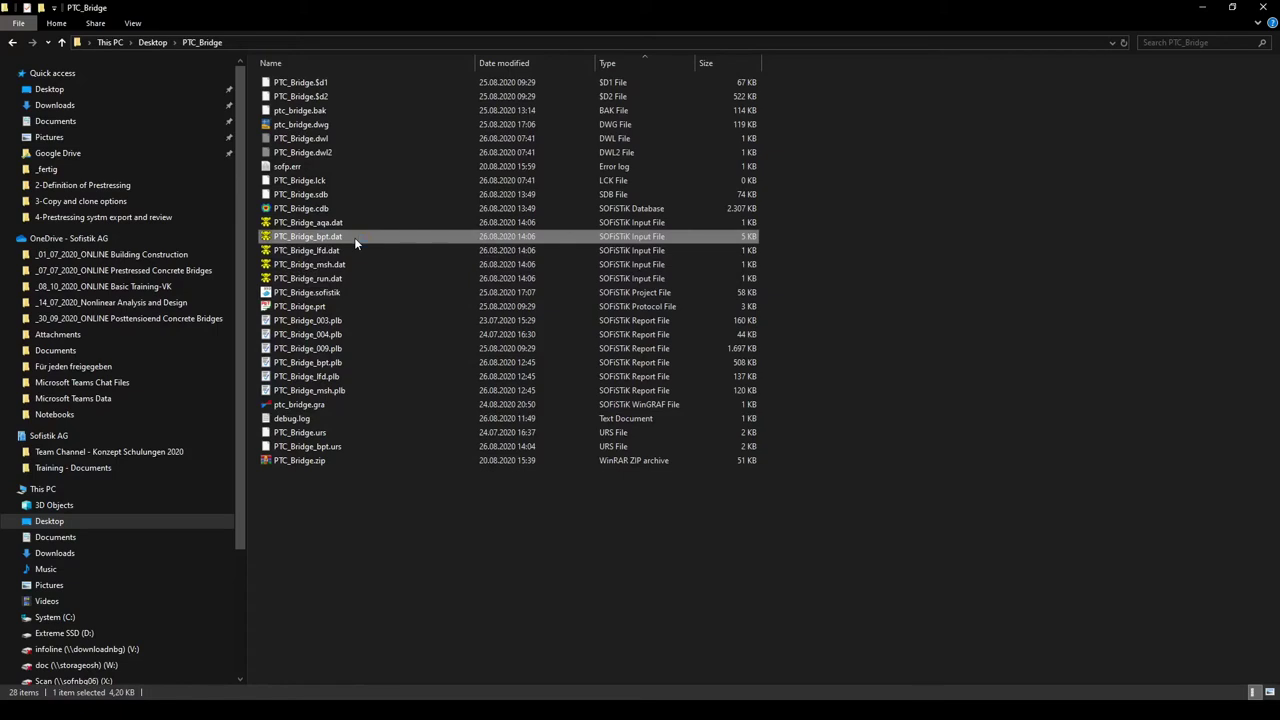
{"action": "double_click", "coordinate": [354, 237]}
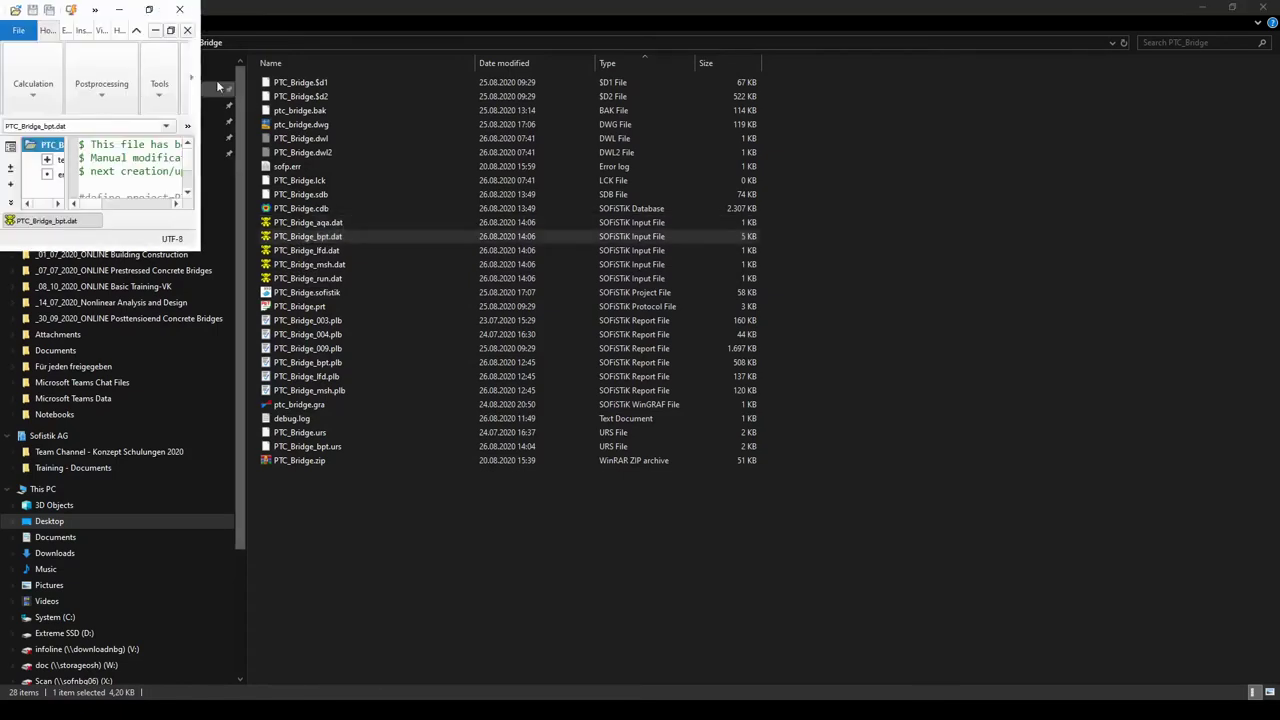
{"action": "left_click", "coordinate": [863, 437]}
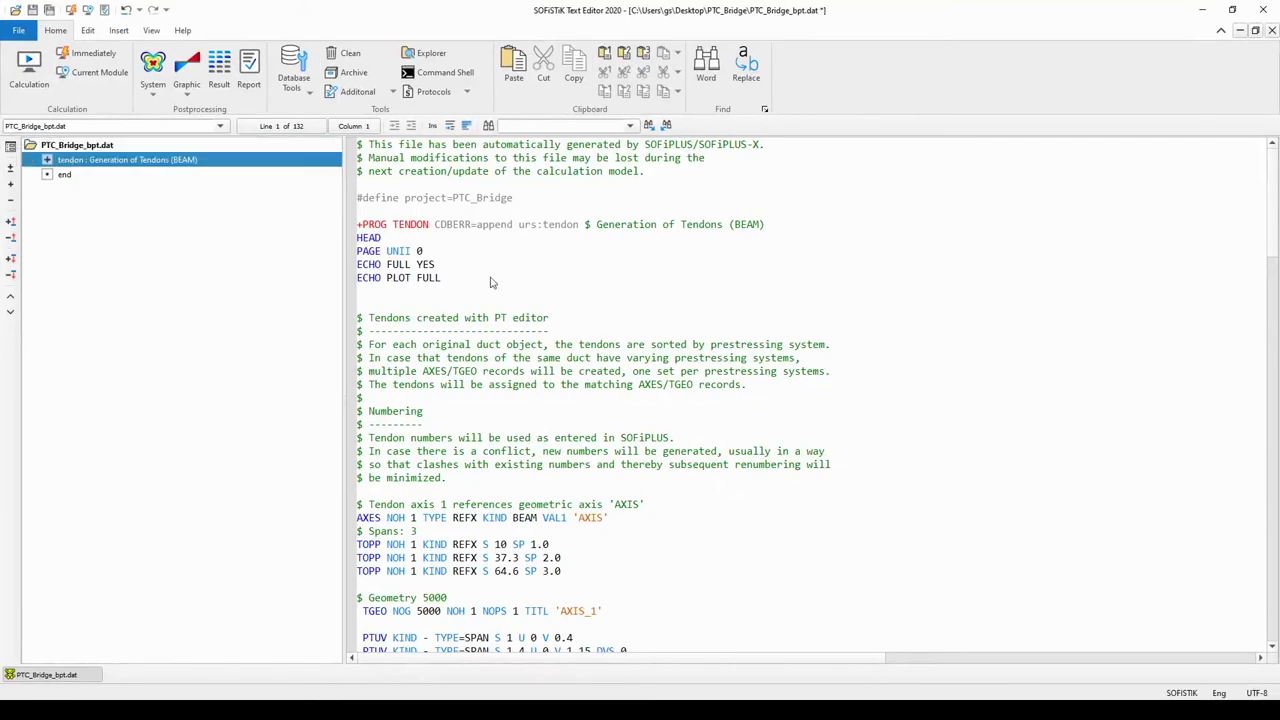
Examine the tendon axis, geometry, jacking sequence and tendon records in the input file, close it without saving, and return to SOFiPLUS-X
{"action": "scroll", "coordinate": [490, 282], "scroll_direction": "down", "scroll_amount": 11}
{"action": "scroll", "coordinate": [490, 282], "scroll_direction": "down", "scroll_amount": 3}
{"action": "scroll", "coordinate": [490, 282], "scroll_direction": "up", "scroll_amount": 9}
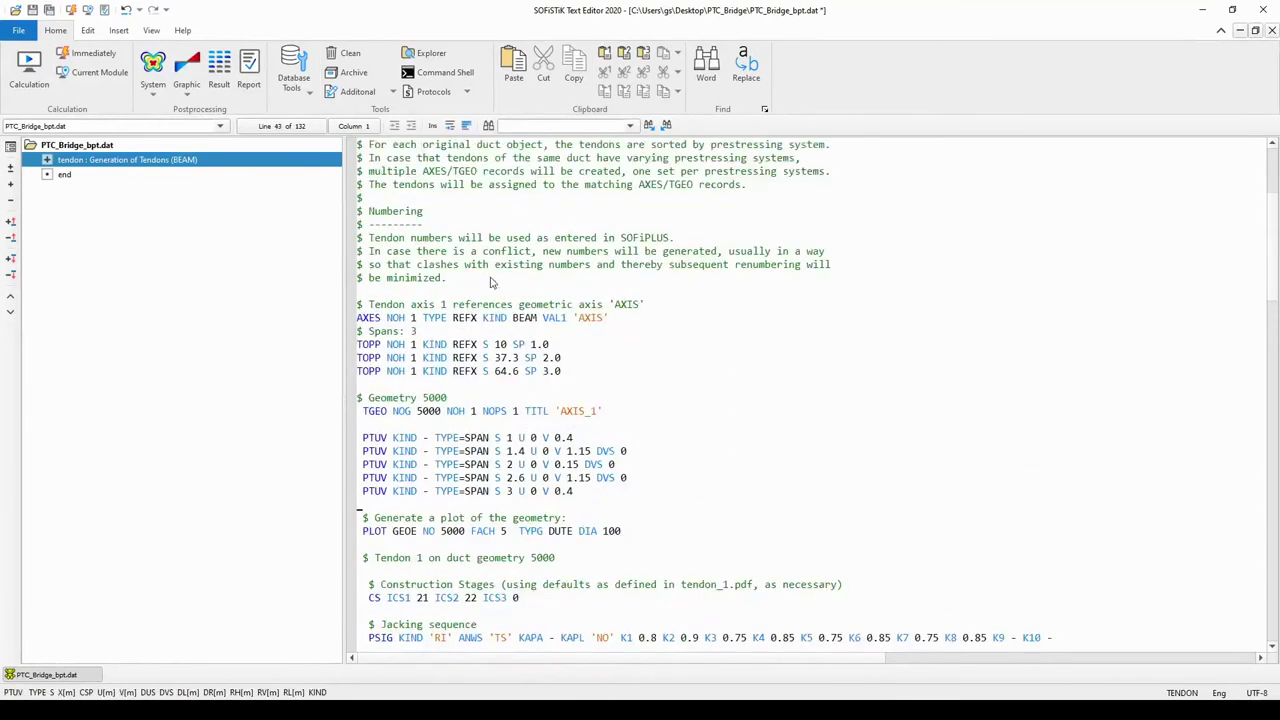
{"action": "scroll", "coordinate": [490, 282], "scroll_direction": "up", "scroll_amount": 4}
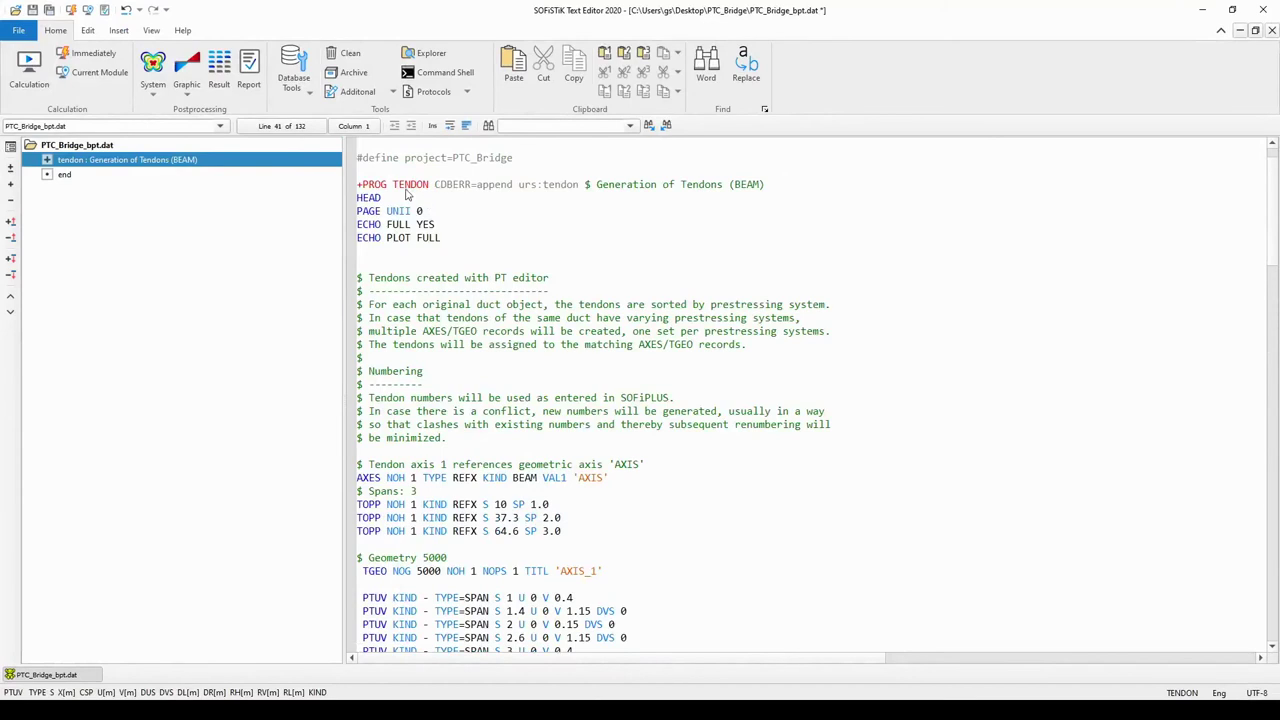
{"action": "scroll", "coordinate": [435, 316], "scroll_direction": "down", "scroll_amount": 1}
{"action": "scroll", "coordinate": [435, 316], "scroll_direction": "down", "scroll_amount": 2}
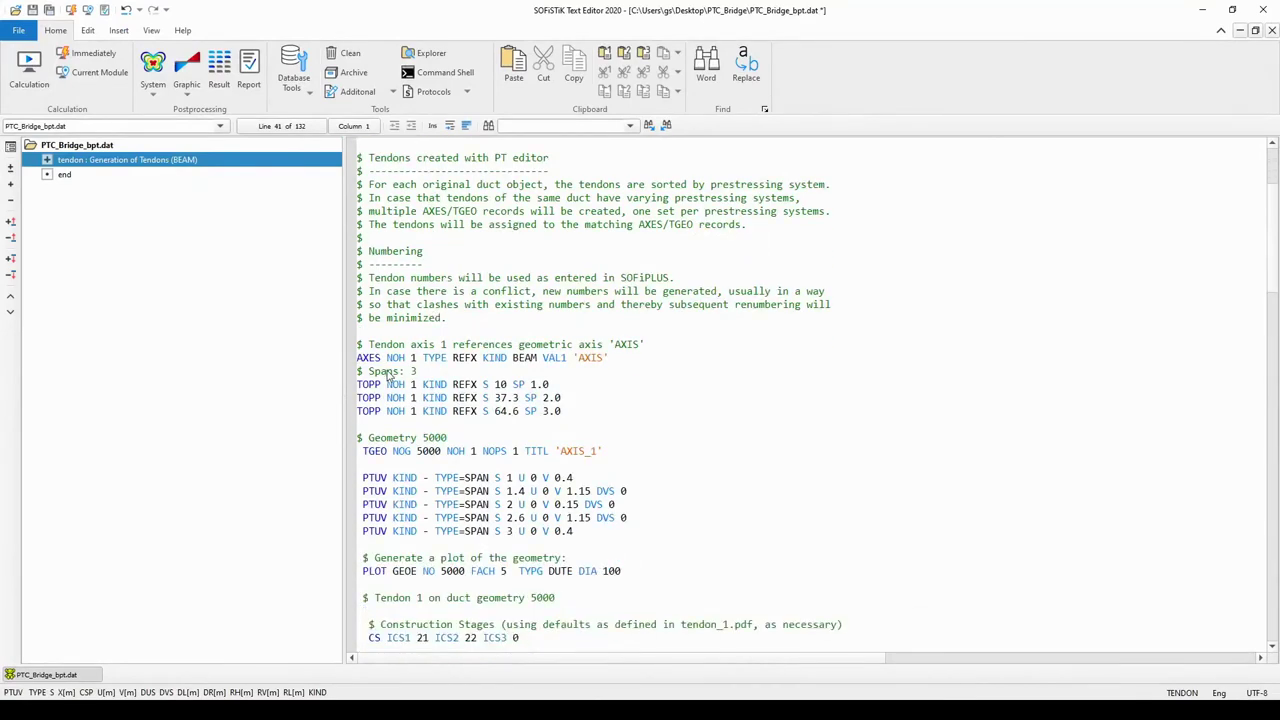
{"action": "scroll", "coordinate": [390, 380], "scroll_direction": "down", "scroll_amount": 6}
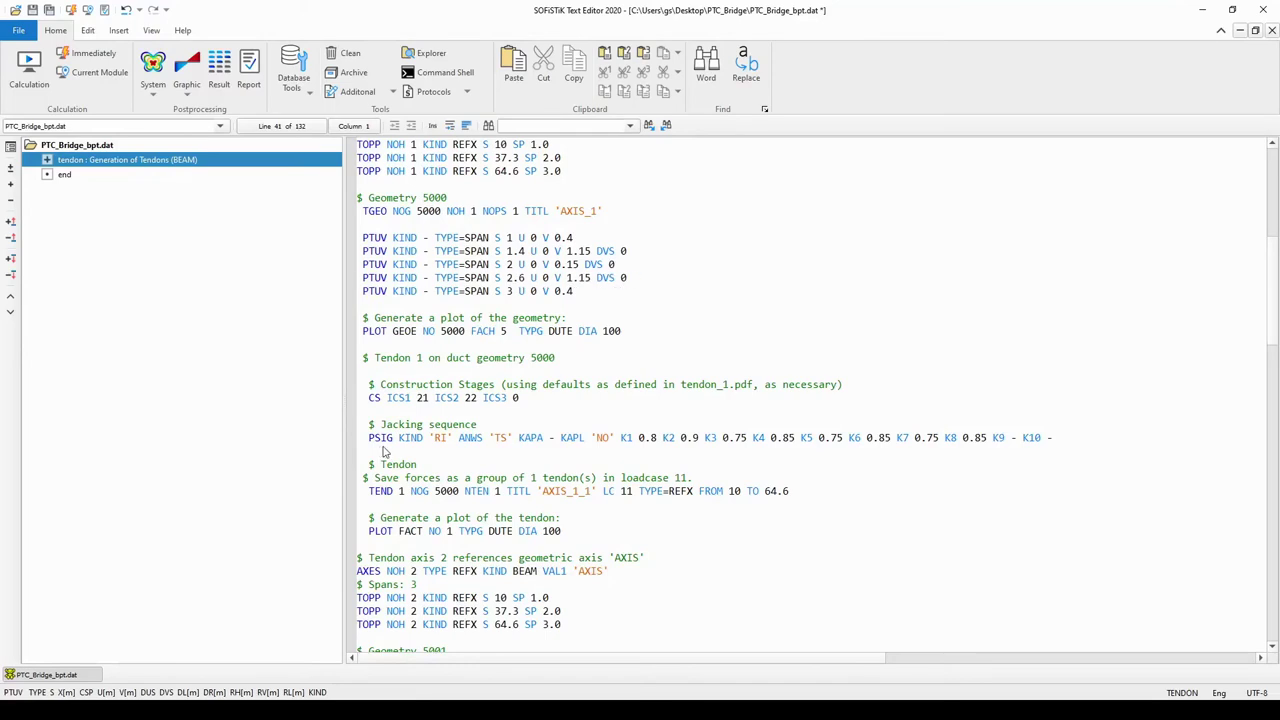
{"action": "left_click", "coordinate": [1265, 12]}
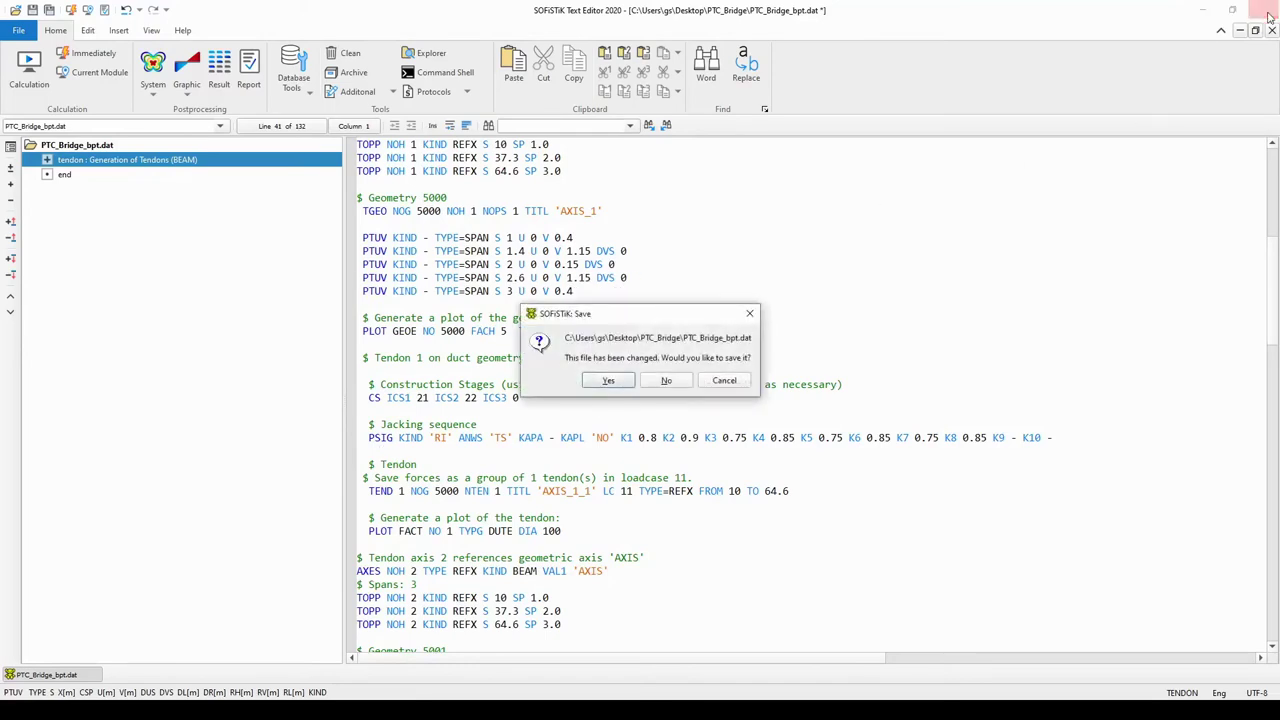
{"action": "left_click", "coordinate": [685, 382]}
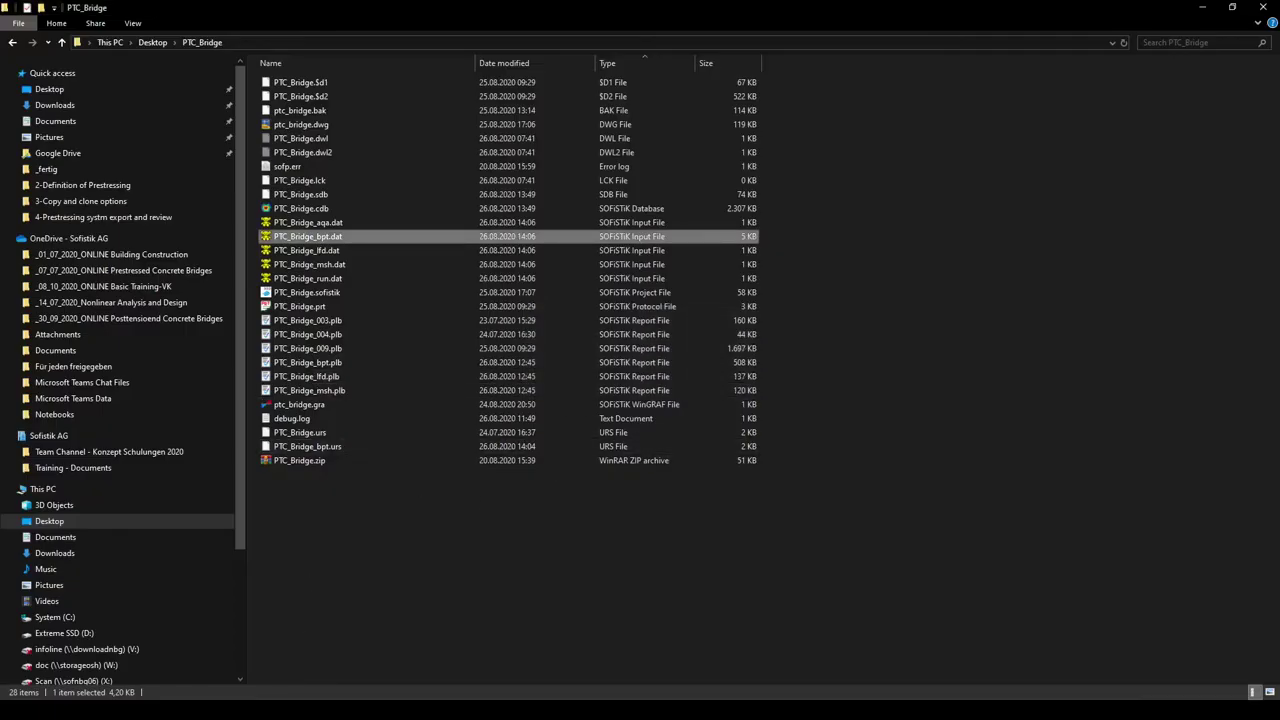
{"action": "left_click", "coordinate": [283, 697]}
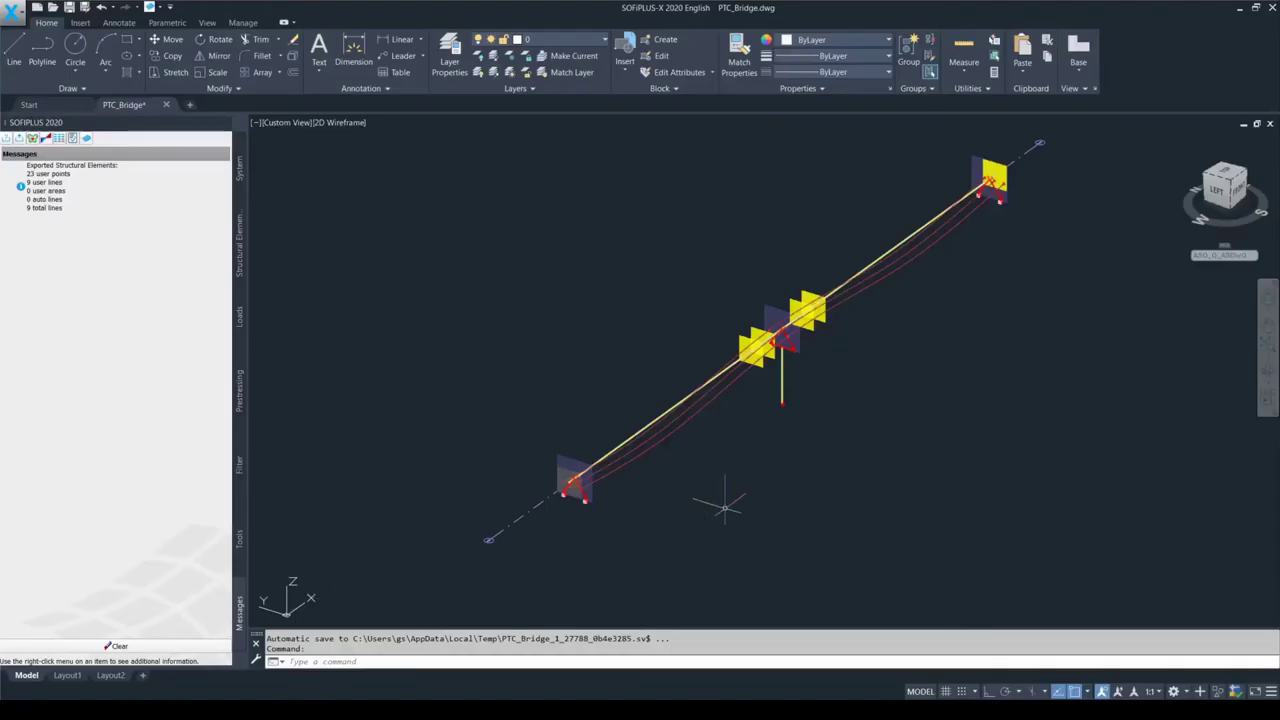
Switch polar tracking and snap mode on
{"action": "key", "text": "F10"}
{"action": "key", "text": "F9"}
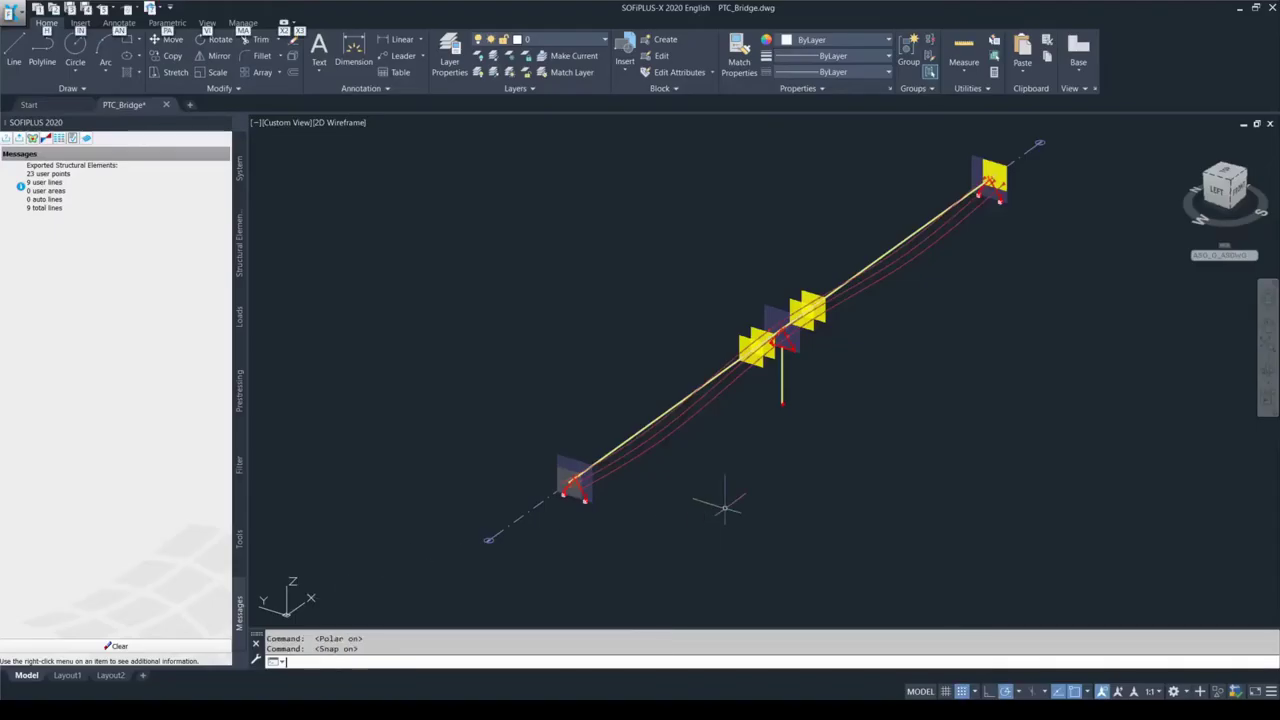
Export the entire system with automatic mesh density and immediate processing enabled, and save the drawing
{"action": "left_click", "coordinate": [21, 141]}
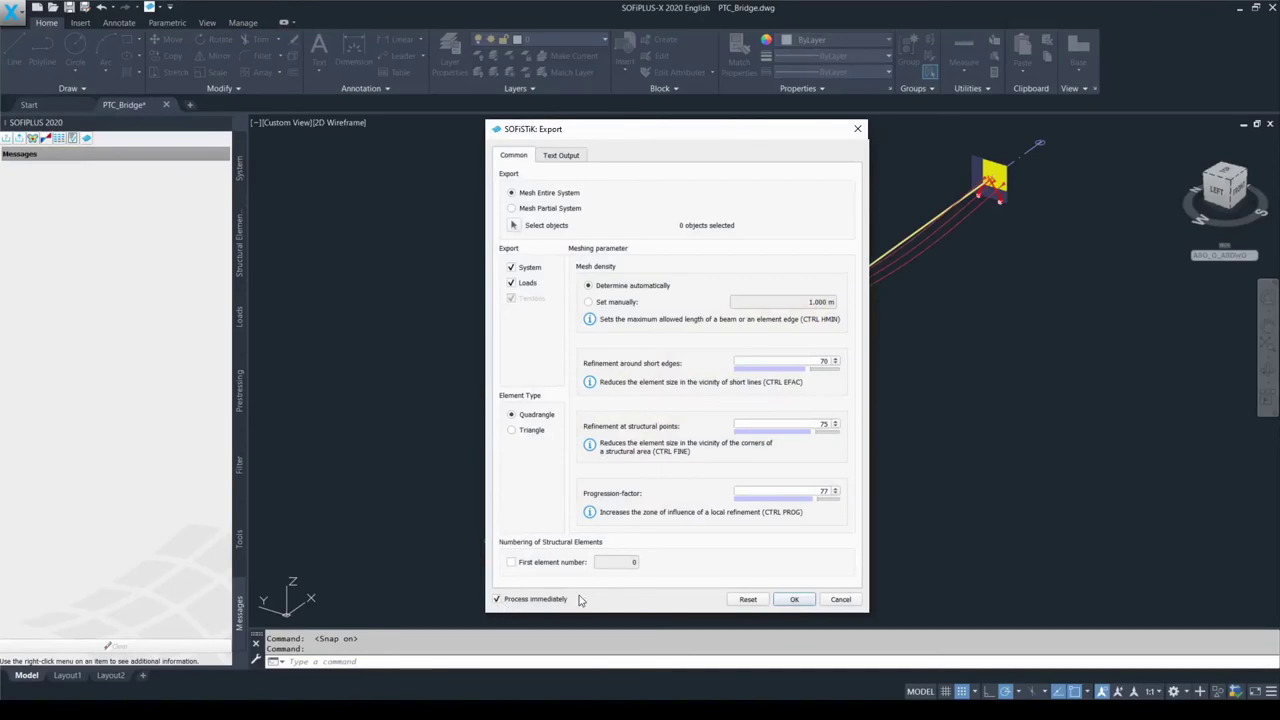
{"action": "left_click", "coordinate": [793, 600]}
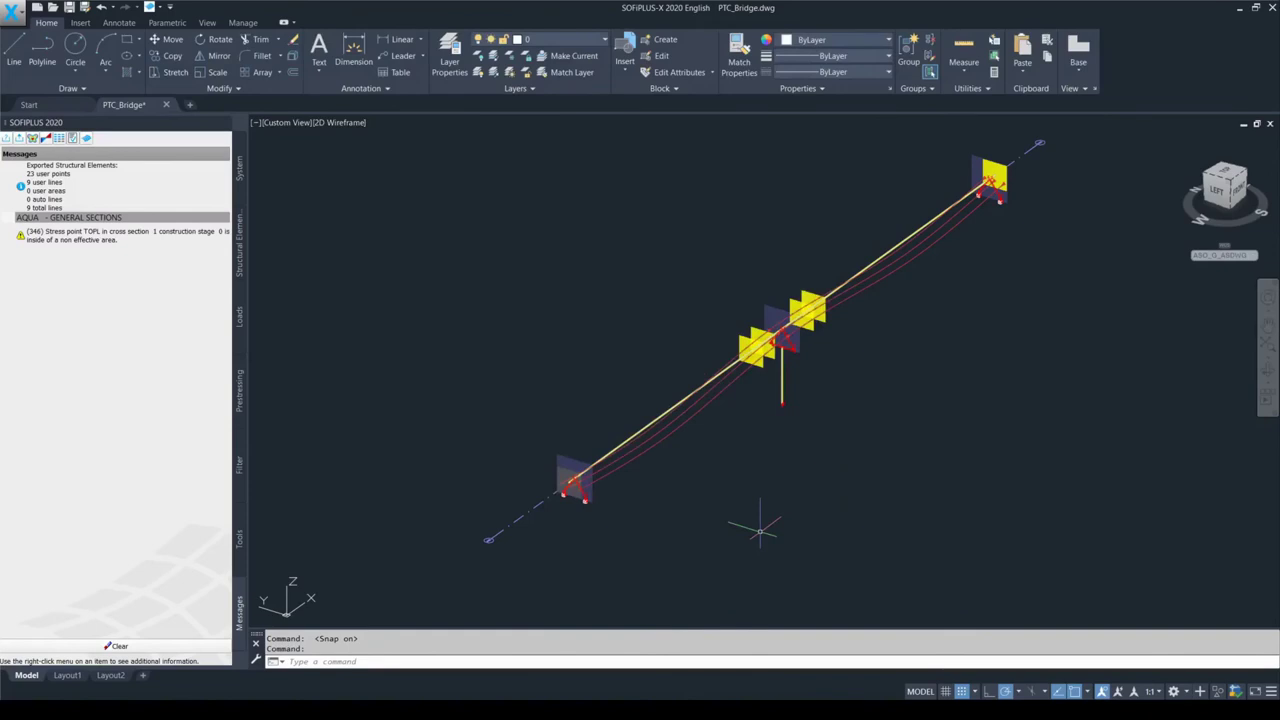
{"action": "key", "text": "ctrl+s"}
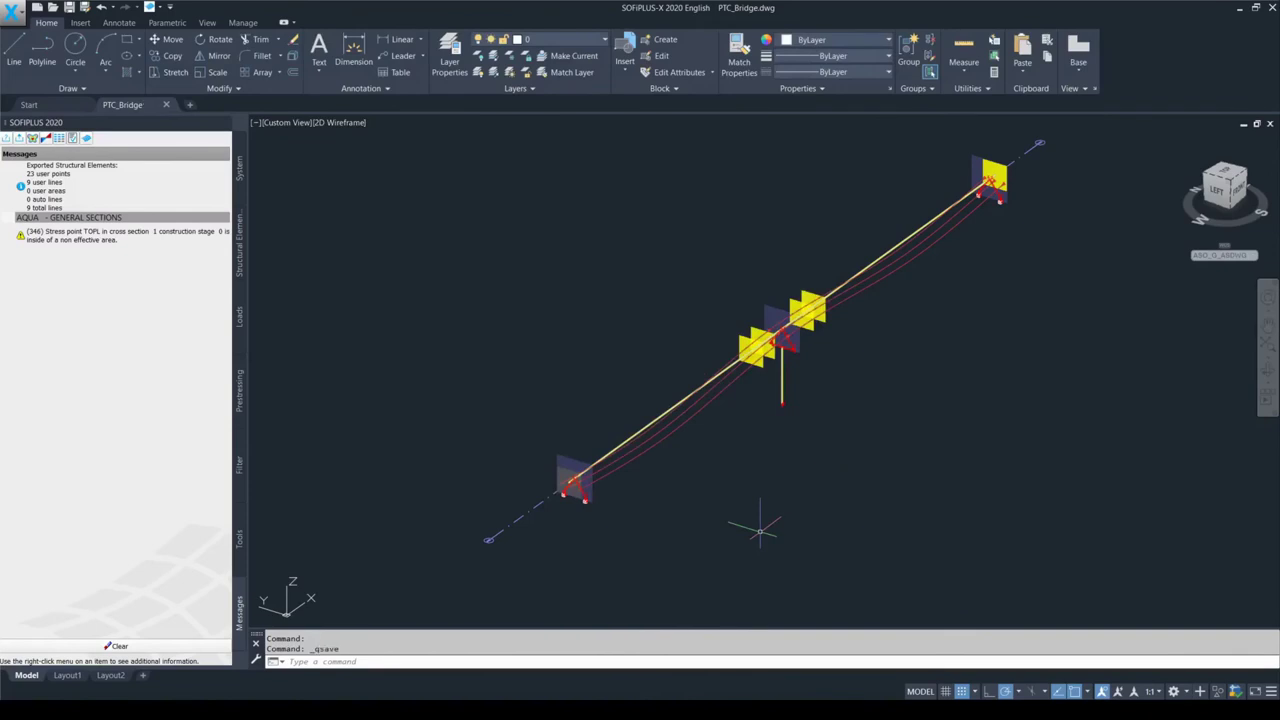